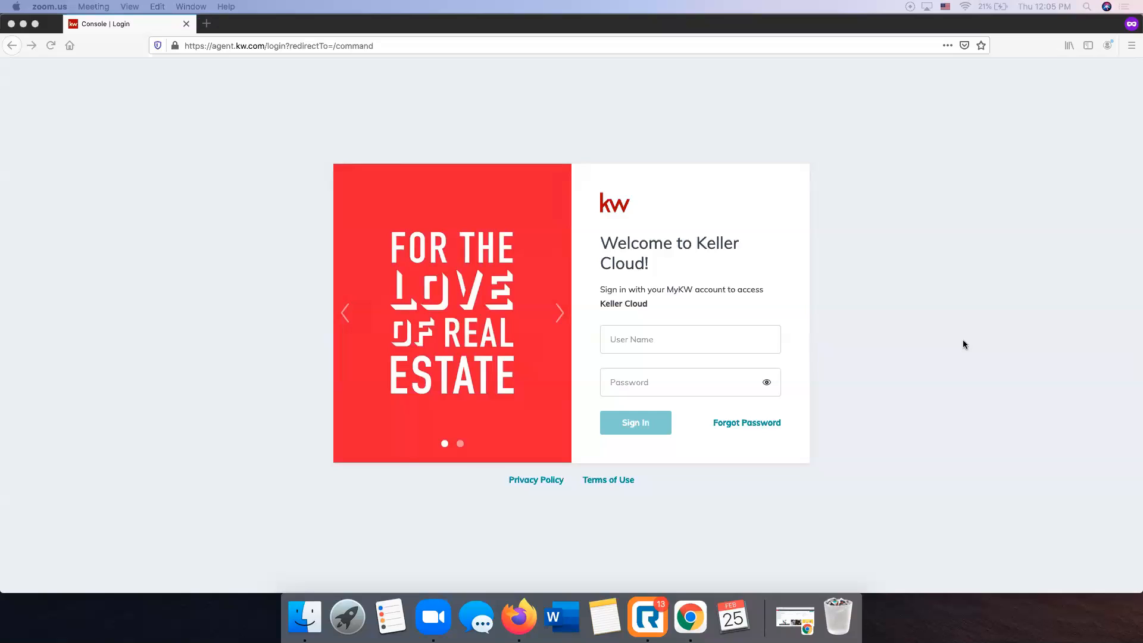
Sign in to KW Command with the agent's username and password.
left_click(1073, 355)
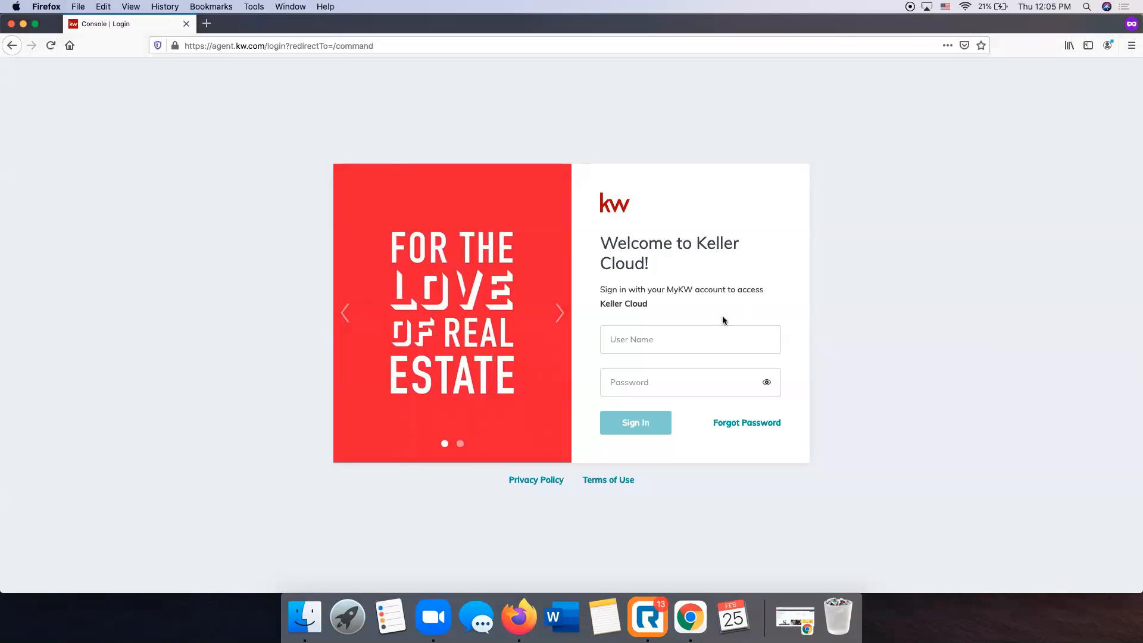
left_click(710, 335)
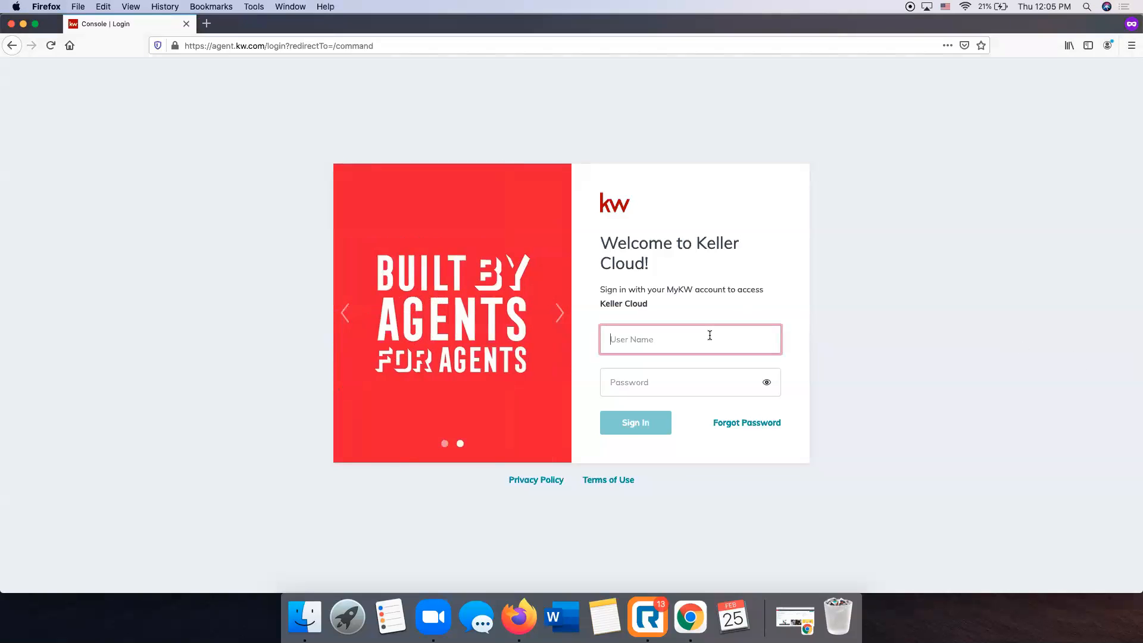
key("Tab")
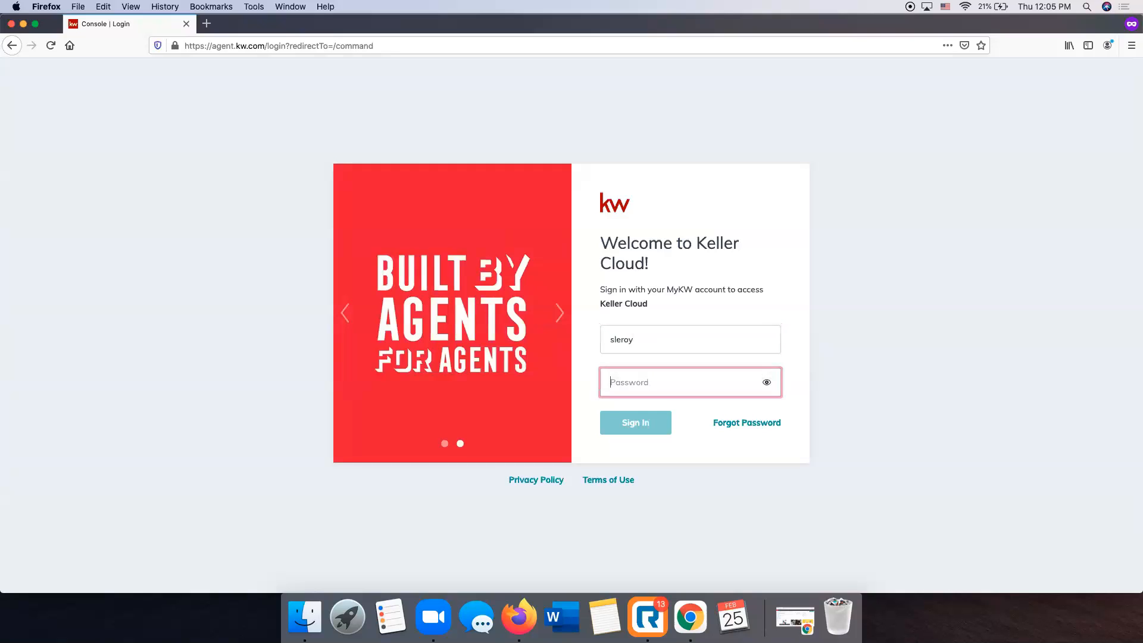
key("Return")
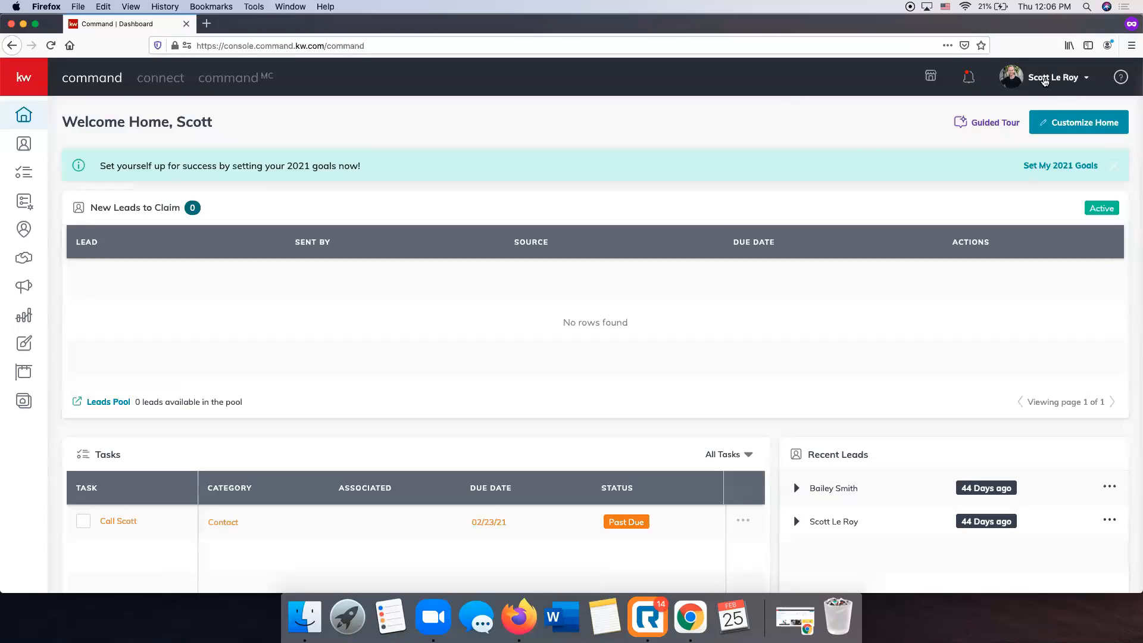
Go to Settings from the profile name menu at top right.
left_click(1060, 80)
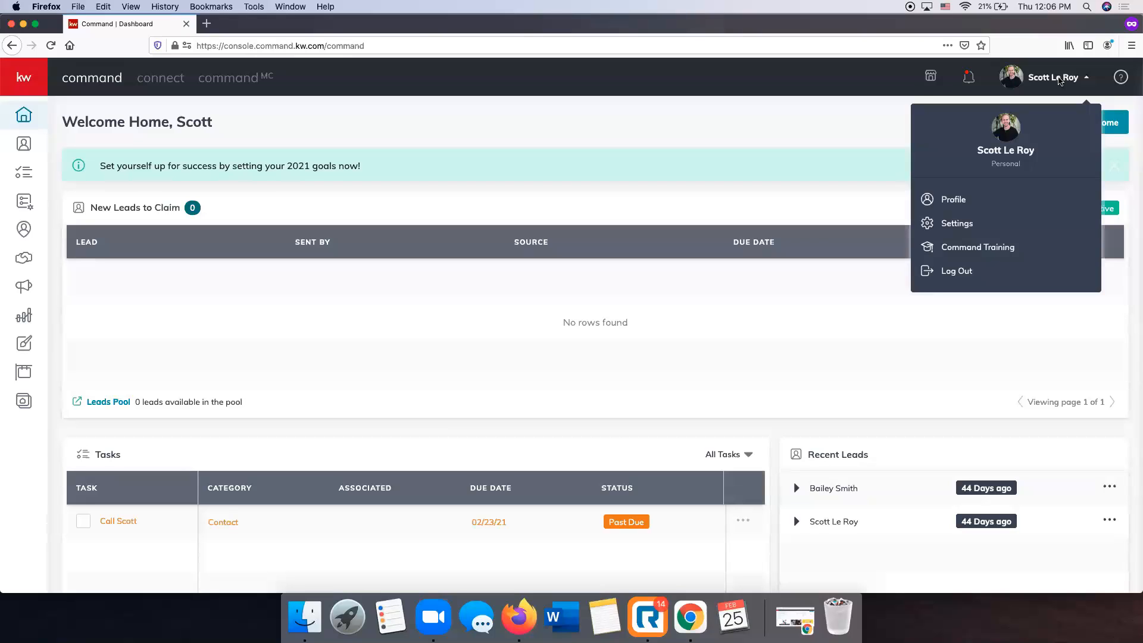
left_click(951, 228)
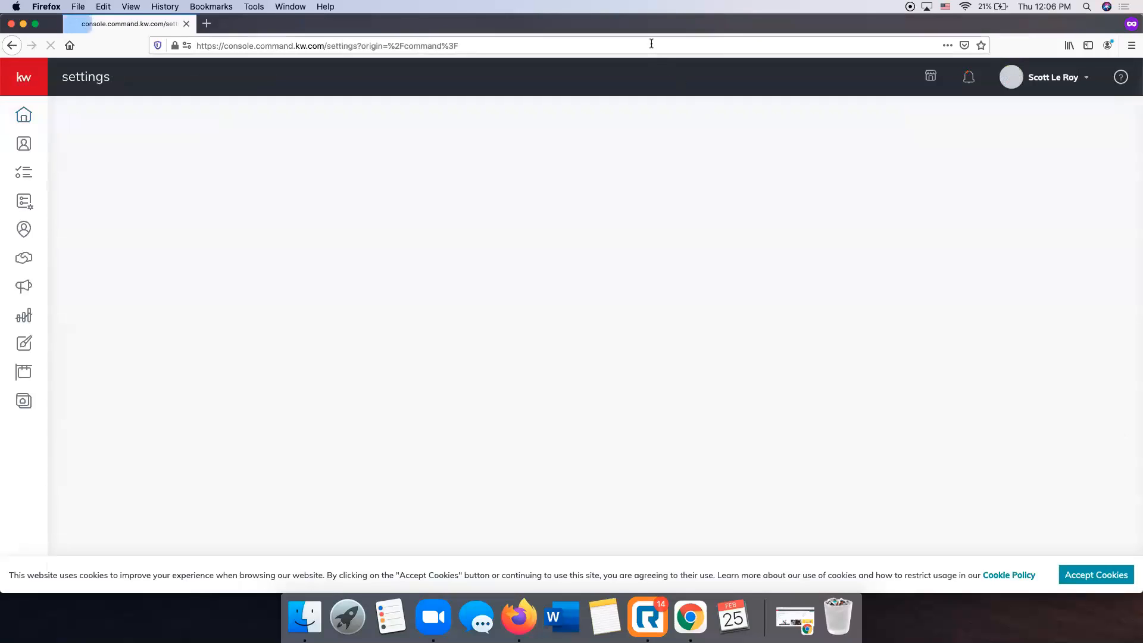
Accept the cookies and scroll Connected Apps down to the Social and Productivity integrations.
left_click(1099, 580)
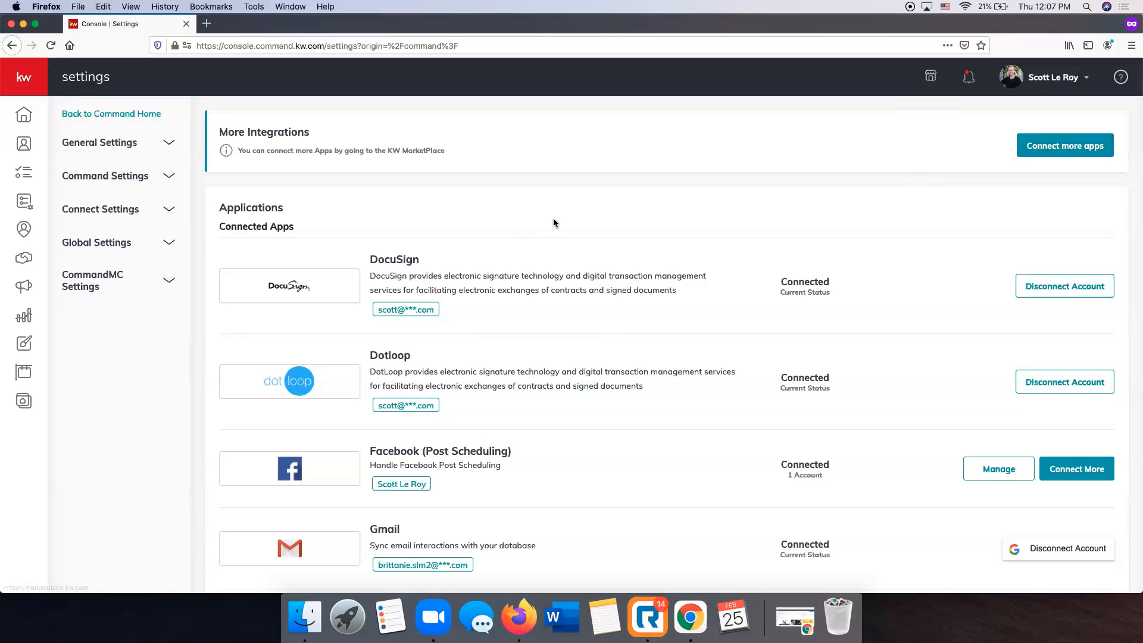
scroll(553, 218, "down", 1)
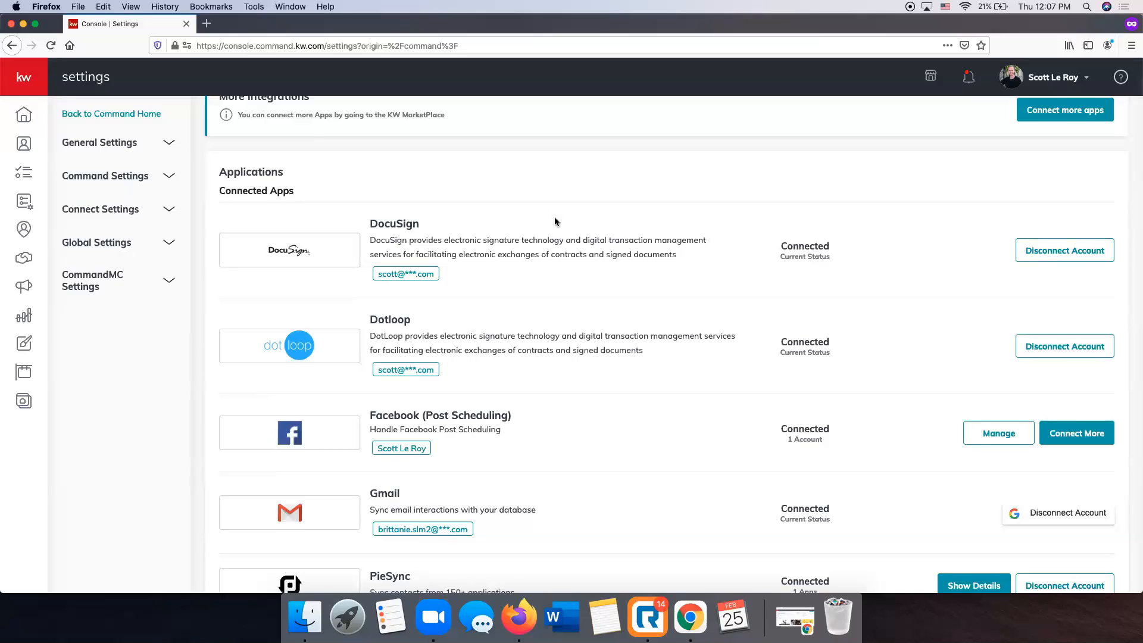
scroll(553, 222, "down", 2)
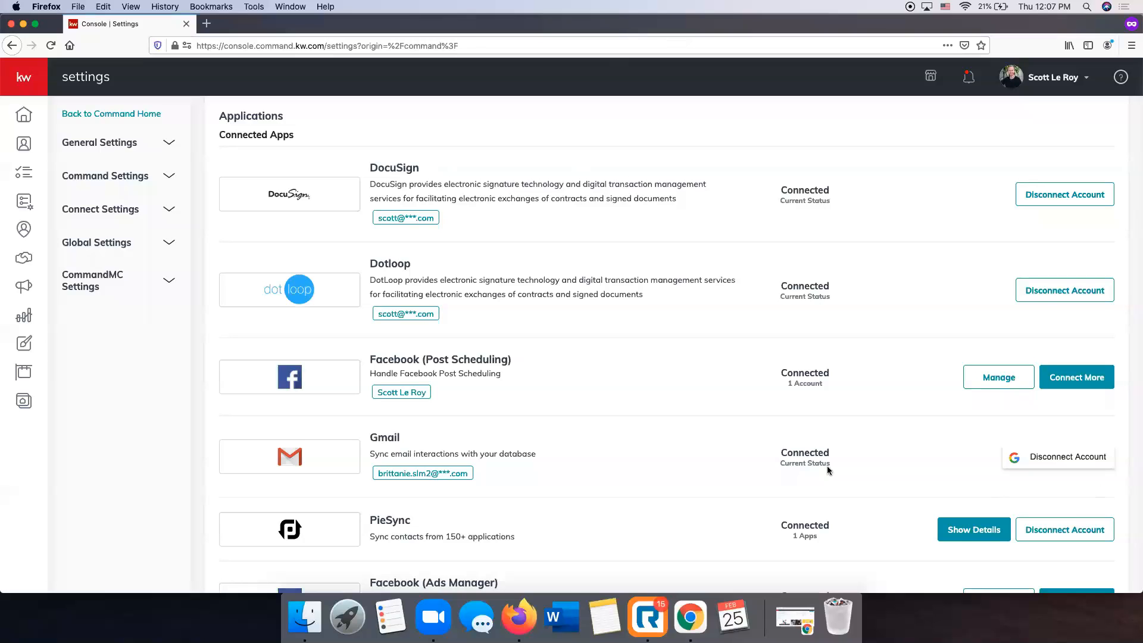
scroll(572, 385, "down", 1)
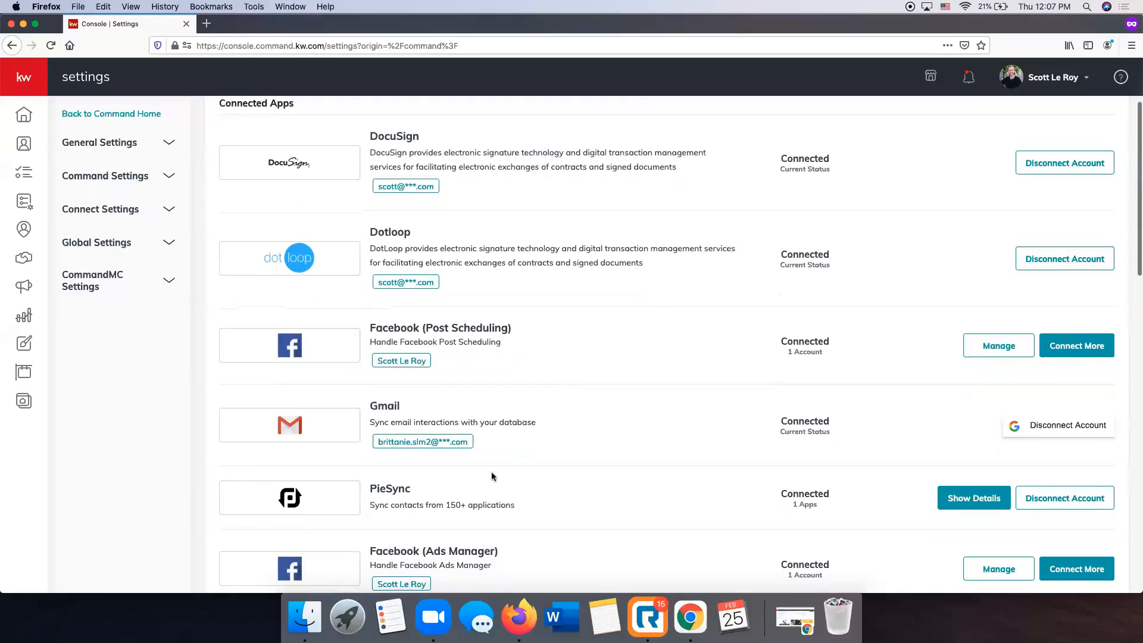
scroll(596, 327, "down", 1)
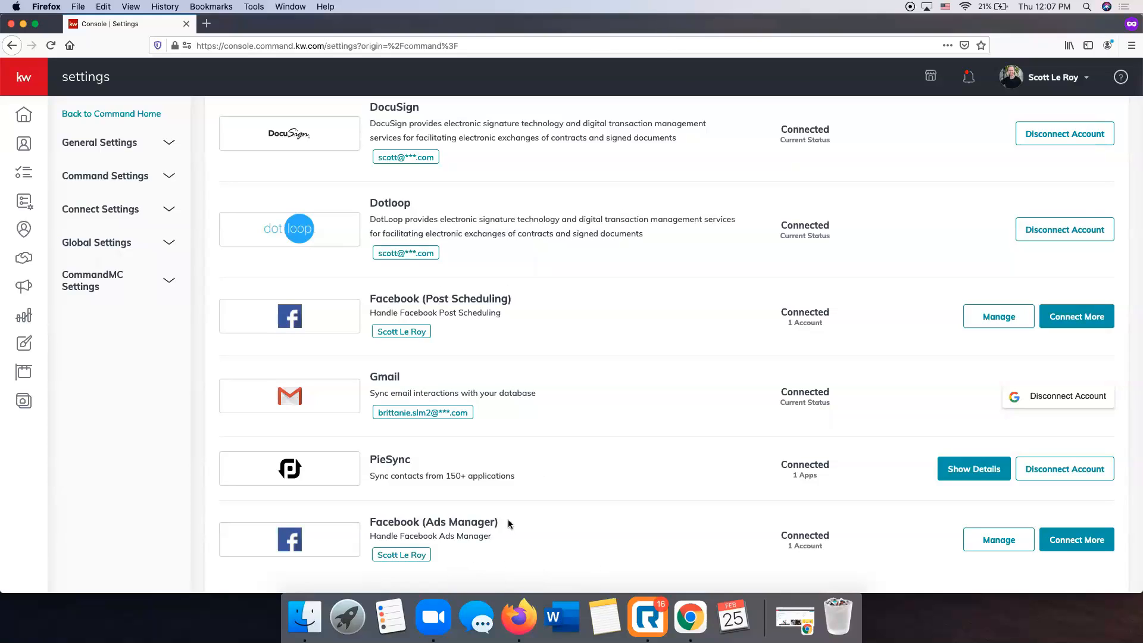
scroll(507, 523, "down", 5)
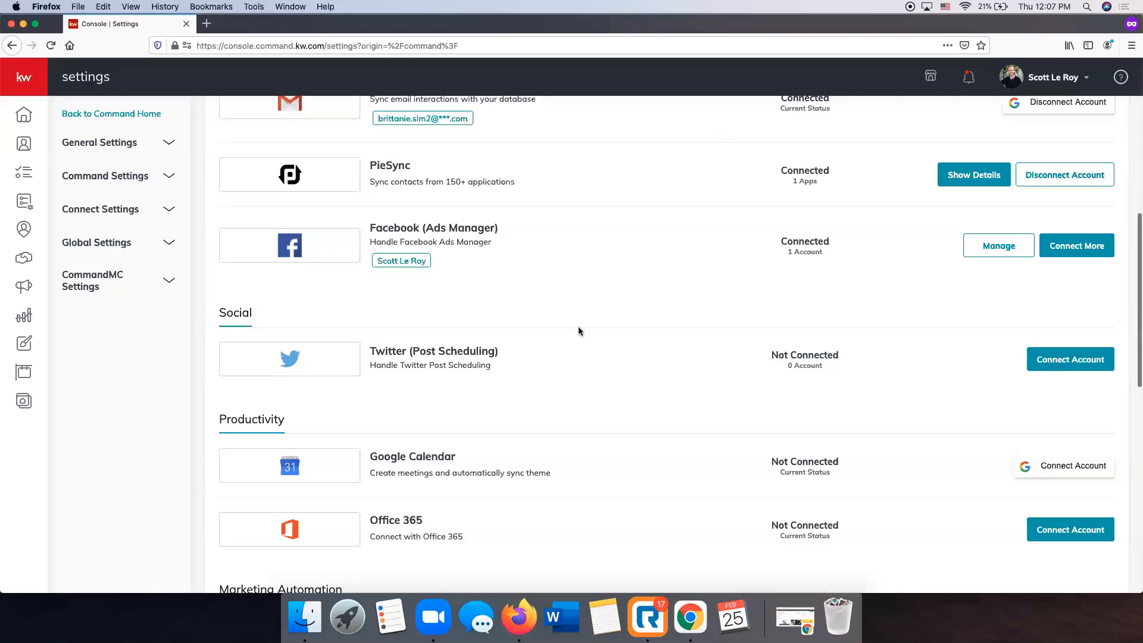
left_click(1072, 360)
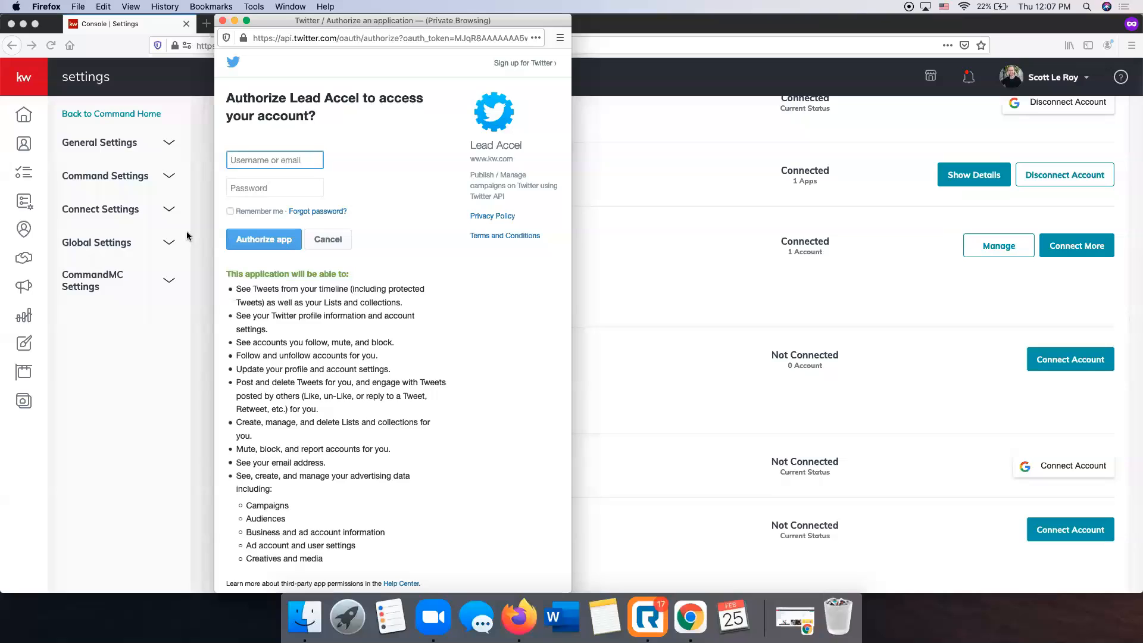
left_click(222, 20)
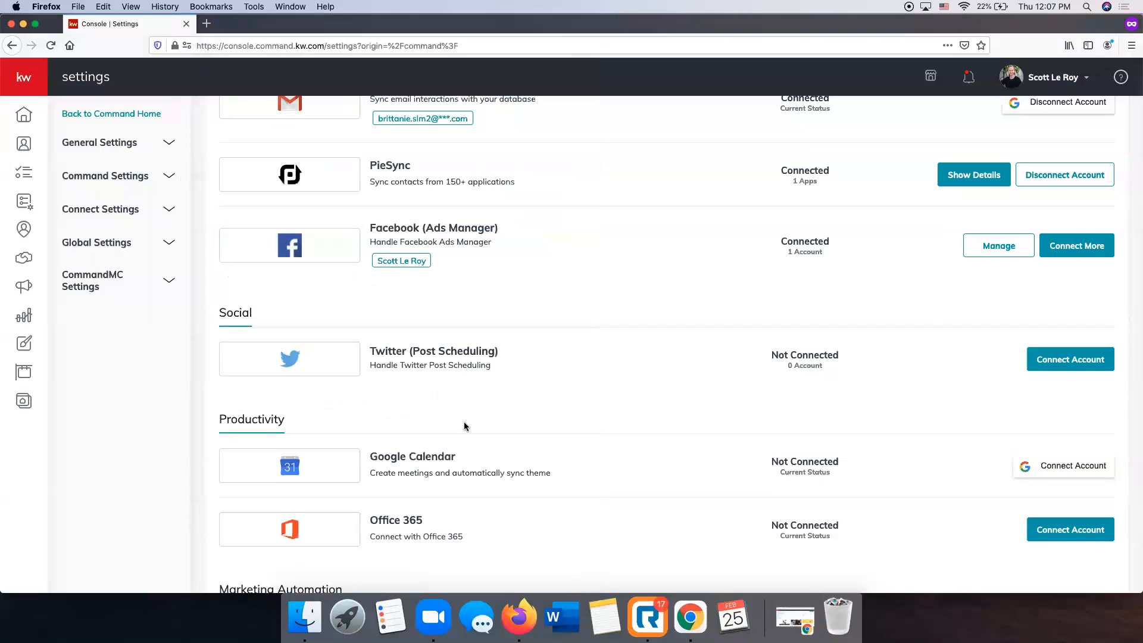
Scroll the integrations page to Email Services, showing Command Email and Mailchimp connected.
scroll(469, 421, "up", 5)
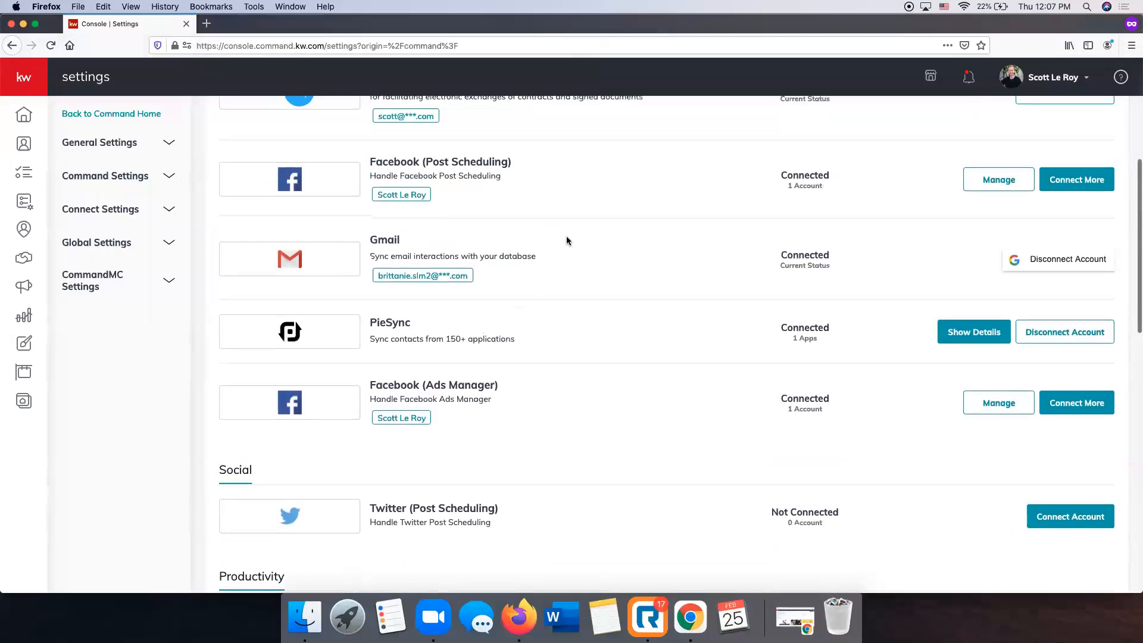
scroll(980, 542, "up", 1)
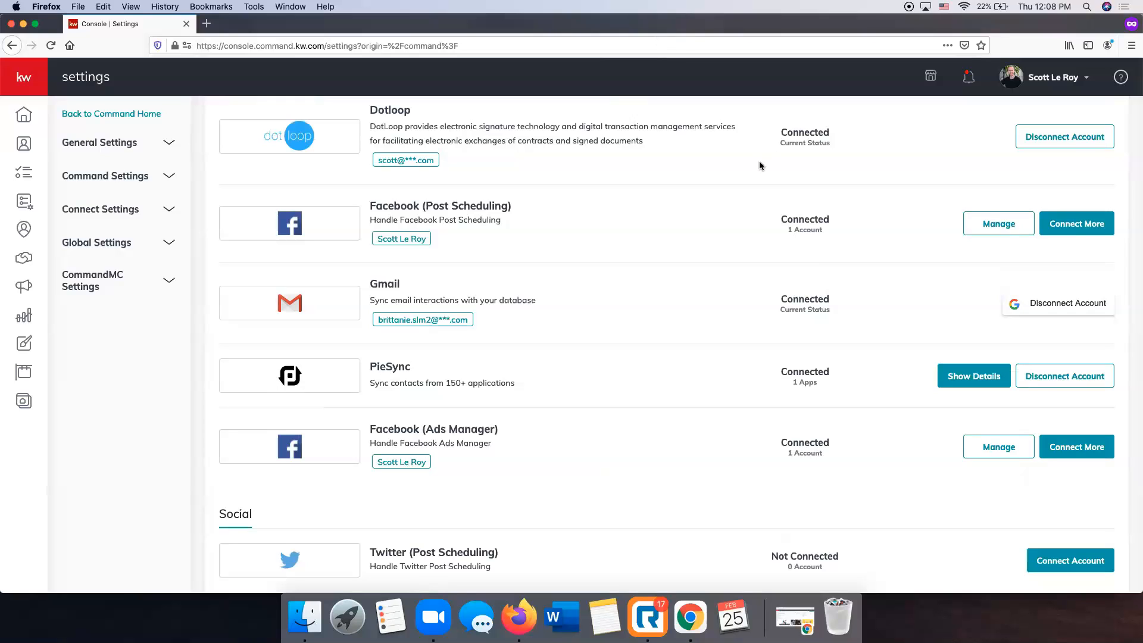
scroll(641, 275, "down", 1)
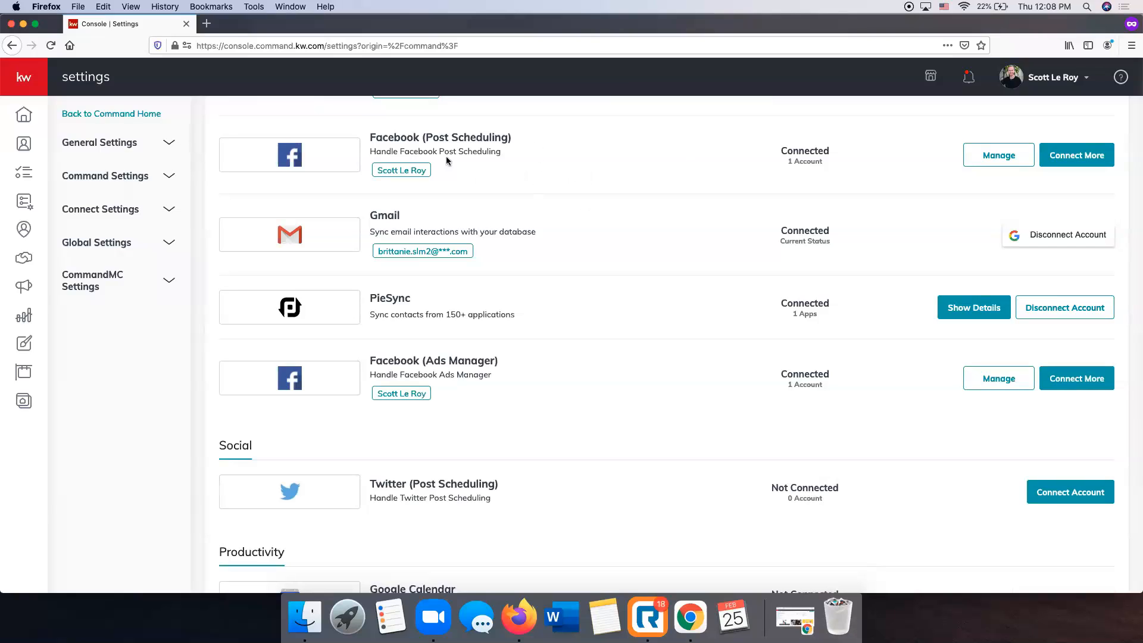
scroll(544, 330, "down", 5)
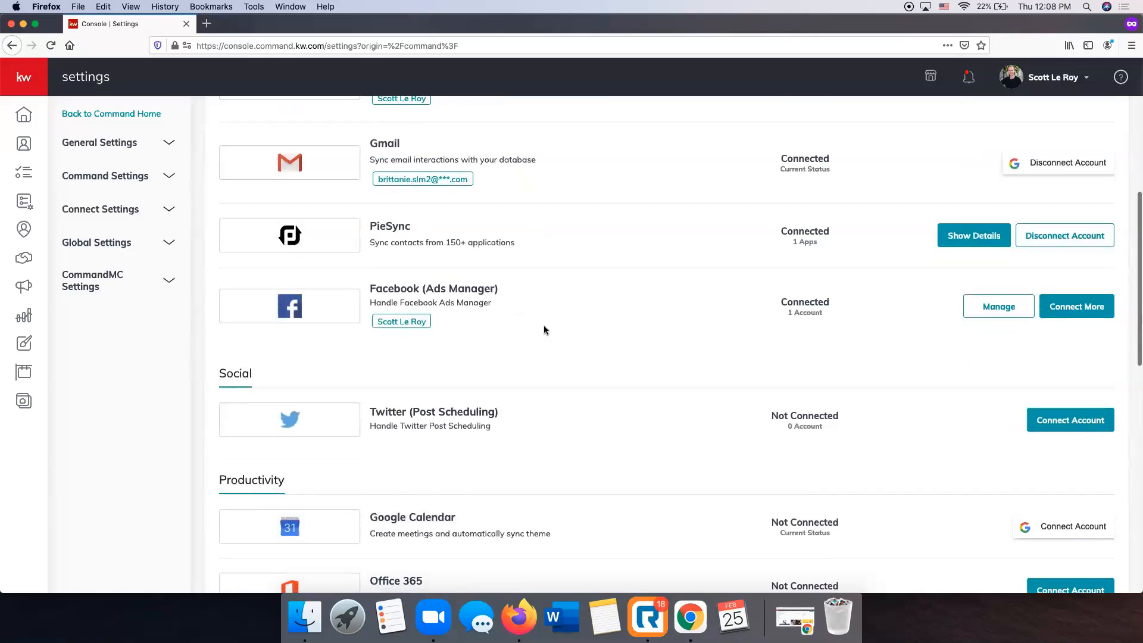
scroll(544, 329, "down", 3)
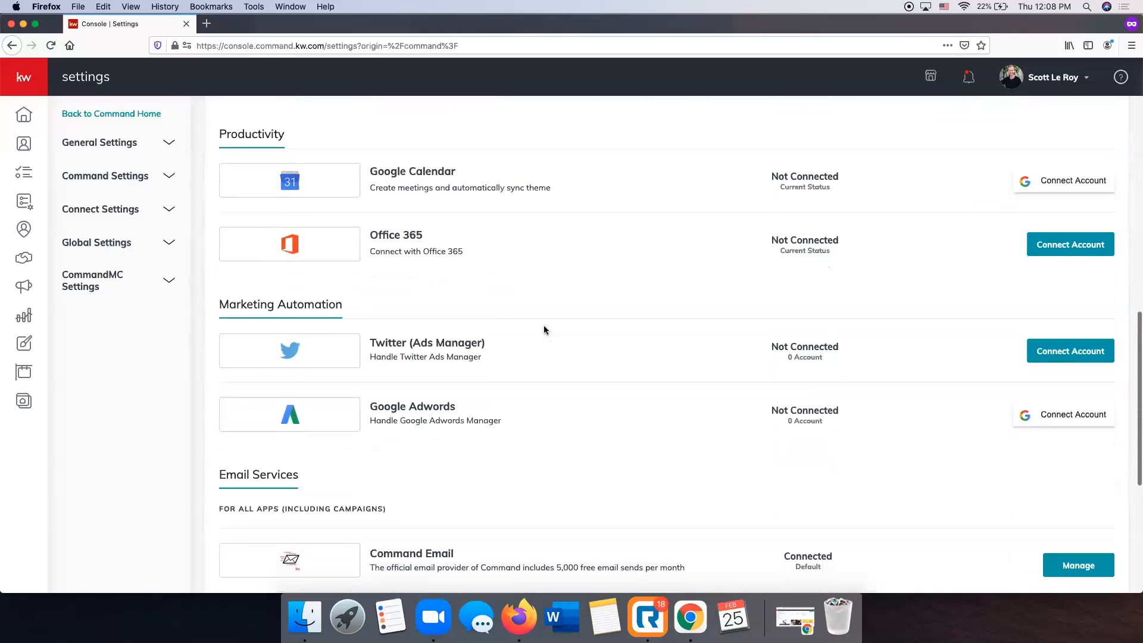
scroll(620, 197, "up", 2)
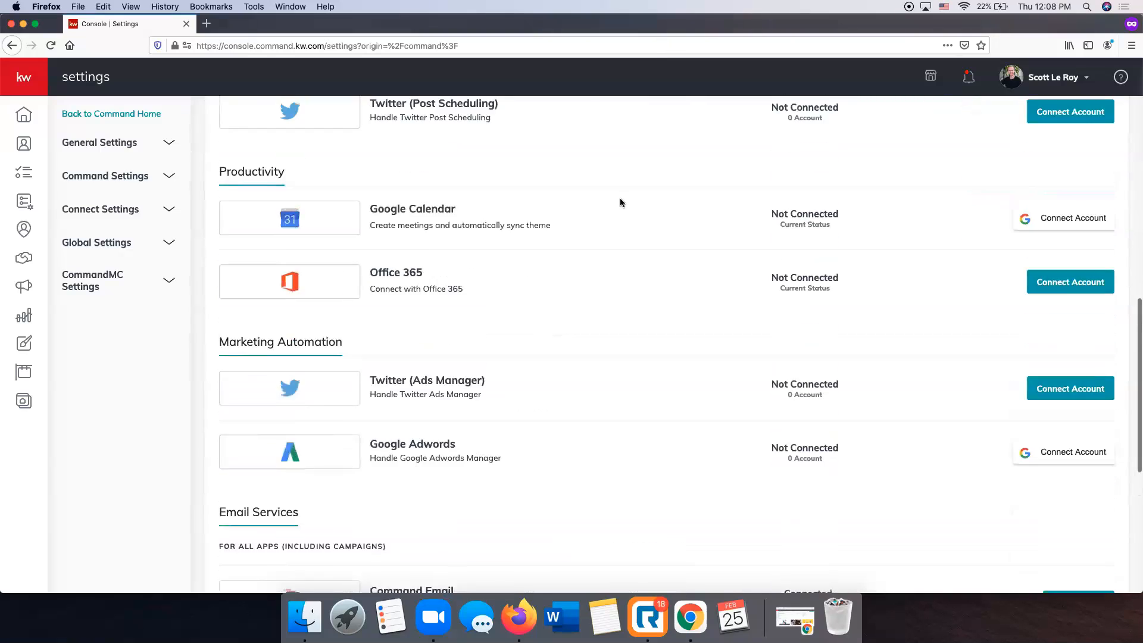
scroll(419, 160, "down", 2)
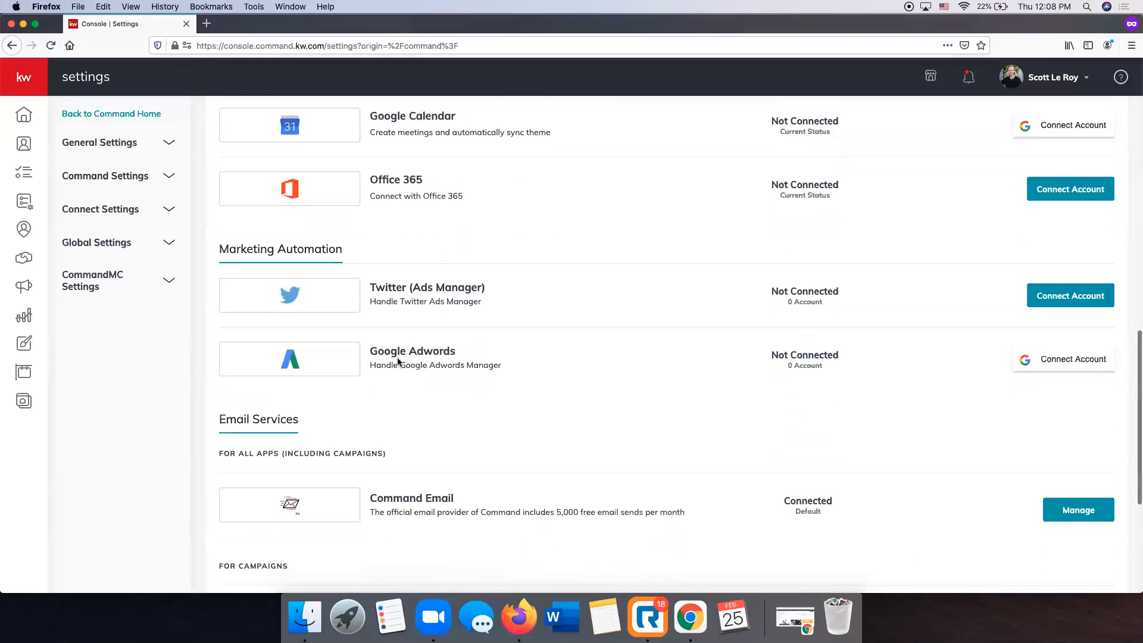
scroll(397, 360, "down", 2)
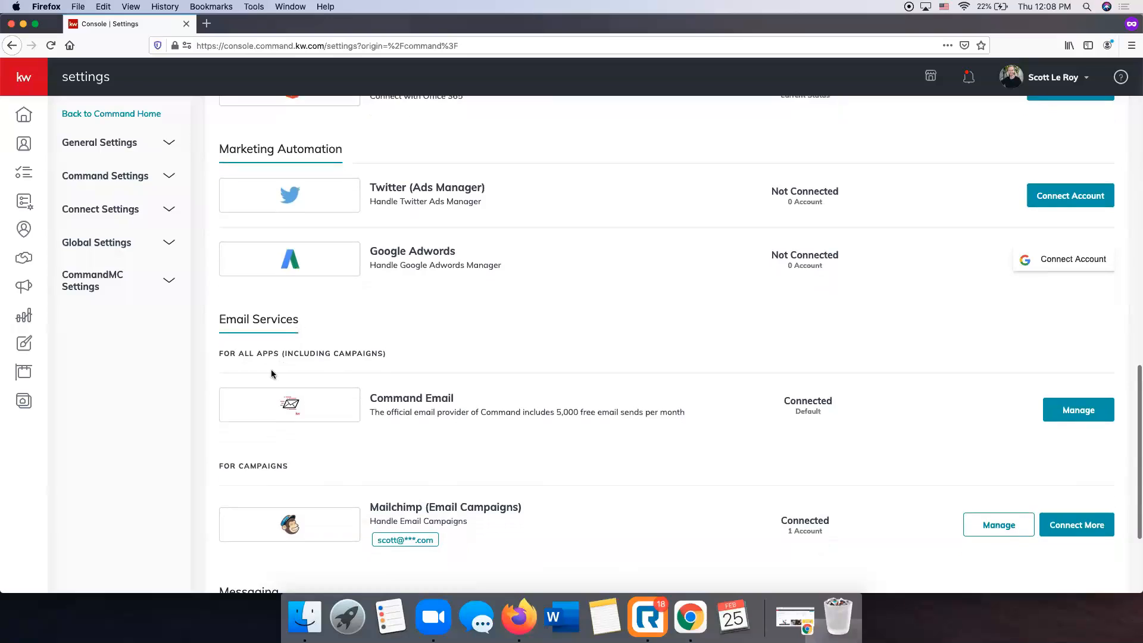
scroll(275, 368, "down", 1)
scroll(280, 363, "down", 1)
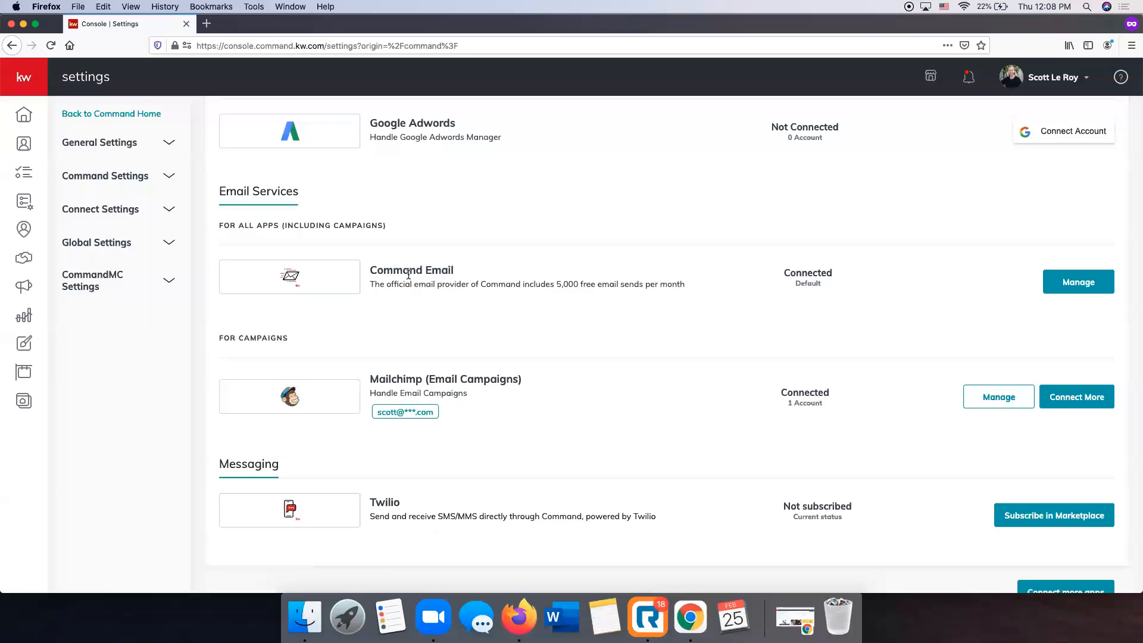
scroll(449, 370, "up", 1)
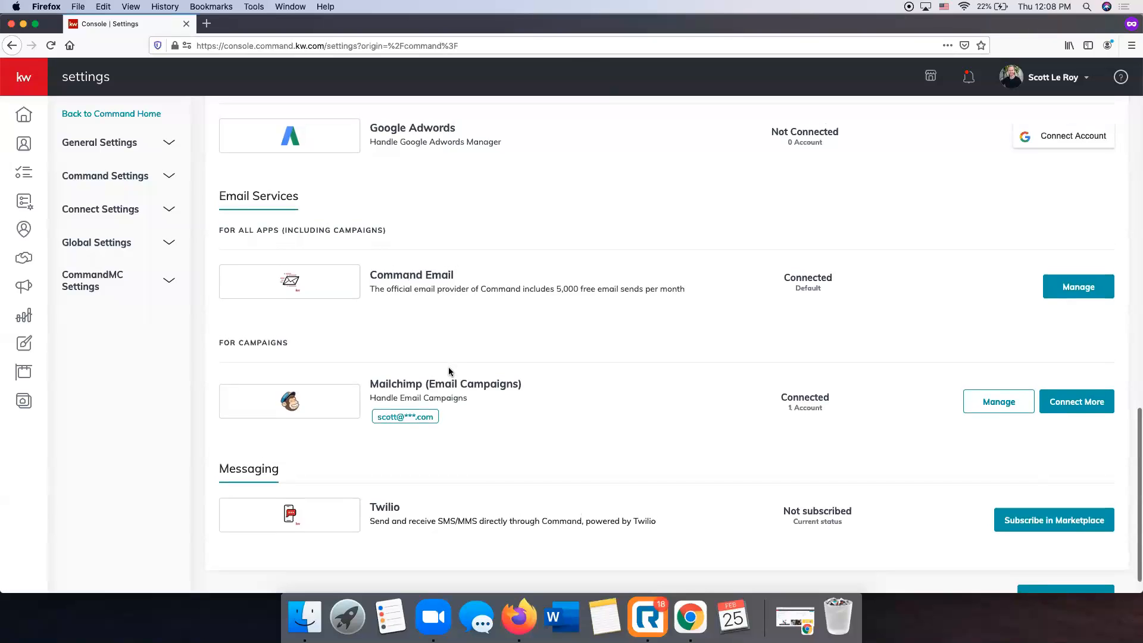
scroll(232, 414, "up", 1)
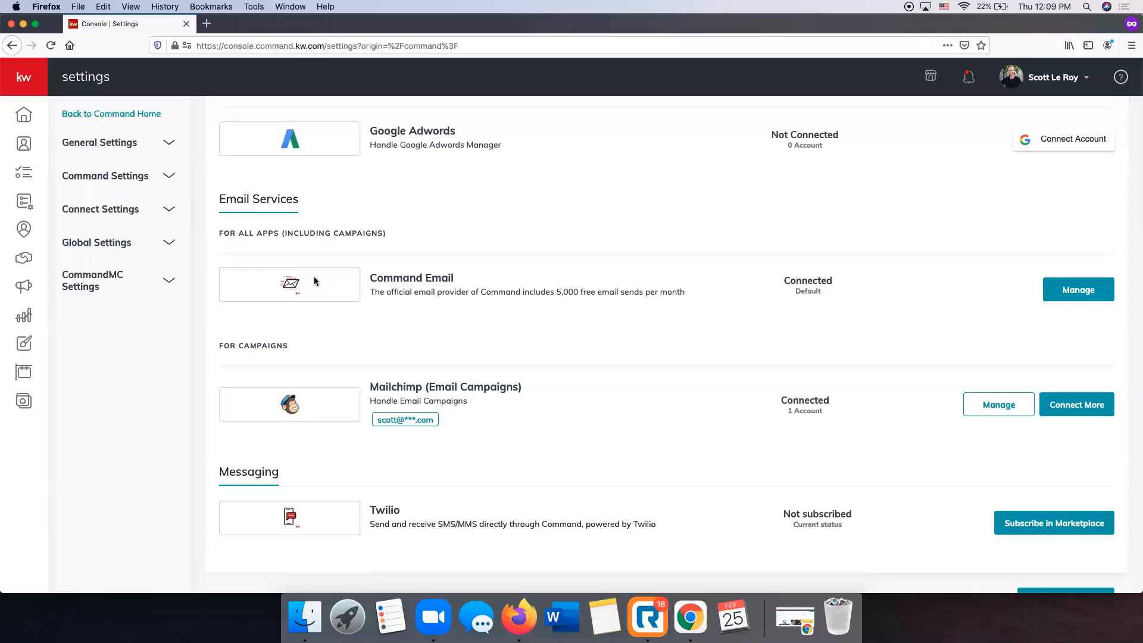
left_click(1078, 291)
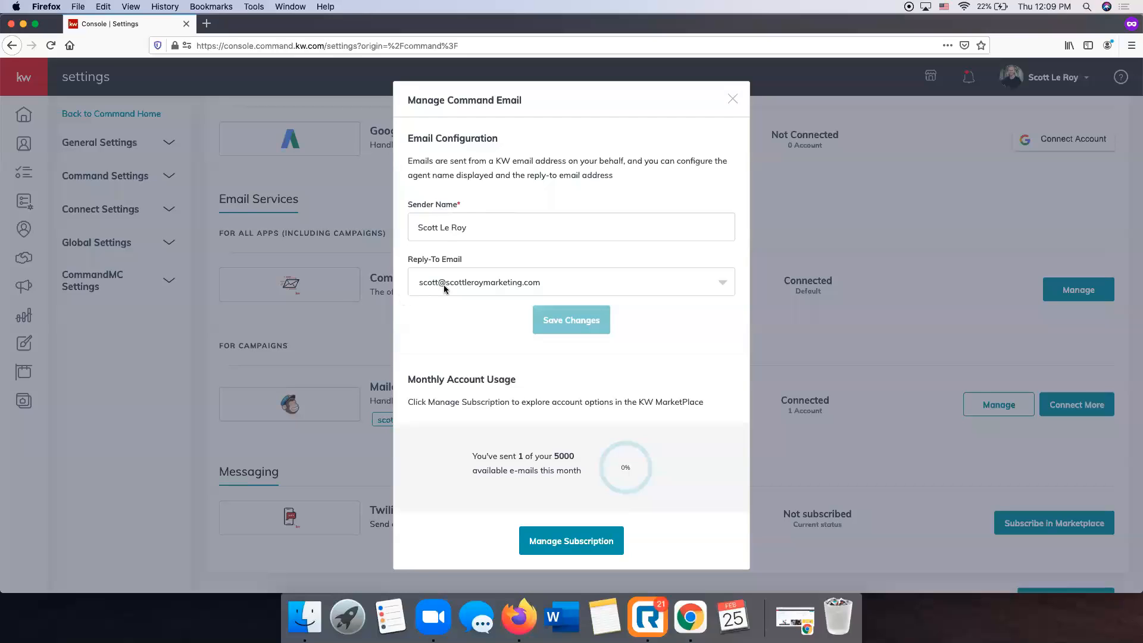
left_click(463, 282)
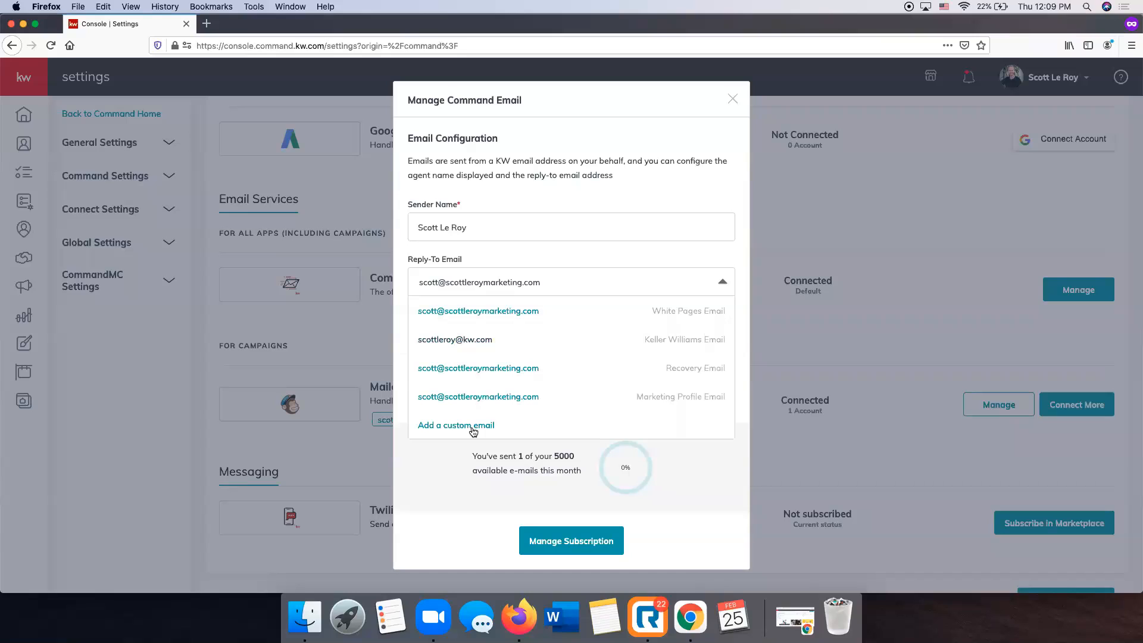
left_click(548, 269)
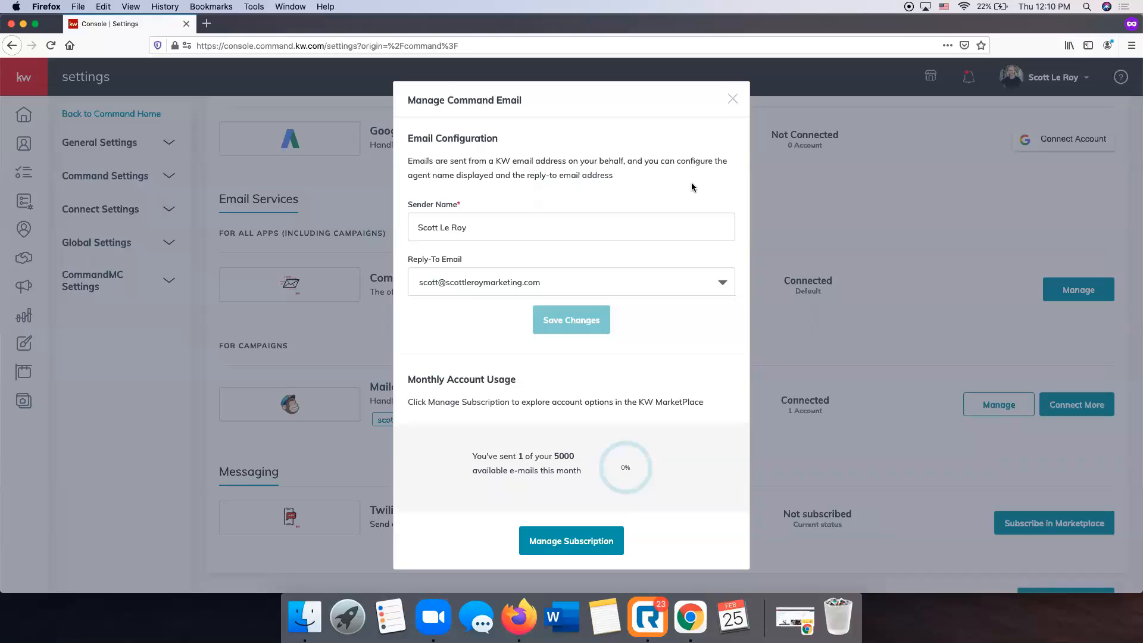
left_click(729, 95)
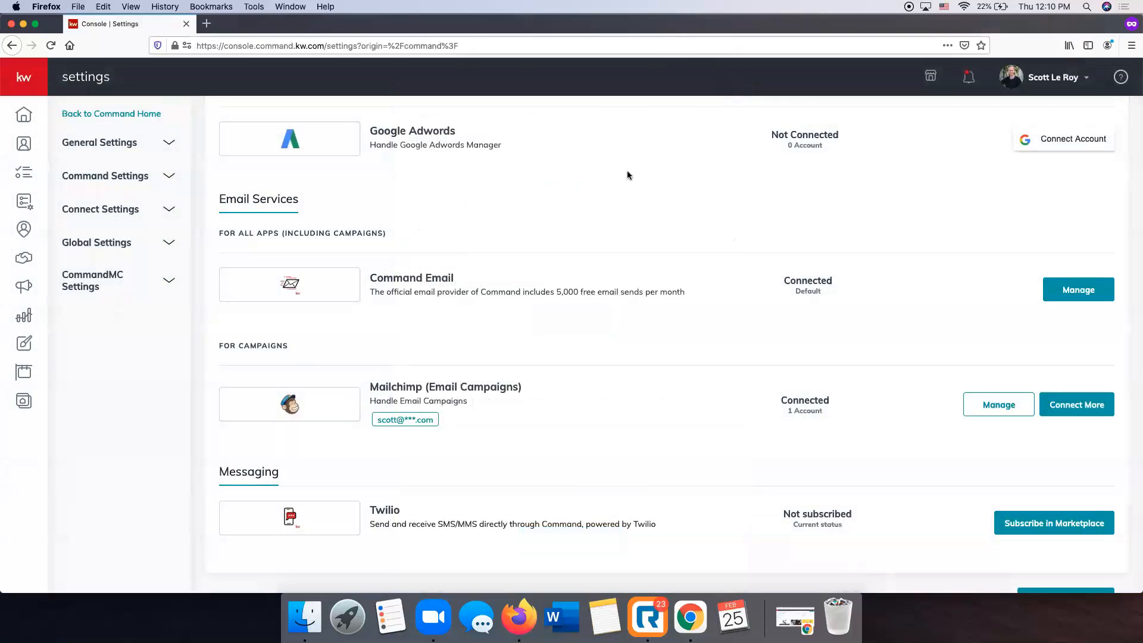
Expand Connect Settings in the settings sidebar to reveal Marketing Profile.
left_click(117, 210)
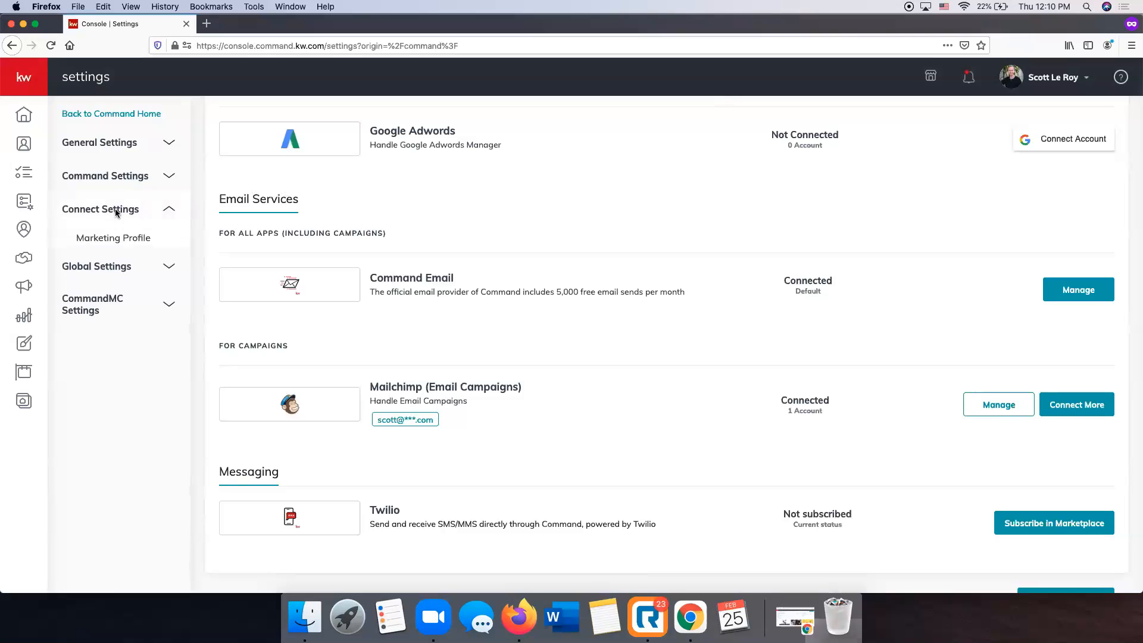
Open Marketing Profile and review its profile details.
left_click(140, 239)
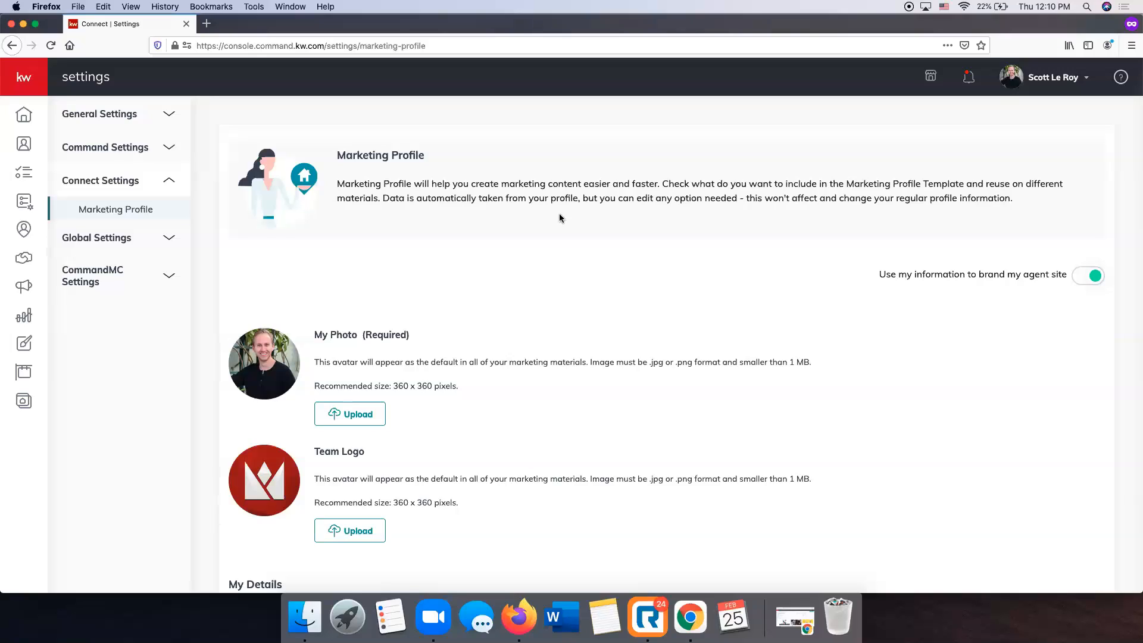
scroll(612, 152, "down", 3)
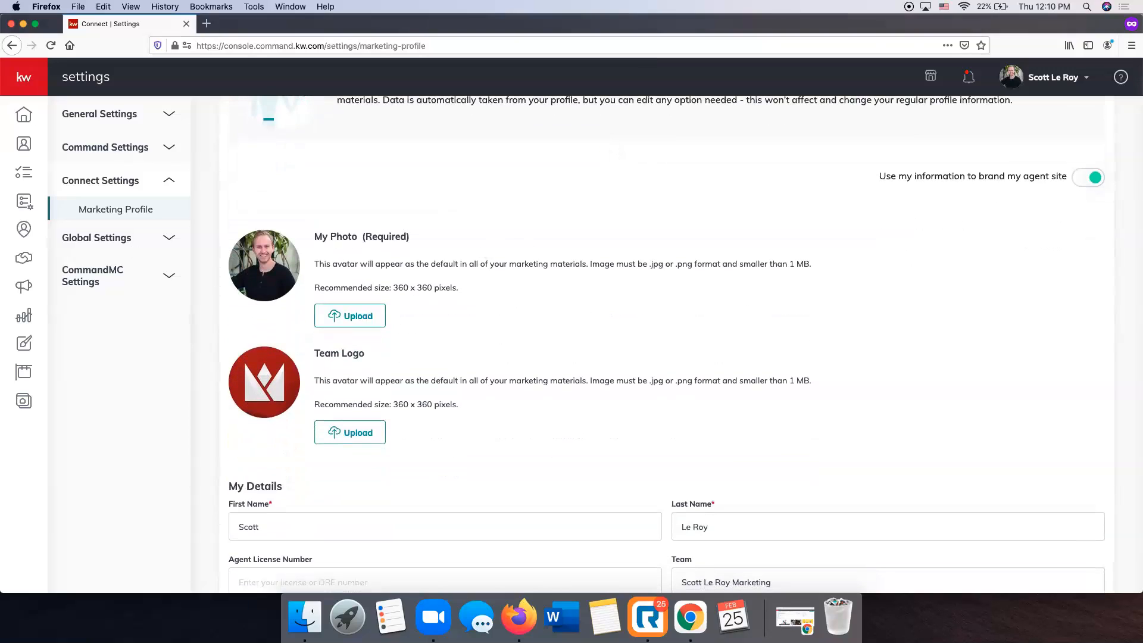
scroll(473, 278, "down", 5)
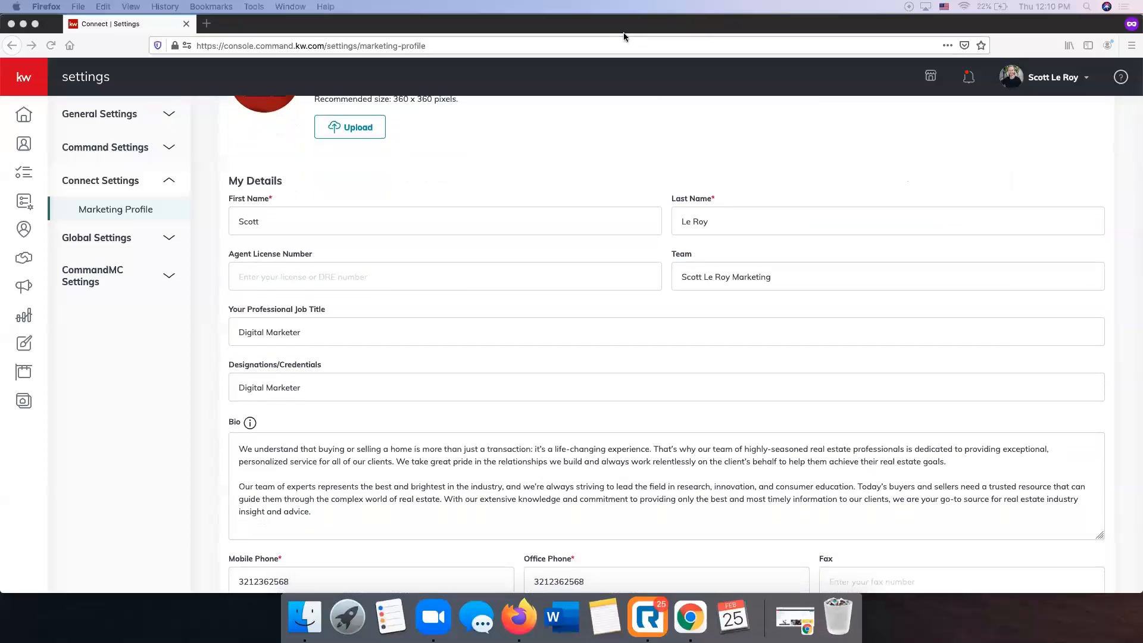
left_click(269, 196)
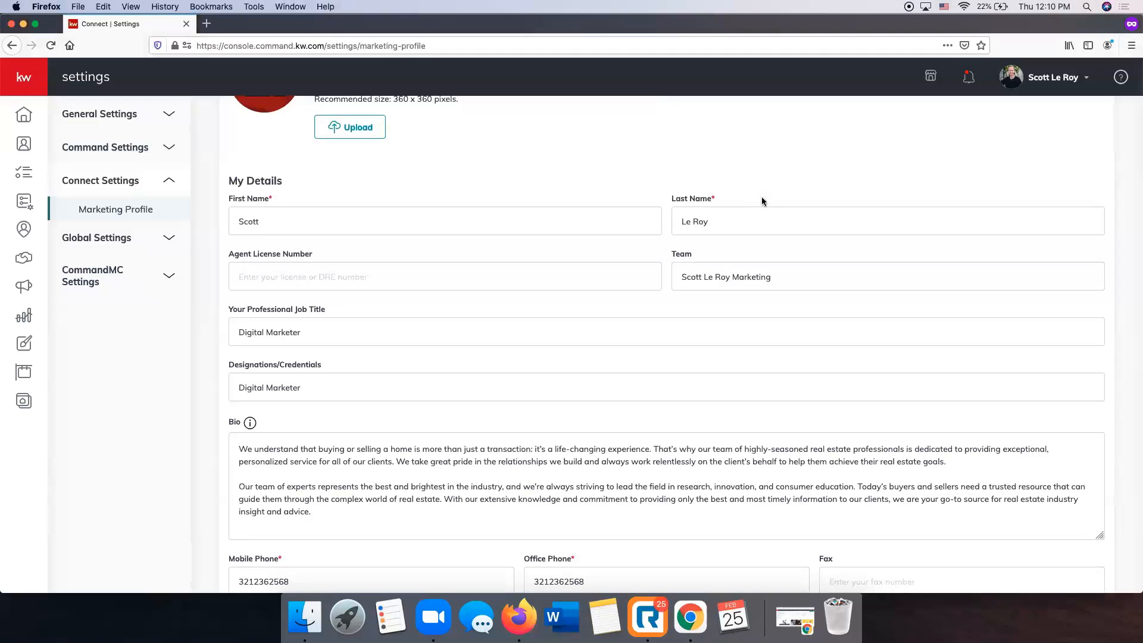
Review the compliance footer, social links and Google Analytics fields down to Save.
scroll(723, 205, "down", 9)
scroll(722, 207, "down", 6)
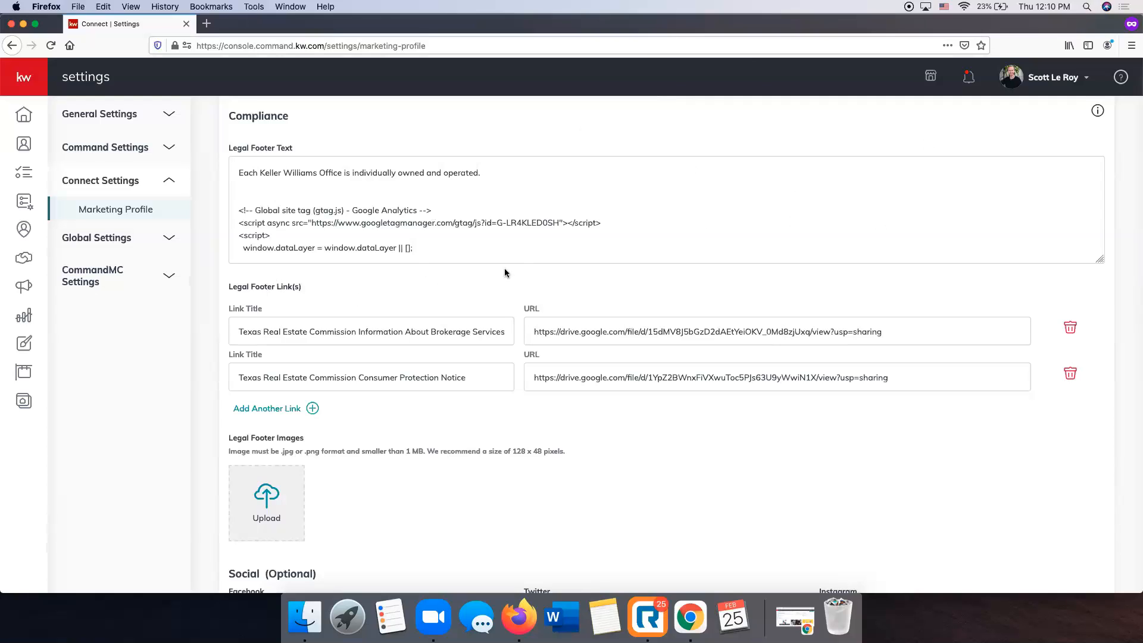
scroll(505, 268, "down", 3)
scroll(512, 270, "down", 5)
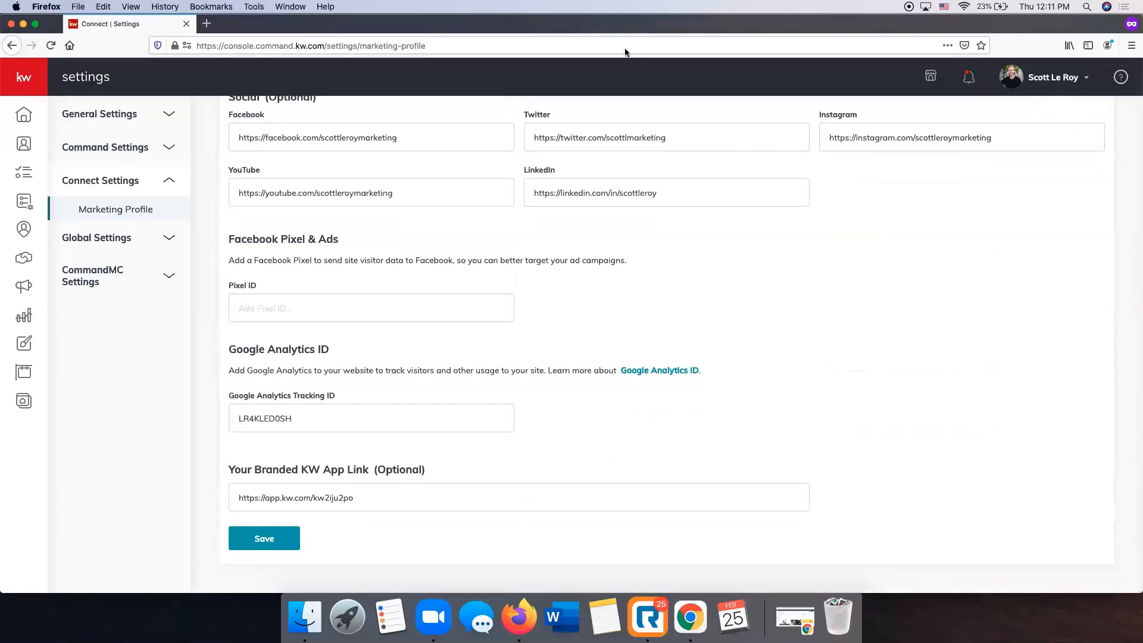
scroll(530, 236, "up", 15)
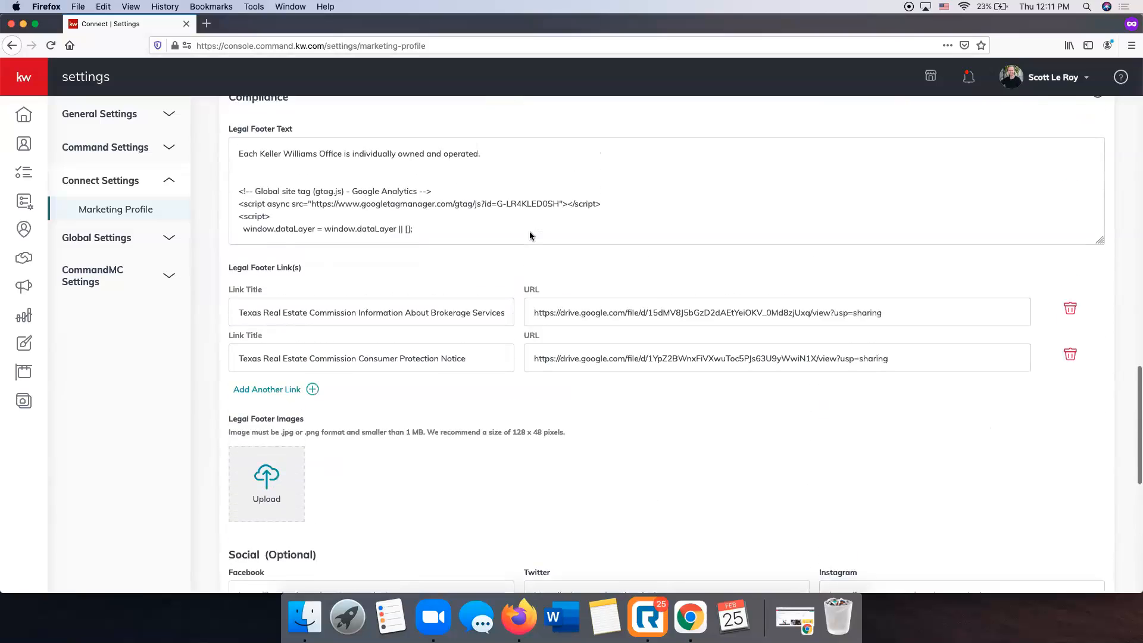
scroll(530, 236, "up", 5)
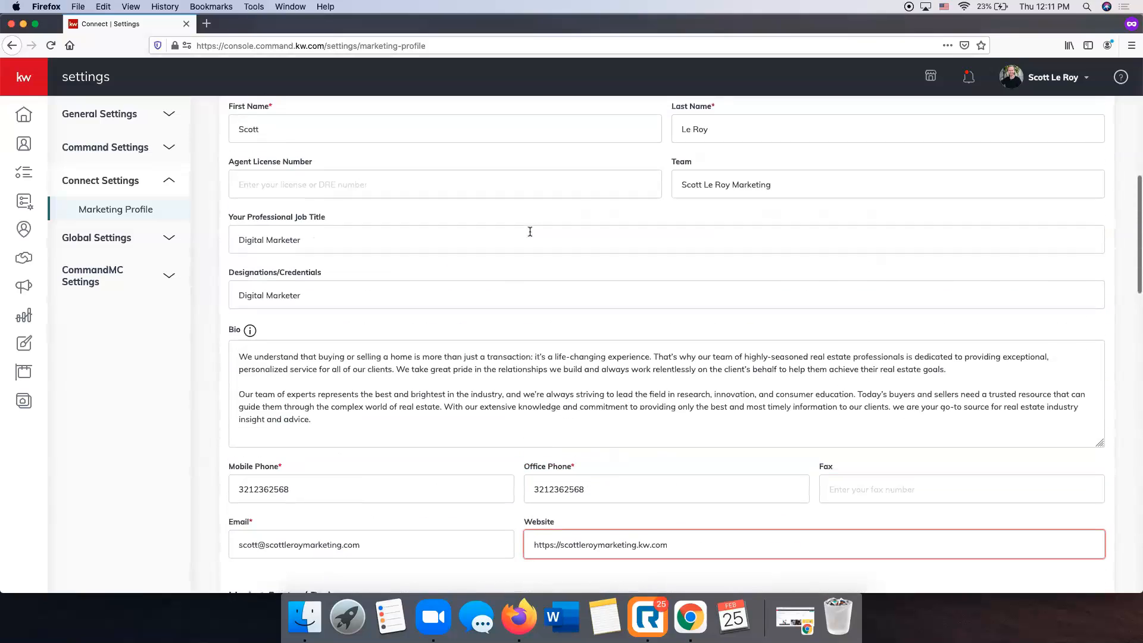
scroll(530, 232, "up", 6)
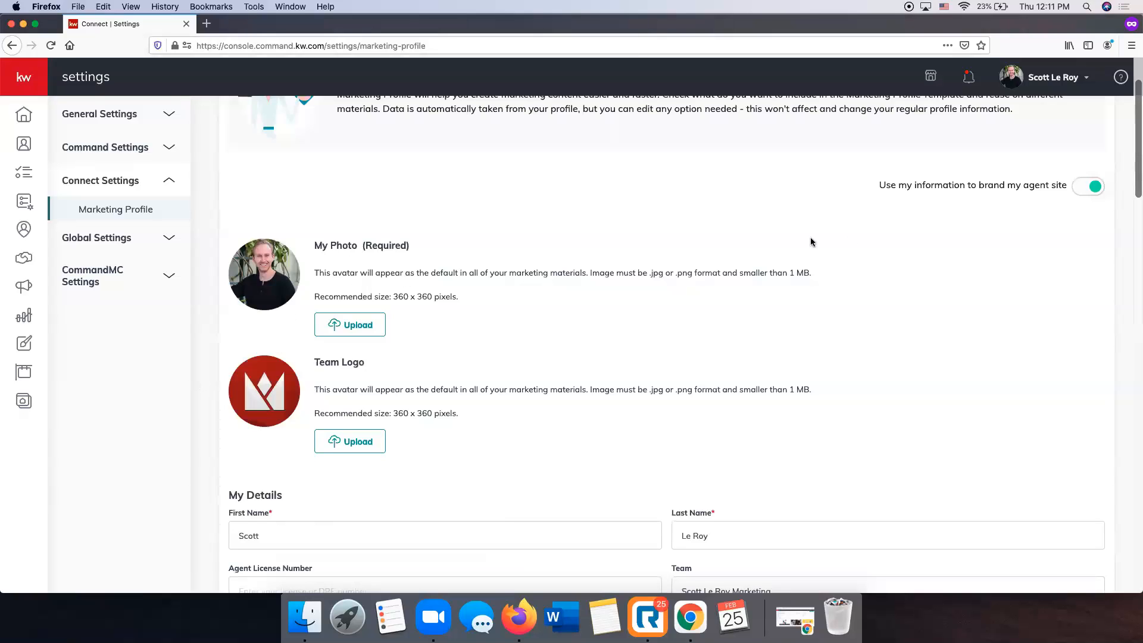
scroll(810, 239, "down", 1)
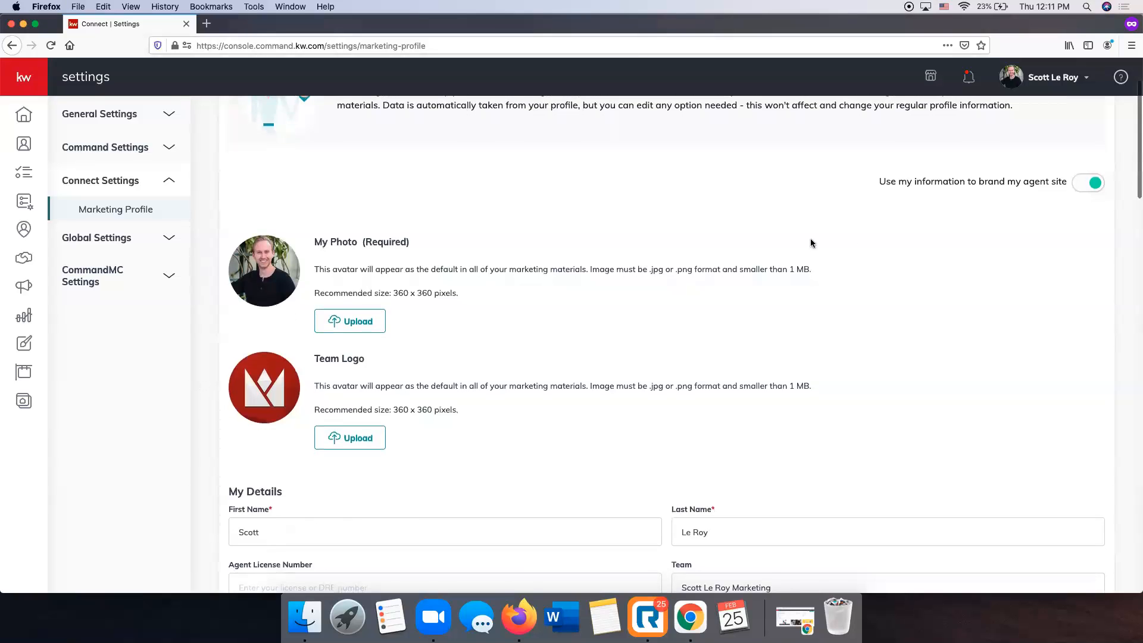
scroll(1133, 226, "down", 15)
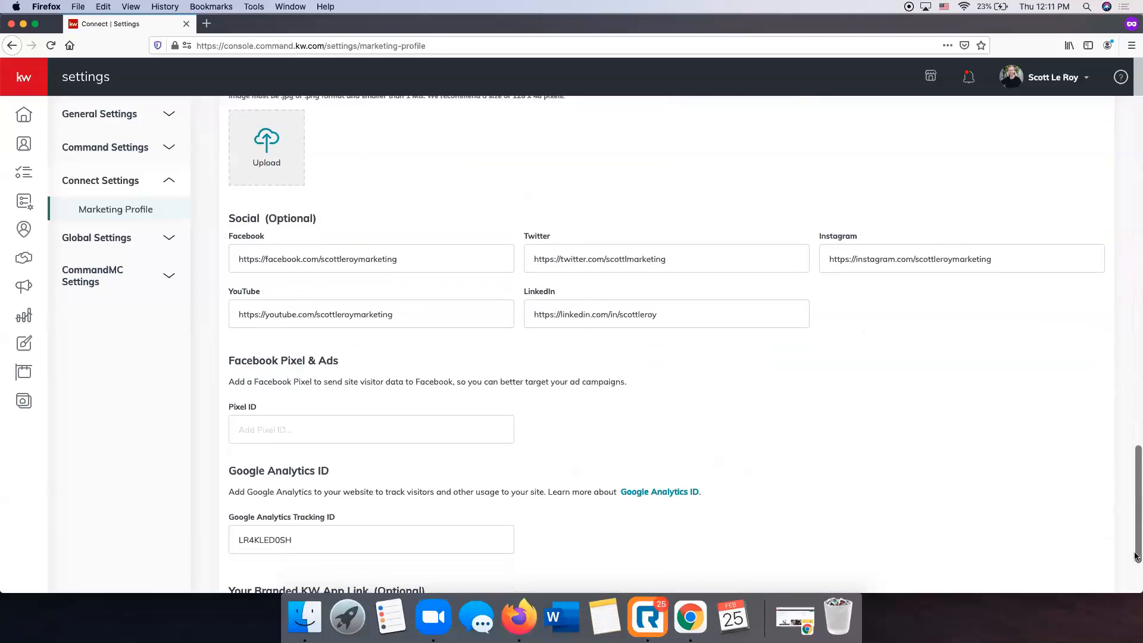
Save the Marketing Profile, close the success confirmation, and expand the left navigation.
left_click(277, 543)
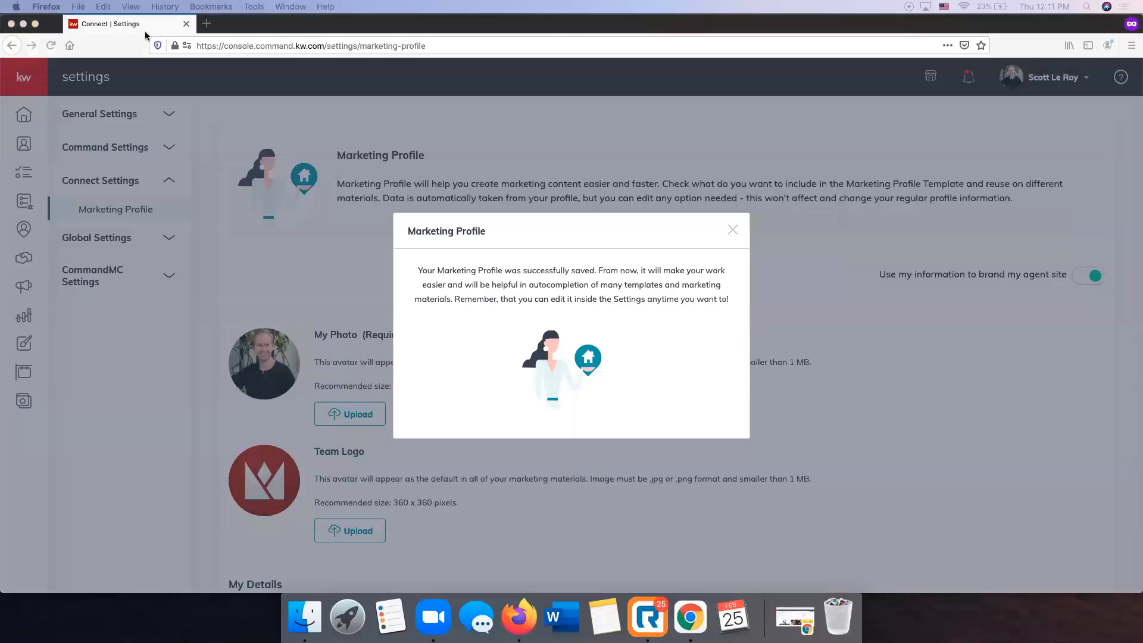
left_click(732, 232)
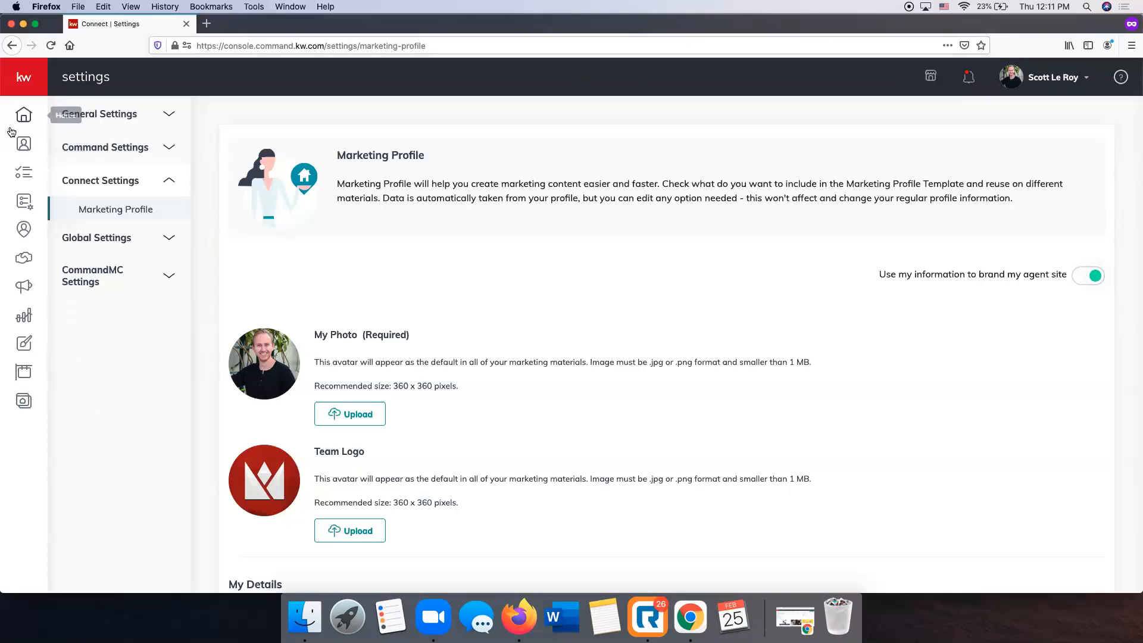
left_click(26, 80)
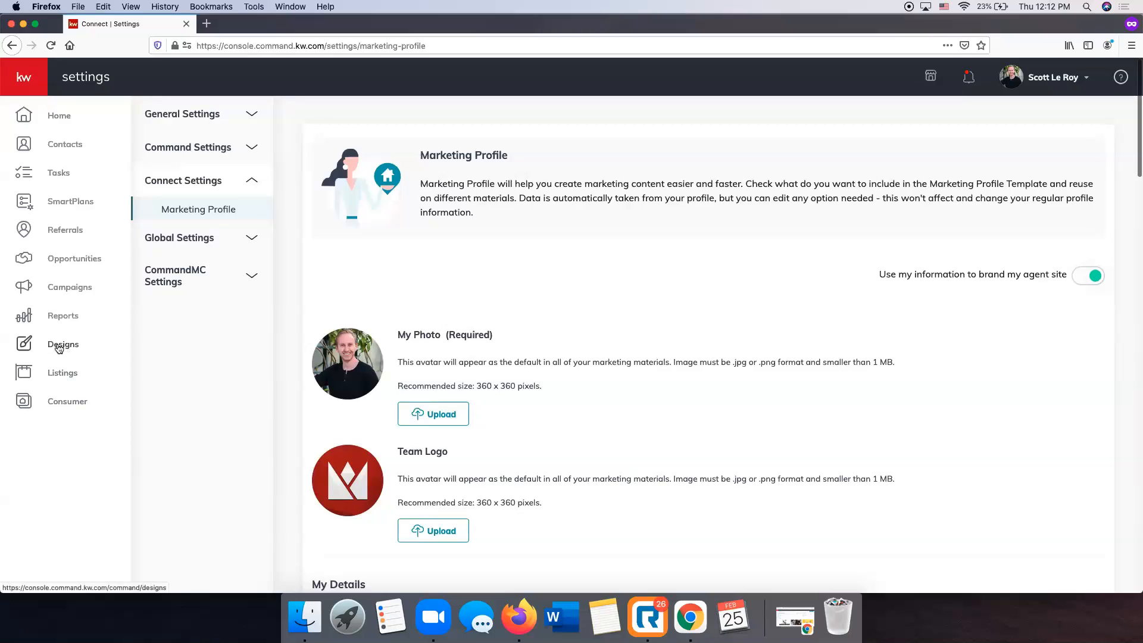
Open the Designs library and reload it so the new landing page template shows (530 designs).
left_click(59, 346)
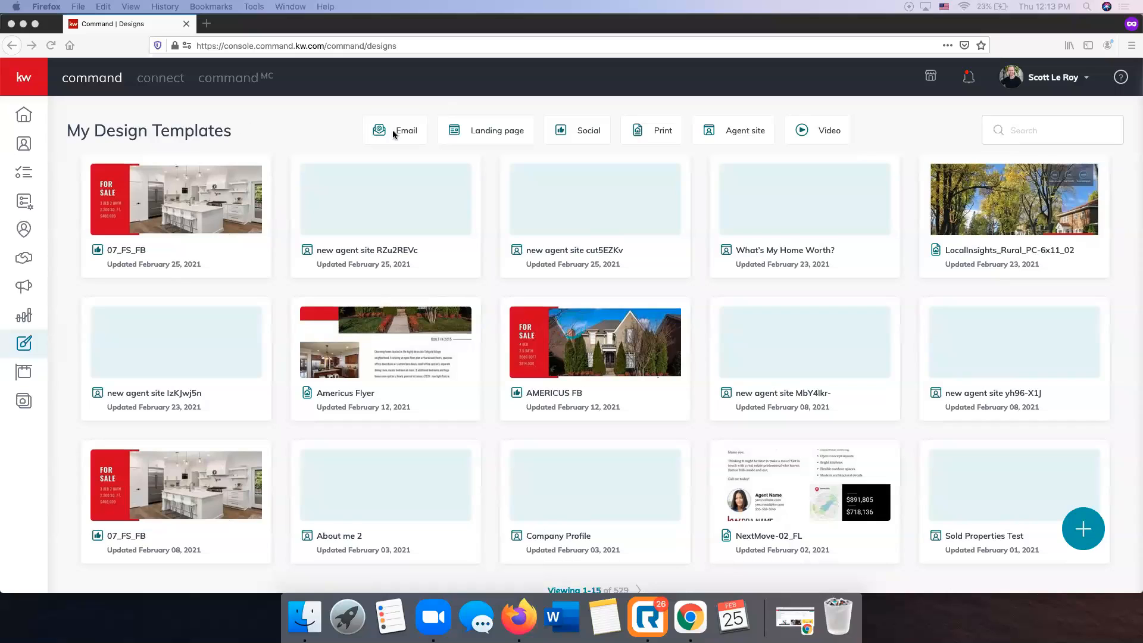
left_click(659, 160)
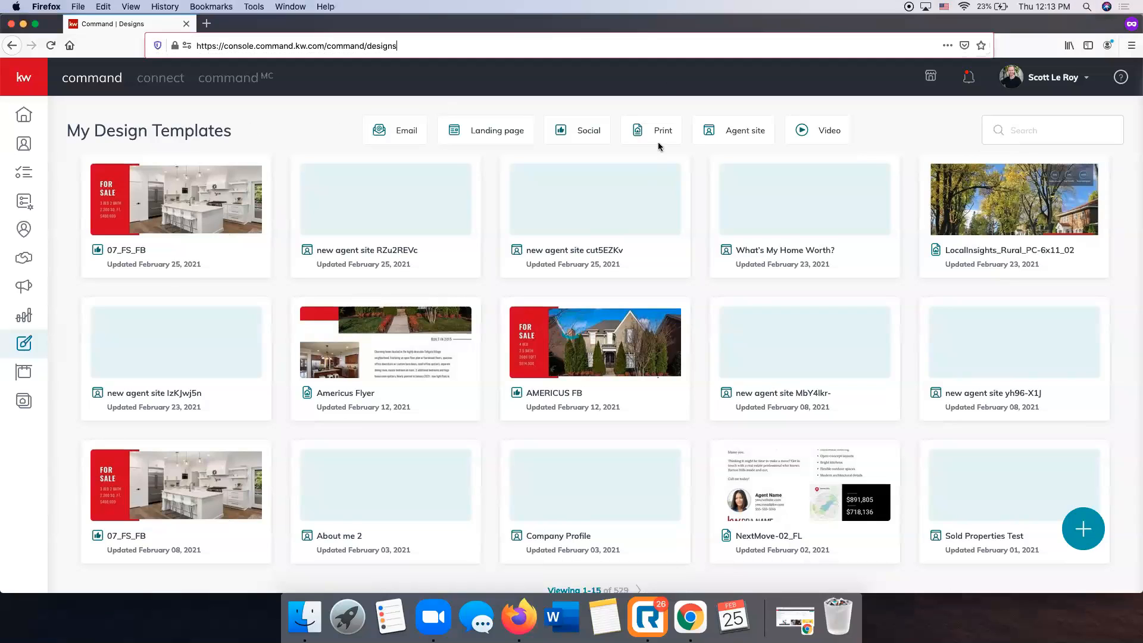
left_click(376, 137)
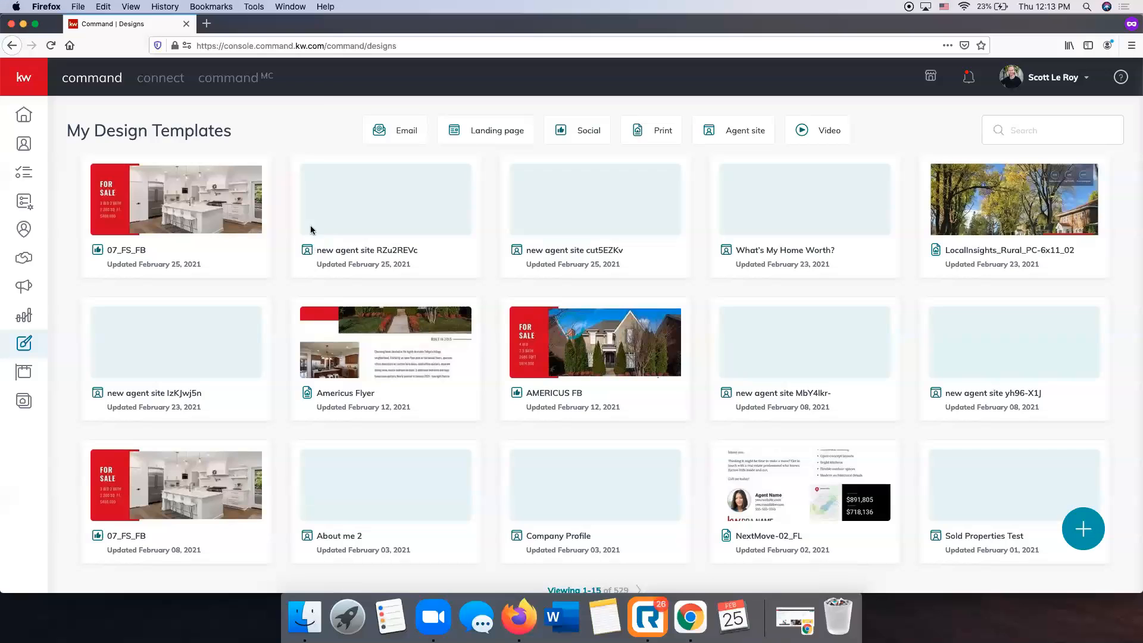
left_click(251, 45)
key("Return")
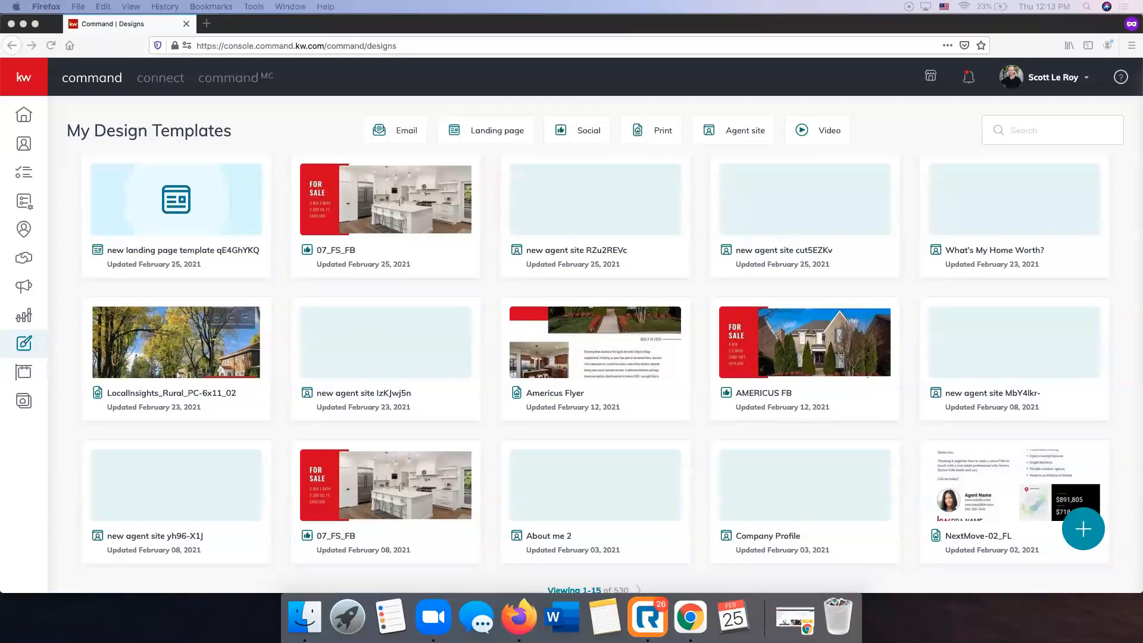
Filter templates by Email, Landing page, Social, Print and Agent site, then start a new design.
left_click(398, 132)
left_click(398, 132)
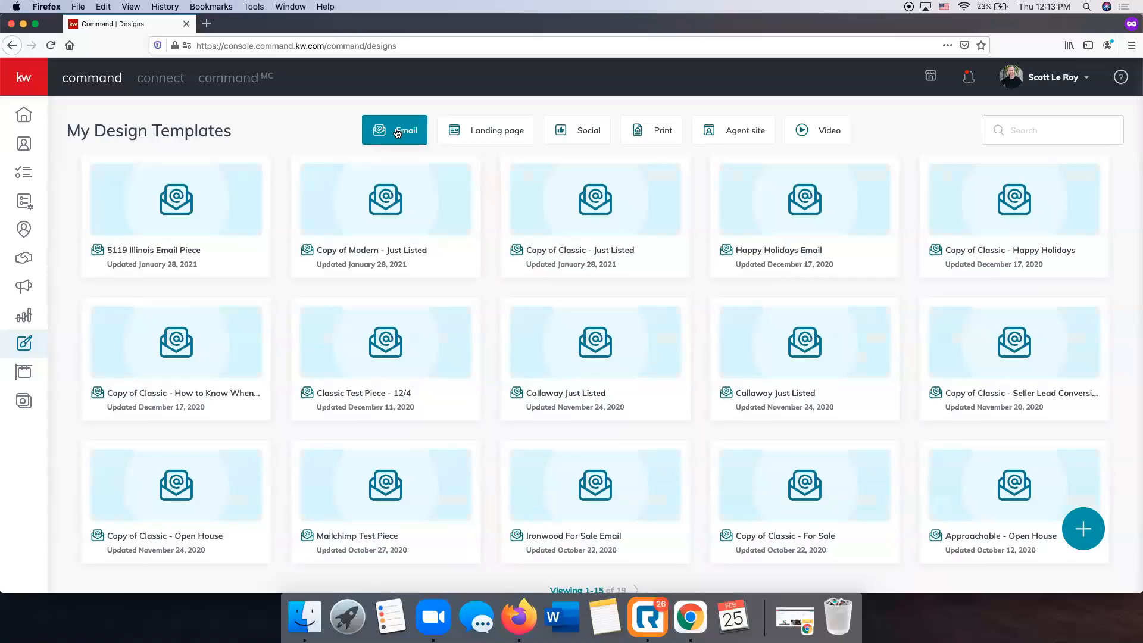
left_click(491, 132)
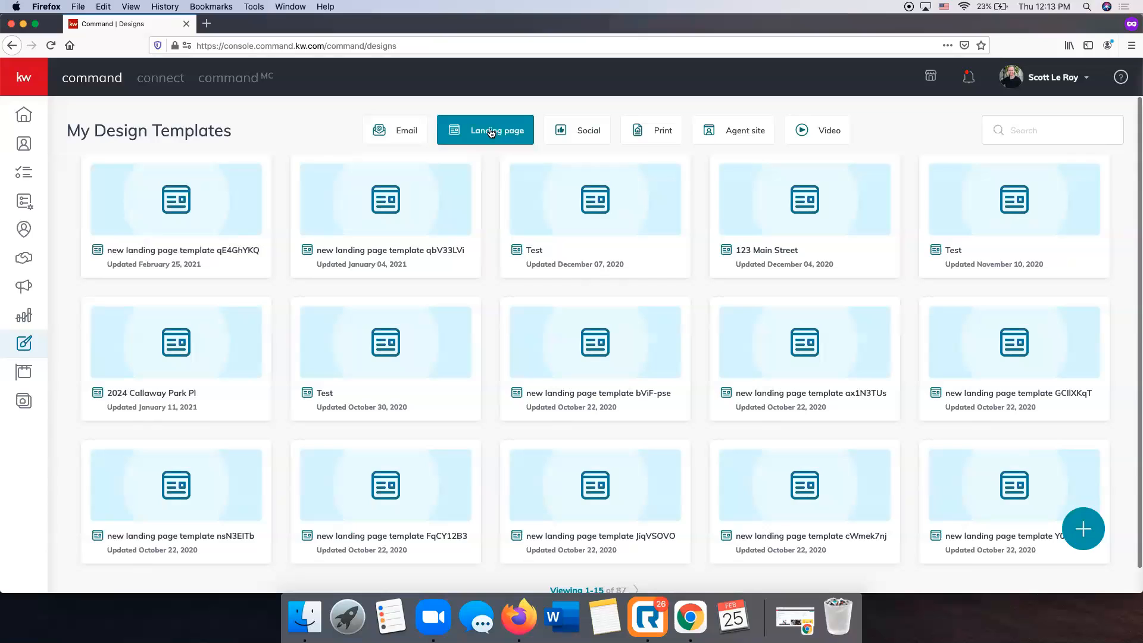
left_click(583, 132)
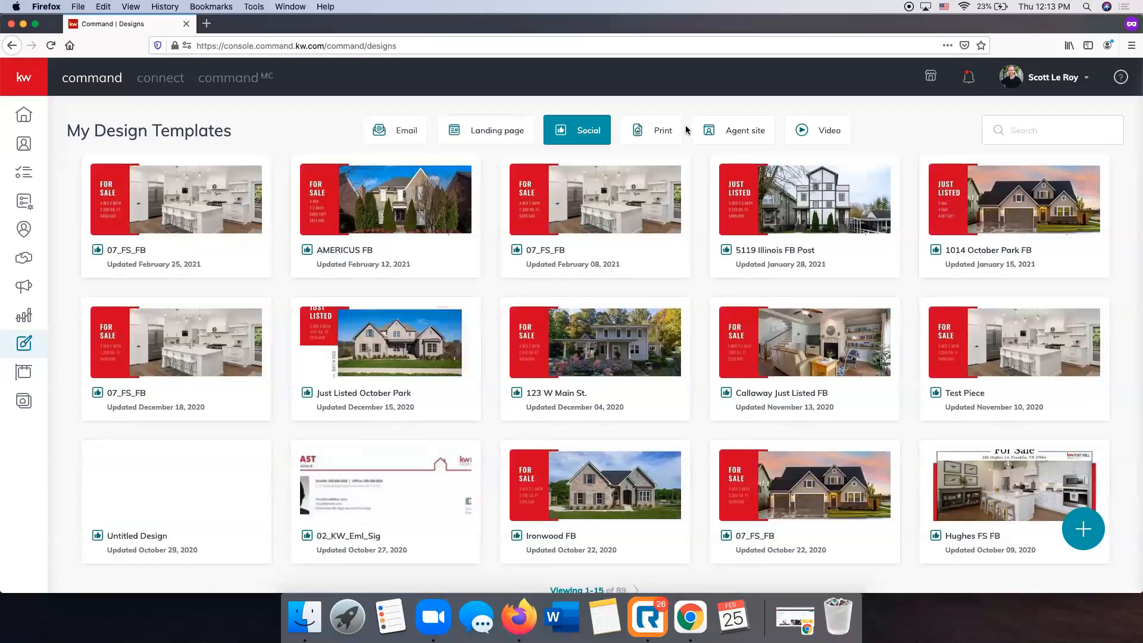
left_click(665, 130)
left_click(716, 130)
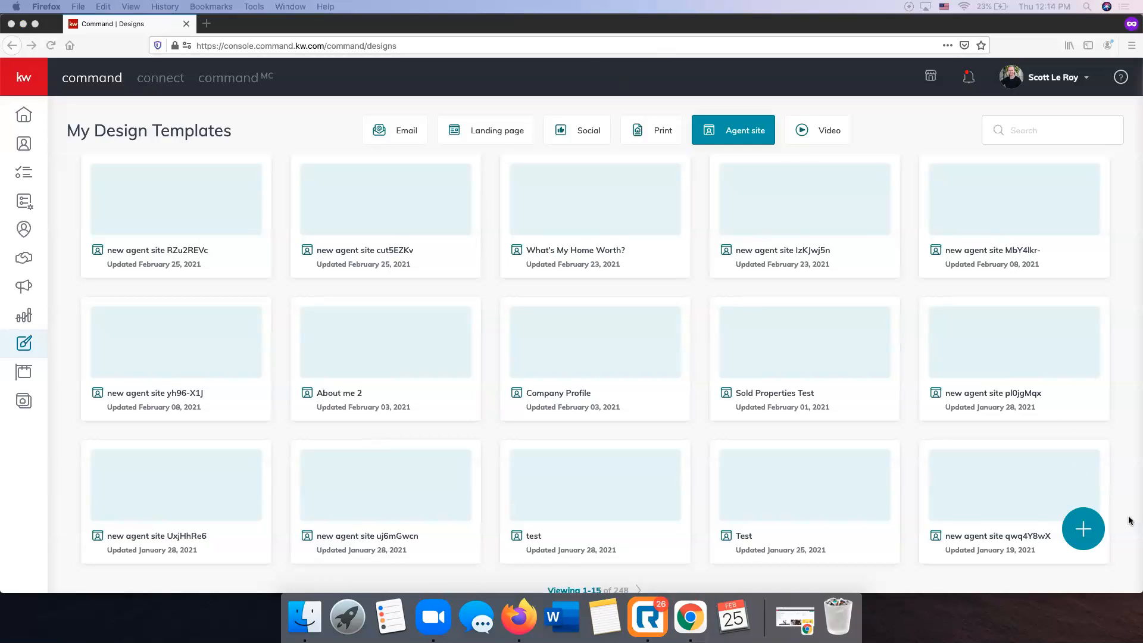
left_click(1081, 534)
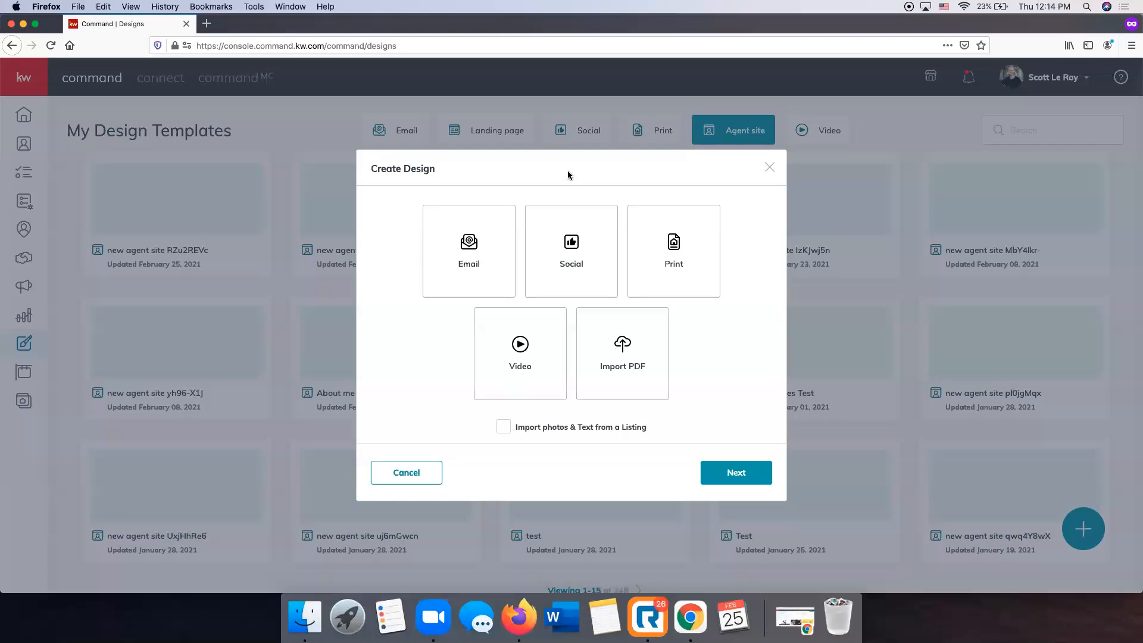
Choose a Social design with Import photos & Text from a Listing ticked and continue.
left_click(557, 262)
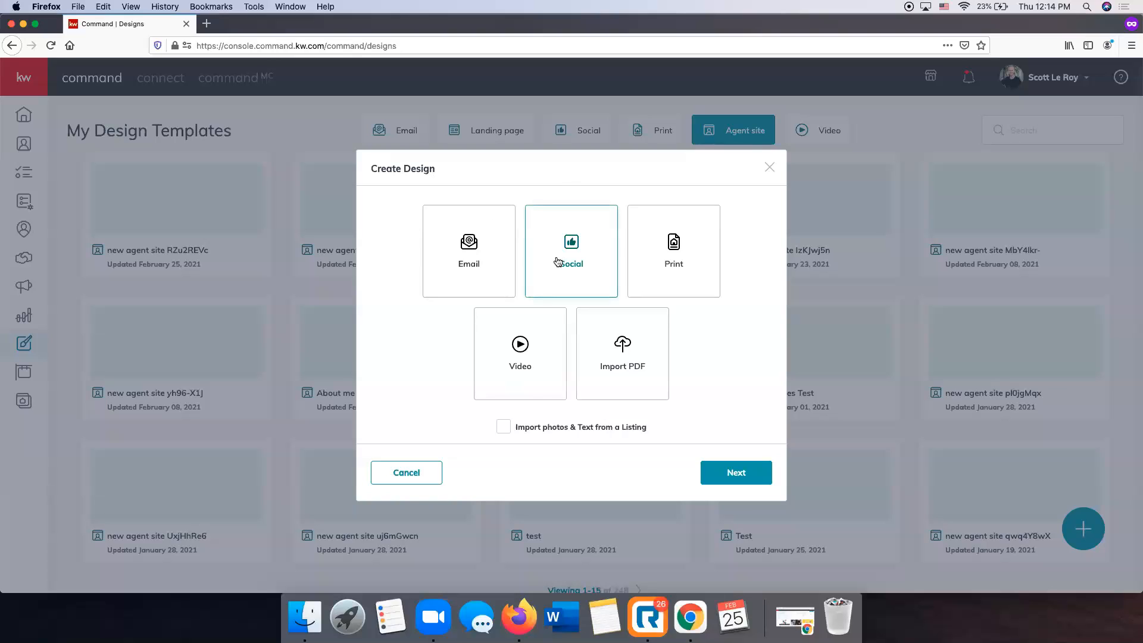
left_click(503, 427)
left_click(728, 475)
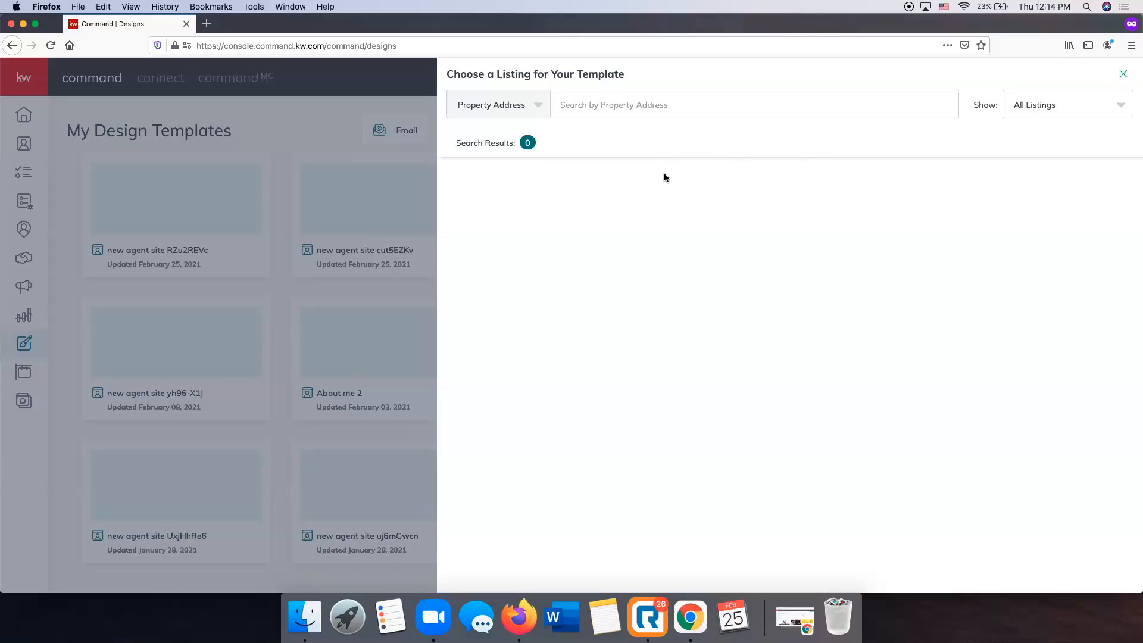
left_click(651, 105)
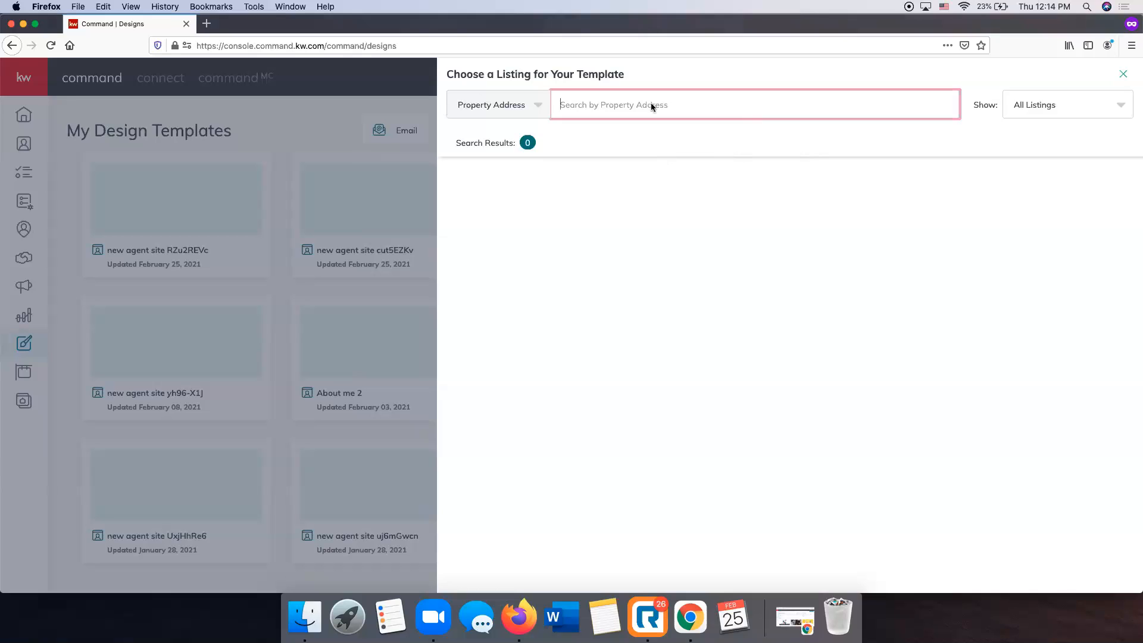
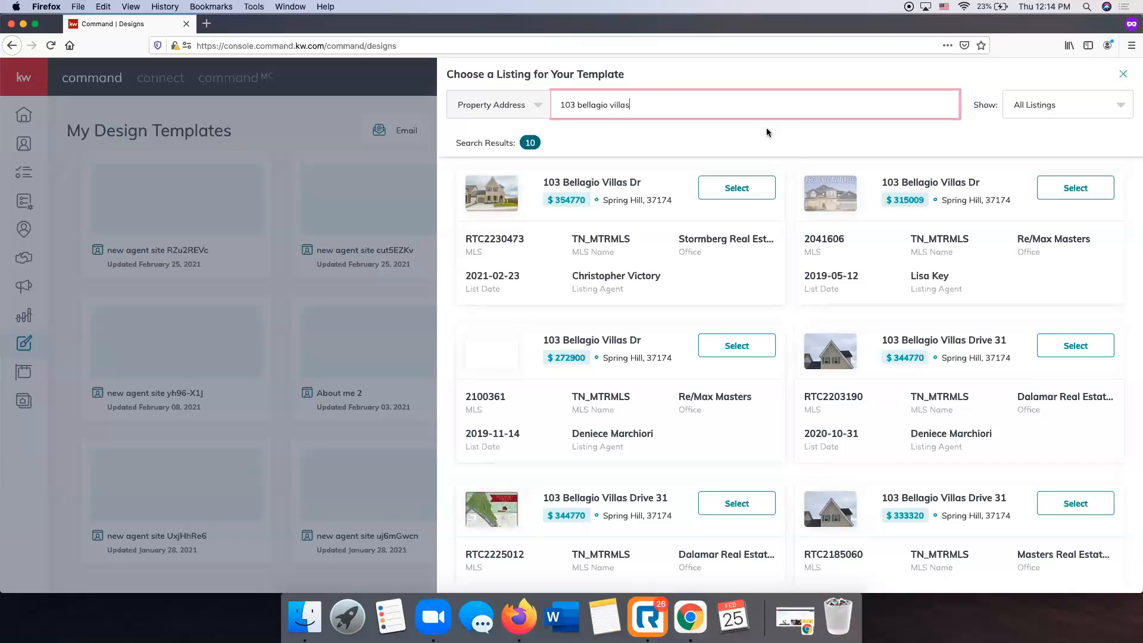
left_click(736, 188)
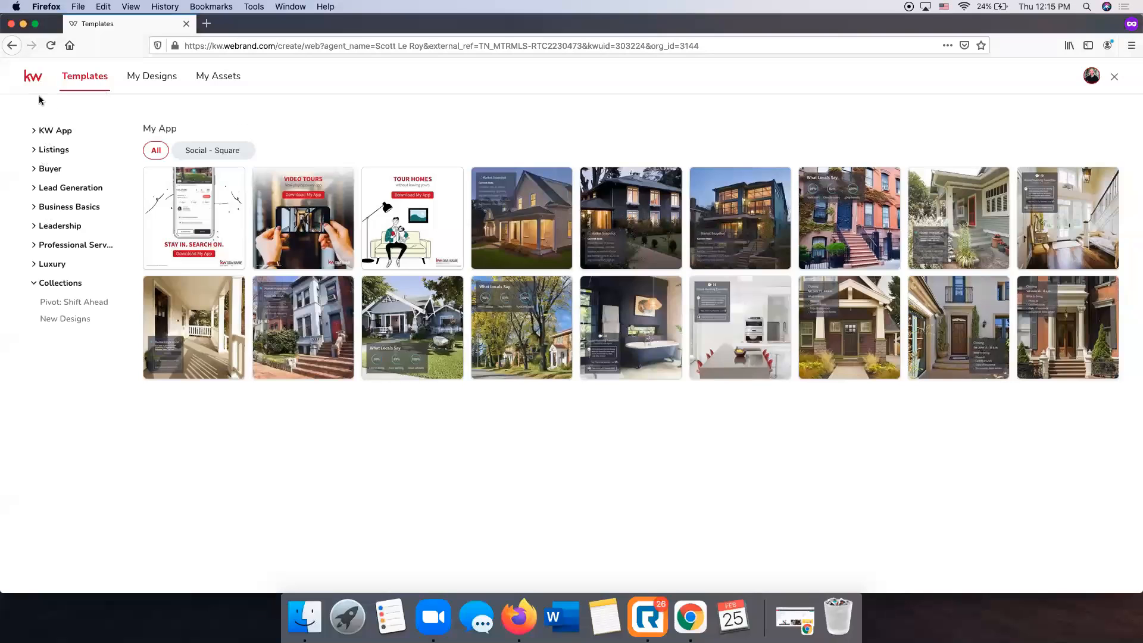
Start a design from the first Social - Wide (1200x630) For Sale listing template.
left_click(57, 150)
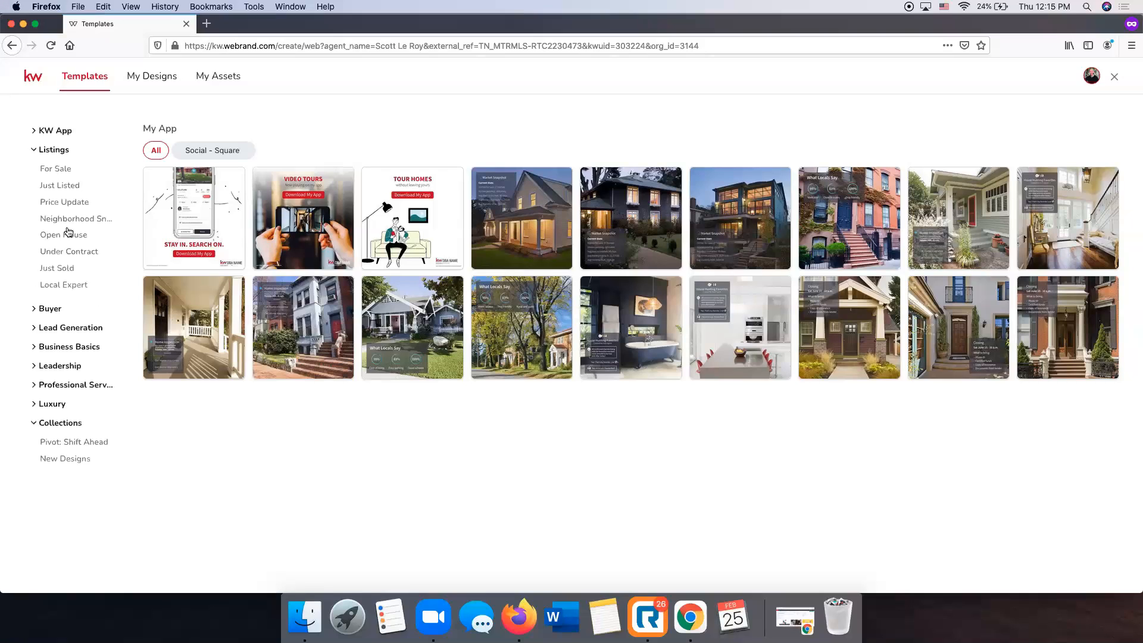
left_click(59, 172)
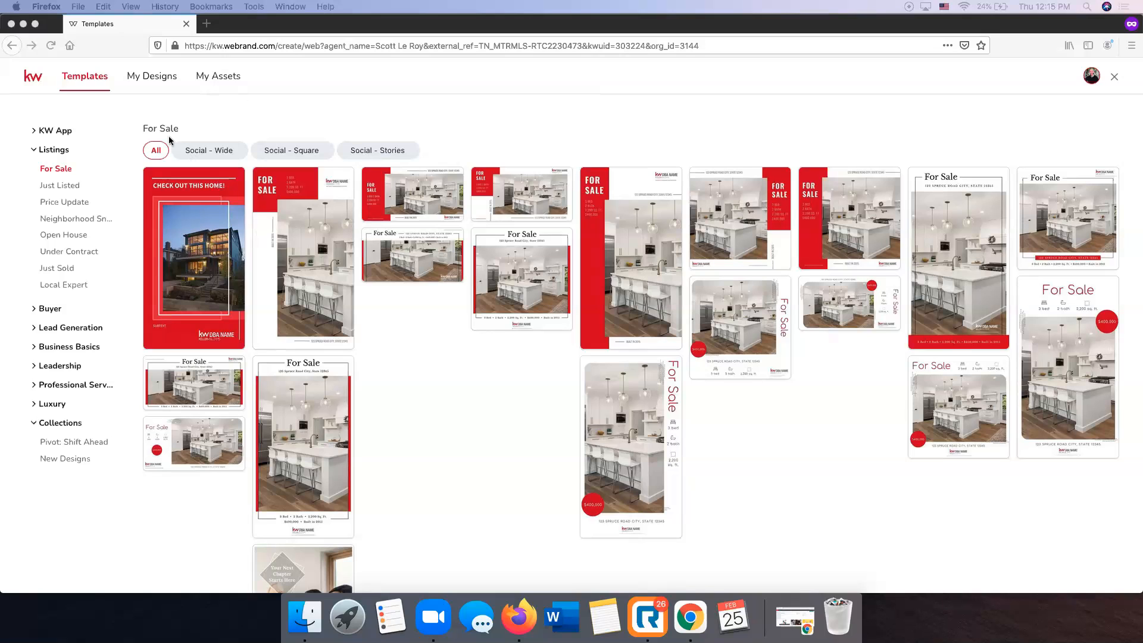
left_click(210, 151)
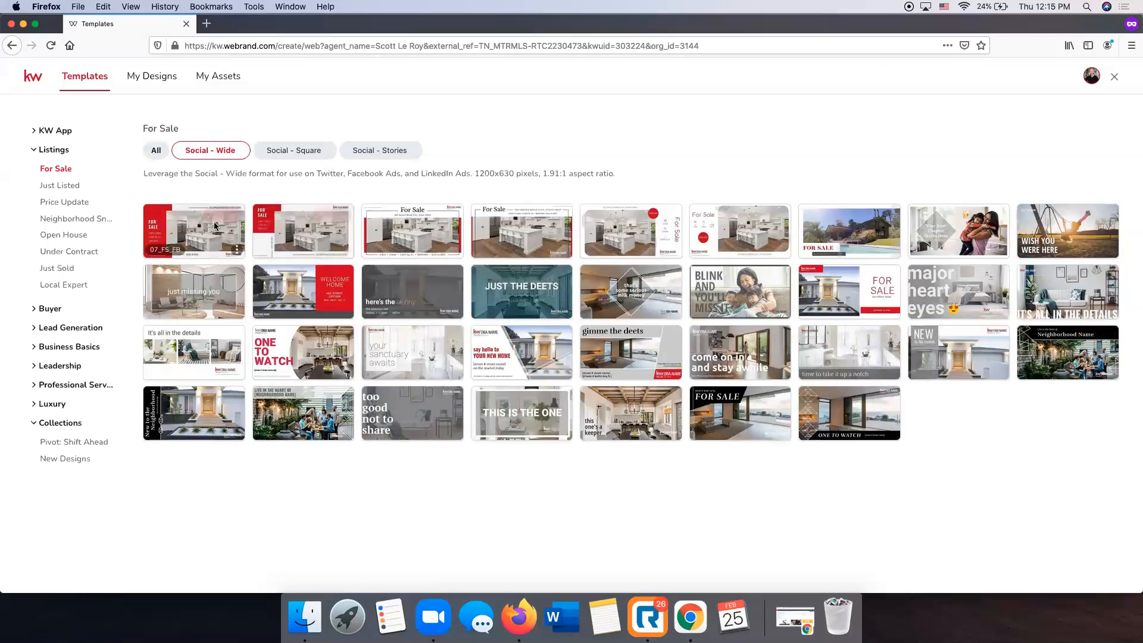
mouse_move(222, 220)
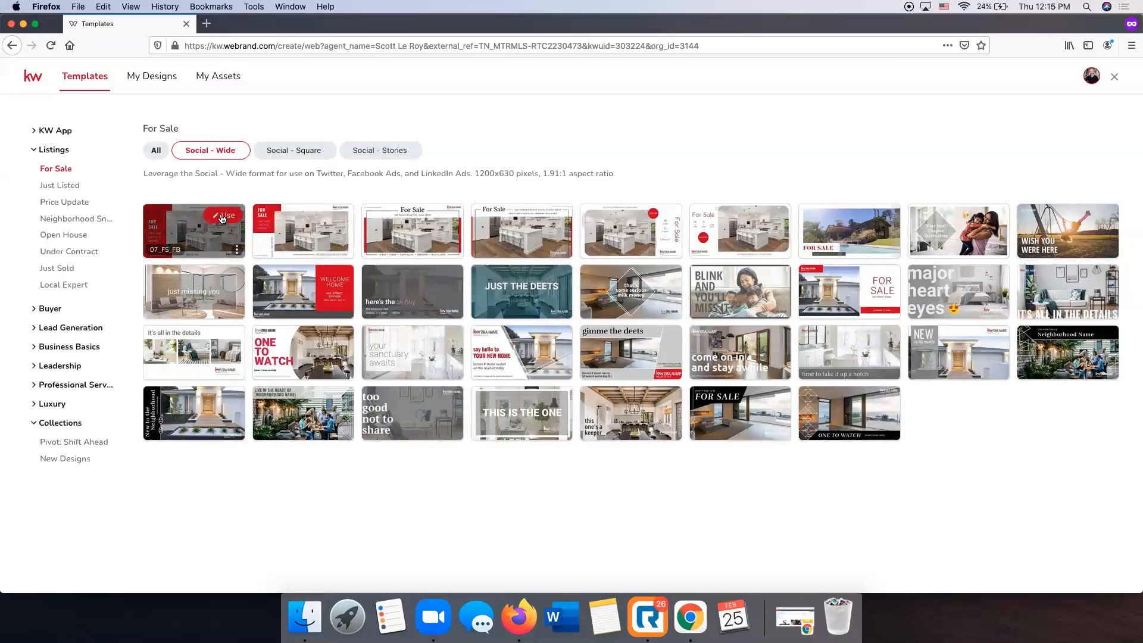
left_click(222, 217)
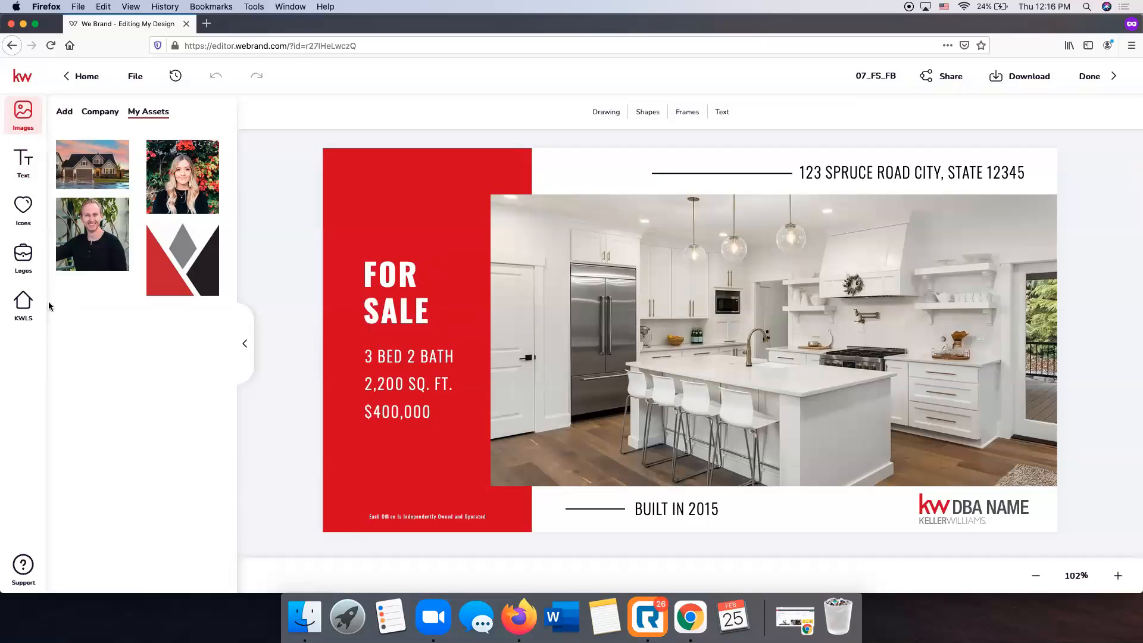
Review the listing details, then drag the first listing photo into the template's picture frame.
left_click(20, 306)
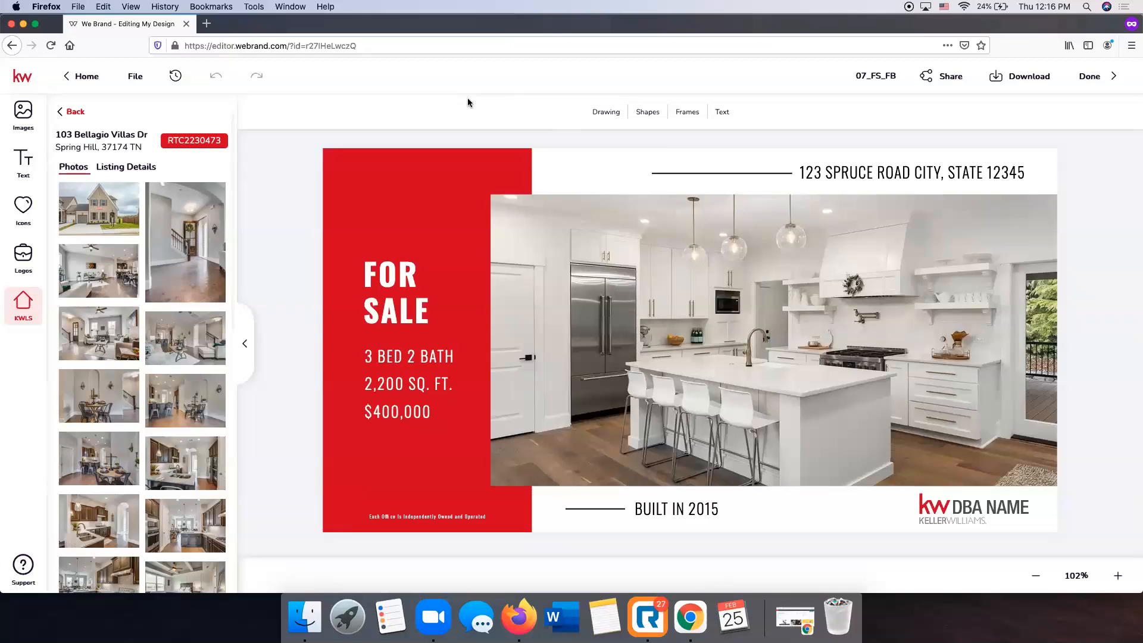
left_click(126, 168)
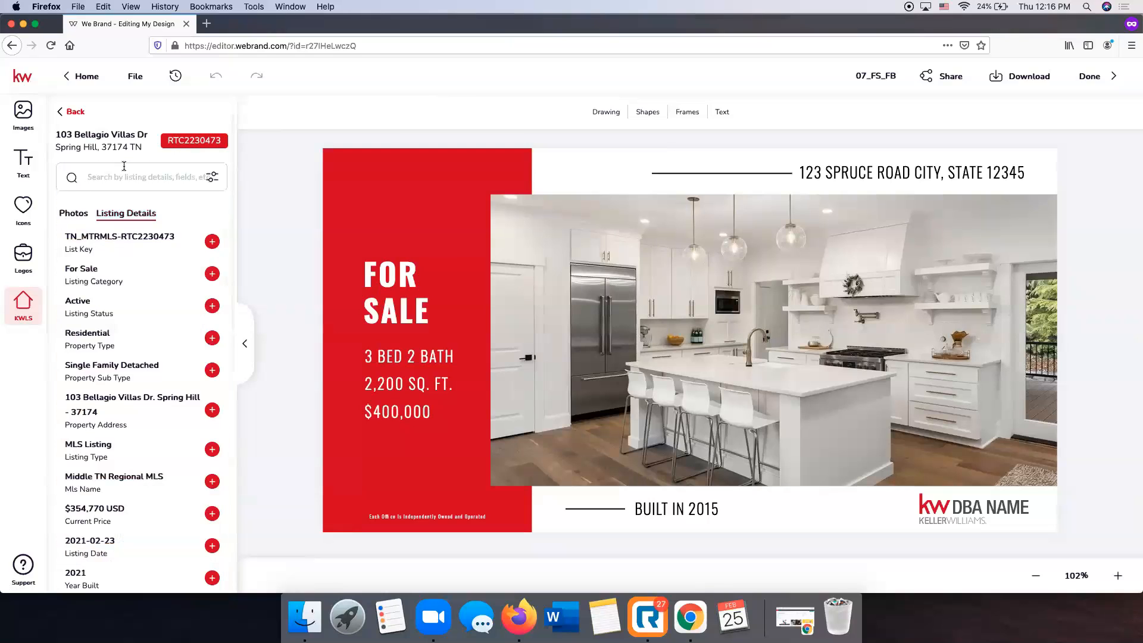
left_click(84, 215)
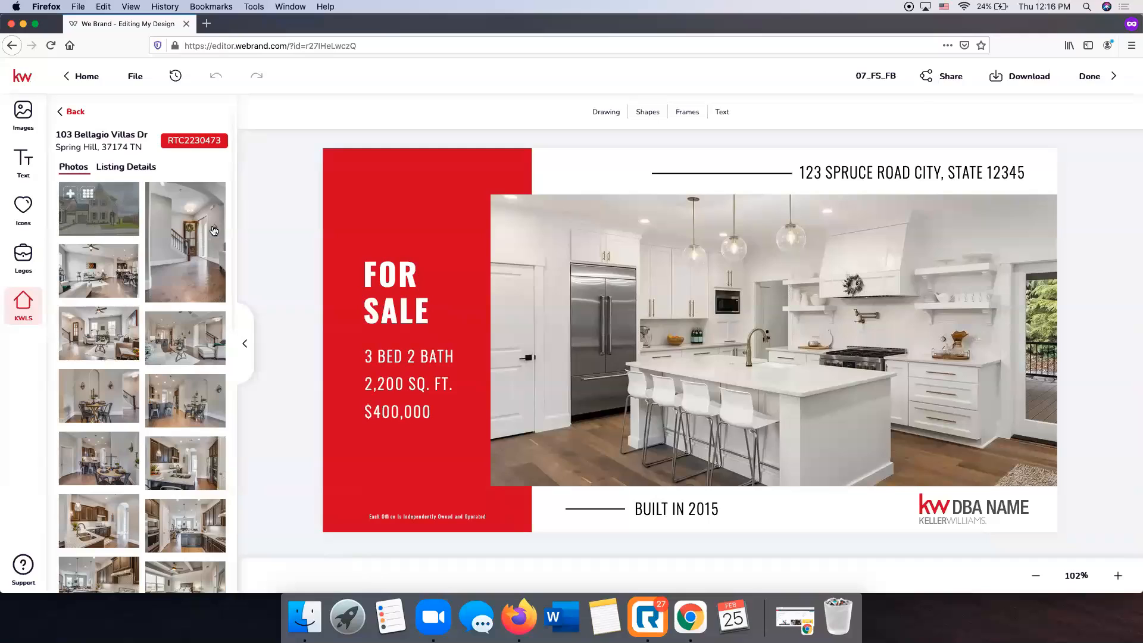
mouse_move(101, 216)
left_click_drag(124, 227, 771, 314)
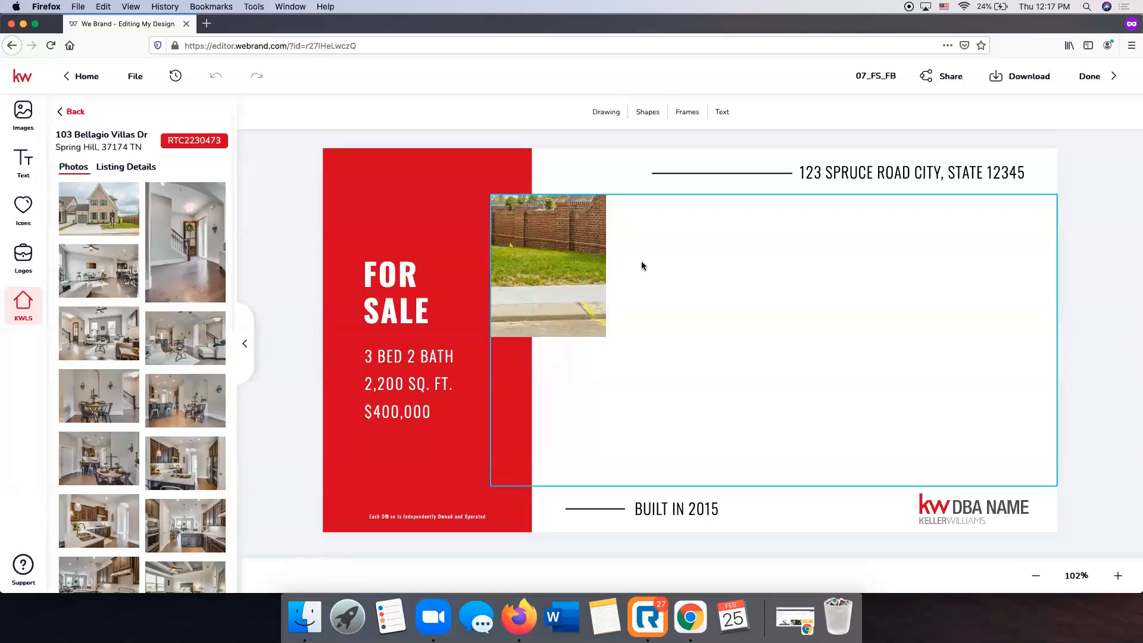
left_click(23, 116)
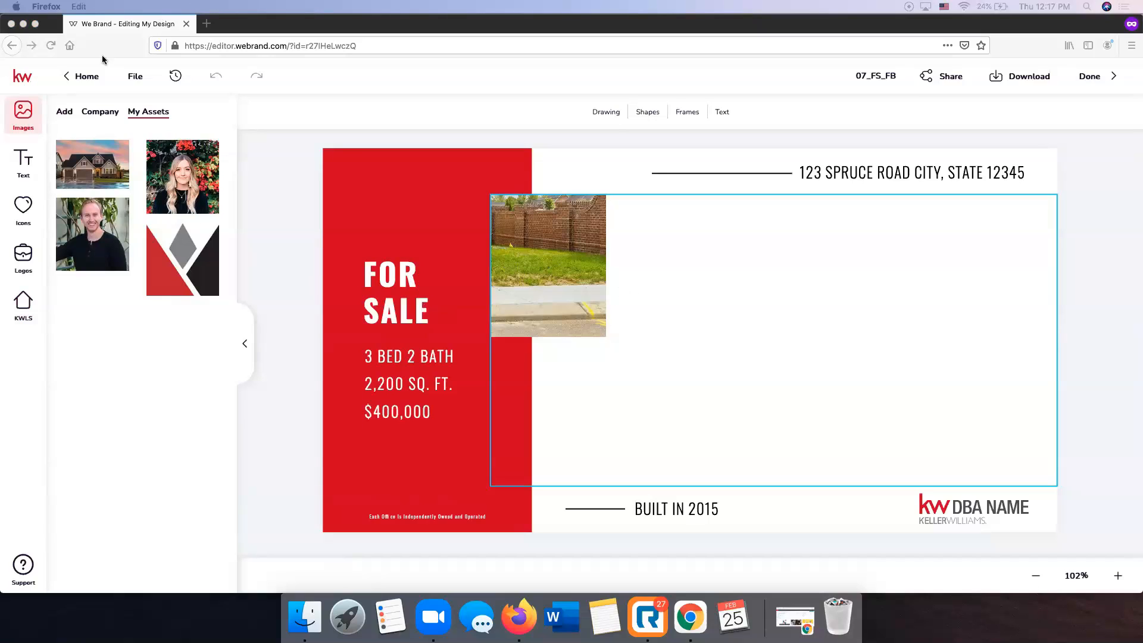
Show the Images panel's Add upload sources with the imported house photo listed.
left_click(65, 113)
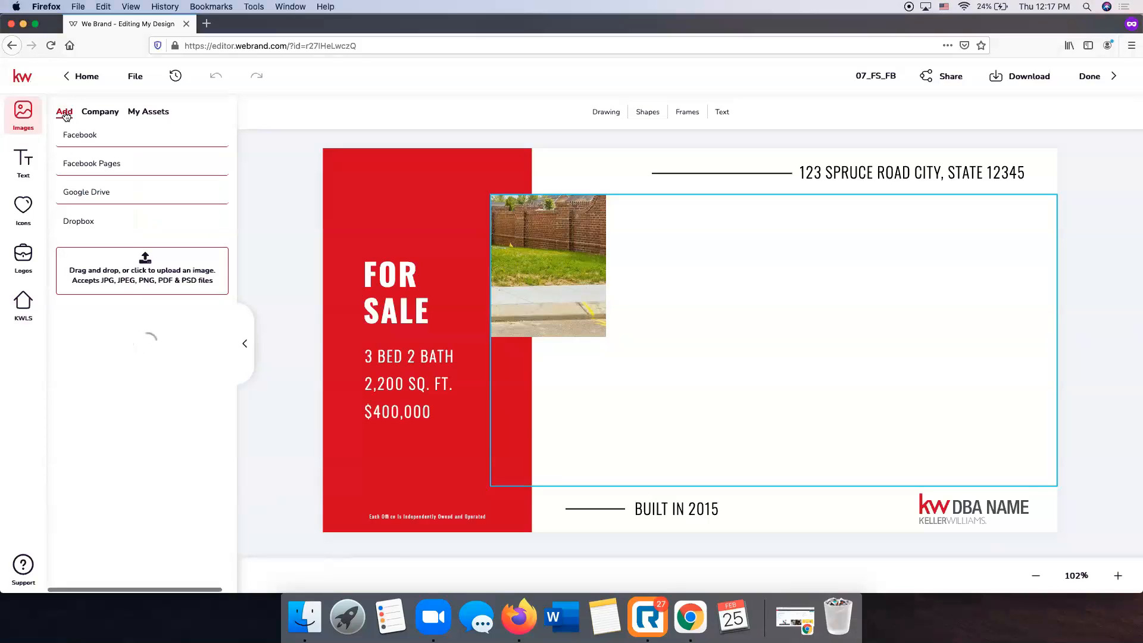
mouse_move(87, 369)
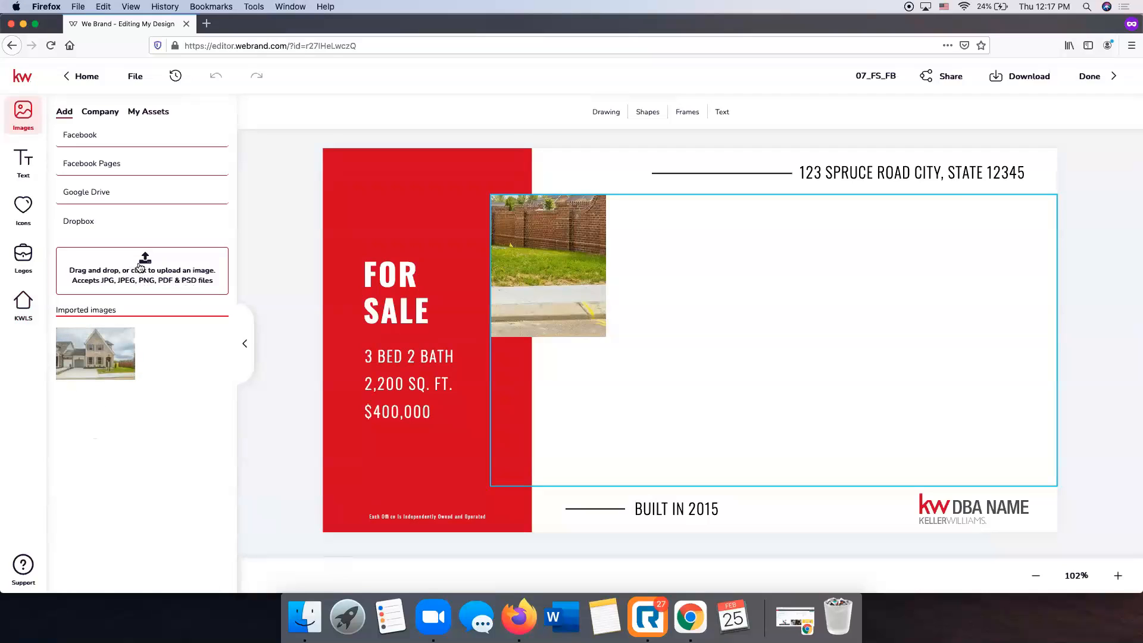
left_click(148, 263)
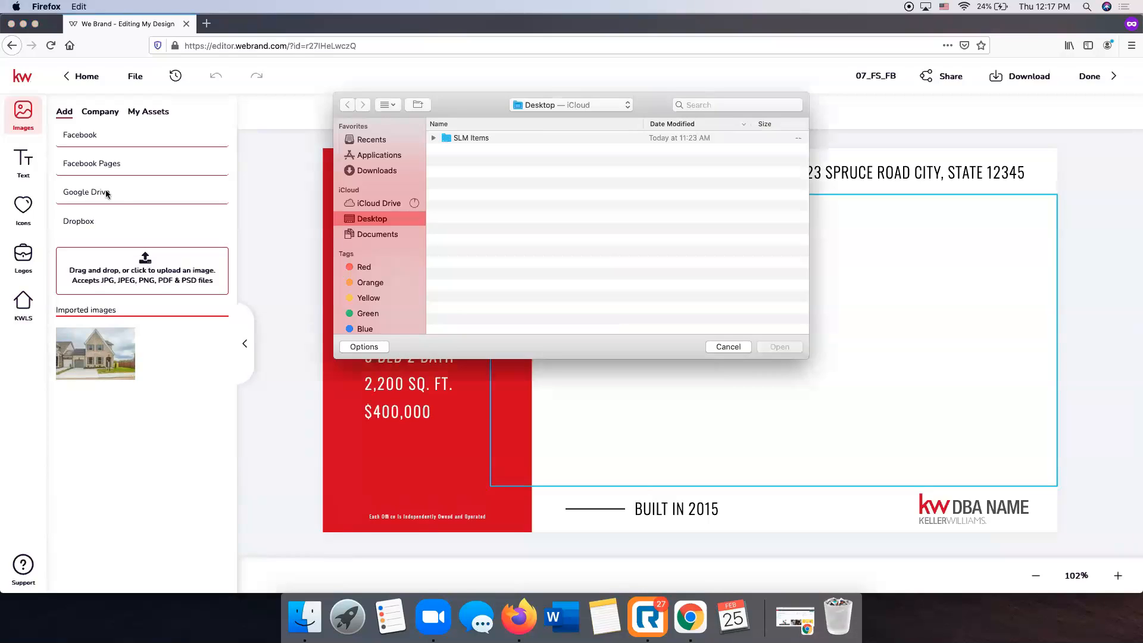
left_click(373, 234)
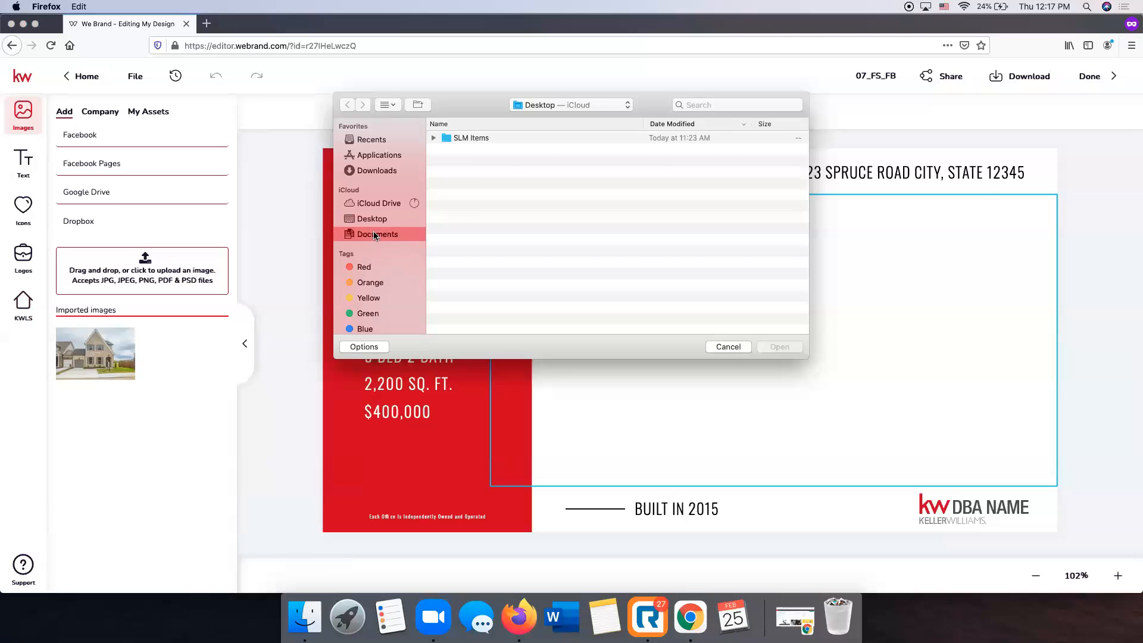
left_click(411, 170)
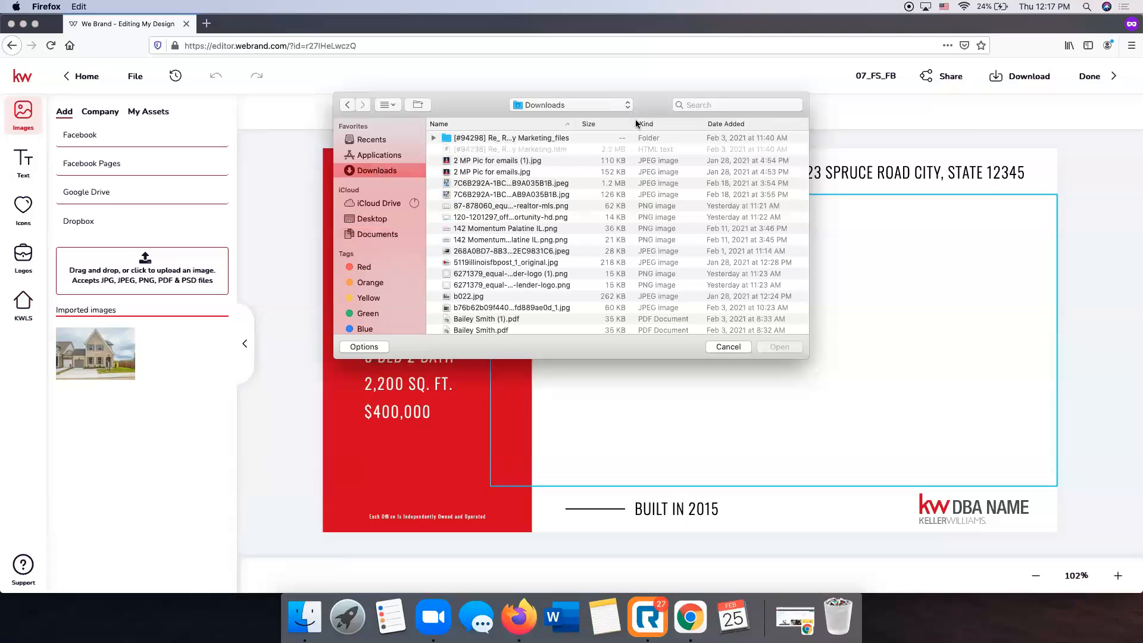
left_click(718, 123)
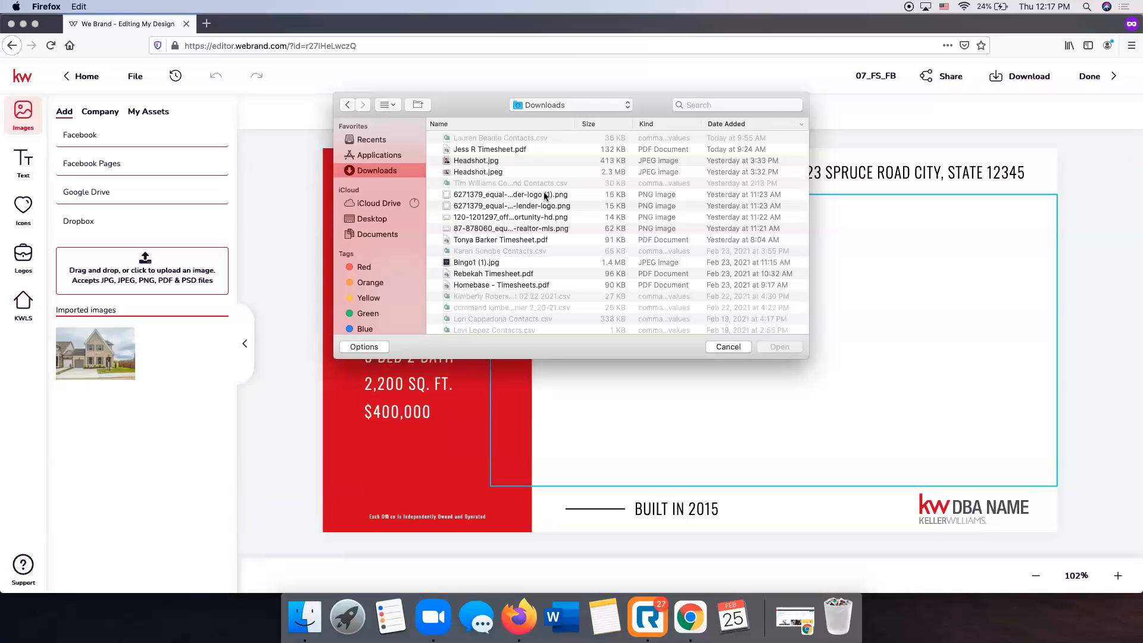
left_click(713, 122)
left_click(713, 122)
left_click(728, 346)
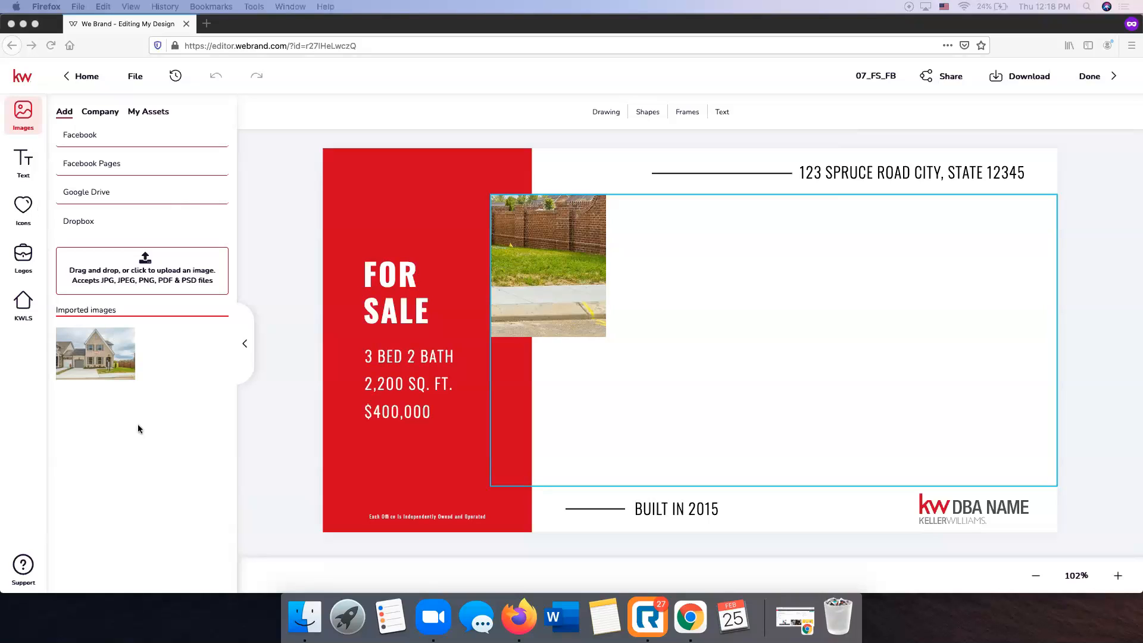
Upload photo.jpg from the Downloads folder into the design.
left_click(127, 267)
left_click(390, 168)
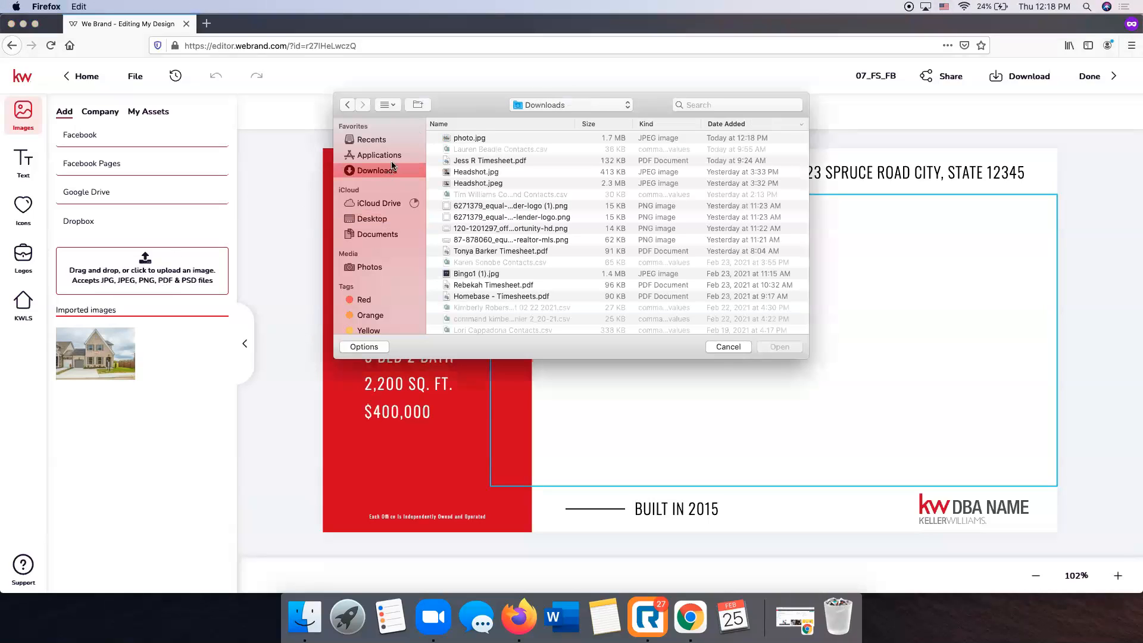
left_click(467, 139)
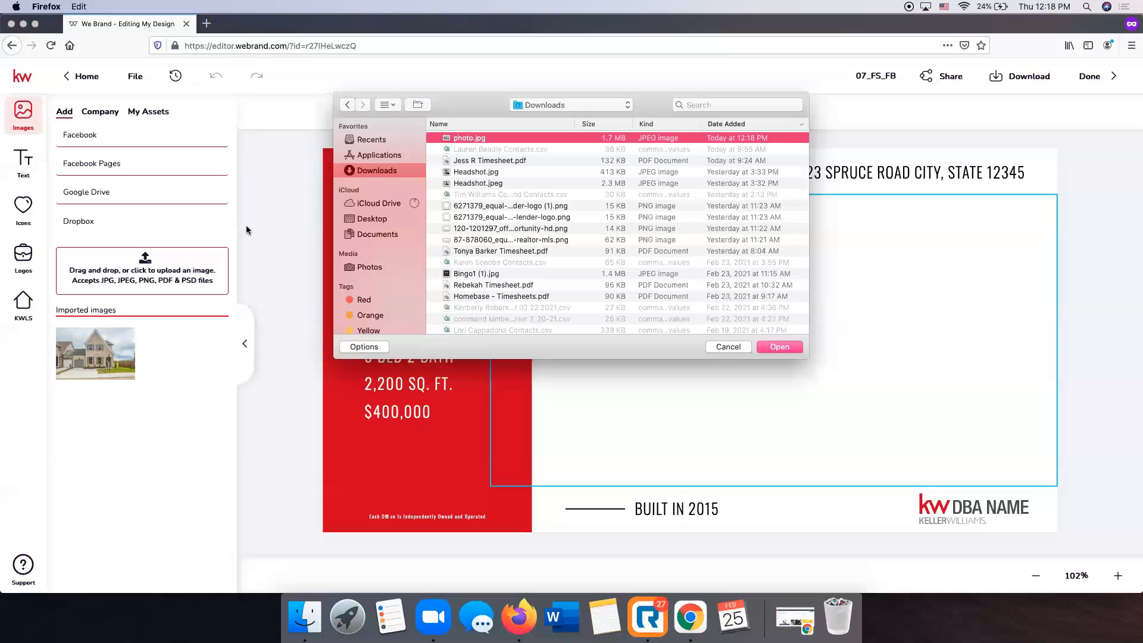
key("Return")
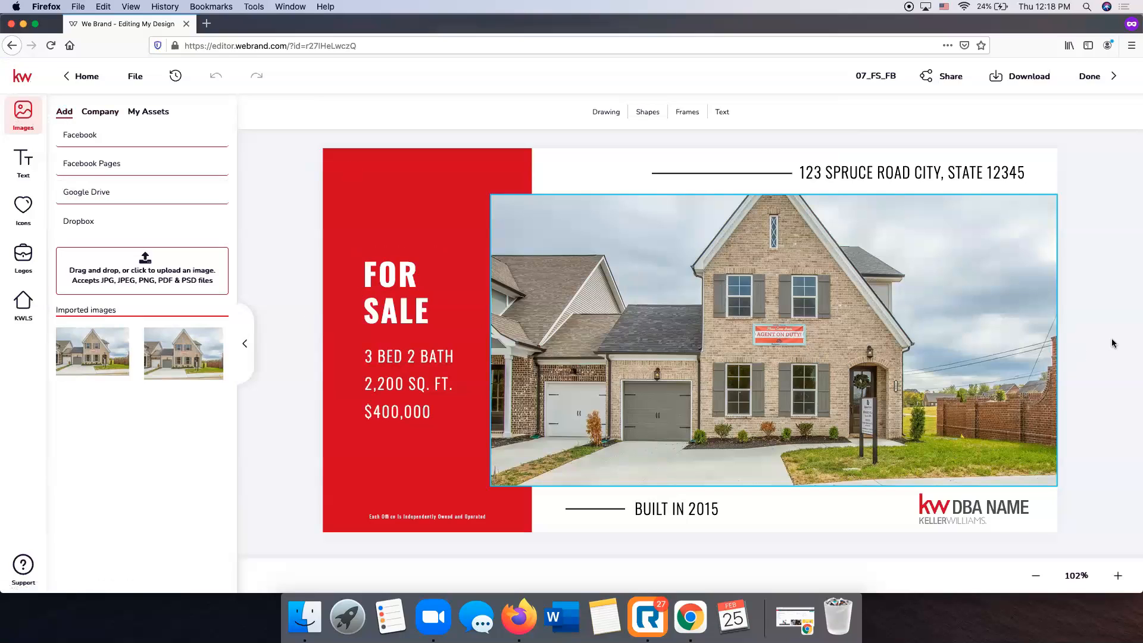
Reposition the house photo lower within its frame on the 07_FS_FB design.
left_click(676, 282)
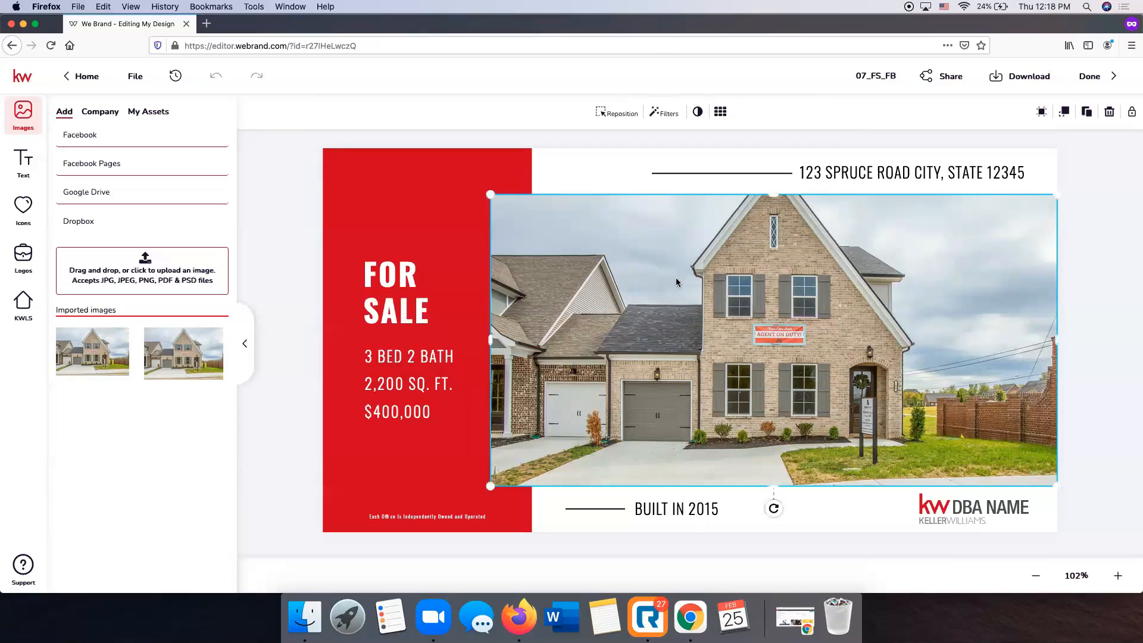
left_click(627, 116)
left_click_drag(771, 307, 778, 348)
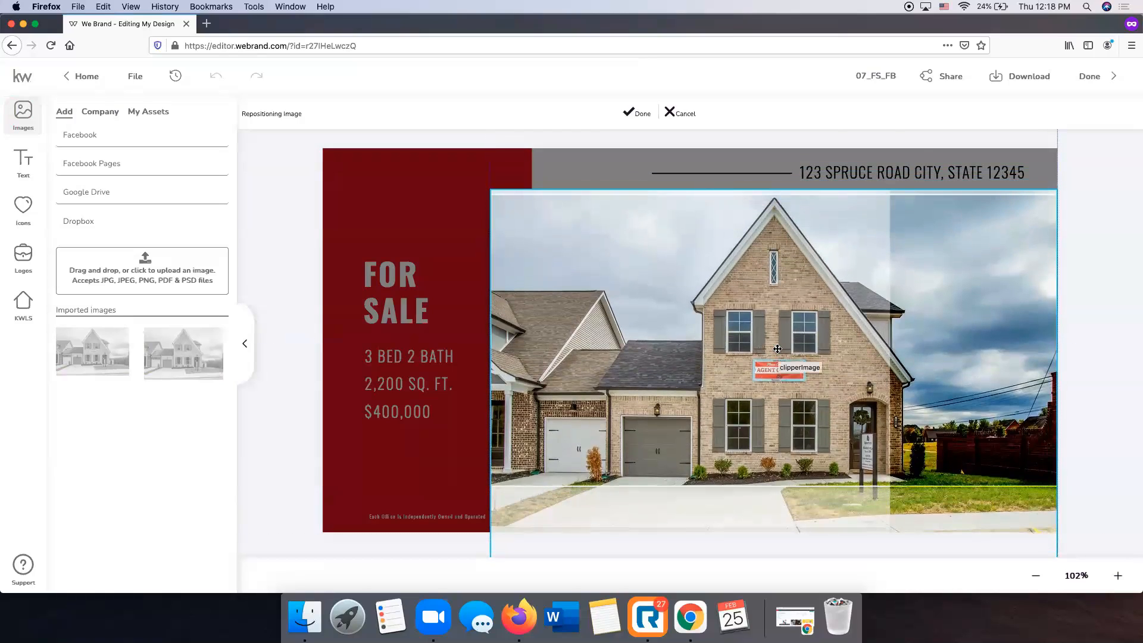
left_click(643, 113)
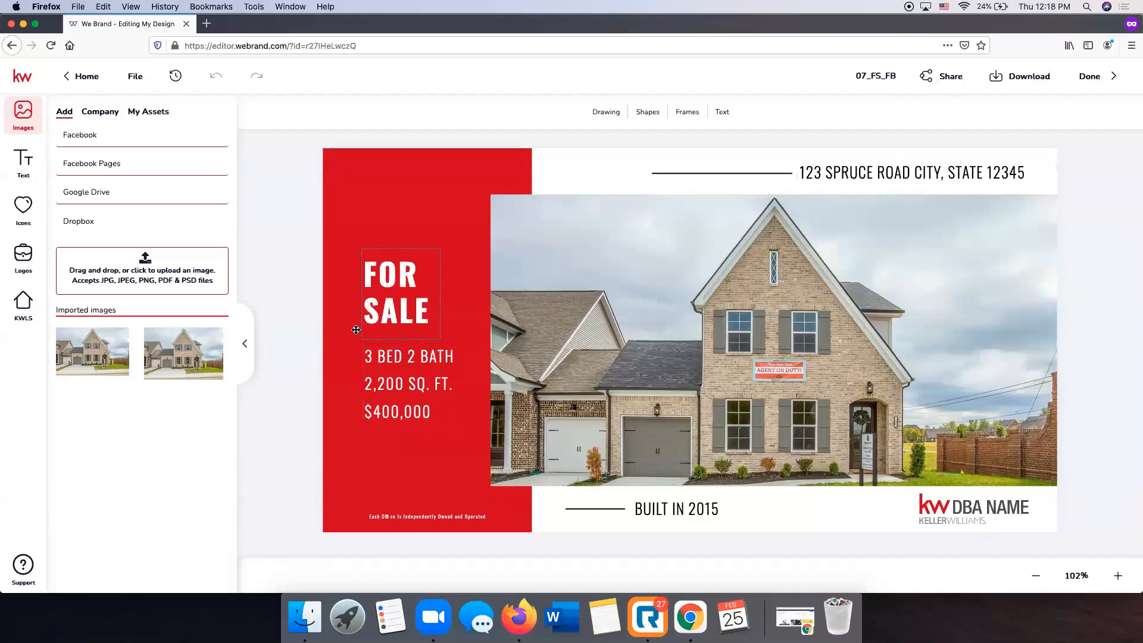
left_click(908, 172)
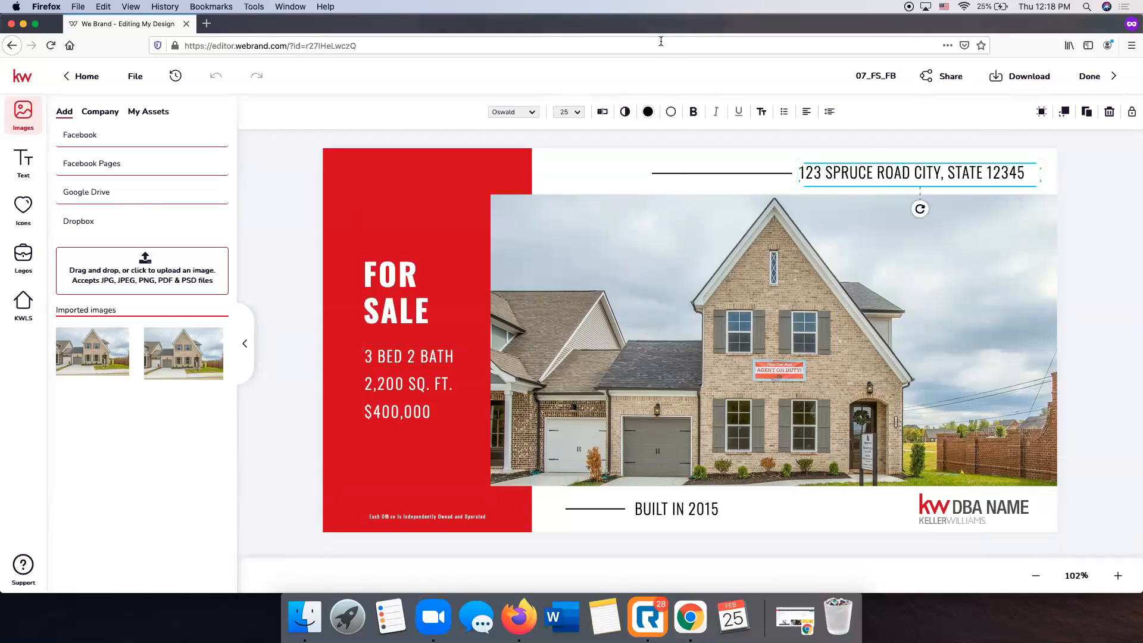
left_click(23, 303)
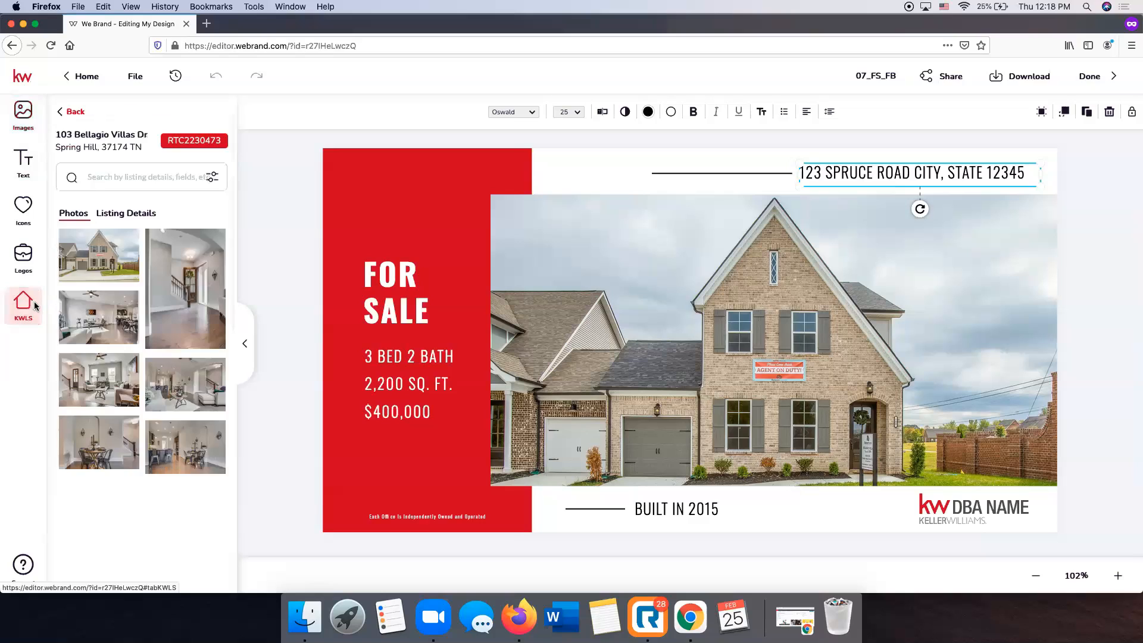
mouse_move(73, 264)
left_click(125, 213)
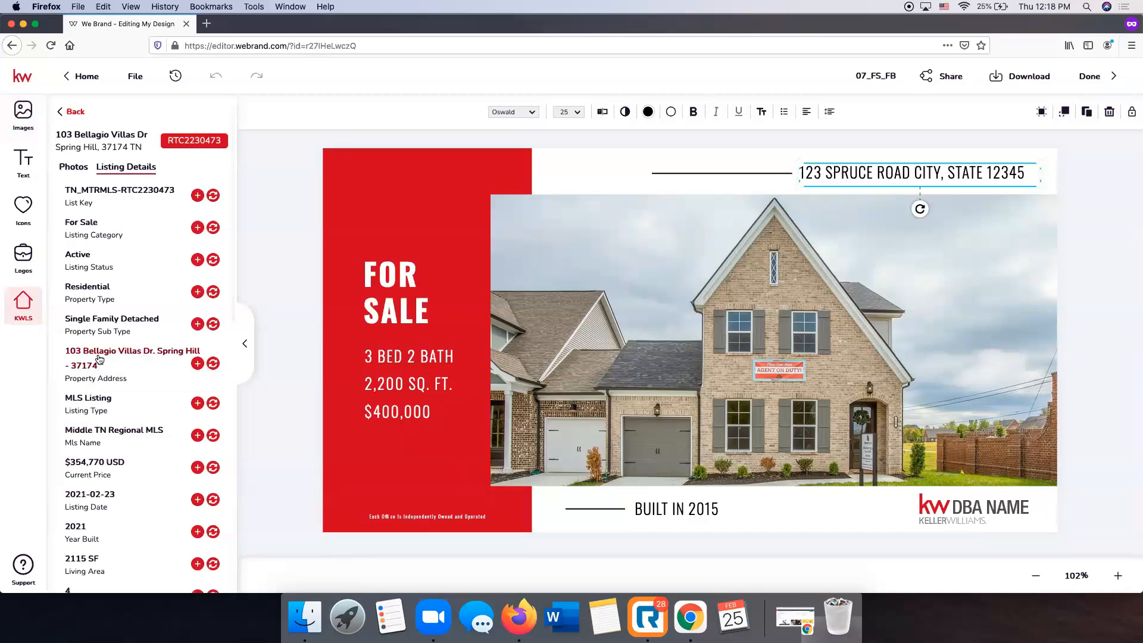
double_click(874, 172)
left_click(876, 172)
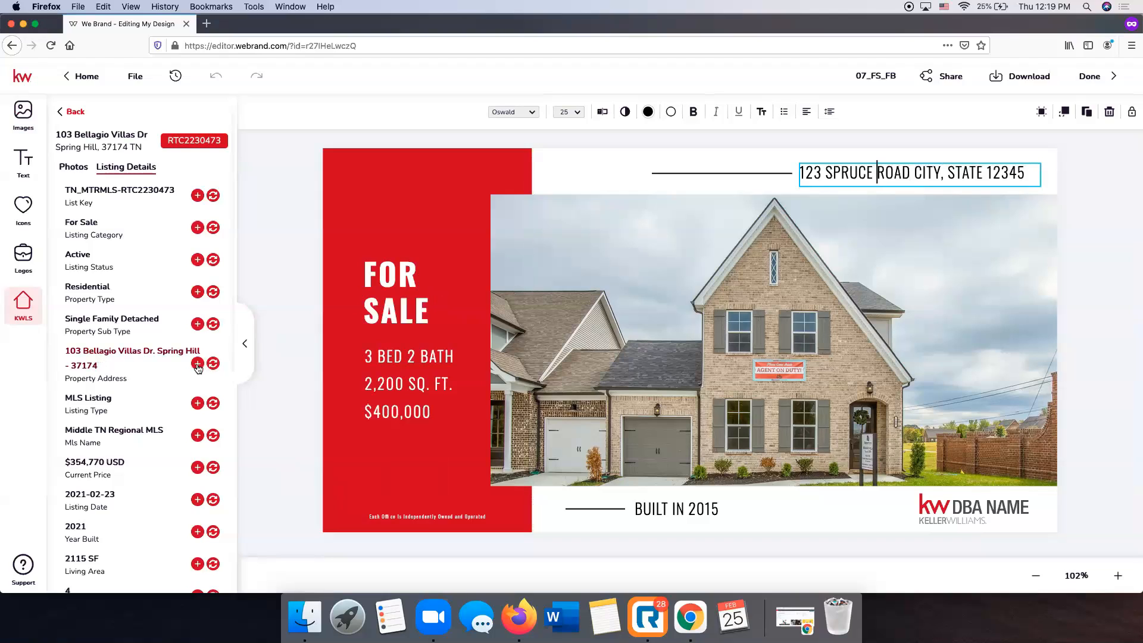
left_click(214, 368)
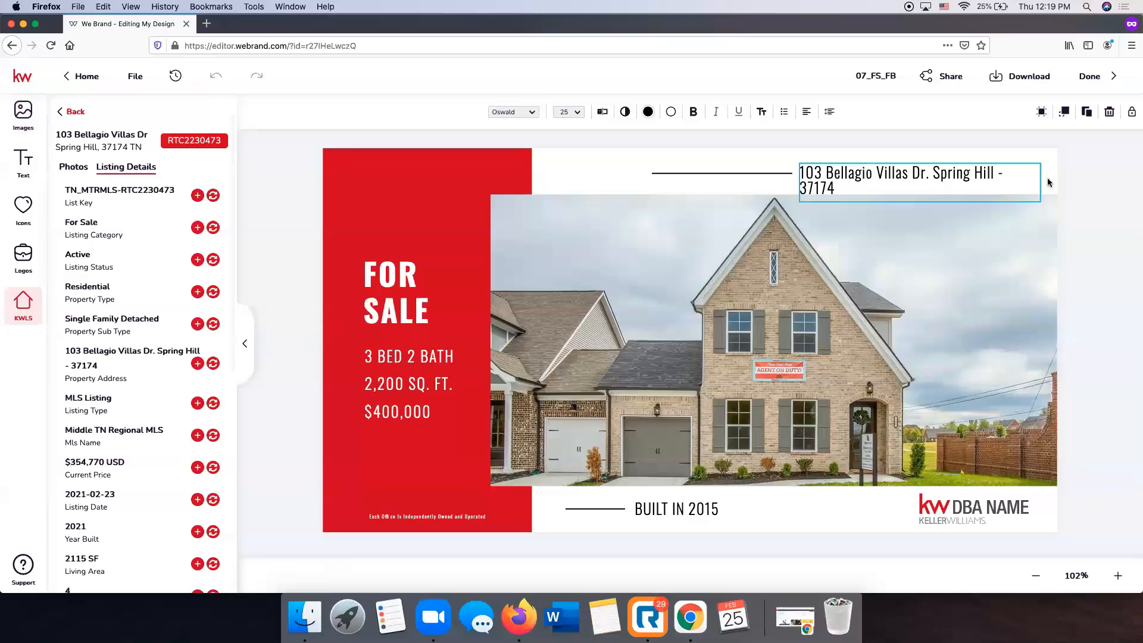
key("Delete")
key("Delete")
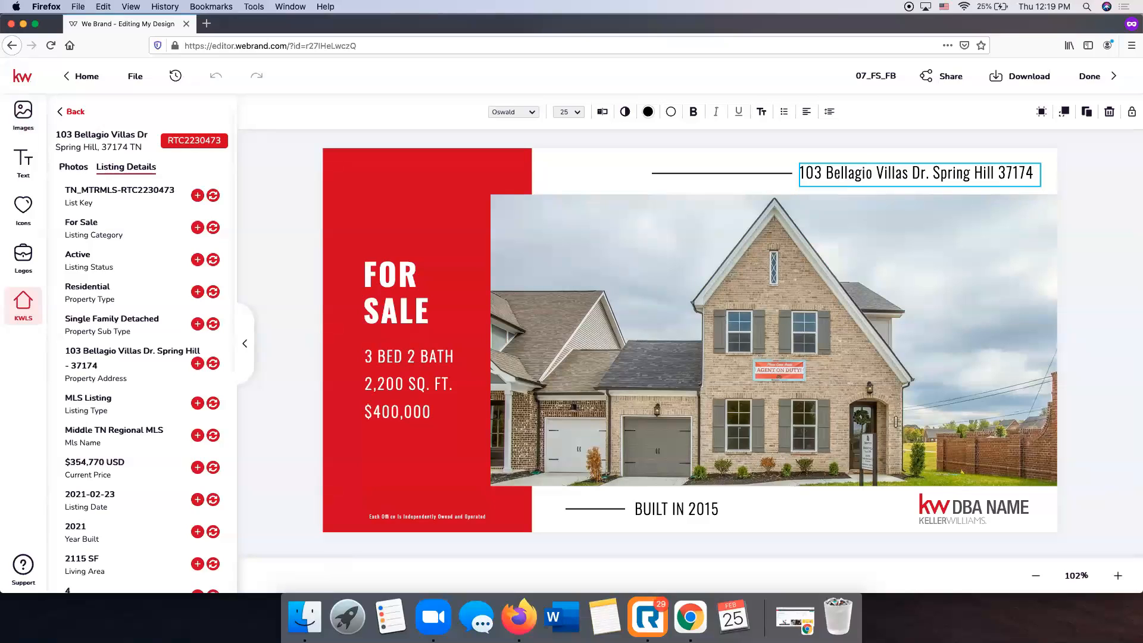
type(",")
type("TN")
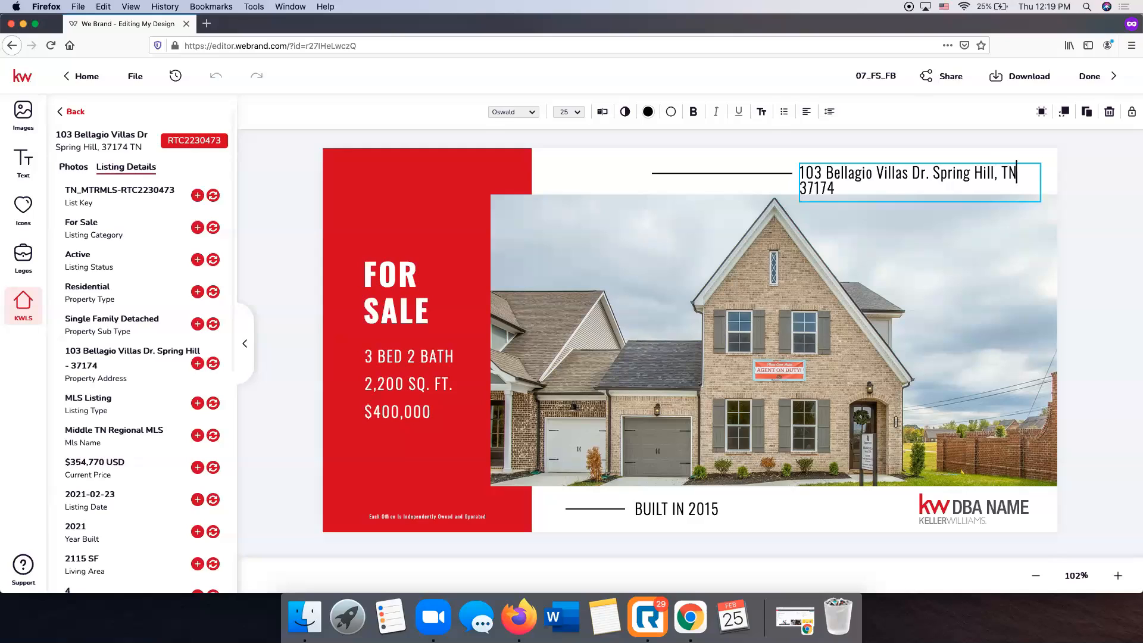
key("Escape")
Move the top rule left and widen the address box so it fits one line.
left_click_drag(771, 172, 744, 173)
left_click(867, 175)
left_click_drag(798, 203, 819, 169)
left_click(1093, 174)
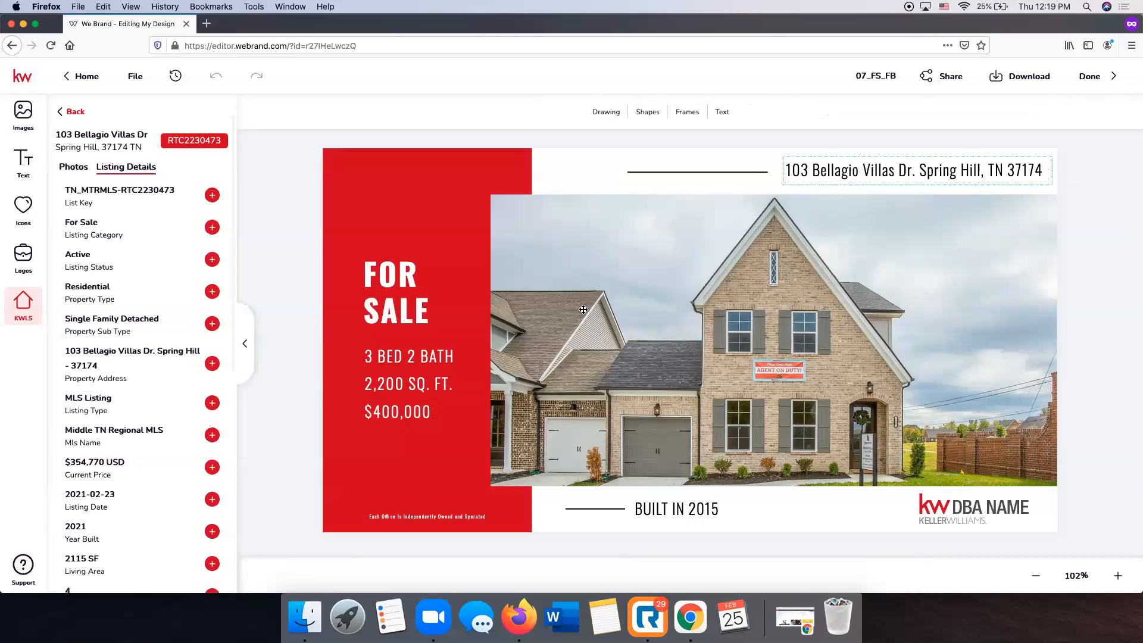
Change the bed and bath counts to 4 BED 3.5 BATH and nudge the details box left.
left_click(366, 362)
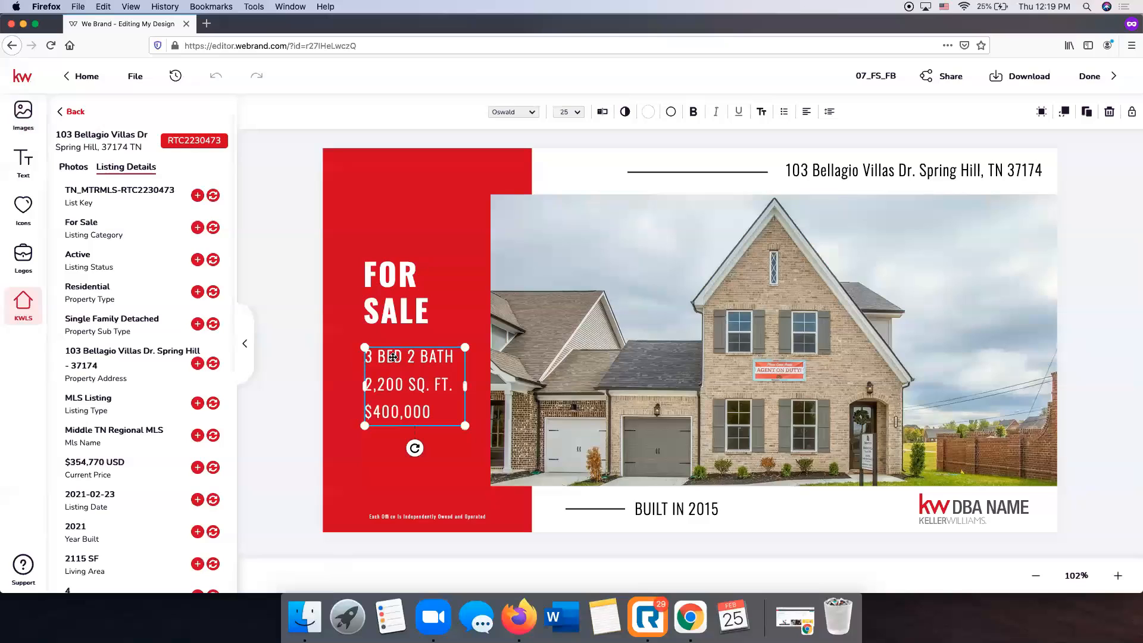
scroll(173, 374, "down", 4)
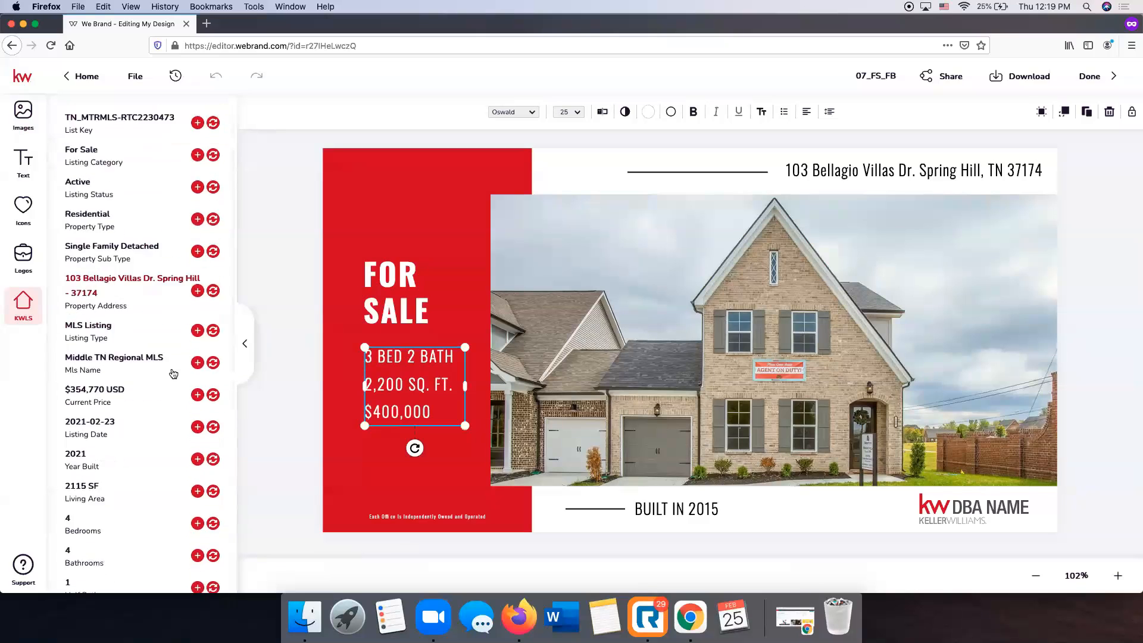
double_click(403, 386)
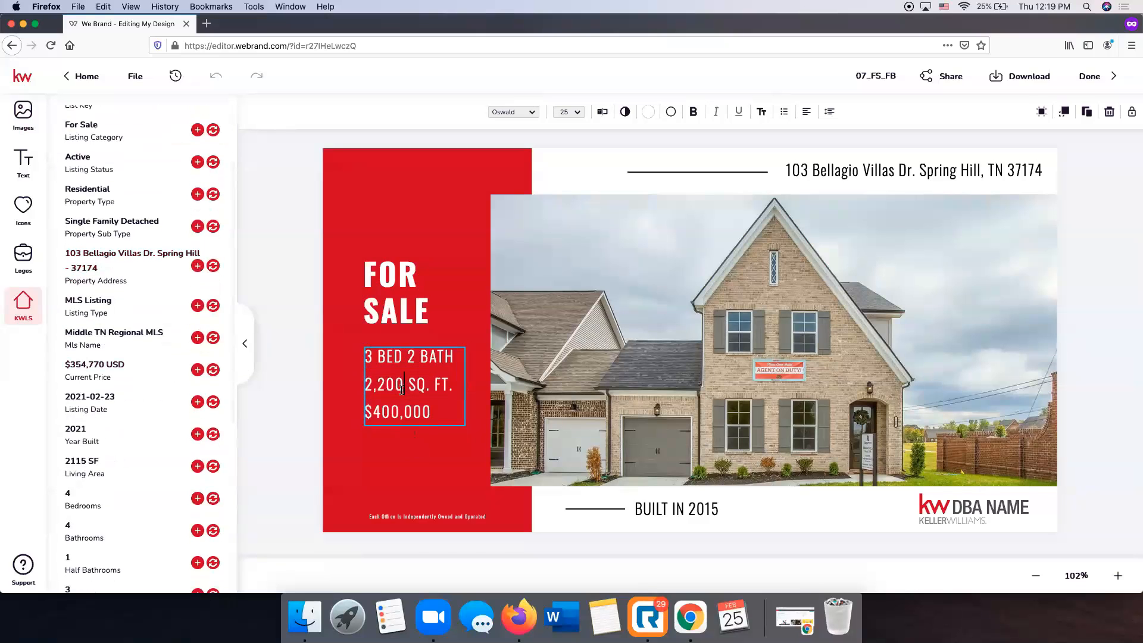
left_click(372, 356)
key("BackSpace")
type("4")
left_click(415, 356)
key("BackSpace")
type("3.5")
left_click(372, 356)
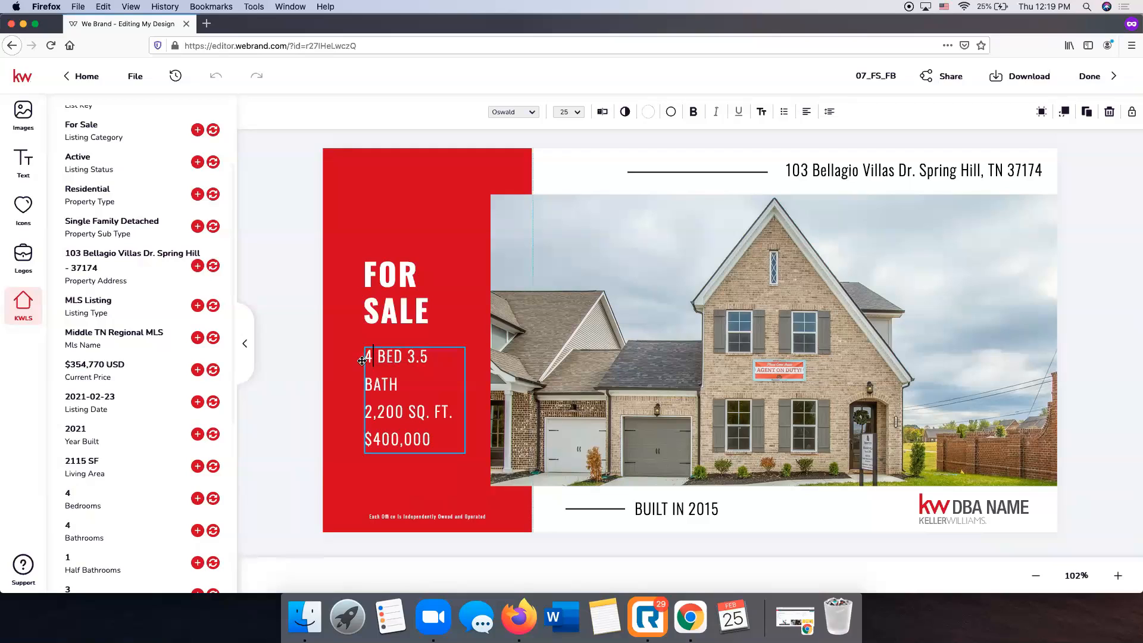
left_click_drag(363, 403, 355, 401)
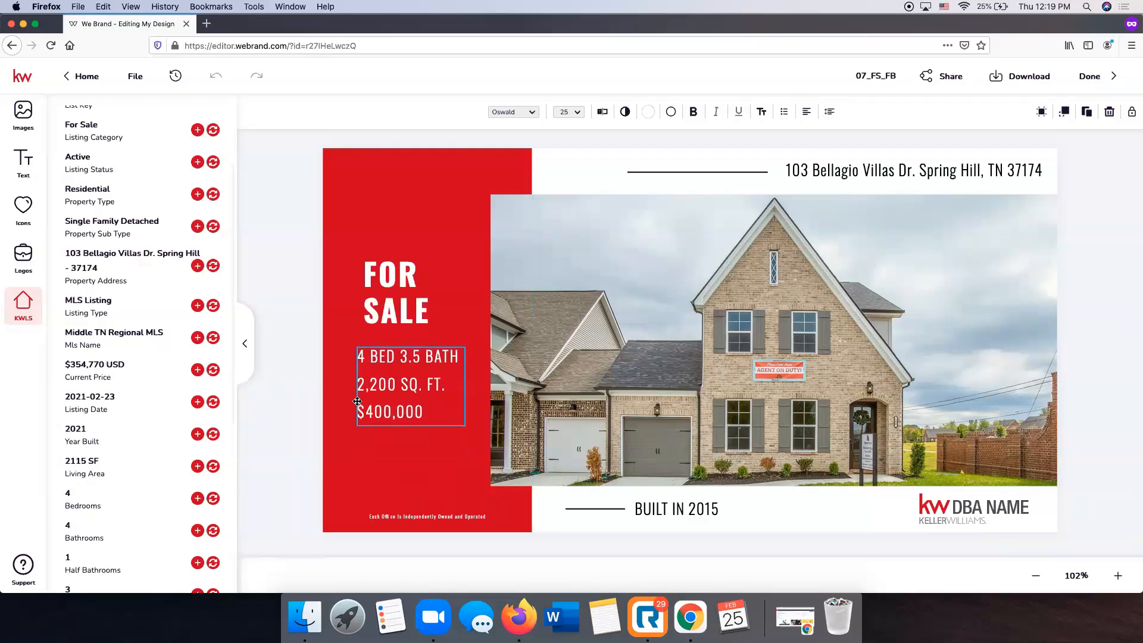
Set square footage to 2115 and price to $354,770, then clear the old year 2015.
left_click(396, 384)
key("BackSpace")
key("BackSpace")
key("BackSpace")
key("BackSpace")
key("BackSpace")
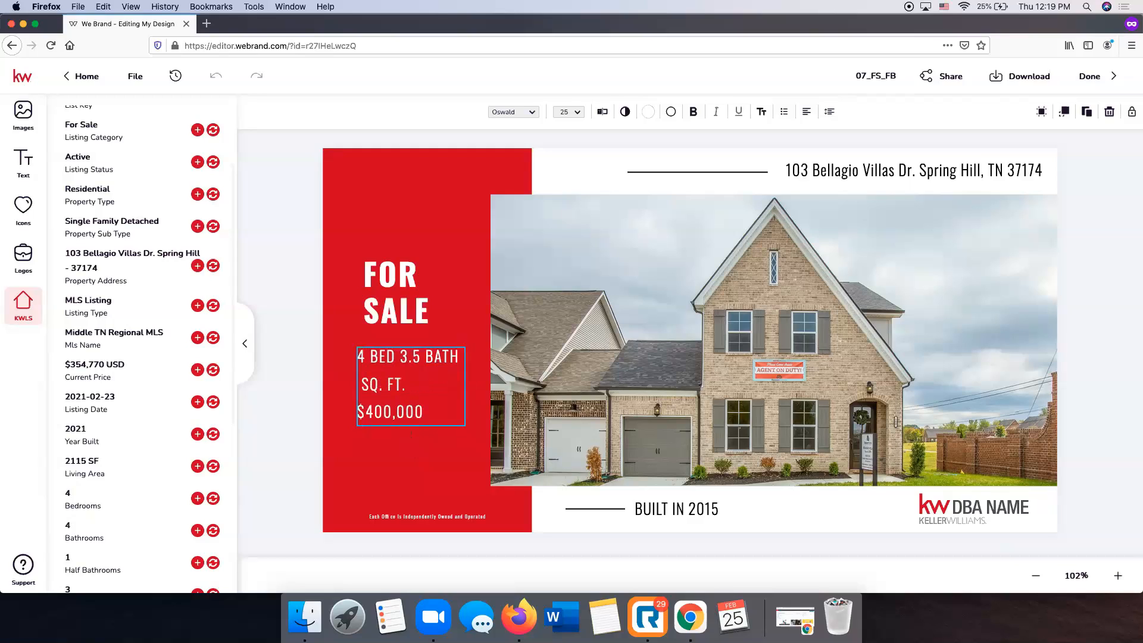
type("2115")
left_click(420, 412)
key("BackSpace")
key("BackSpace")
key("BackSpace")
key("BackSpace")
key("BackSpace")
key("BackSpace")
key("BackSpace")
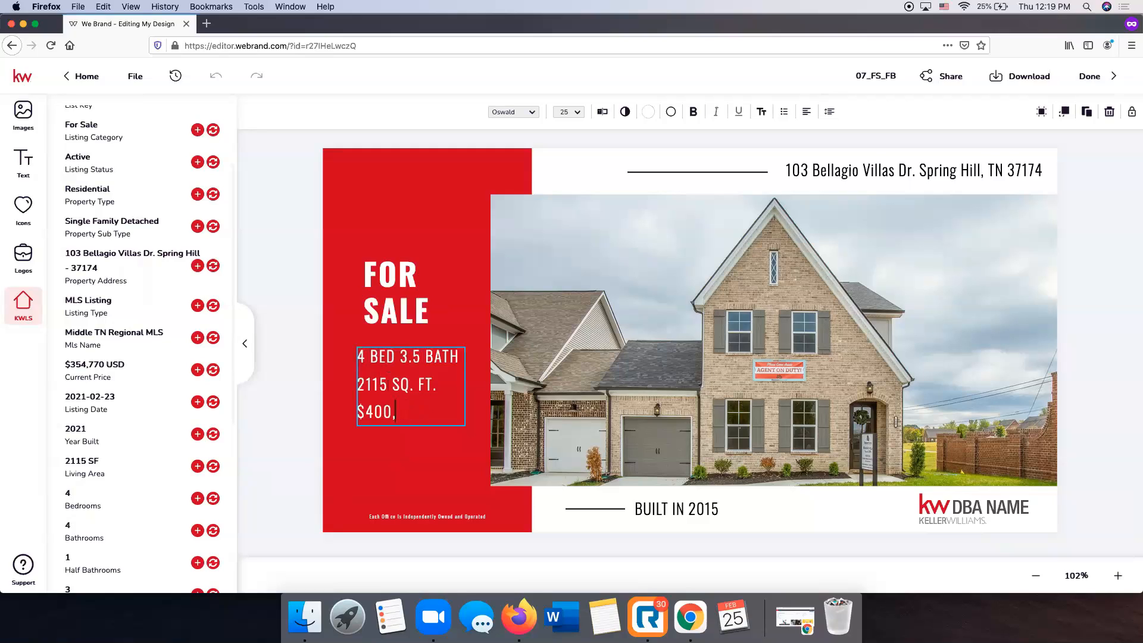
type("354,770")
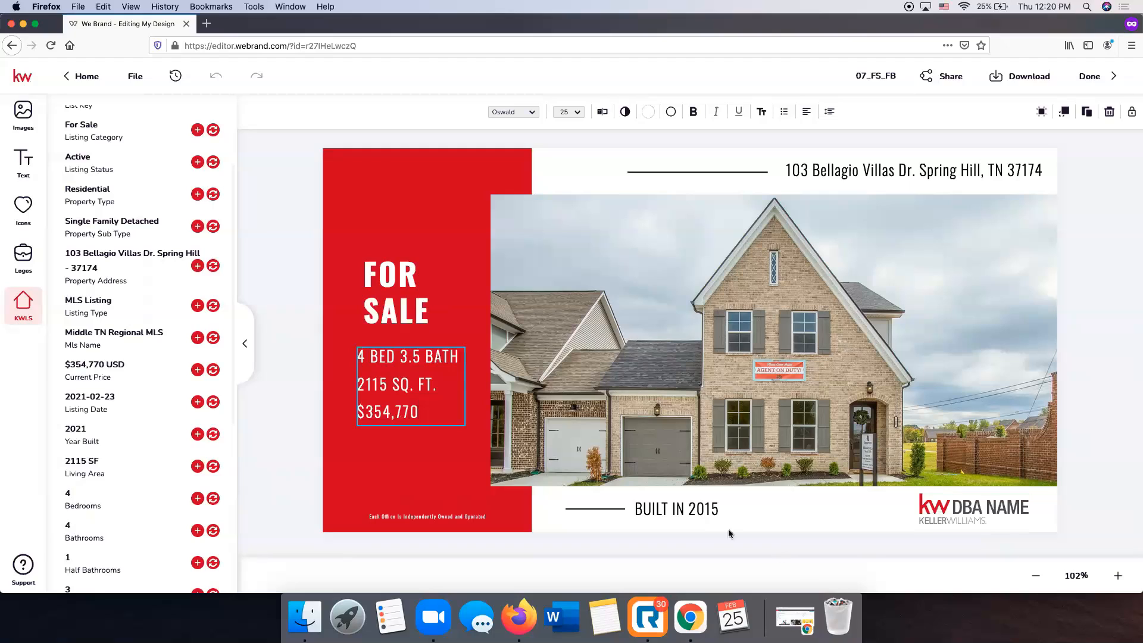
key("Escape")
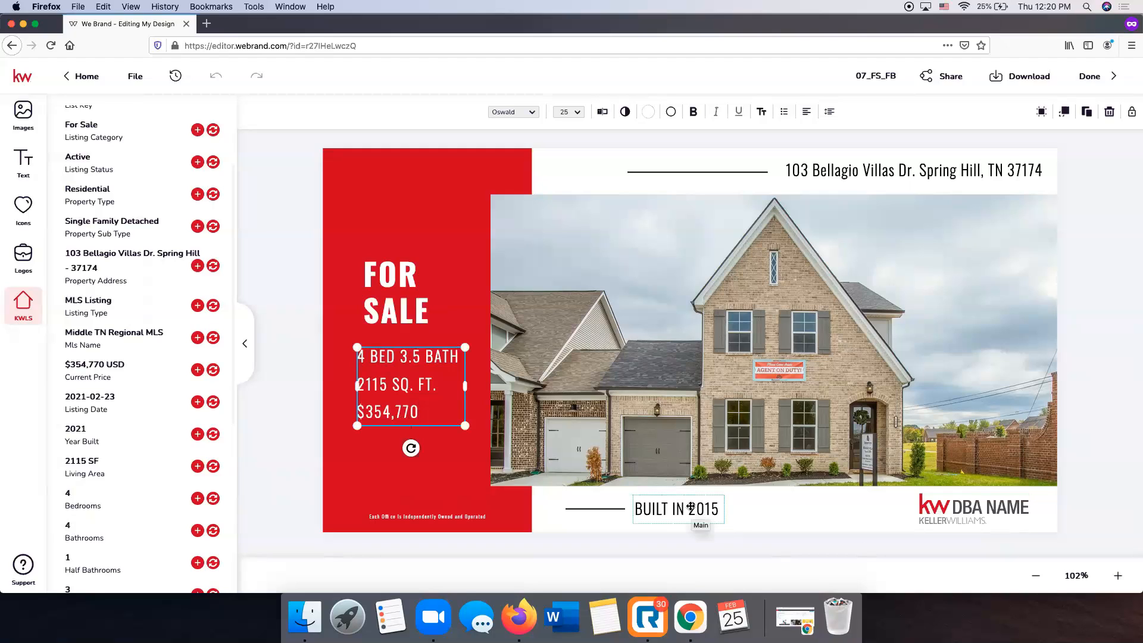
double_click(709, 507)
left_click(717, 507)
key("BackSpace")
key("BackSpace")
key("BackSpace")
Finish the year as BUILT IN 2021 and swap the DBA NAME logo for the Keller Williams logo.
type("021")
left_click(998, 513)
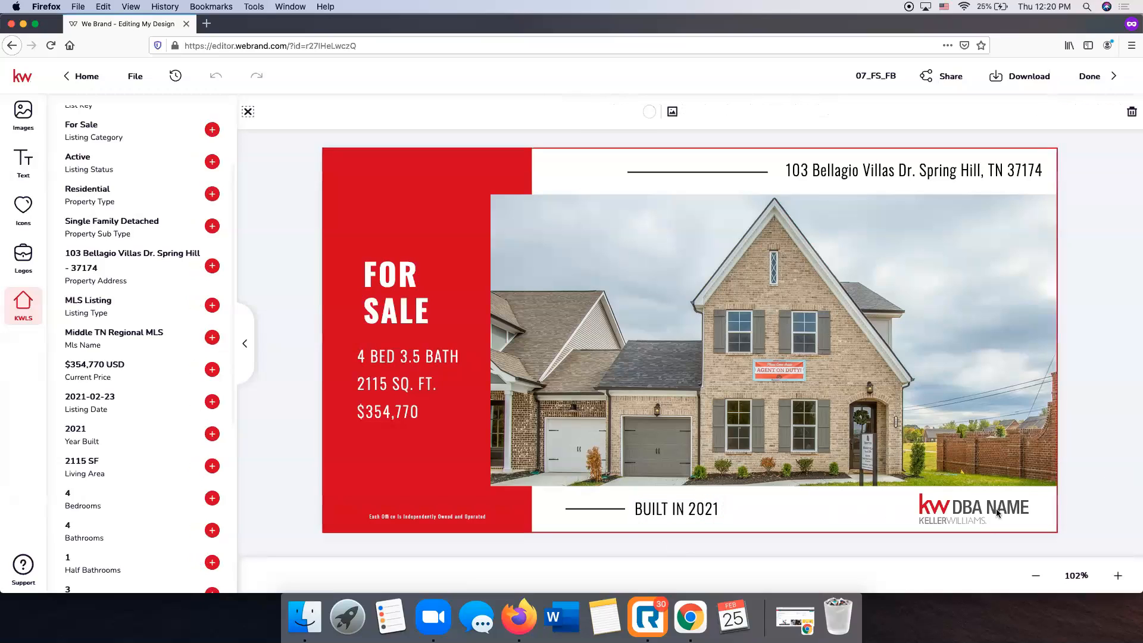
left_click(998, 513)
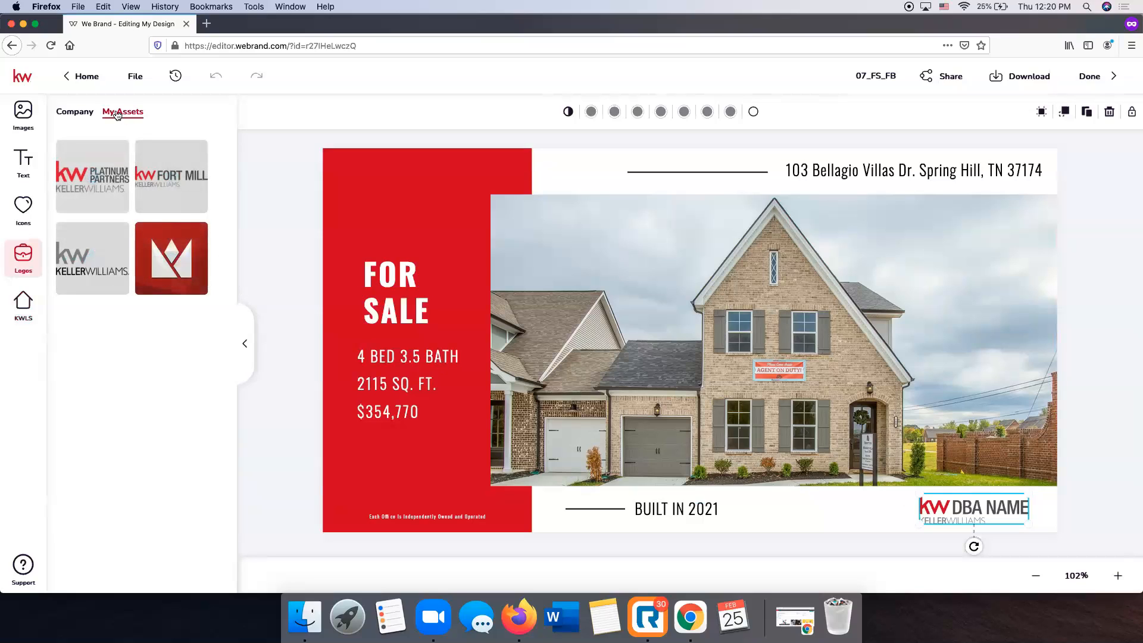
mouse_move(110, 279)
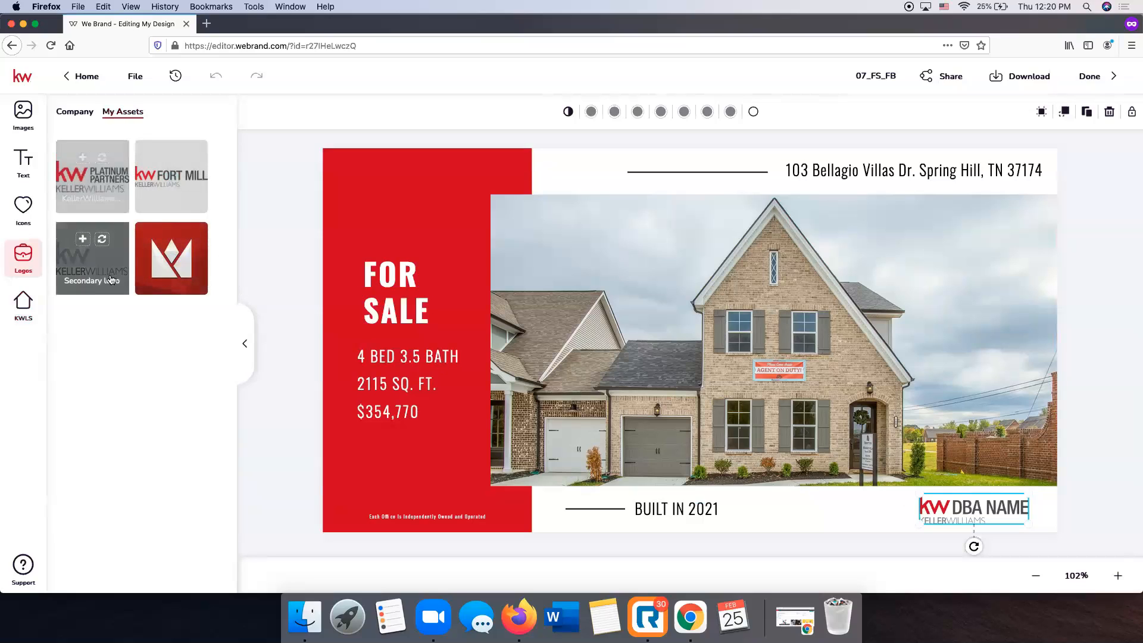
left_click(101, 239)
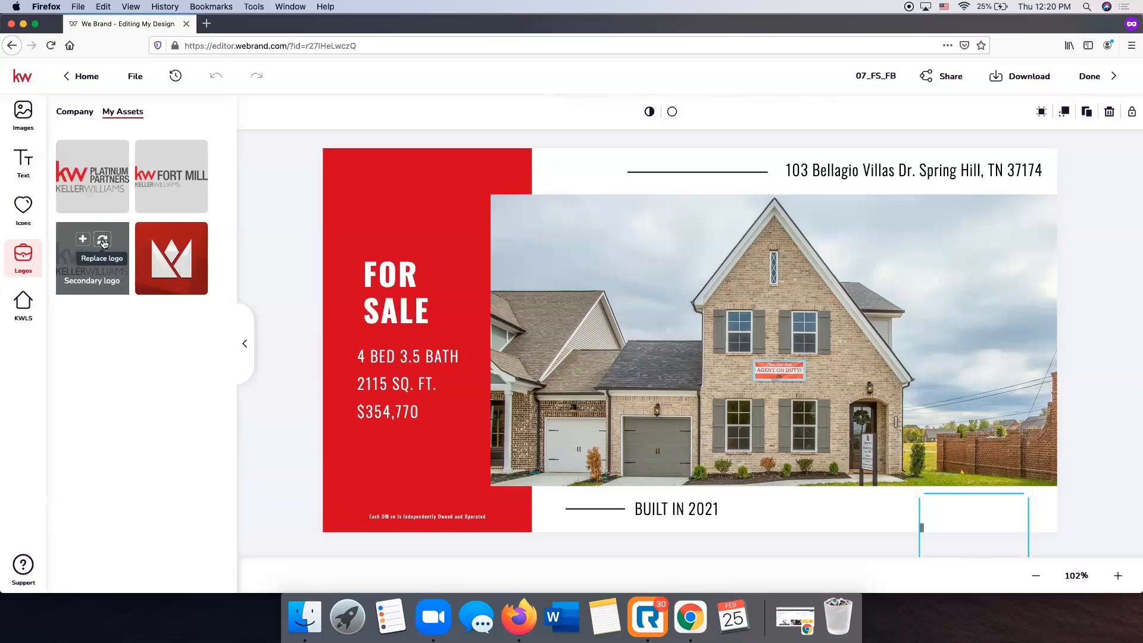
Move the Keller Williams logo up and shrink it to fit the bottom-right corner.
left_click(978, 494)
left_click_drag(931, 528, 973, 514)
left_click_drag(950, 459, 961, 471)
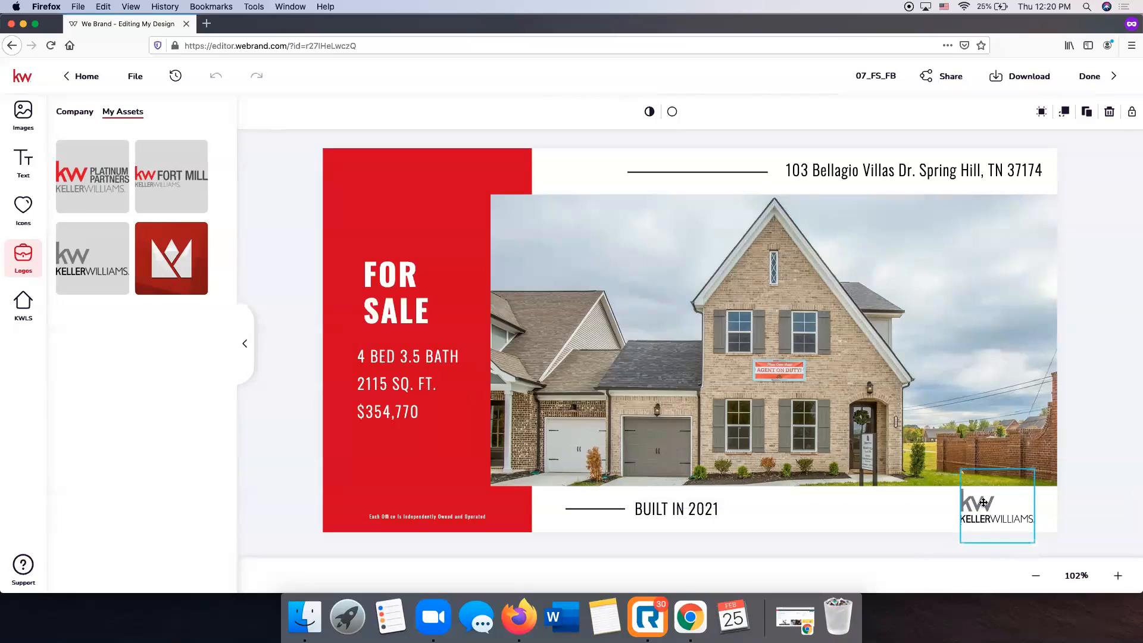
left_click(1135, 488)
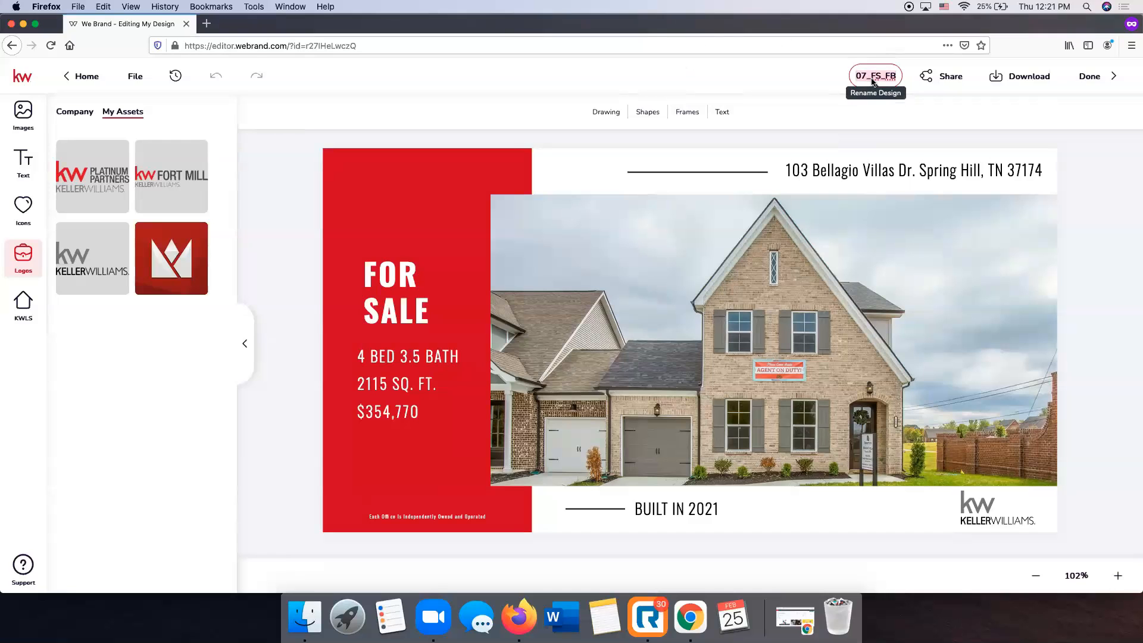
Rename the design 'Bellagio FB', check the download options, and close the editor.
left_click(873, 82)
type("Bellagio FB")
key("Return")
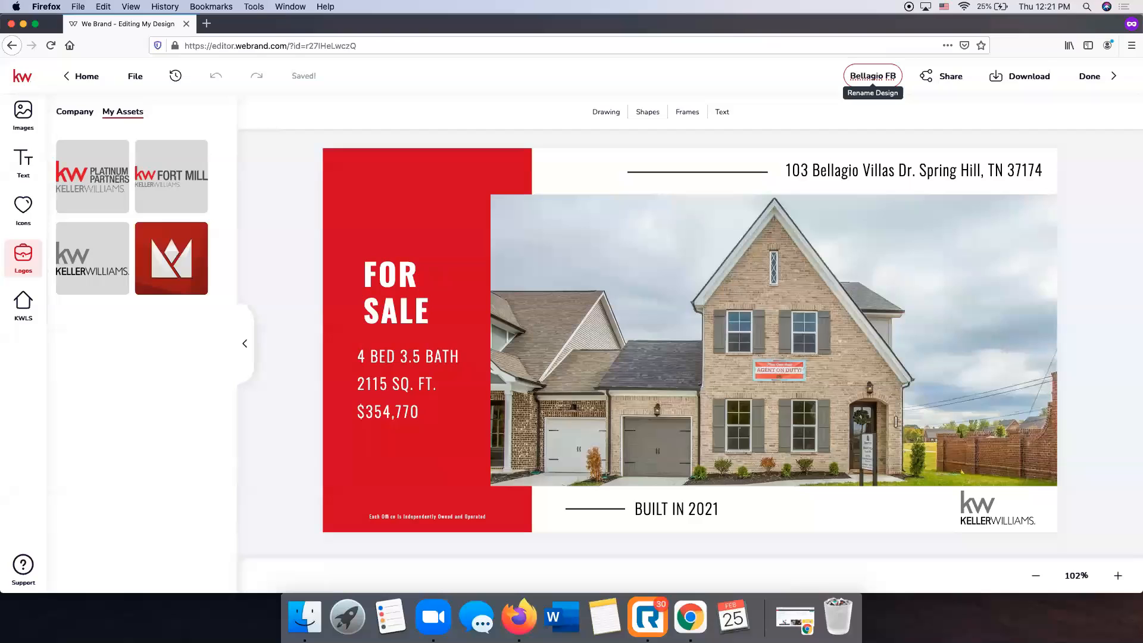
left_click(1019, 81)
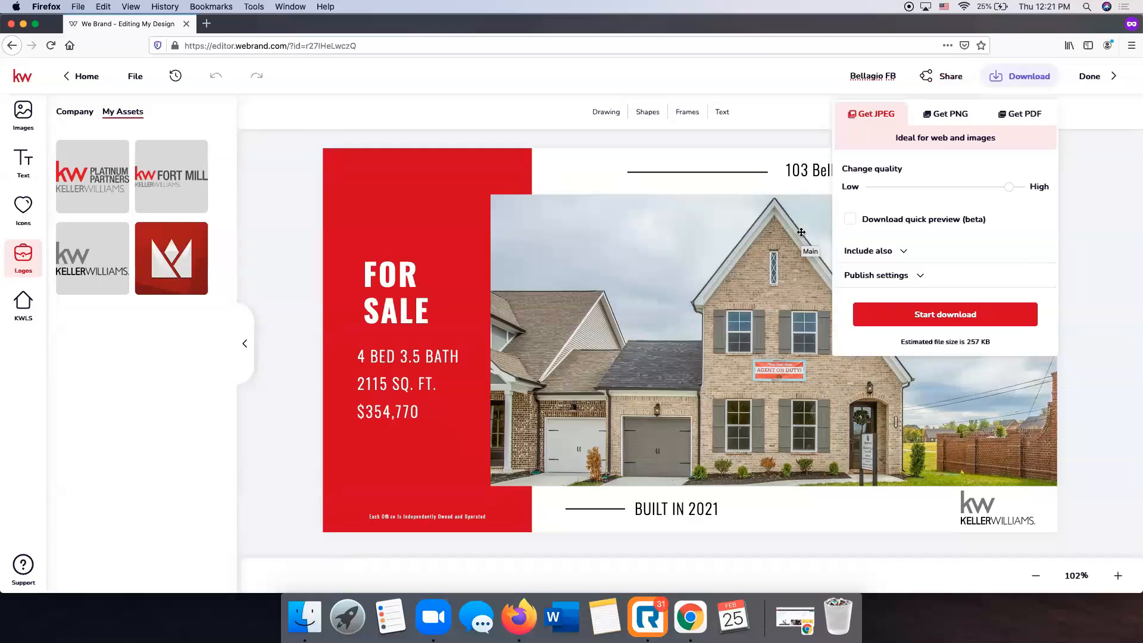
left_click(1101, 279)
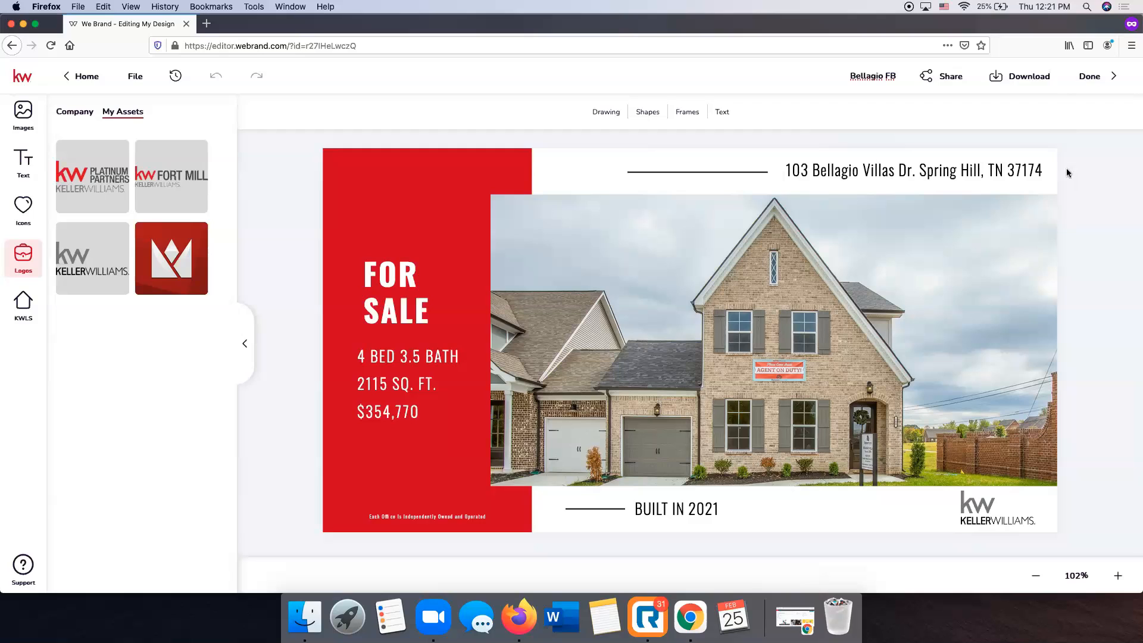
left_click(1097, 82)
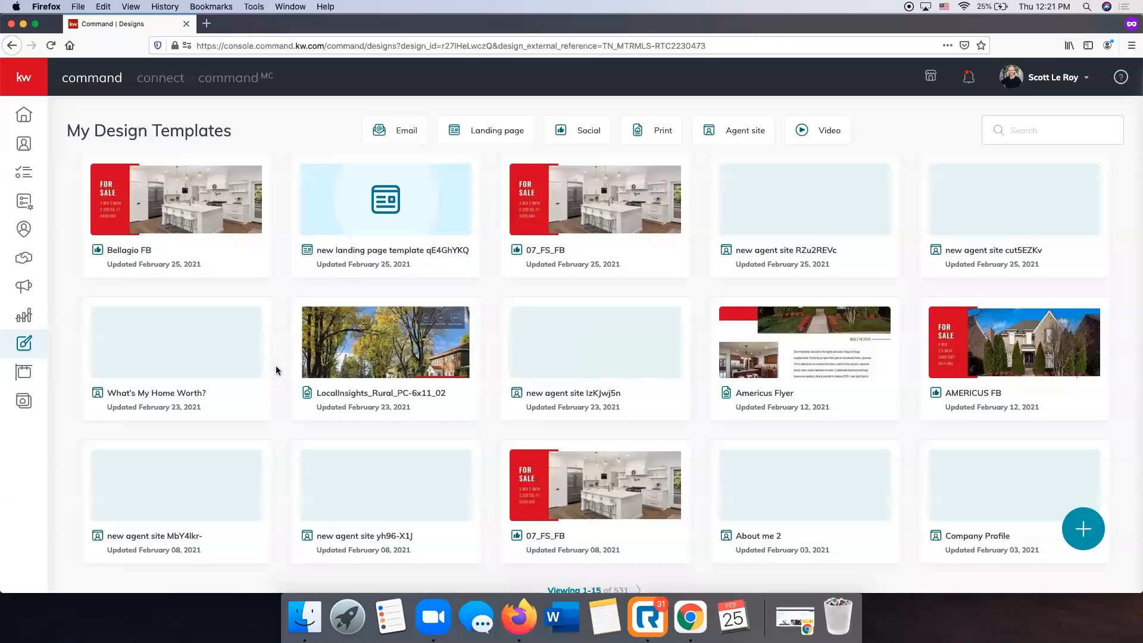
Go to Campaigns › Social Posts and review the empty February 21–27 week.
left_click(30, 289)
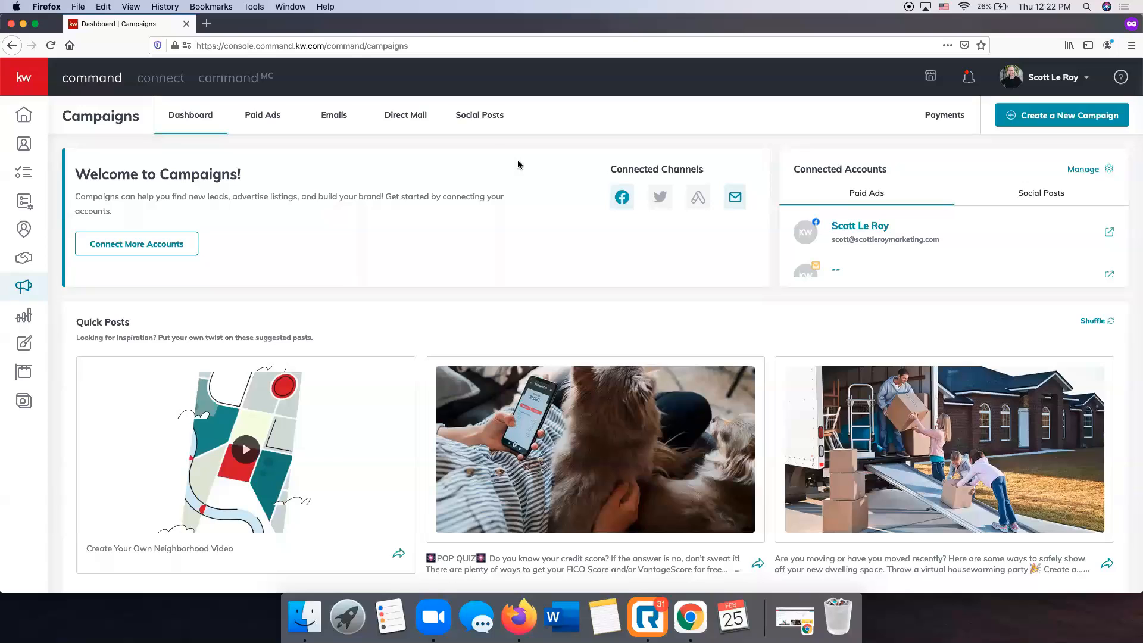
left_click(482, 123)
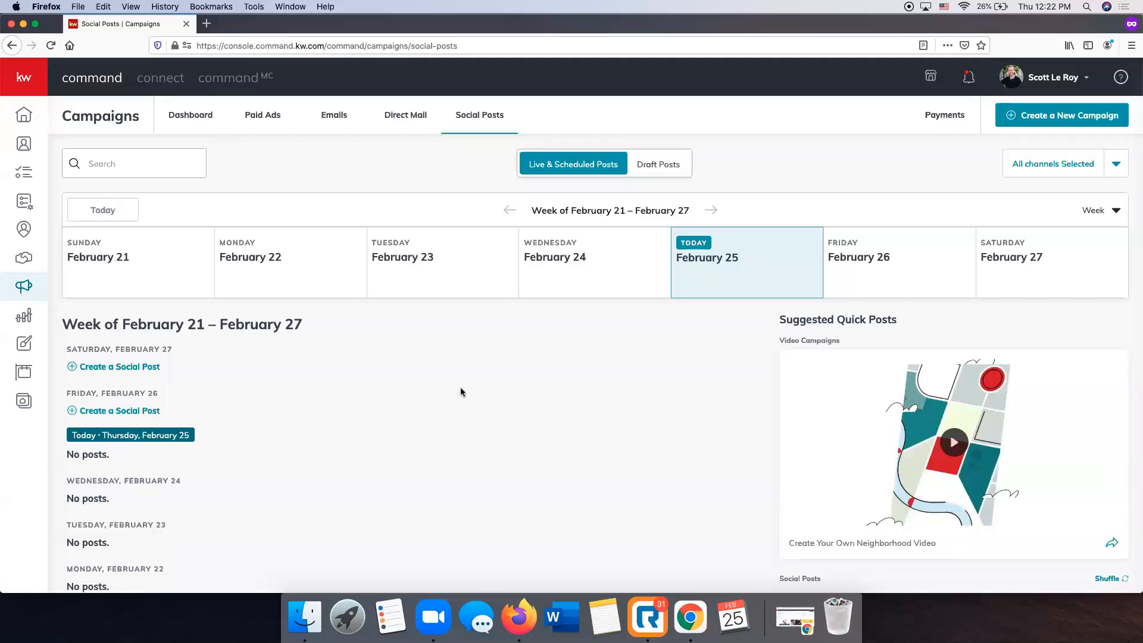
scroll(408, 354, "down", 5)
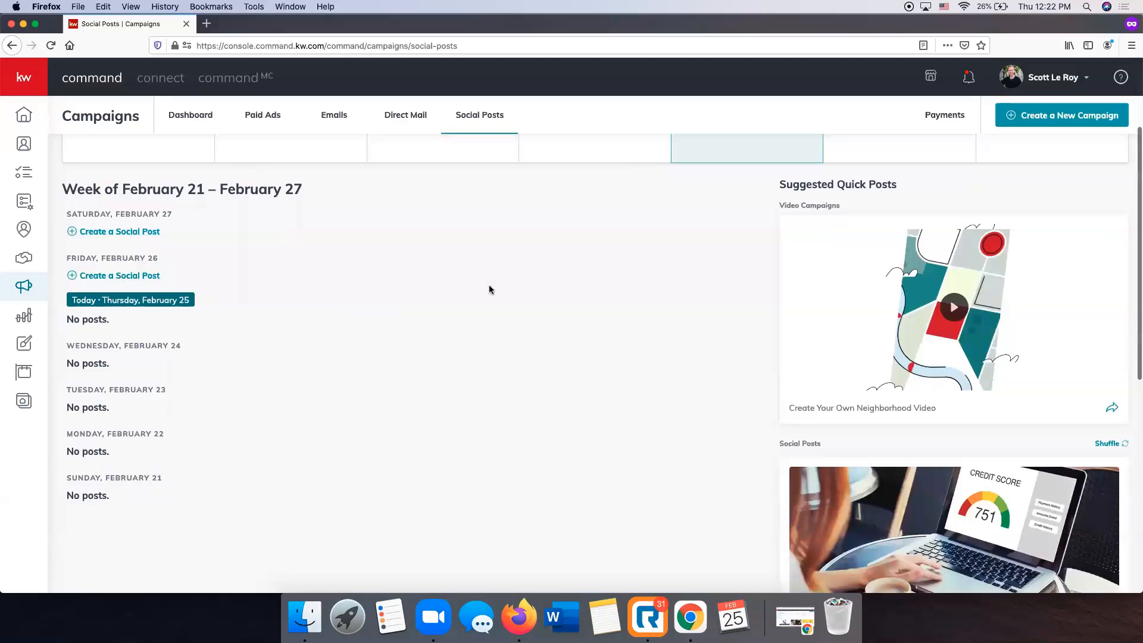
scroll(488, 292, "up", 4)
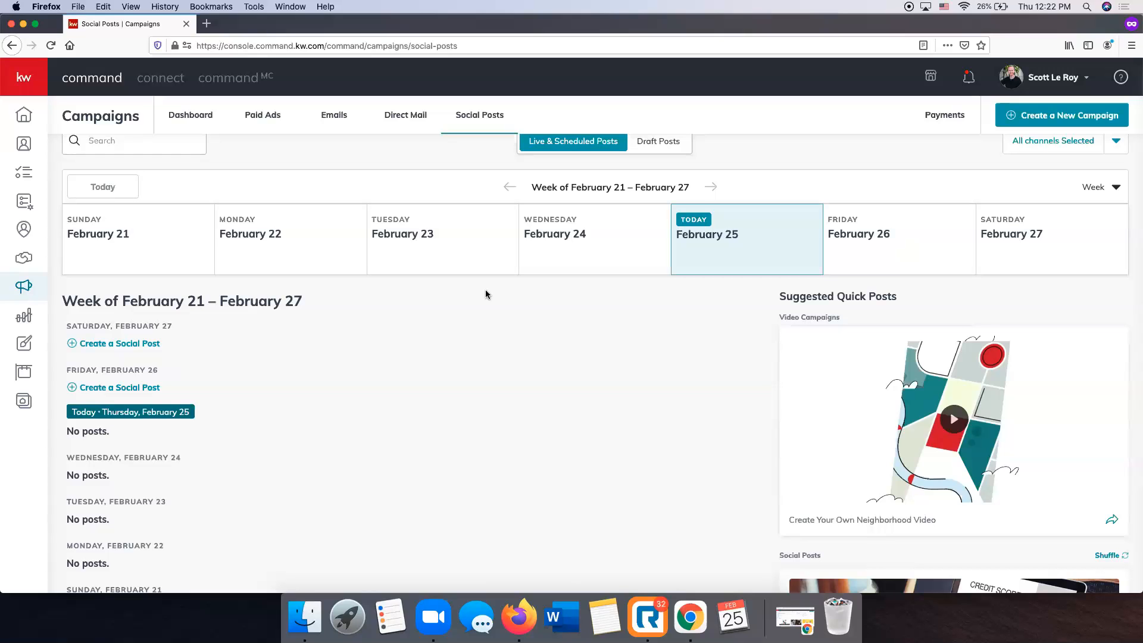
scroll(487, 298, "down", 5)
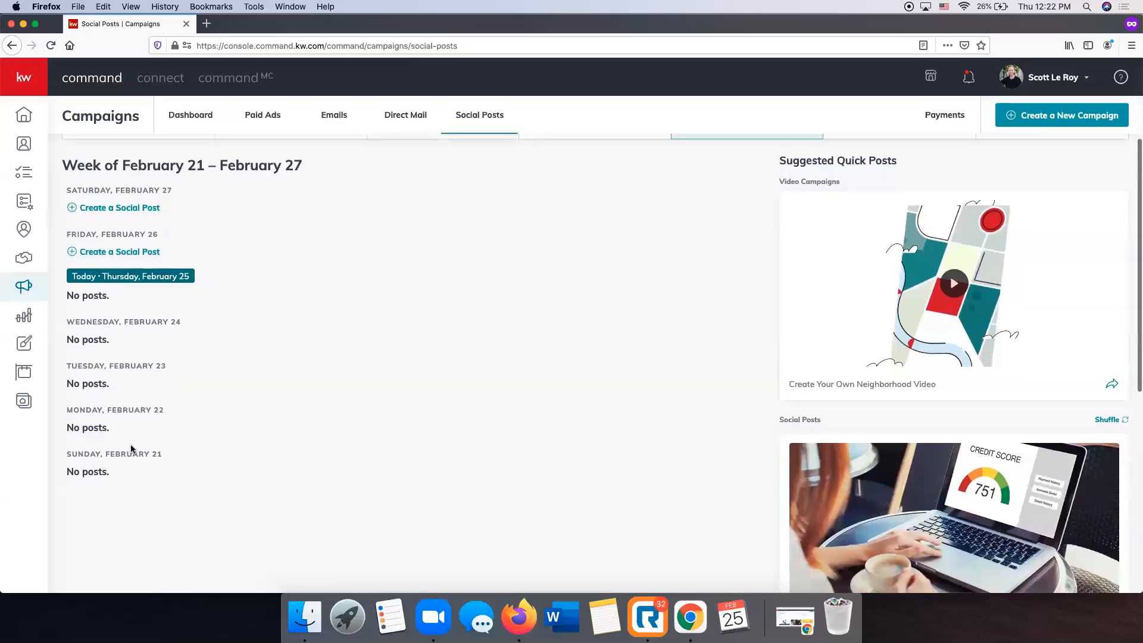
scroll(132, 447, "up", 4)
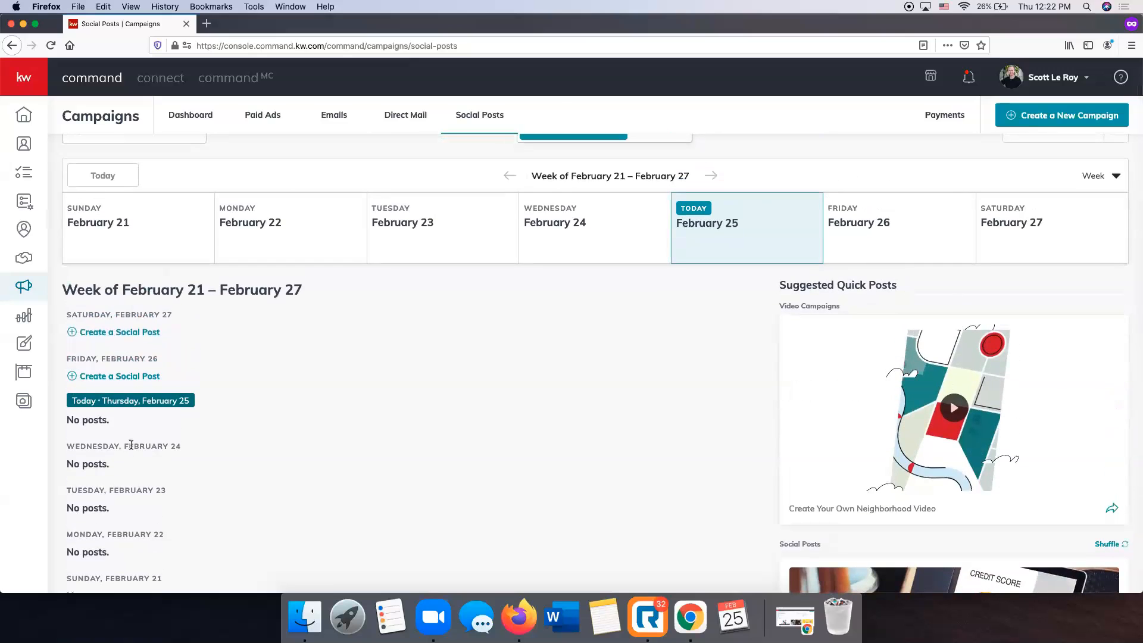
scroll(165, 440, "up", 1)
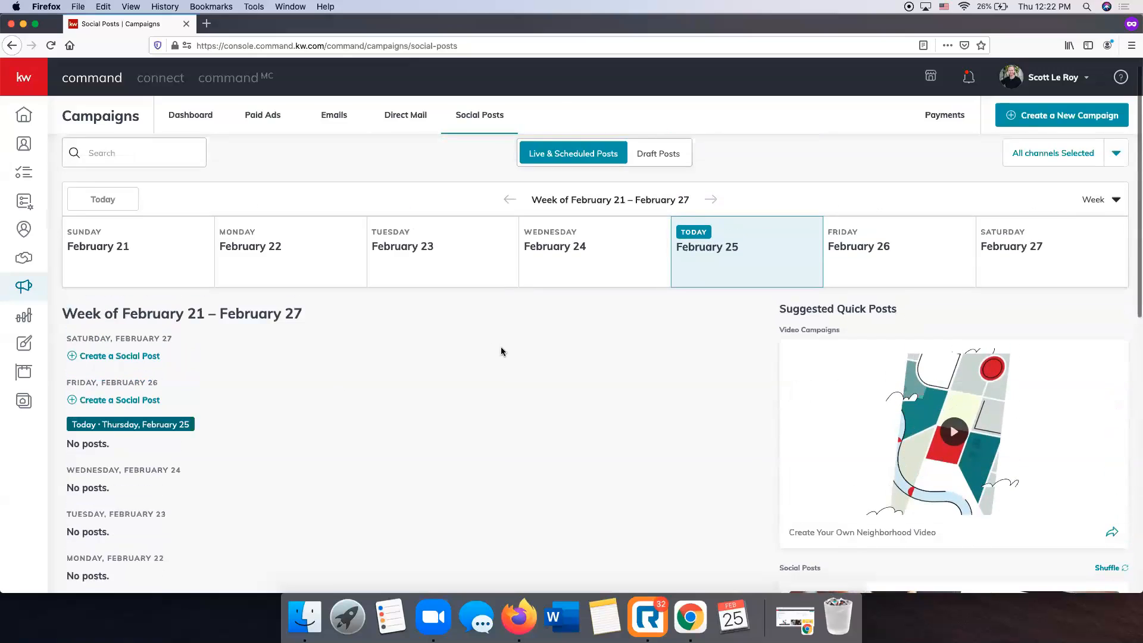
Create a new campaign of type Social Post to get the New Post form.
left_click(1060, 121)
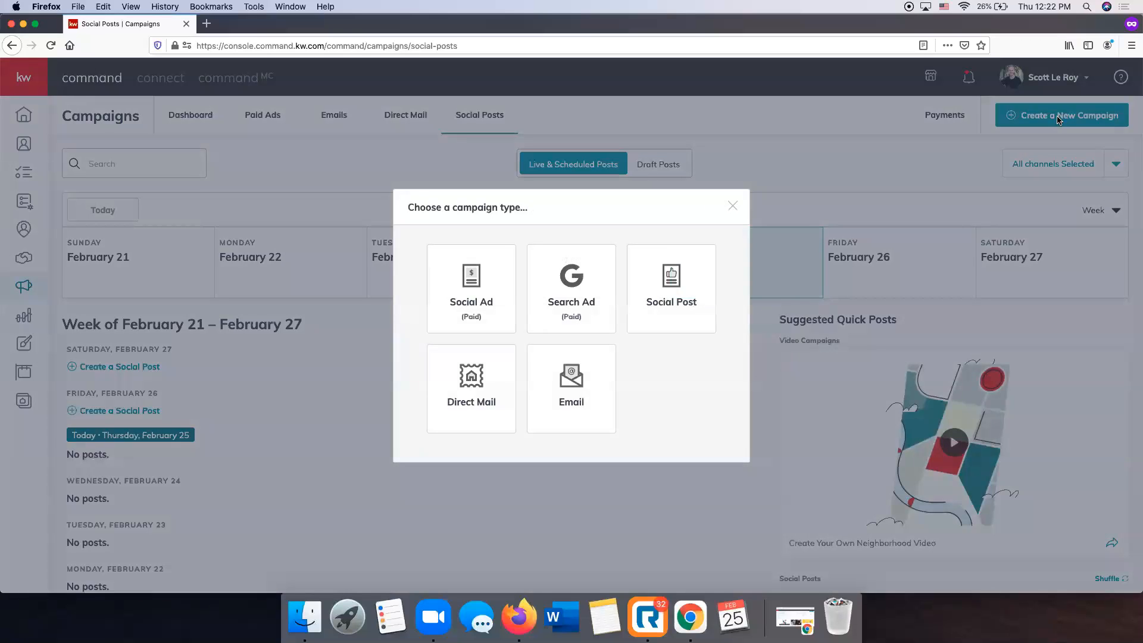
left_click(656, 301)
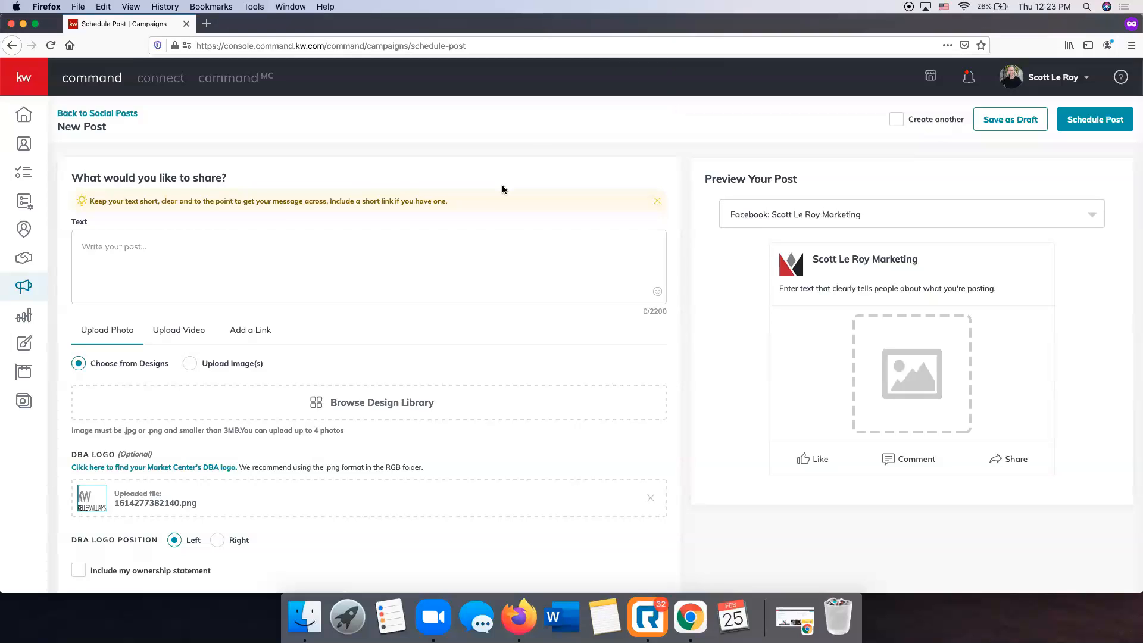
scroll(506, 286, "down", 5)
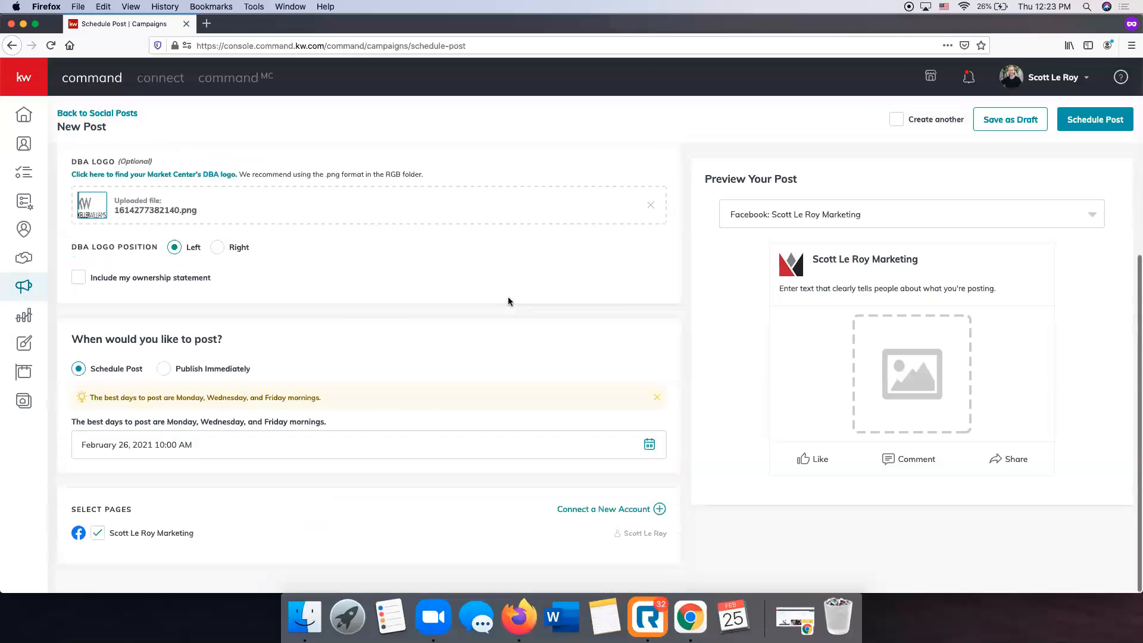
scroll(507, 300, "up", 5)
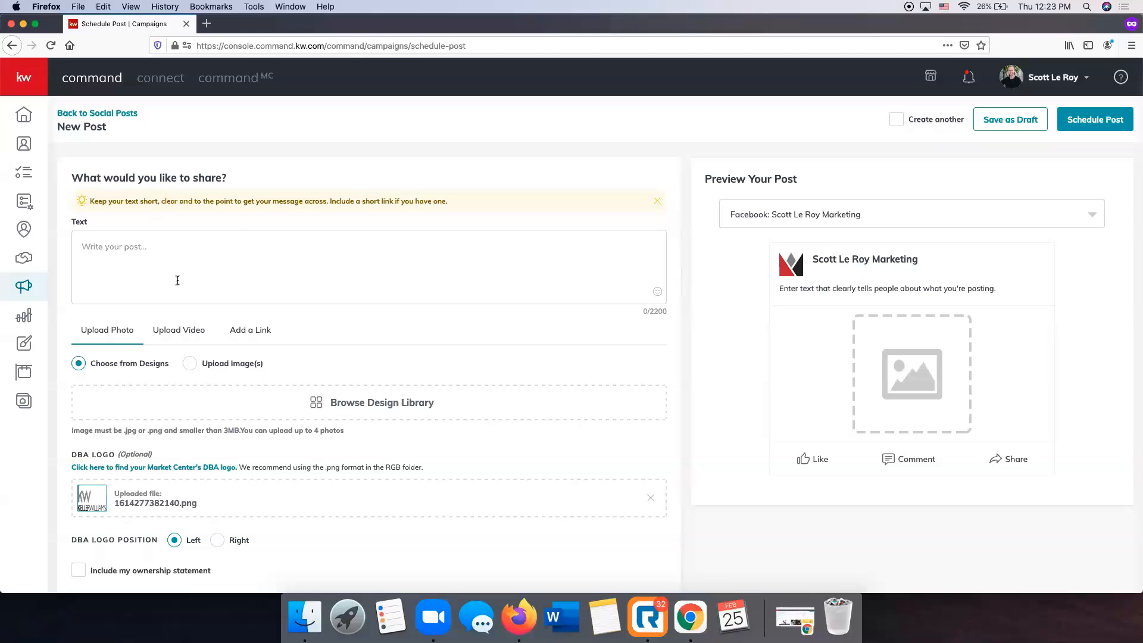
scroll(286, 326, "down", 3)
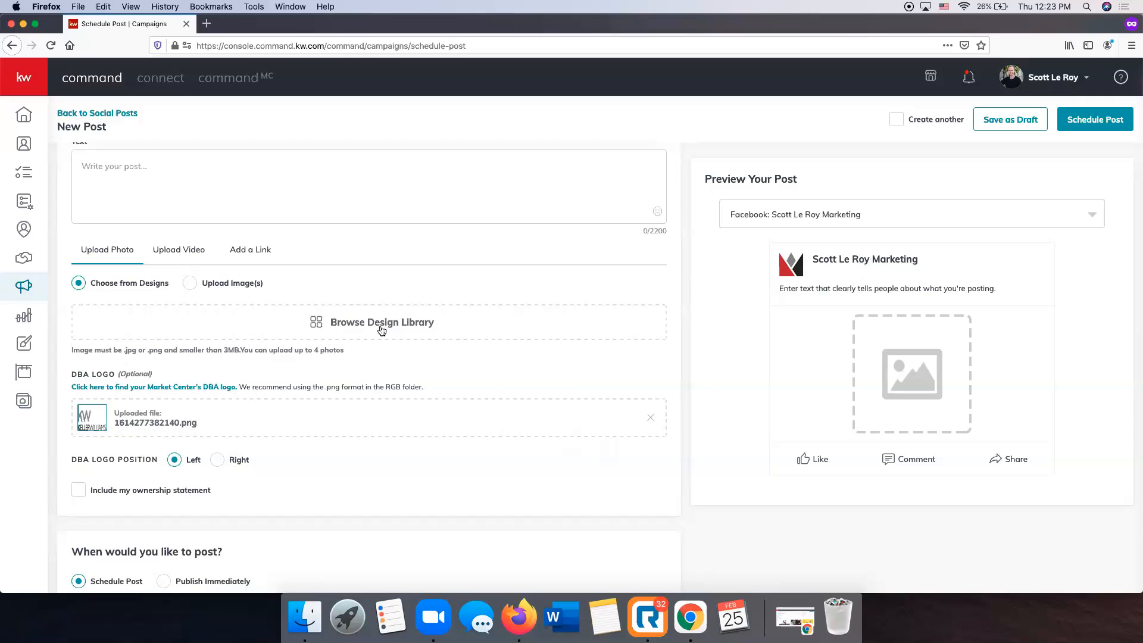
Add the Bellagio FB design from the library, cropped to Wide (1.91:1).
left_click(382, 329)
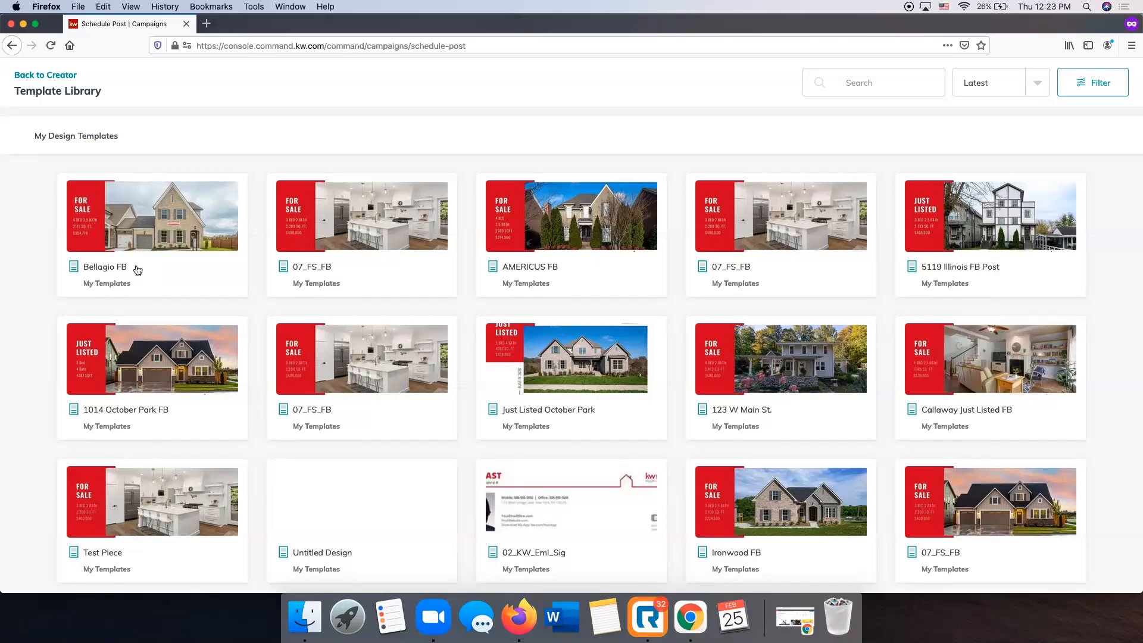
left_click(186, 223)
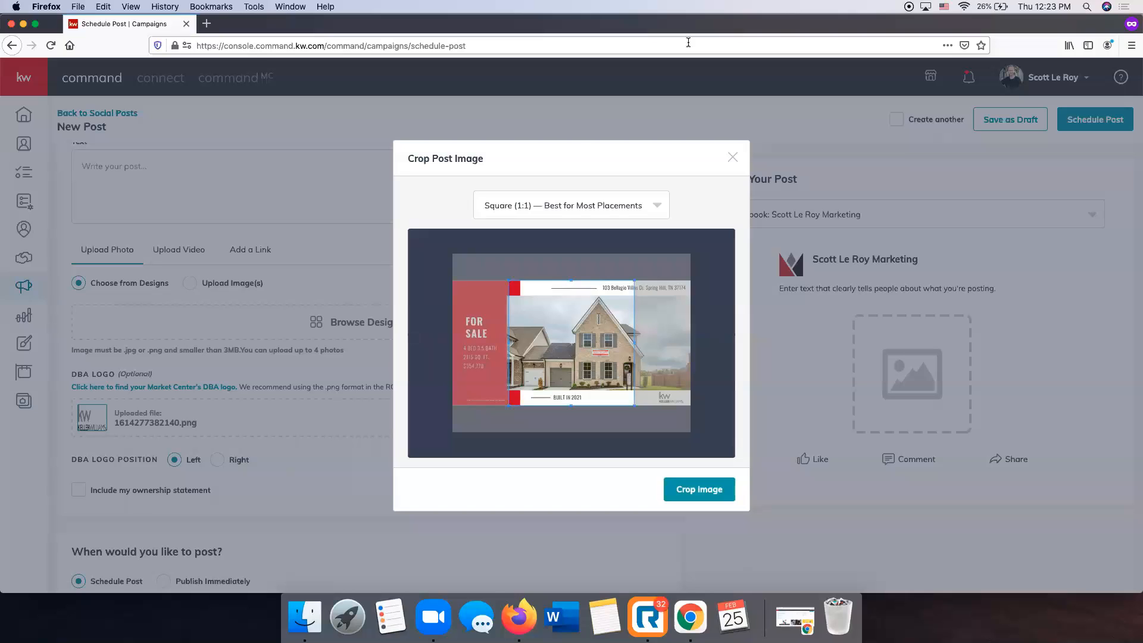
left_click(541, 206)
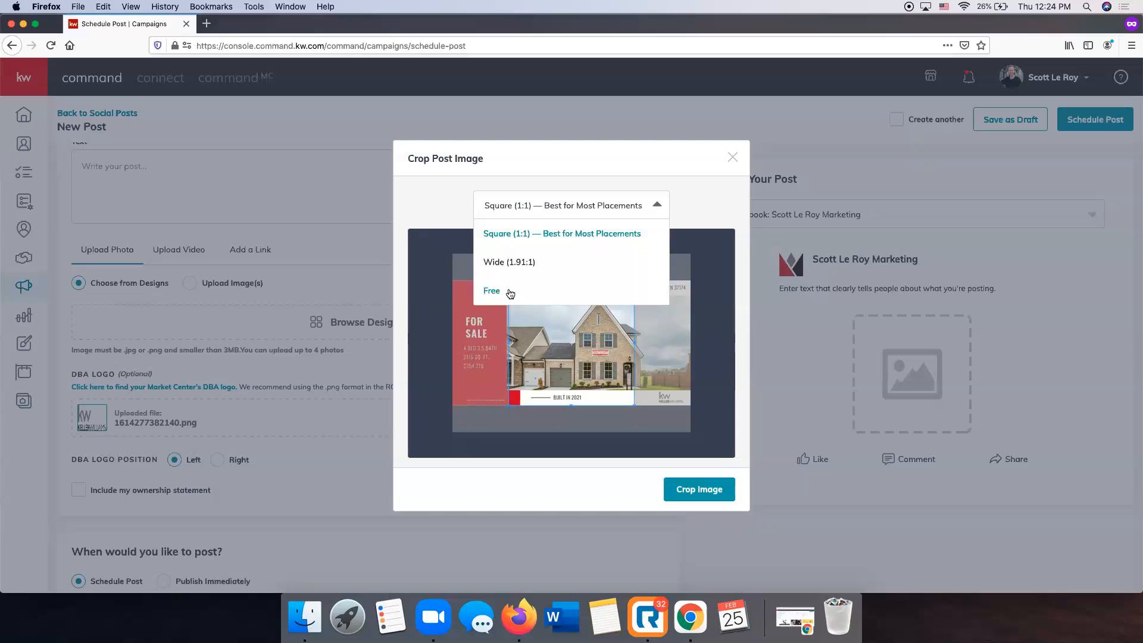
left_click(516, 264)
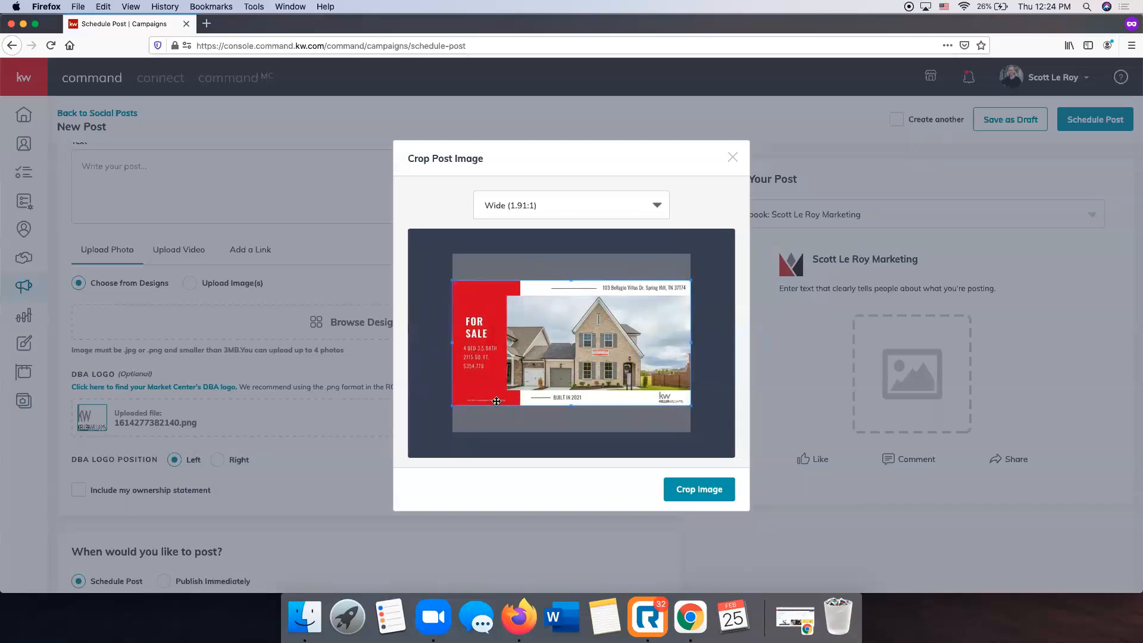
left_click(697, 488)
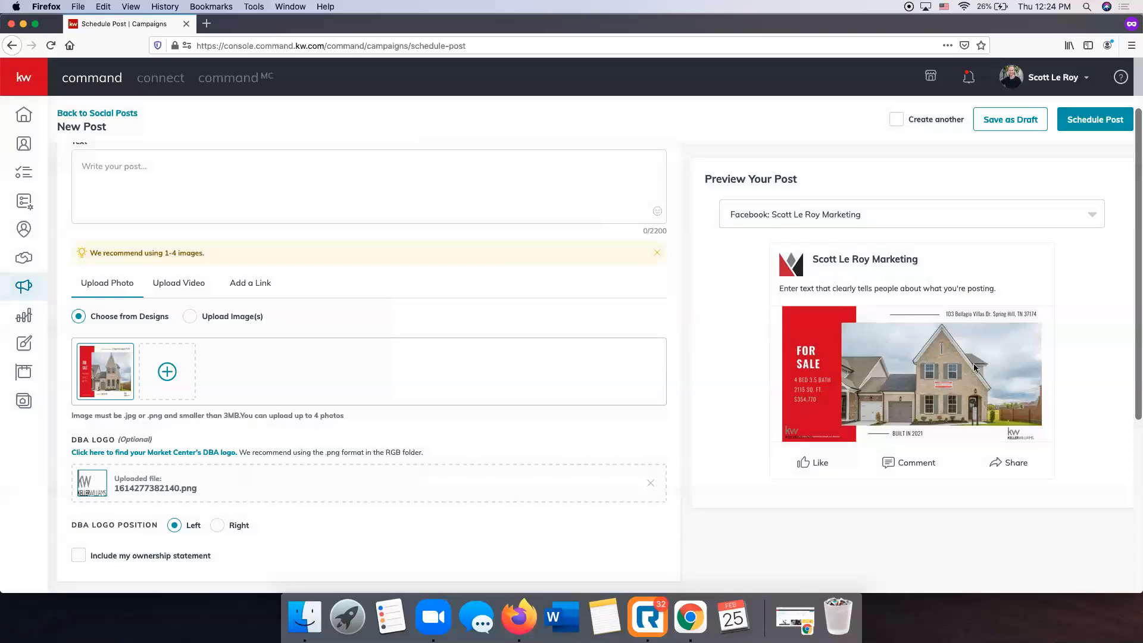
scroll(522, 255, "up", 3)
Enter the headline 'Just Listed in Spring Hill!' as the post text.
left_click(268, 241)
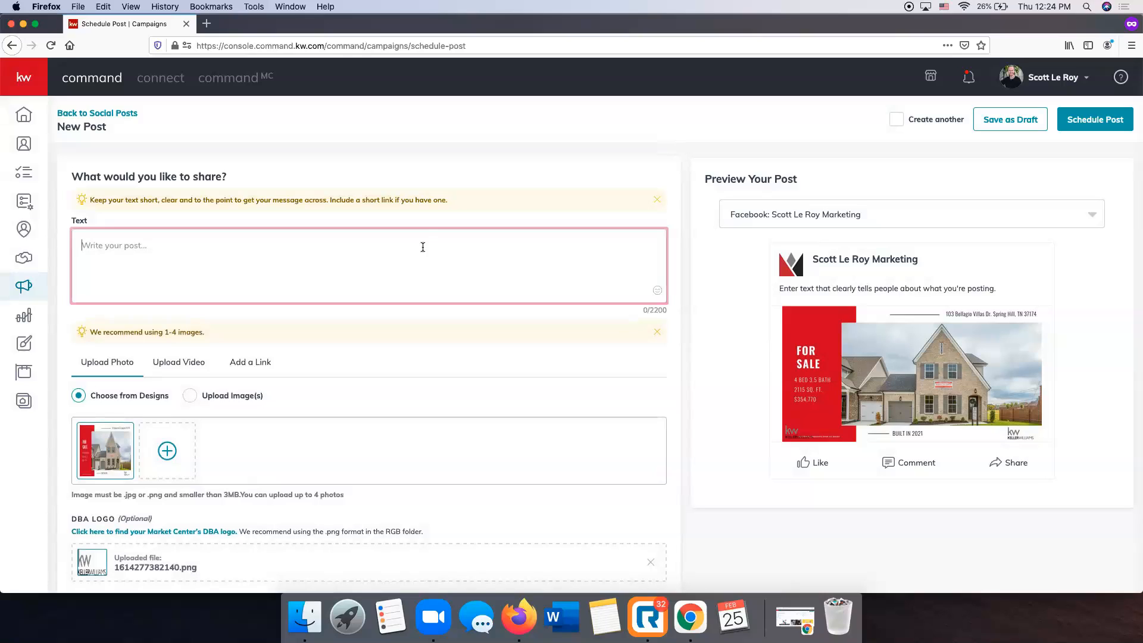
type("J")
key("BackSpace")
type("Just Lis")
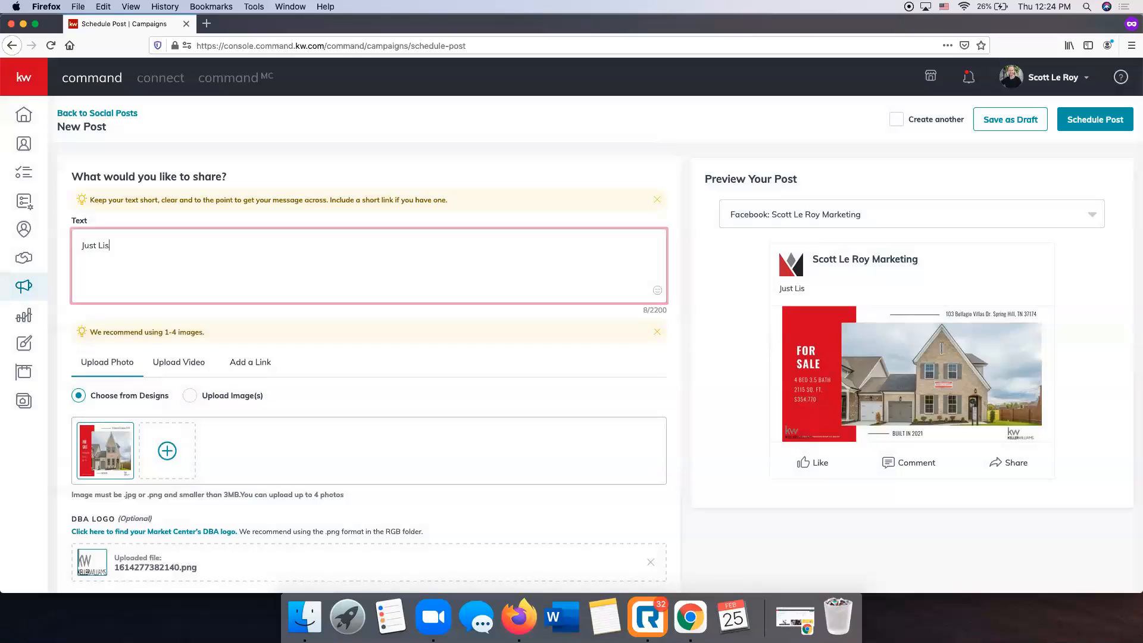
type("ted in Spring Hill!")
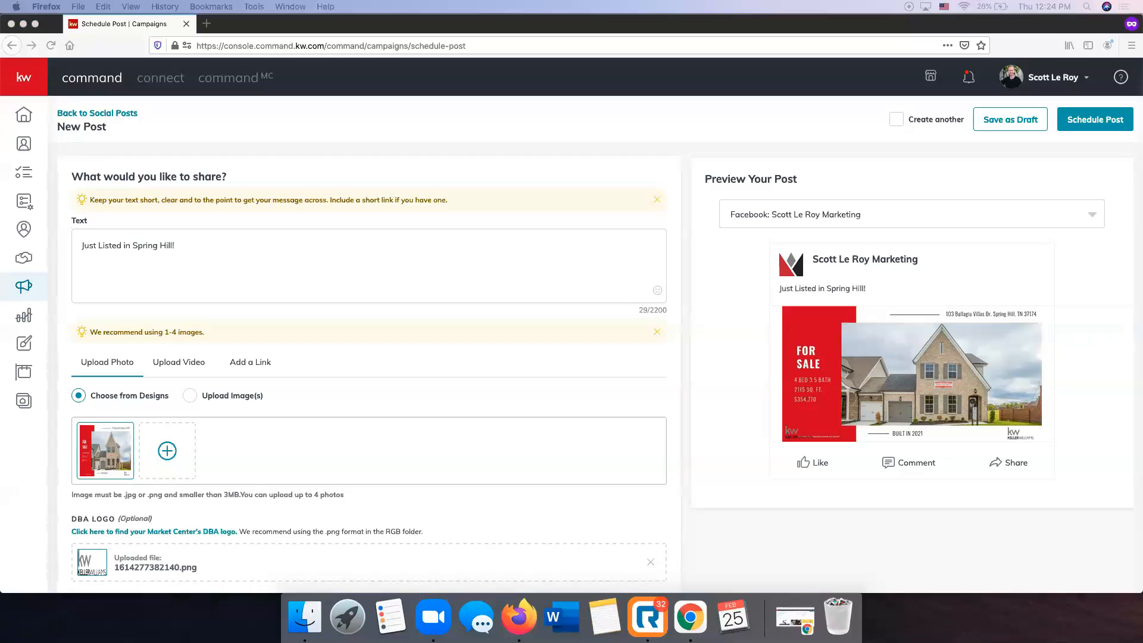
Paste the property description and add the closing line 'Contact Today for More Information!'.
left_click(114, 260)
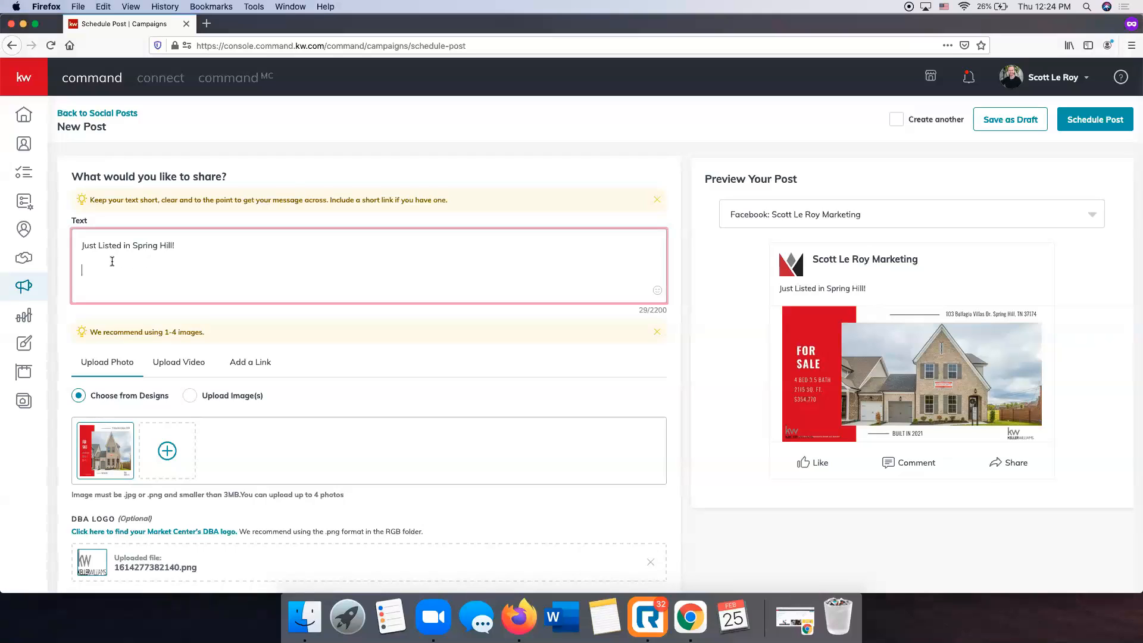
type("Affordable Custom Homes! The Cocoa by Dalamar Homes features 4 BR & 3.5 Baths, Master Bedroom on Main Level, Gourmet Kitchen, Built-in SS Appliances & Gas Cooktop, Large Bonus Rm Second Floor, Laundry Room, Rounded Corners and Archways, 10' Ceilings on the first floor, Hardwoods, Covered Back Porch, Low Maintenance Community, Many Upgrades Included, and more!")
key("Return")
key("Return")
type("Contact Today f")
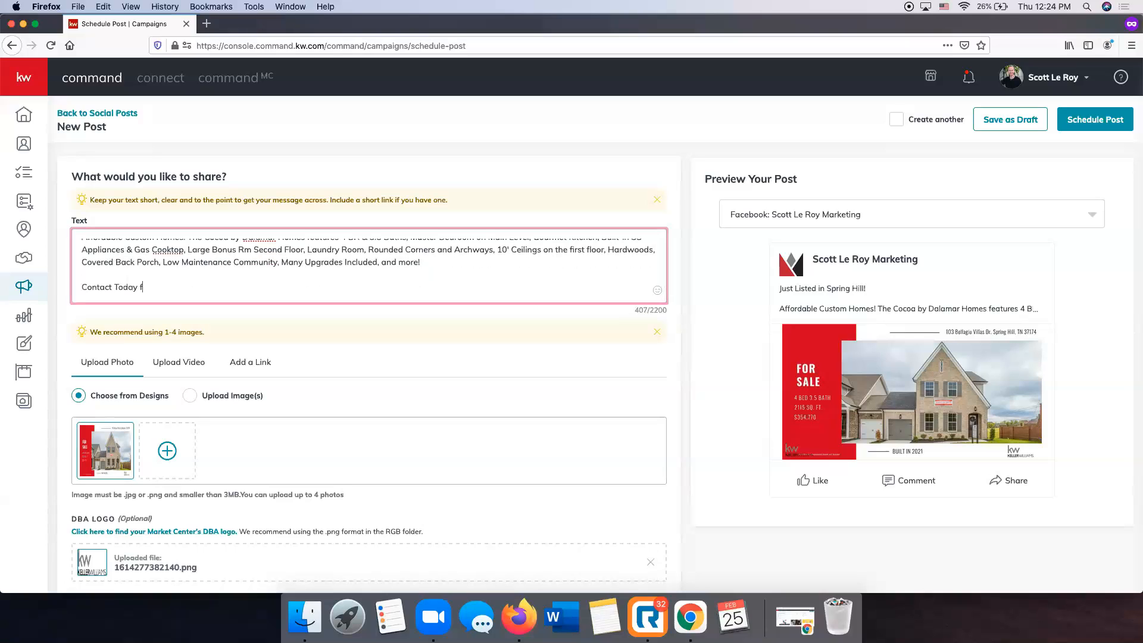
type("or More INform")
type("ormatino")
scroll(248, 274, "down", 1)
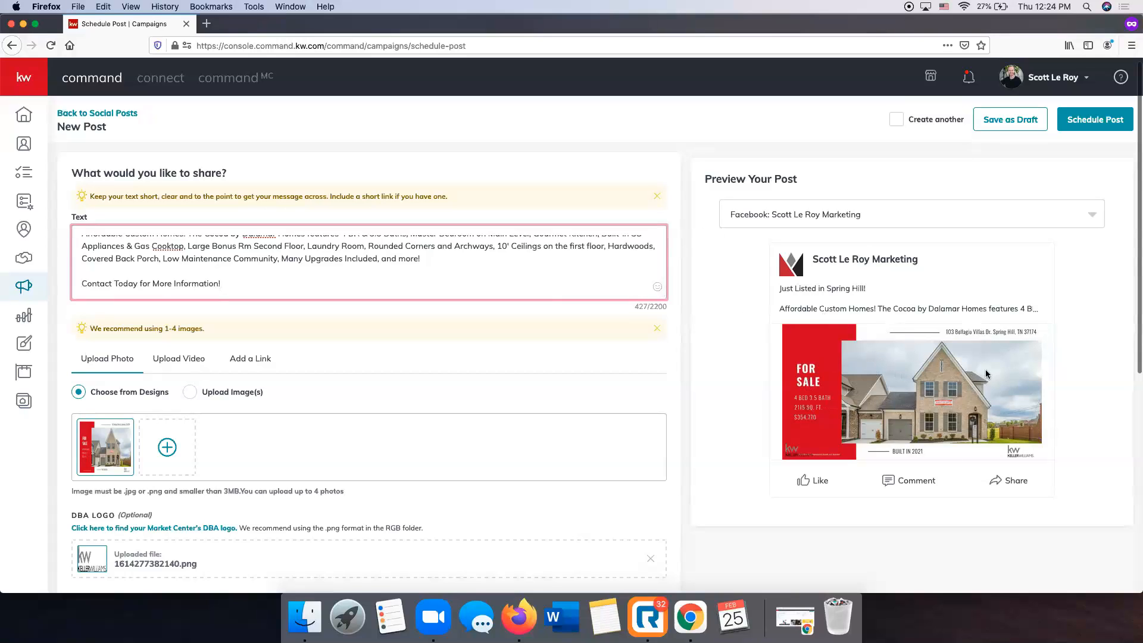
scroll(424, 271, "up", 3)
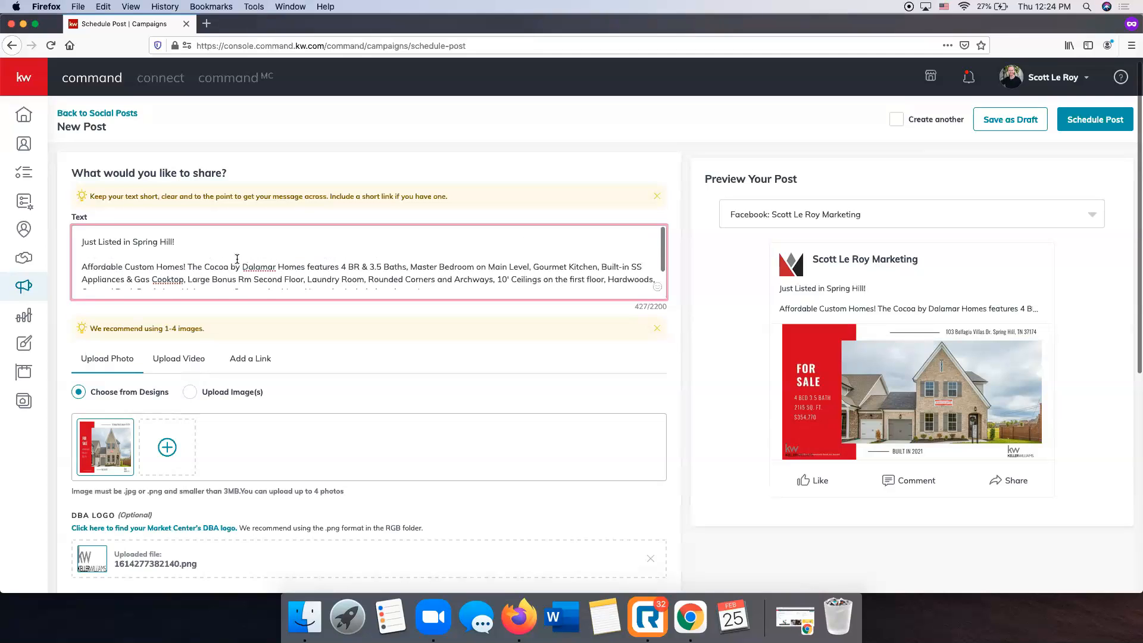
scroll(256, 260, "down", 3)
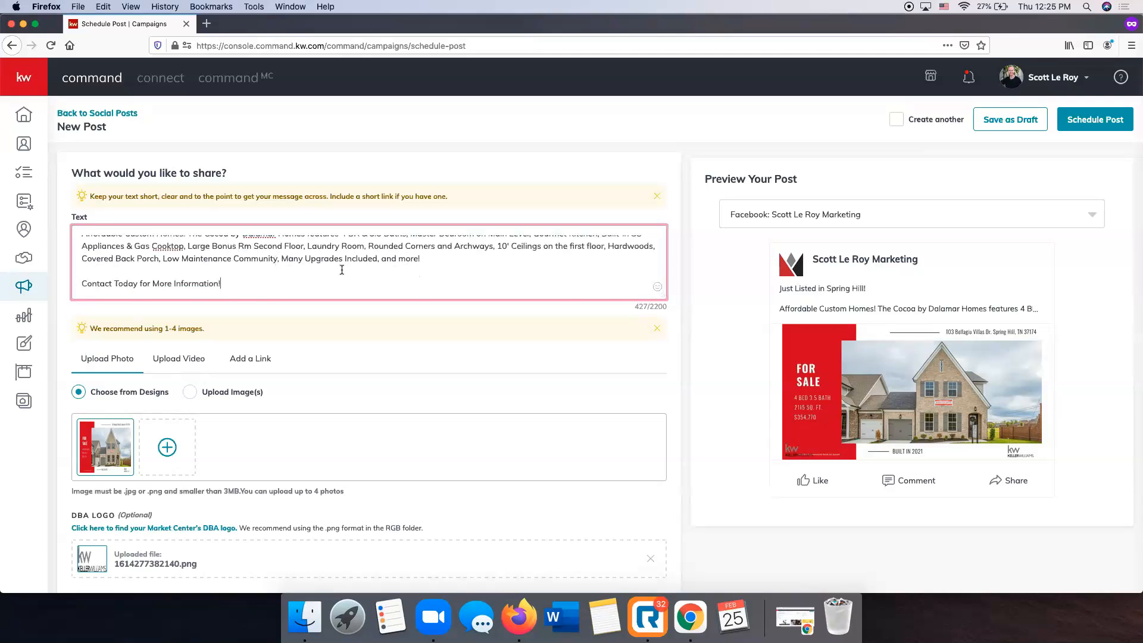
scroll(332, 268, "up", 3)
scroll(456, 249, "down", 3)
scroll(318, 251, "up", 3)
scroll(282, 249, "down", 3)
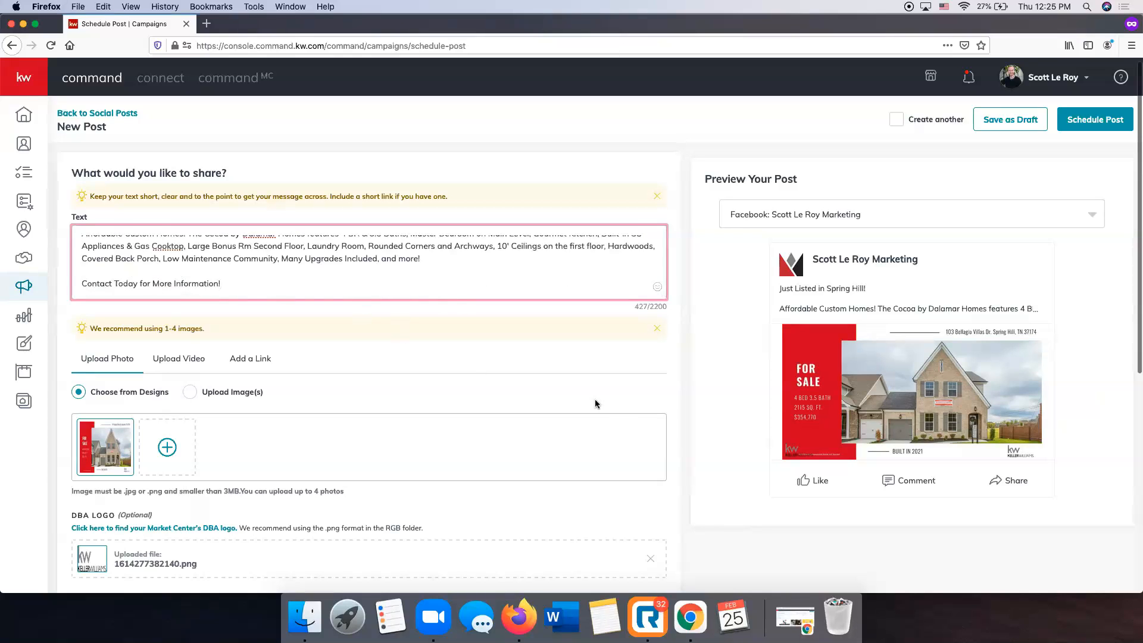
scroll(375, 333, "down", 1)
scroll(374, 338, "down", 4)
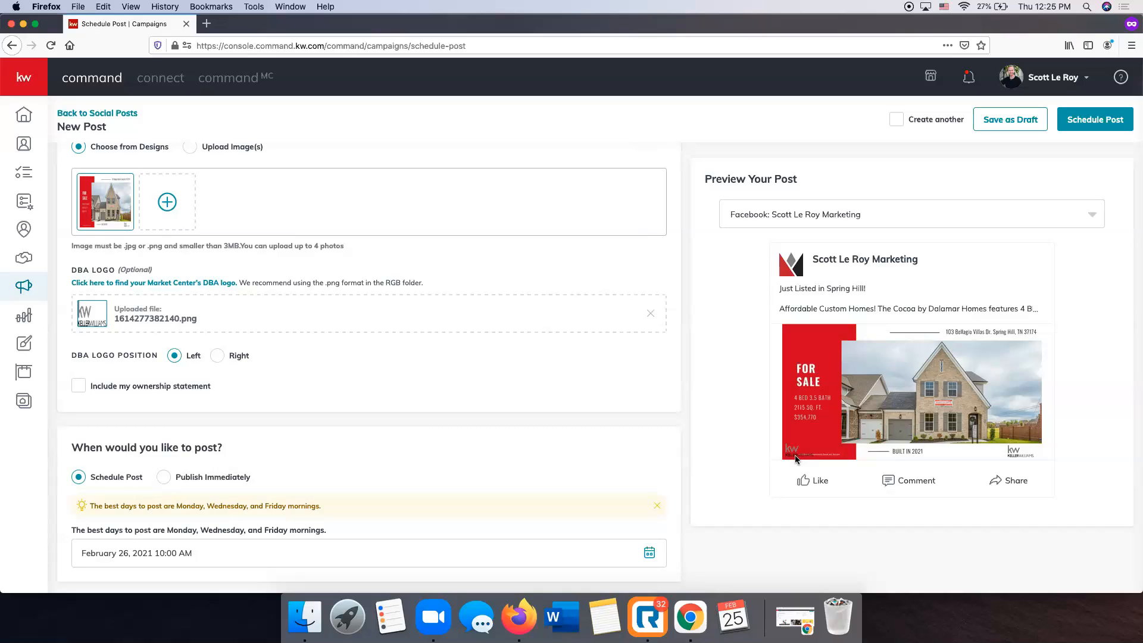
Remove the uploaded DBA logo, leaving position Left and ownership statement unchecked.
left_click(221, 356)
left_click(174, 355)
left_click(653, 316)
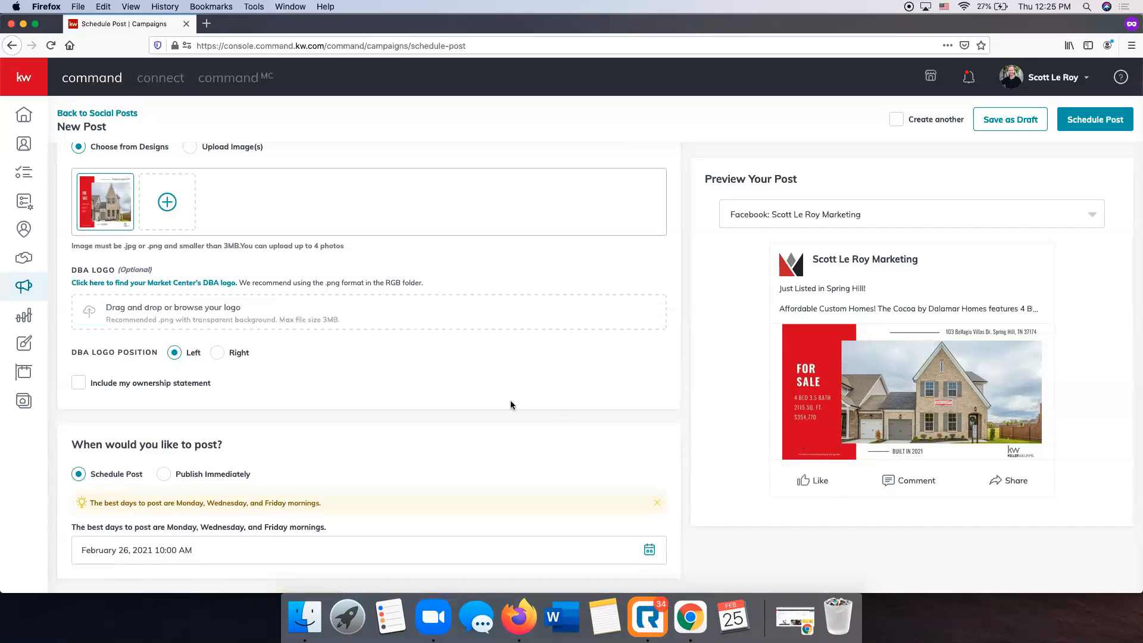
left_click(81, 384)
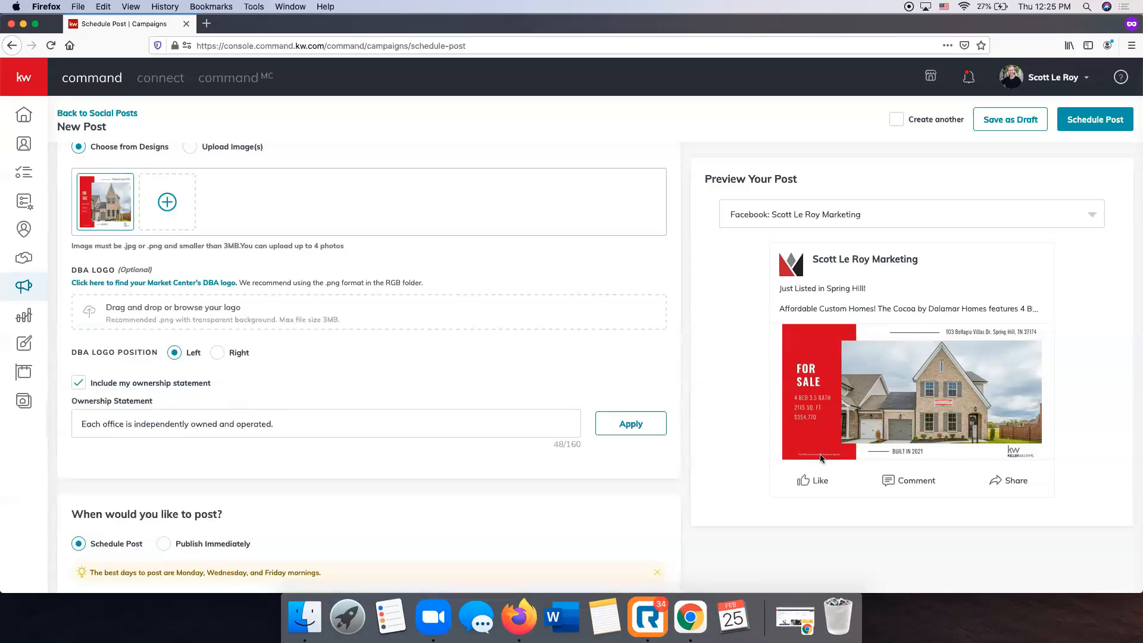
left_click(98, 384)
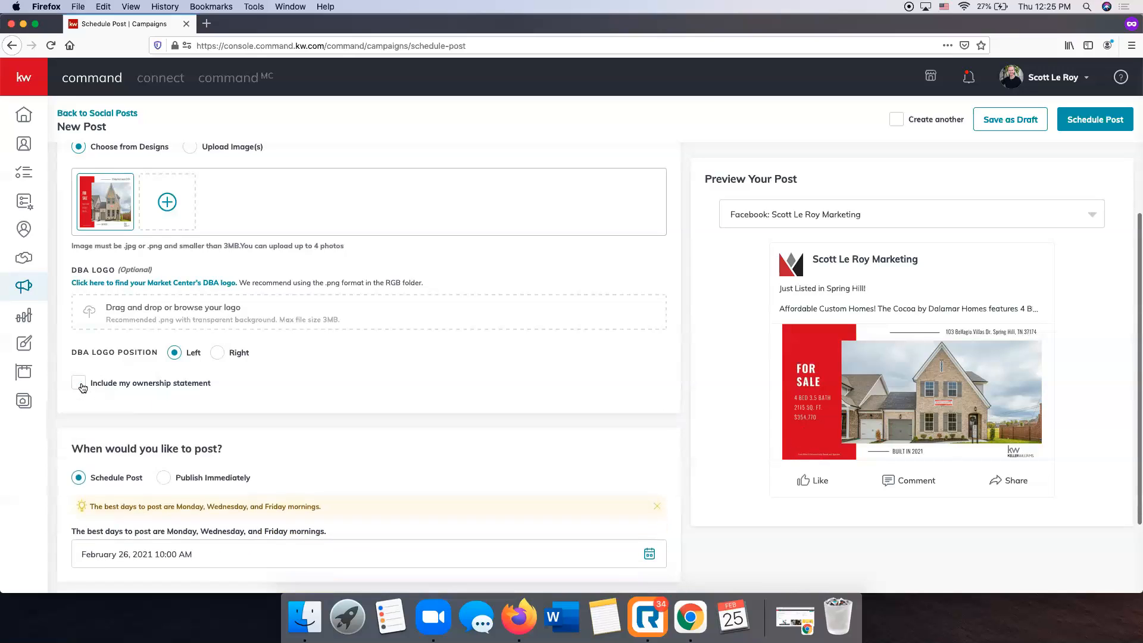
scroll(385, 325, "up", 5)
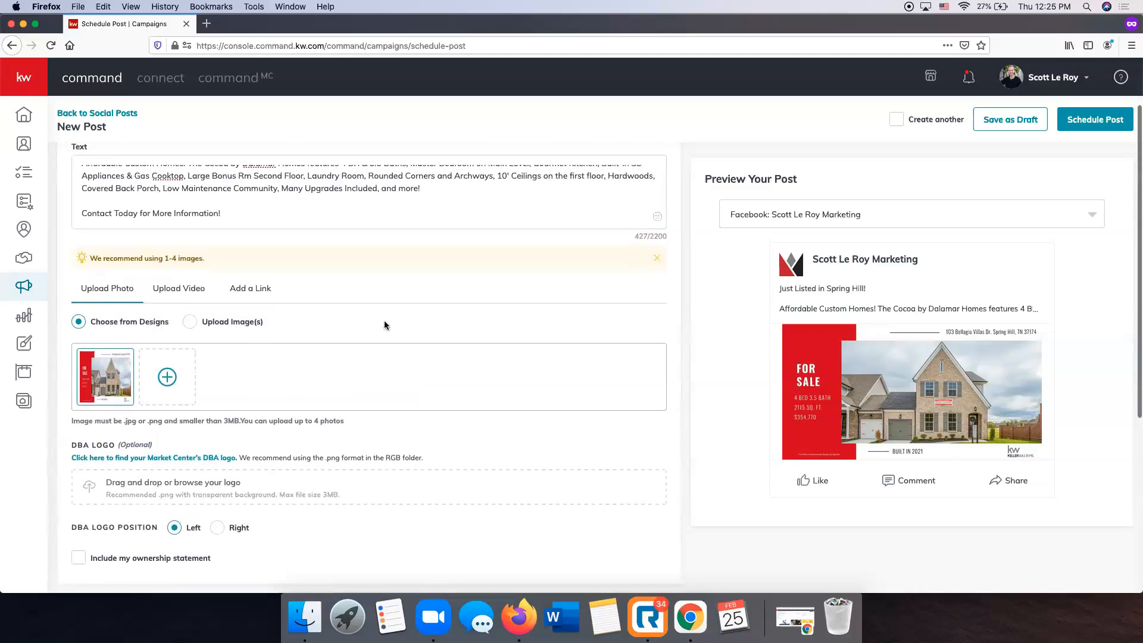
scroll(384, 325, "down", 3)
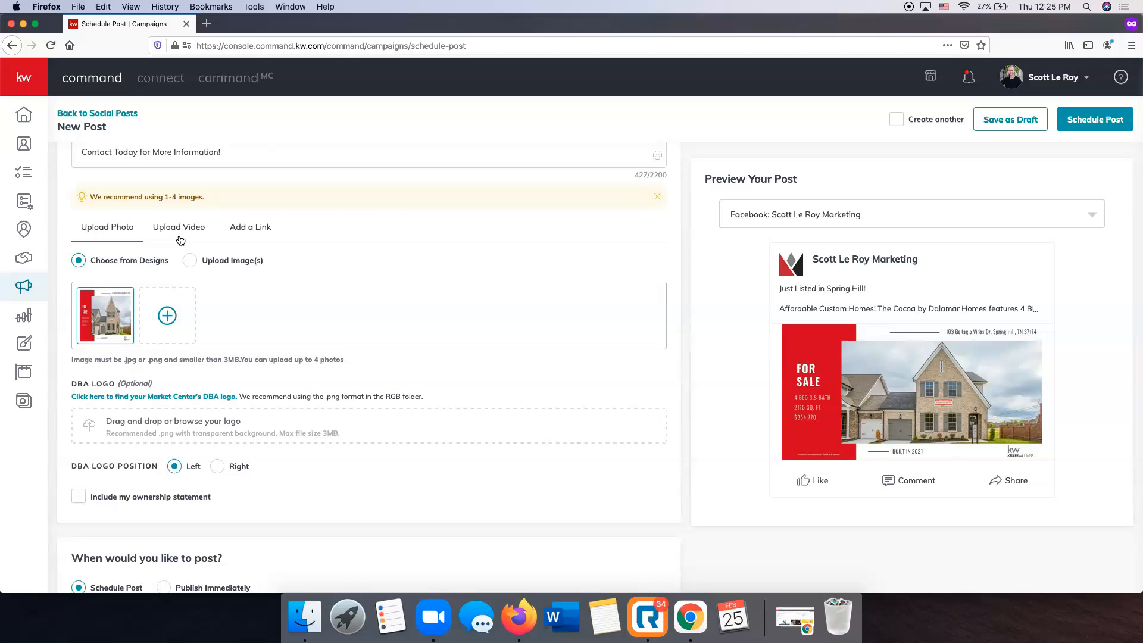
scroll(273, 184, "up", 1)
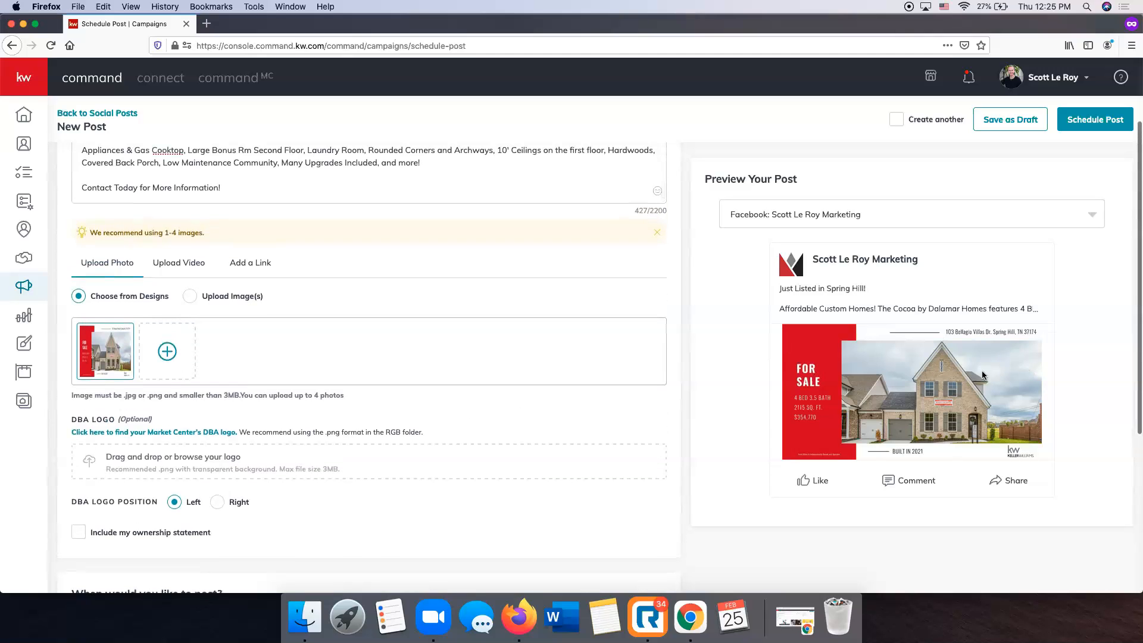
scroll(459, 329, "down", 5)
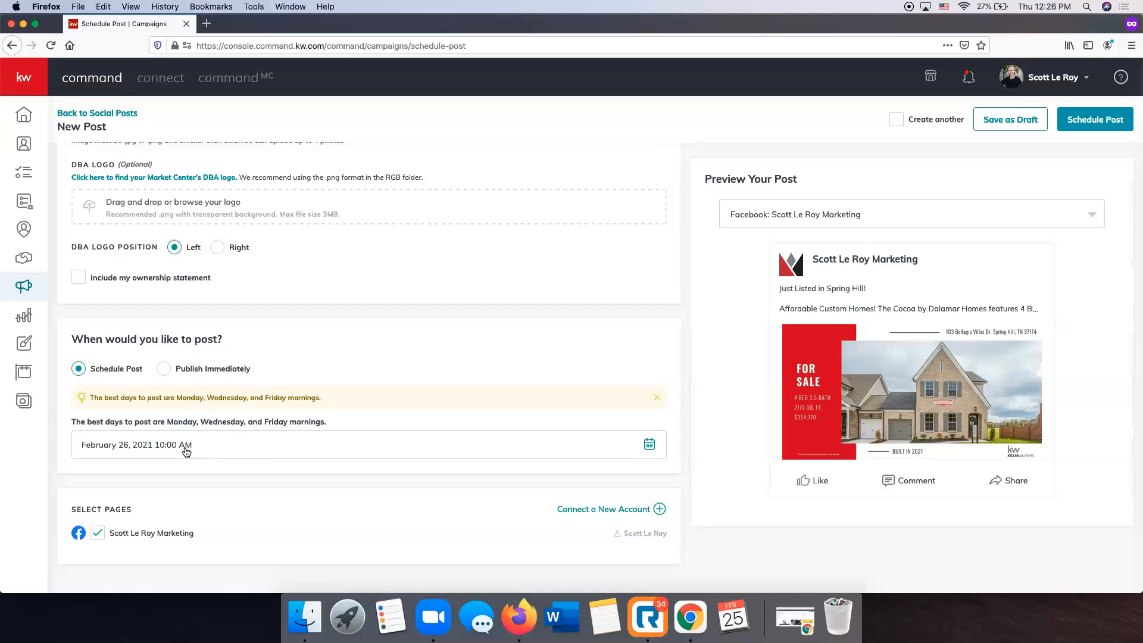
Change the post's scheduled time from 10:00 to 10:30 AM on February 26, 2021.
left_click(649, 448)
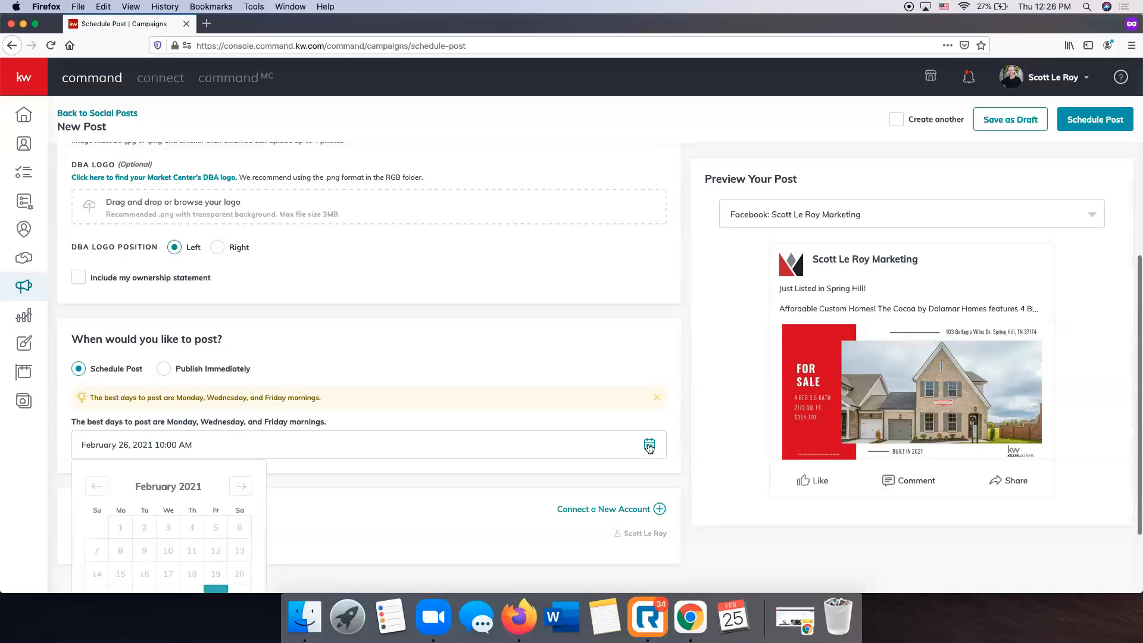
scroll(315, 502, "down", 3)
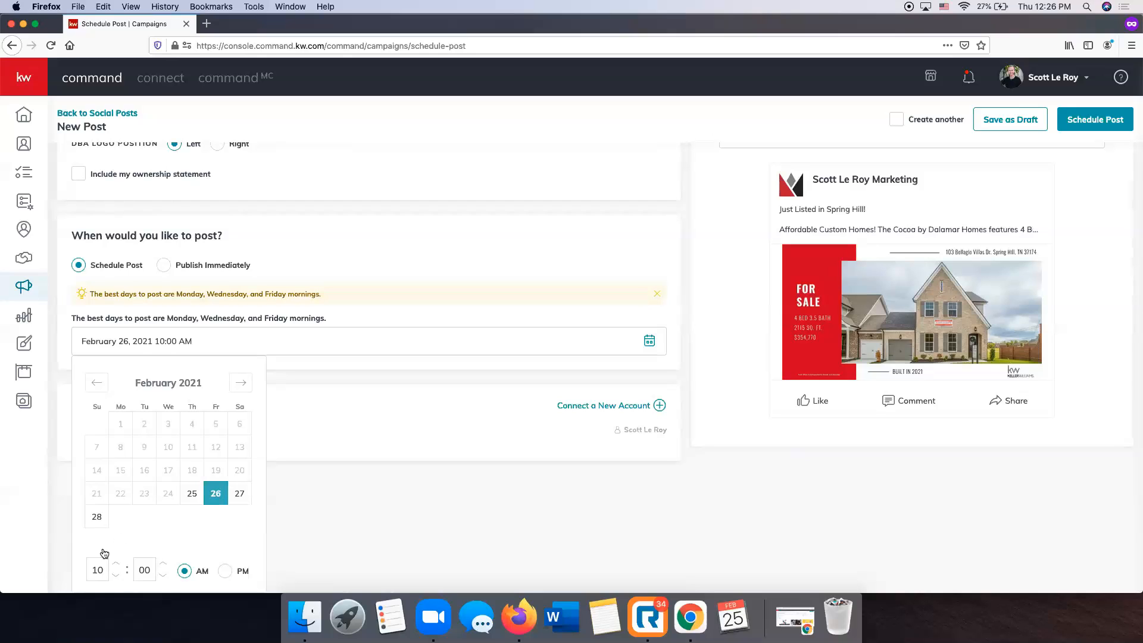
double_click(152, 569)
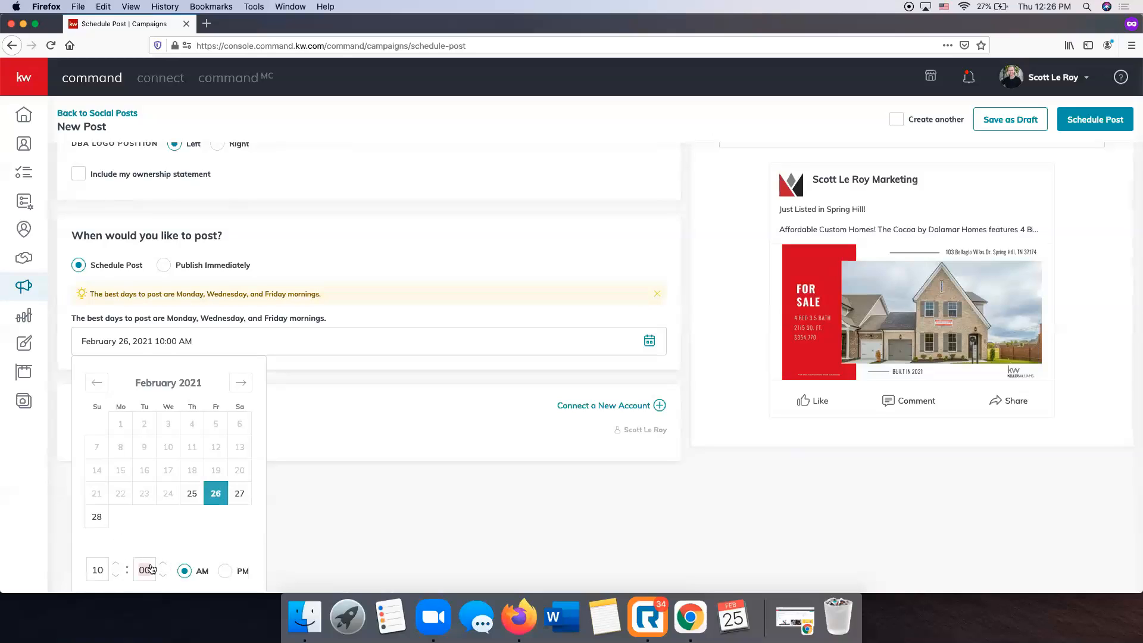
type("30")
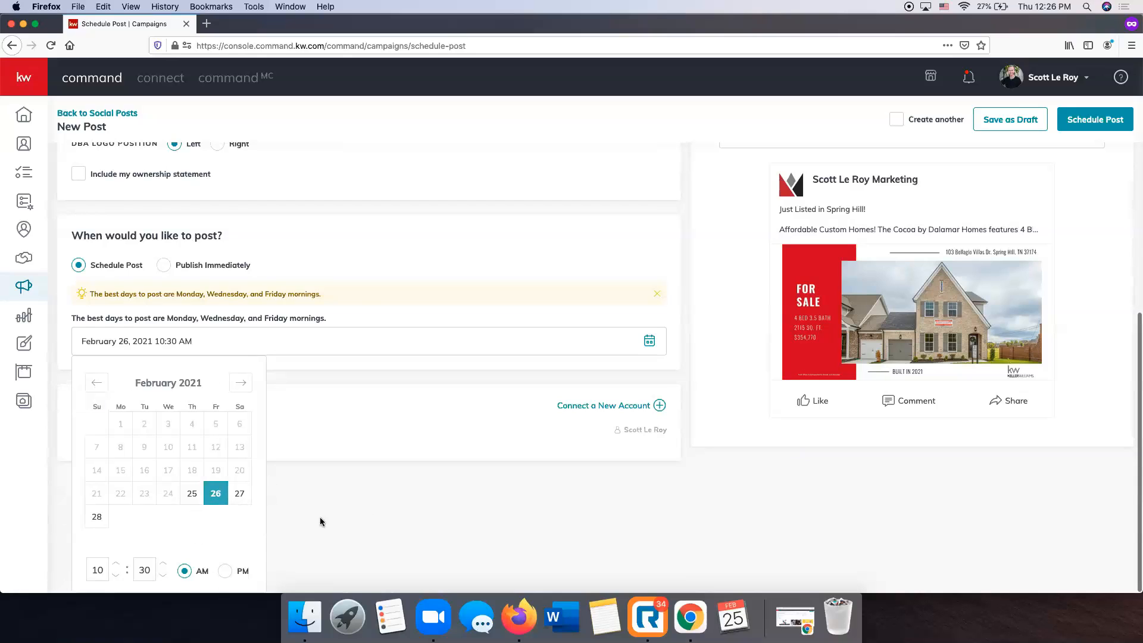
left_click(308, 479)
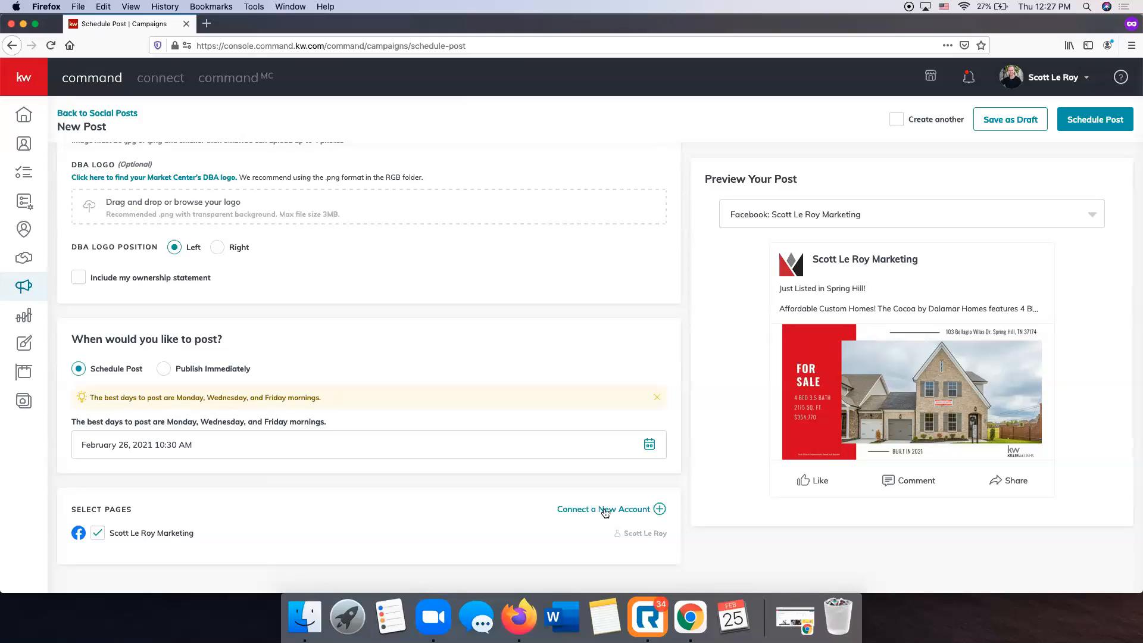
Review the finished Spring Hill post form, then choose Schedule Post.
scroll(607, 513, "up", 6)
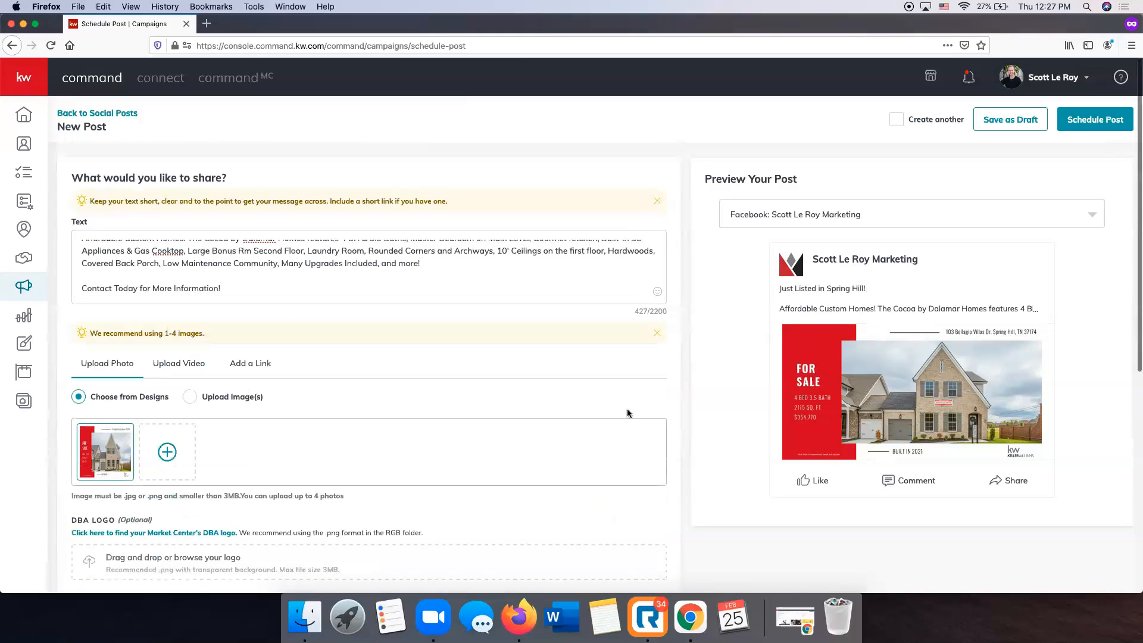
scroll(462, 270, "up", 2)
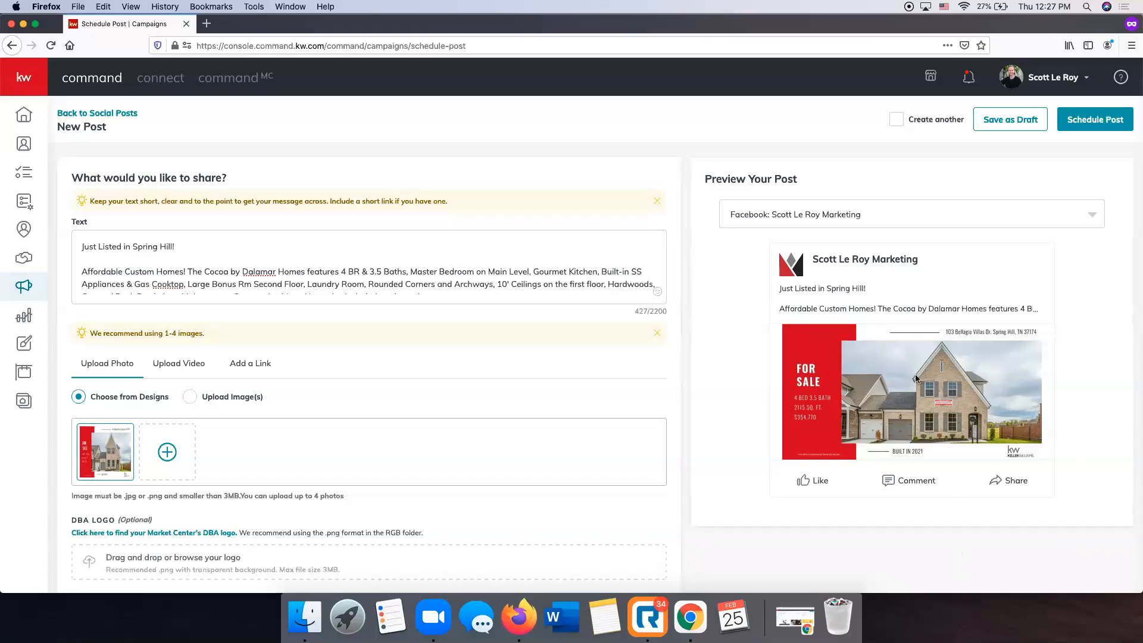
scroll(673, 423, "down", 5)
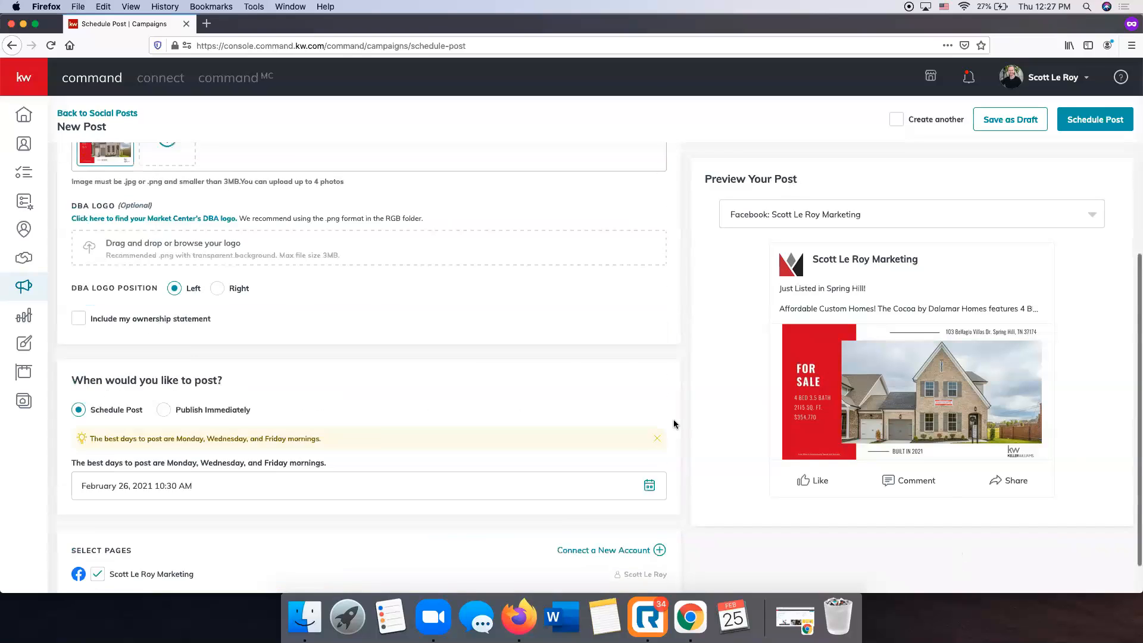
scroll(673, 419, "up", 6)
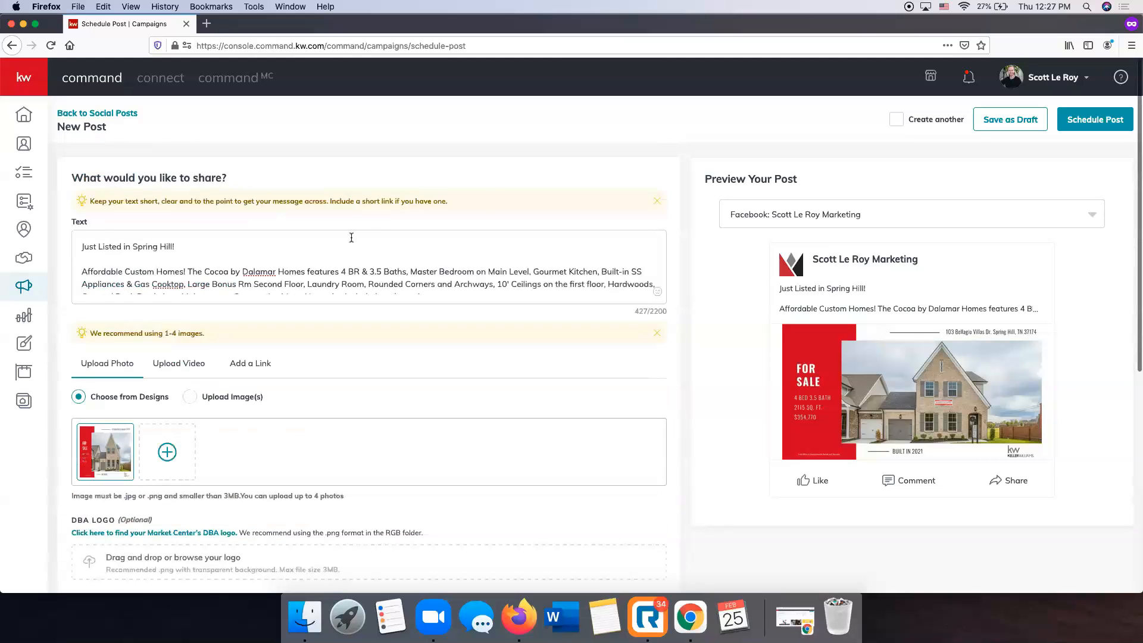
scroll(351, 237, "down", 7)
scroll(380, 306, "up", 5)
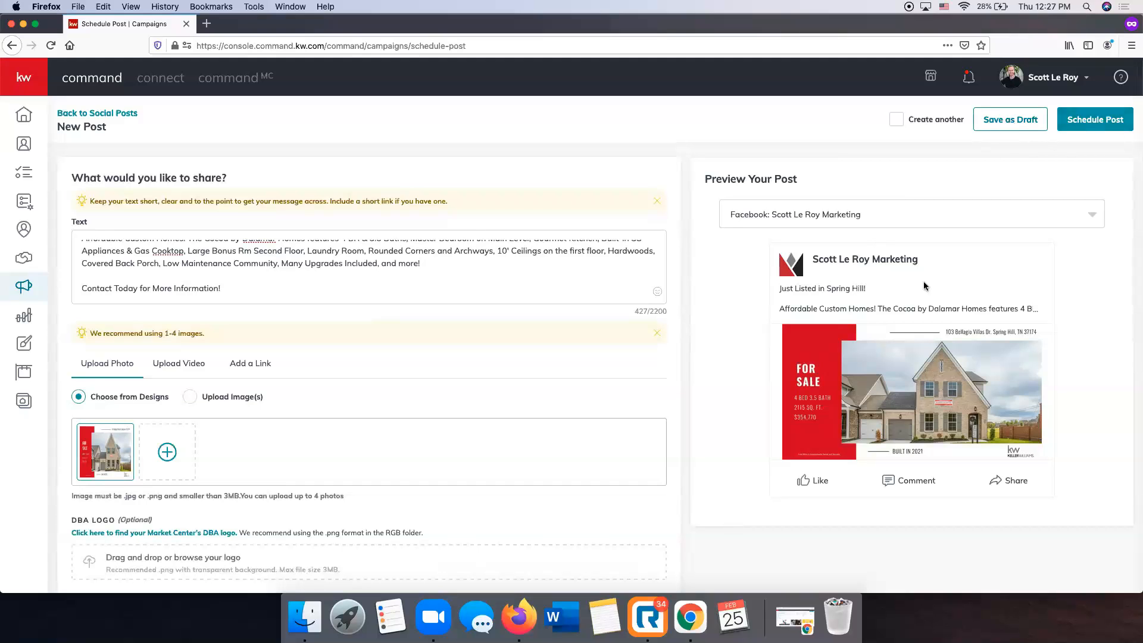
scroll(746, 323, "down", 5)
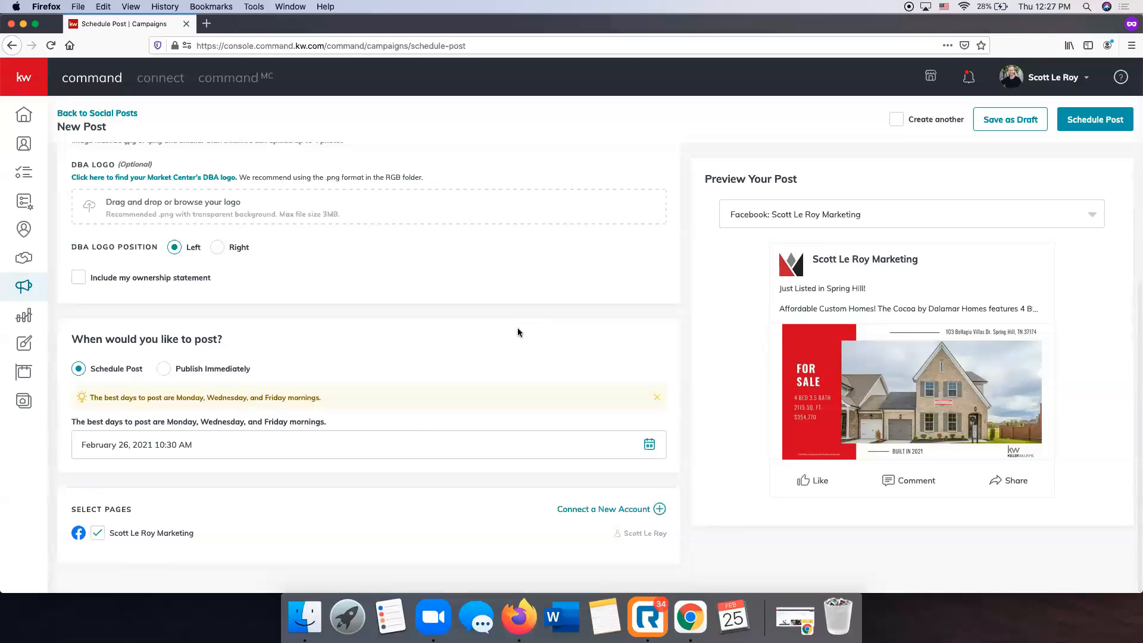
scroll(517, 328, "up", 5)
left_click(1099, 118)
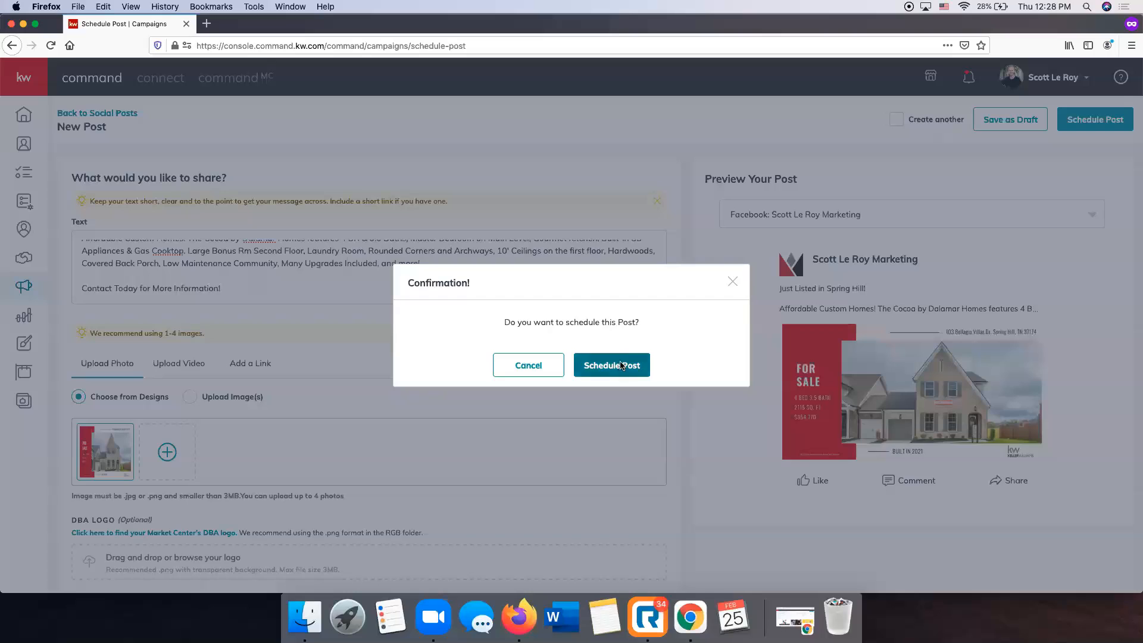
Confirm scheduling the Spring Hill post for February 26, 10:30 AM.
left_click(622, 364)
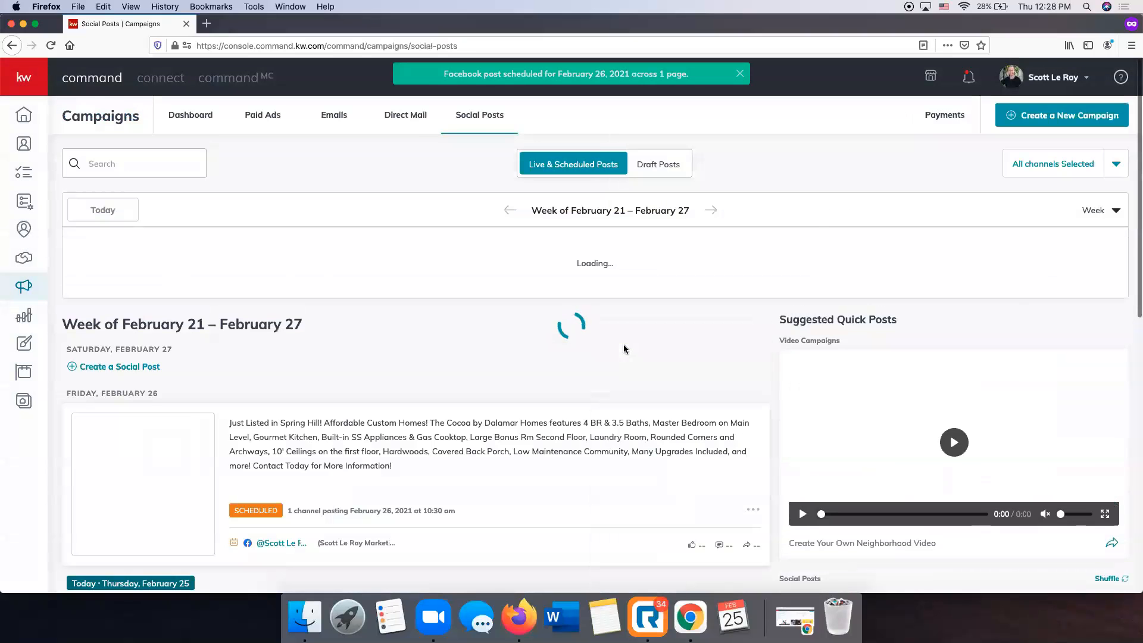
scroll(687, 333, "down", 2)
scroll(688, 331, "down", 2)
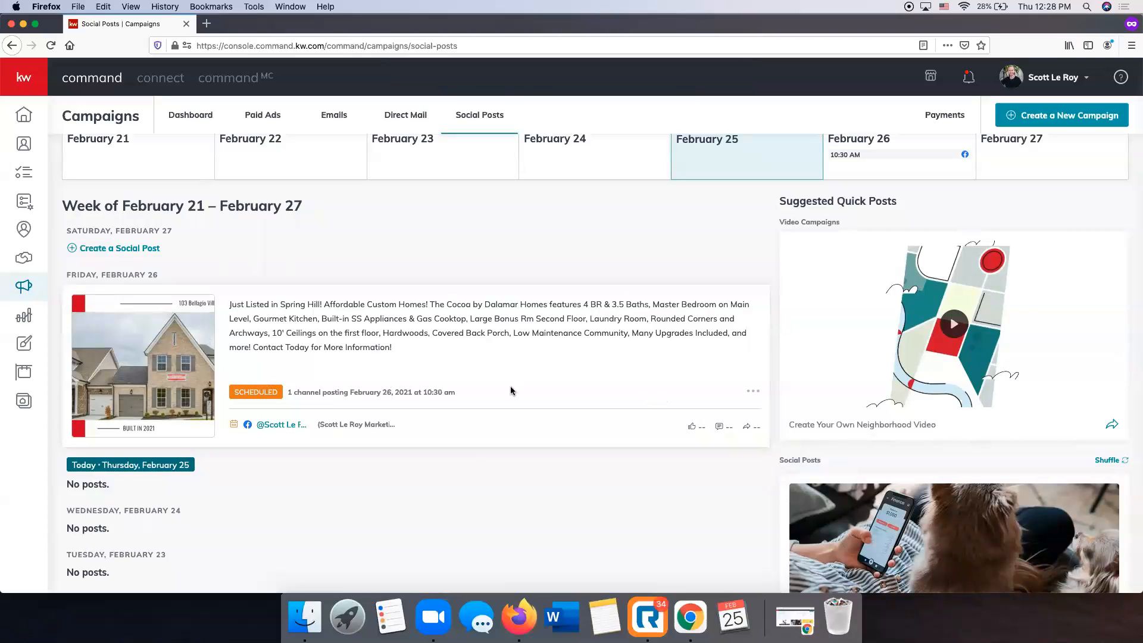
scroll(430, 358, "down", 5)
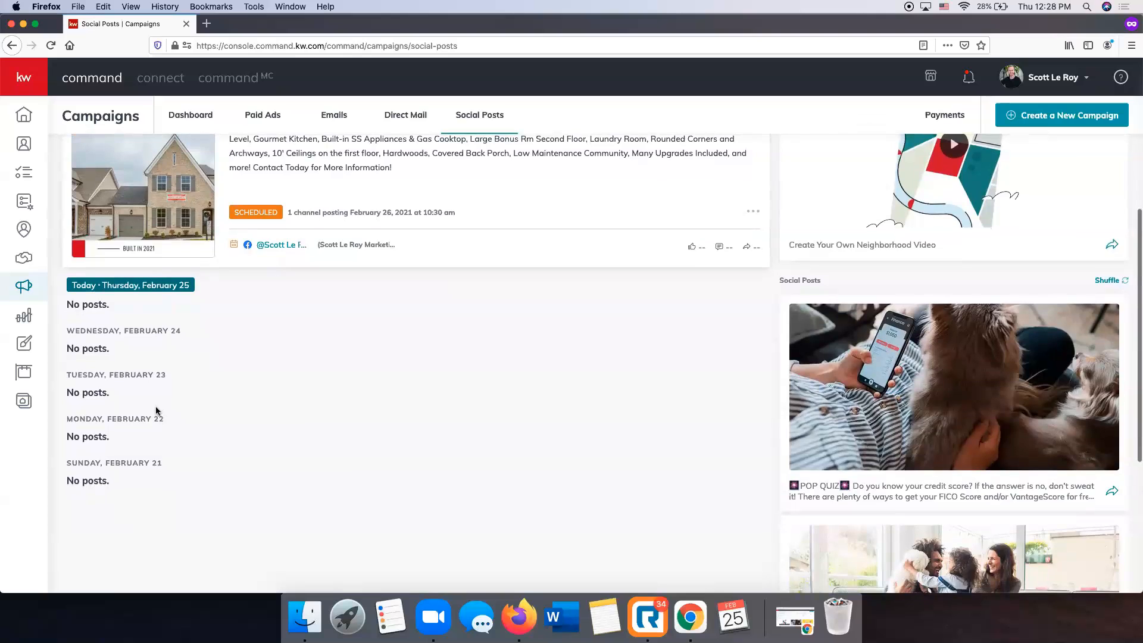
scroll(416, 398, "up", 3)
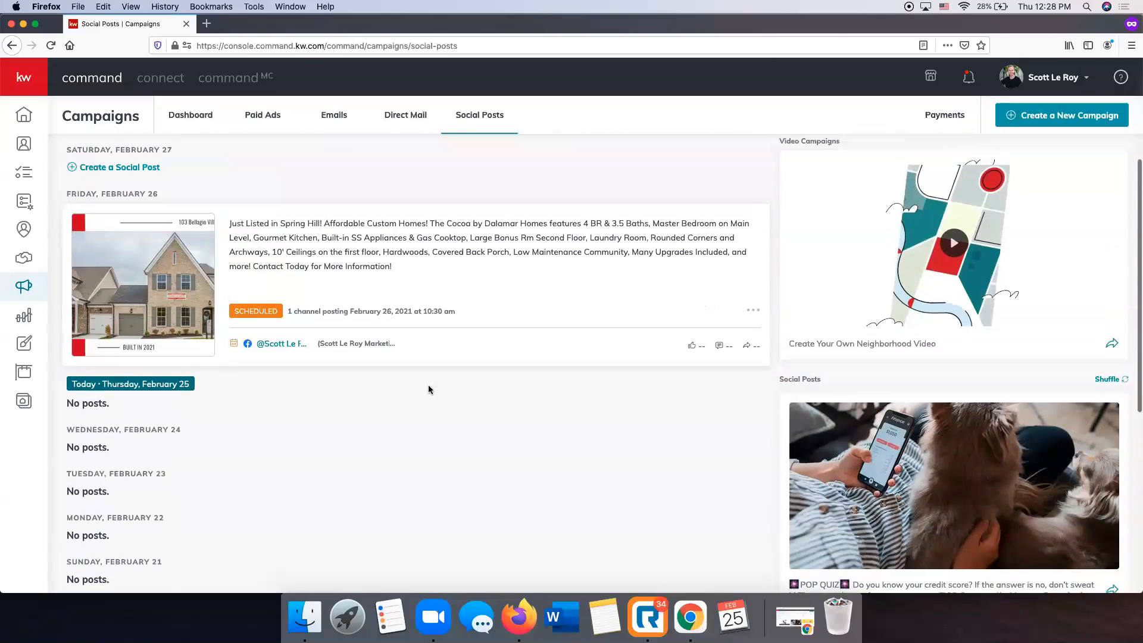
scroll(417, 304, "up", 2)
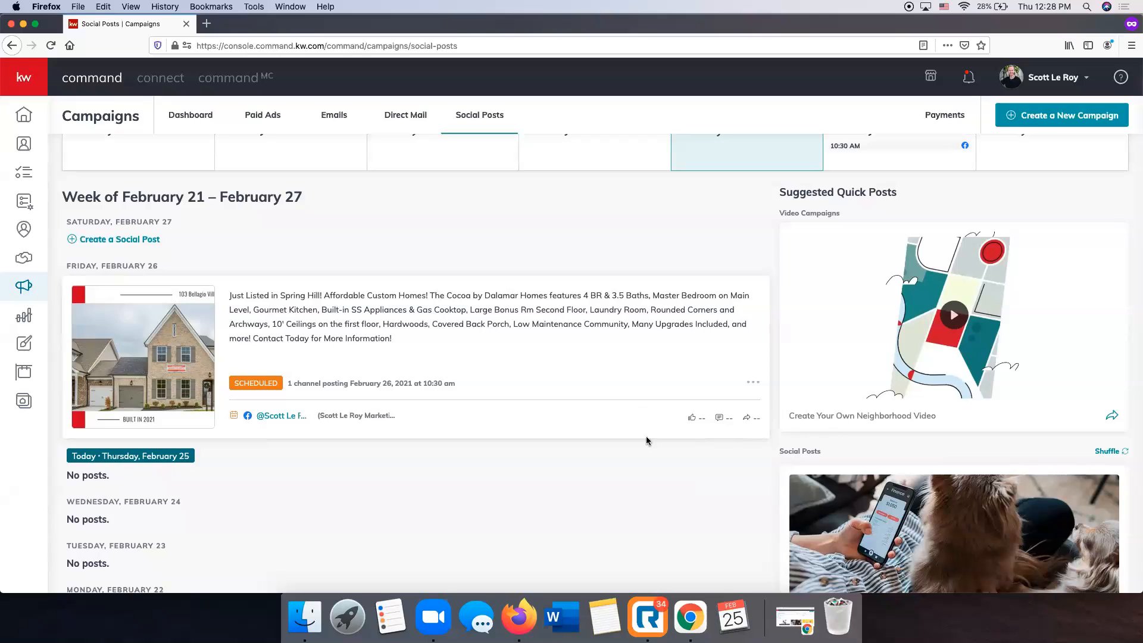
Start a new post from the air-quality aromatherapy suggested post.
scroll(645, 437, "down", 5)
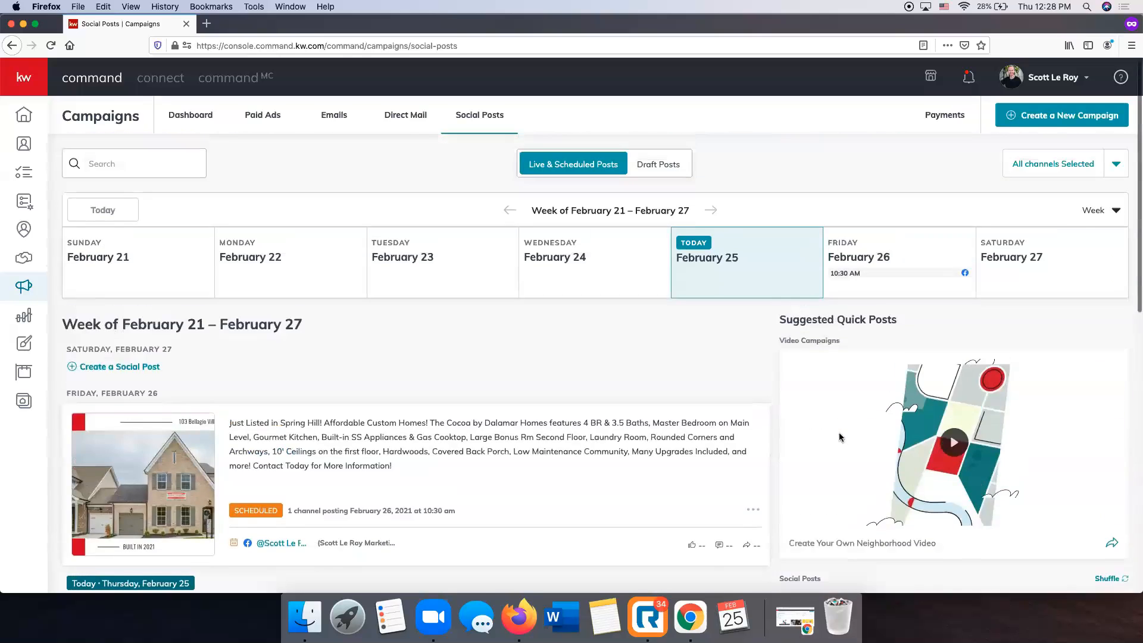
scroll(841, 438, "down", 8)
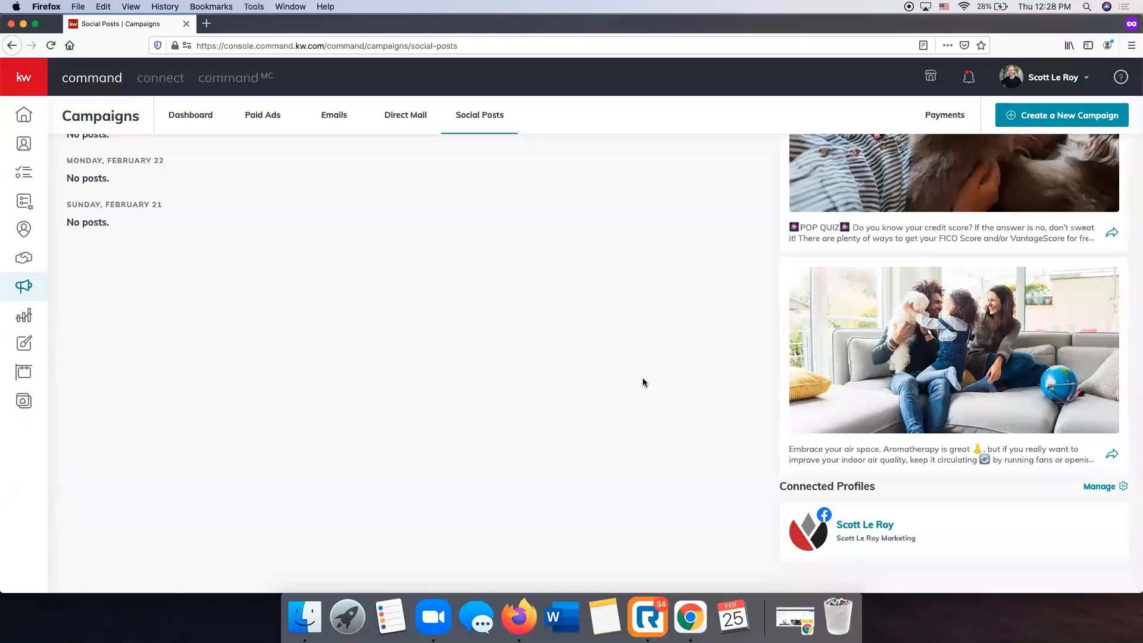
scroll(1021, 331, "up", 2)
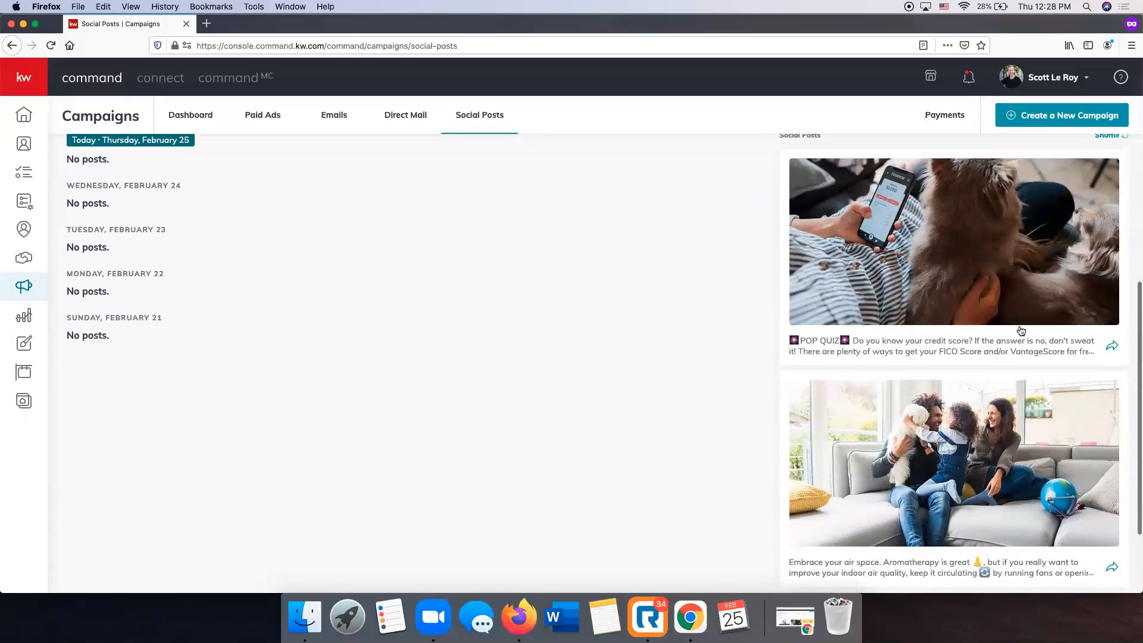
scroll(1021, 330, "down", 1)
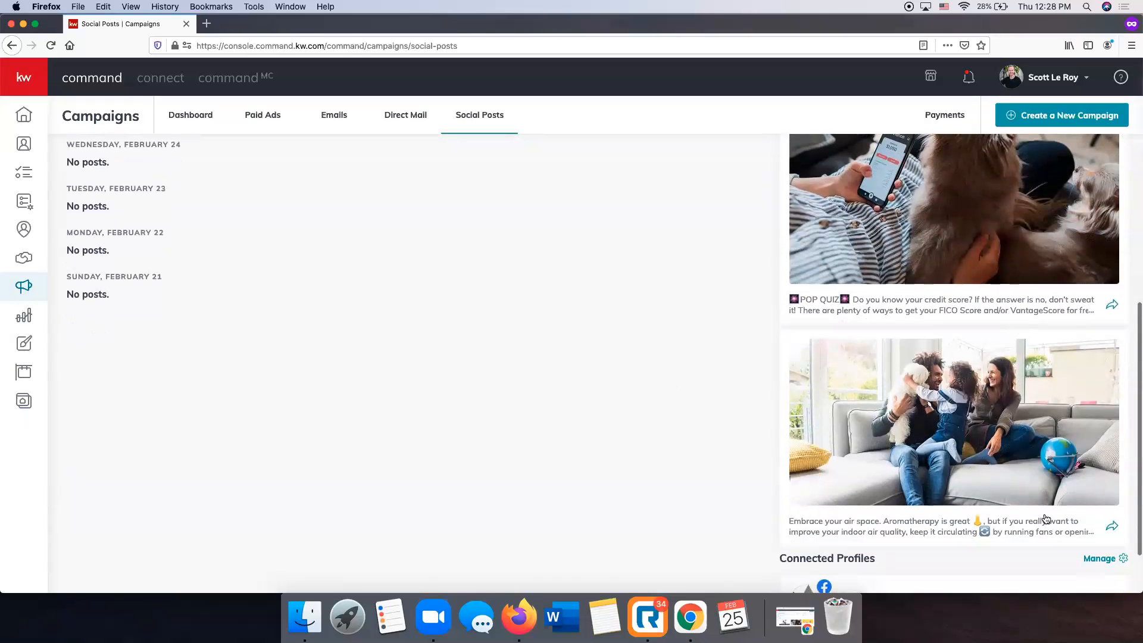
left_click(1111, 528)
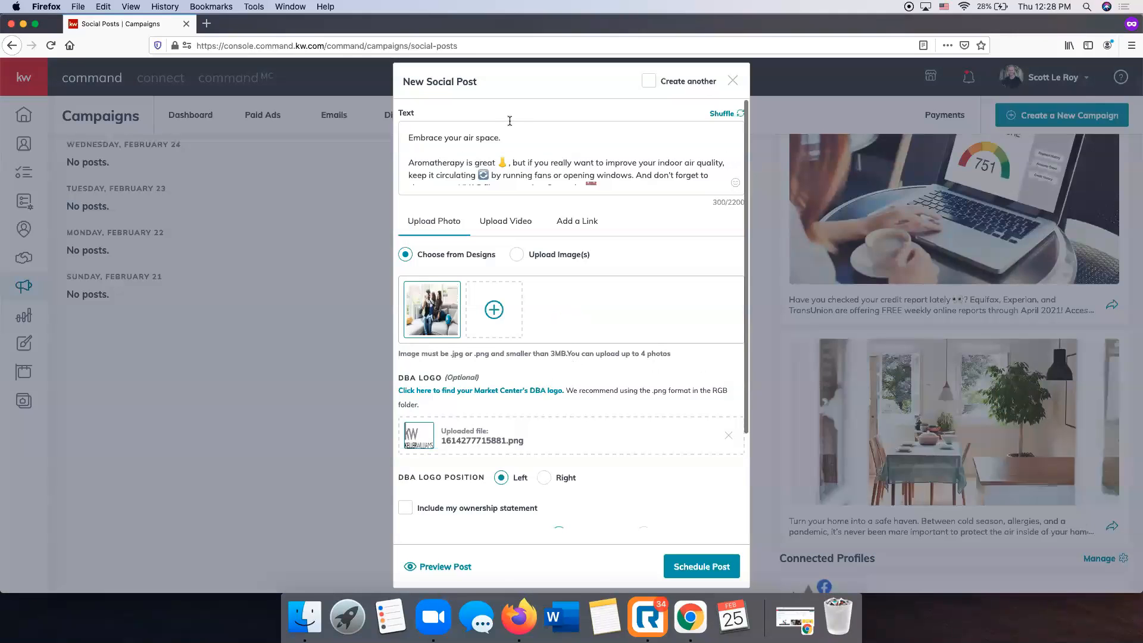
Shuffle the suggested text three times to get the holiday shopping credit-protection tips.
scroll(509, 154, "down", 5)
scroll(654, 179, "up", 5)
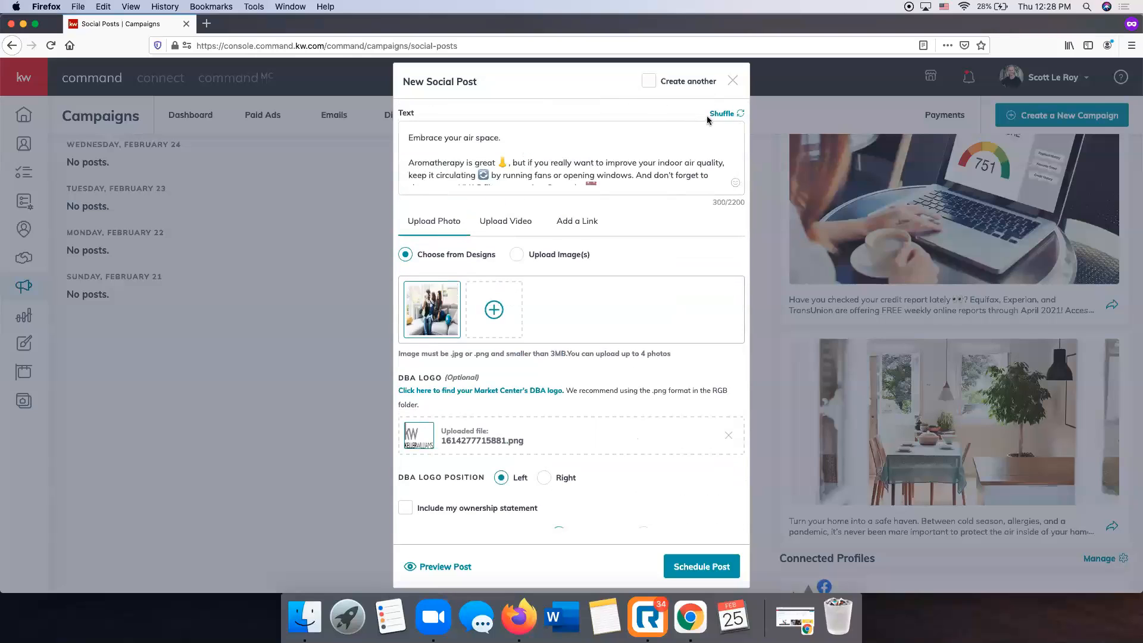
left_click(723, 114)
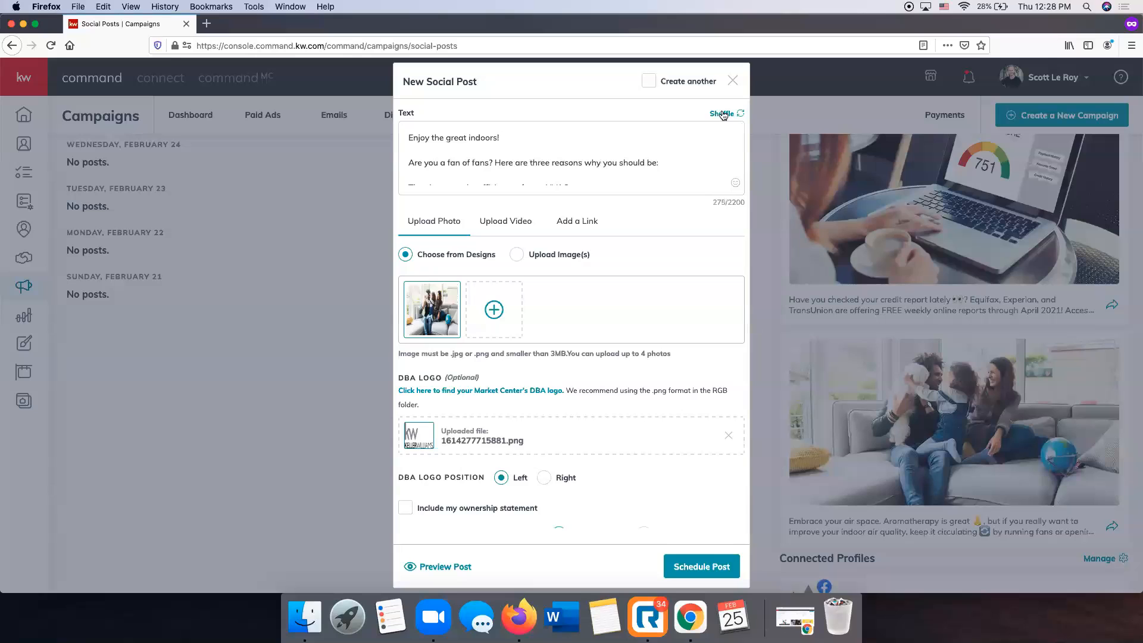
left_click(723, 114)
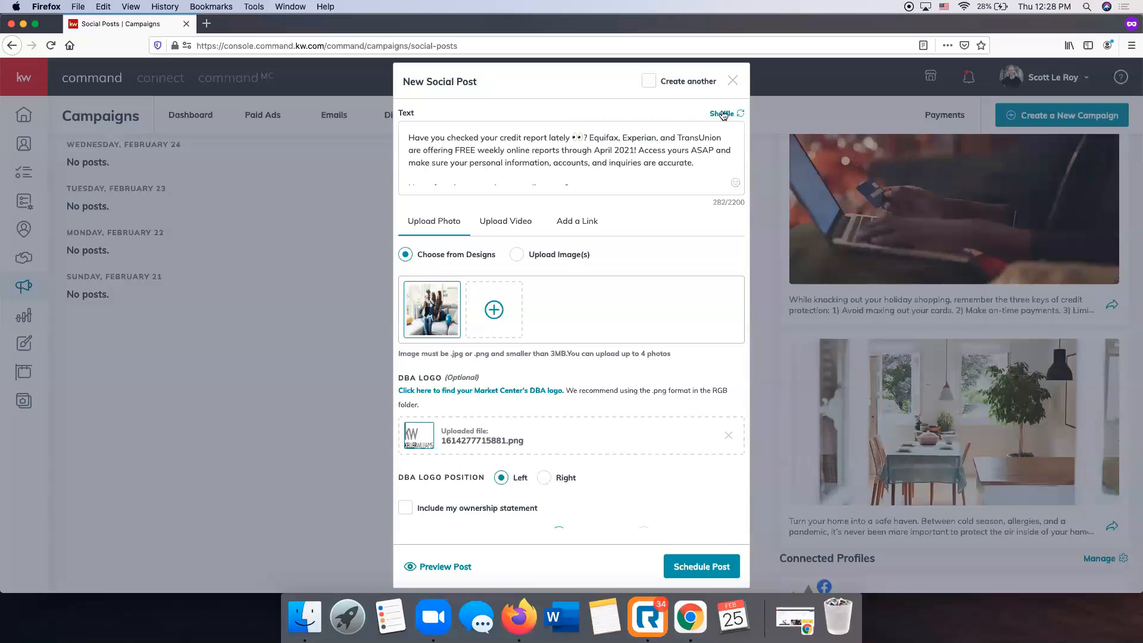
left_click(724, 114)
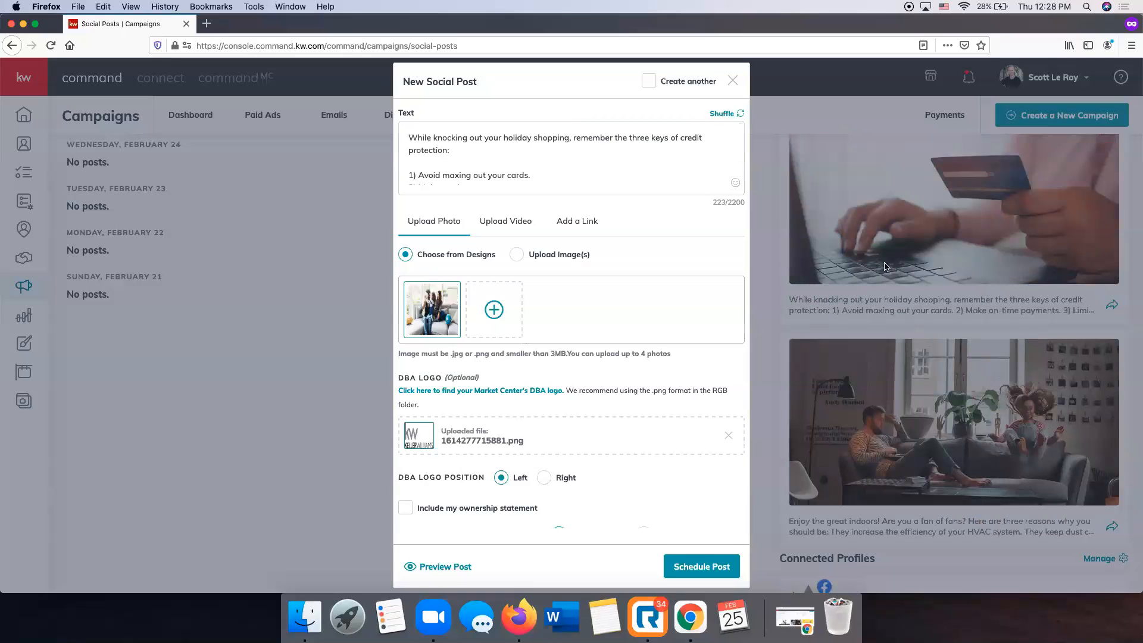
scroll(563, 339, "down", 5)
scroll(535, 268, "up", 5)
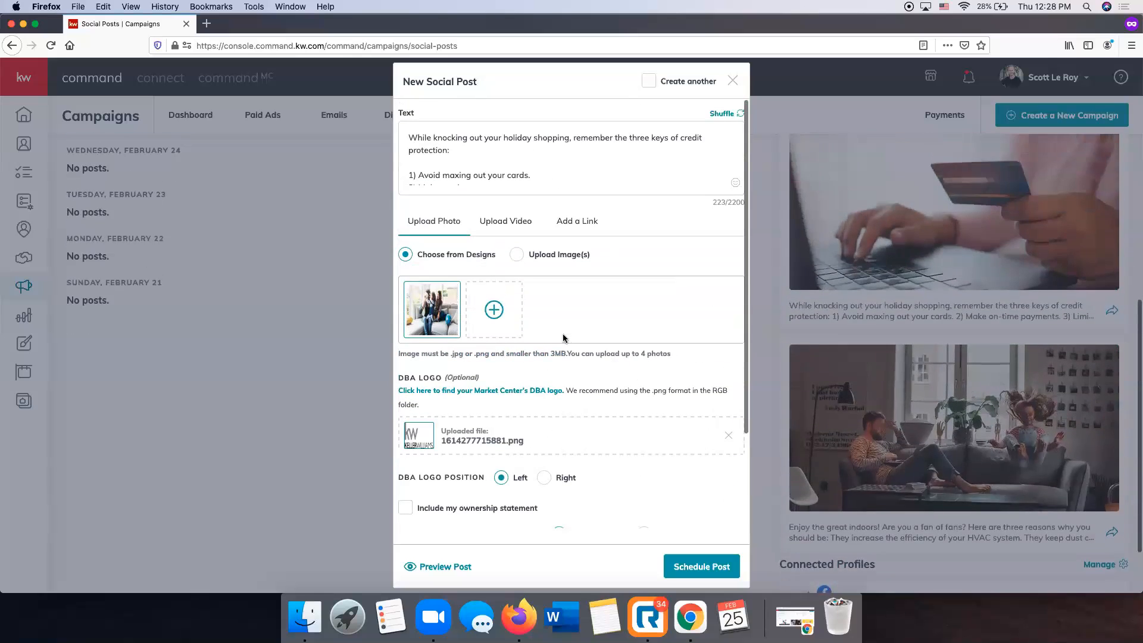
scroll(506, 178, "up", 2)
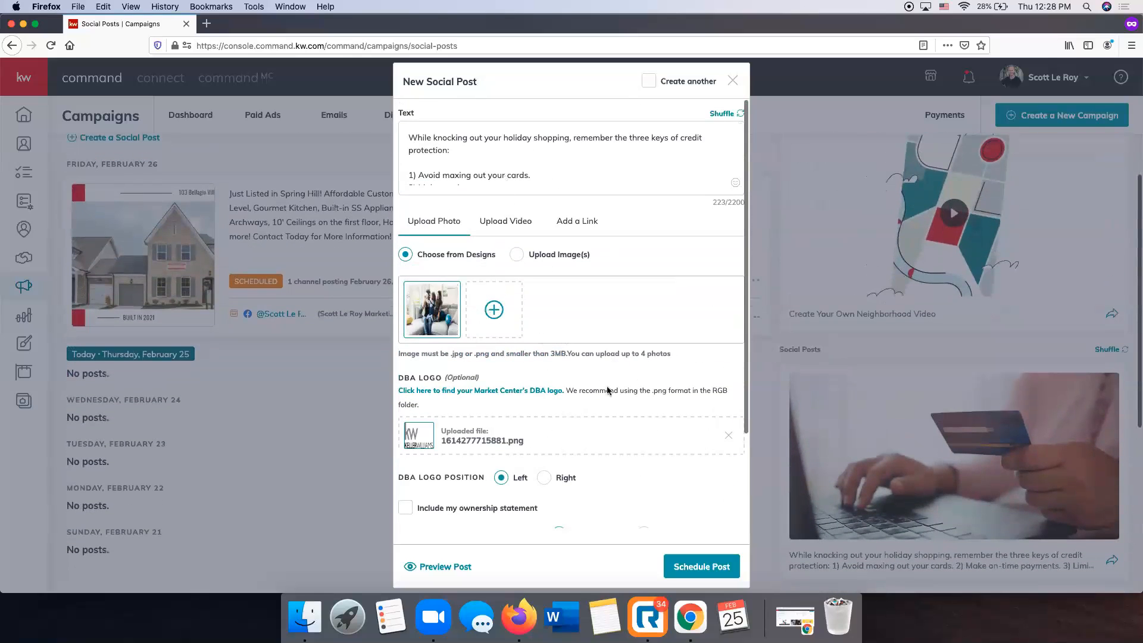
left_click(687, 568)
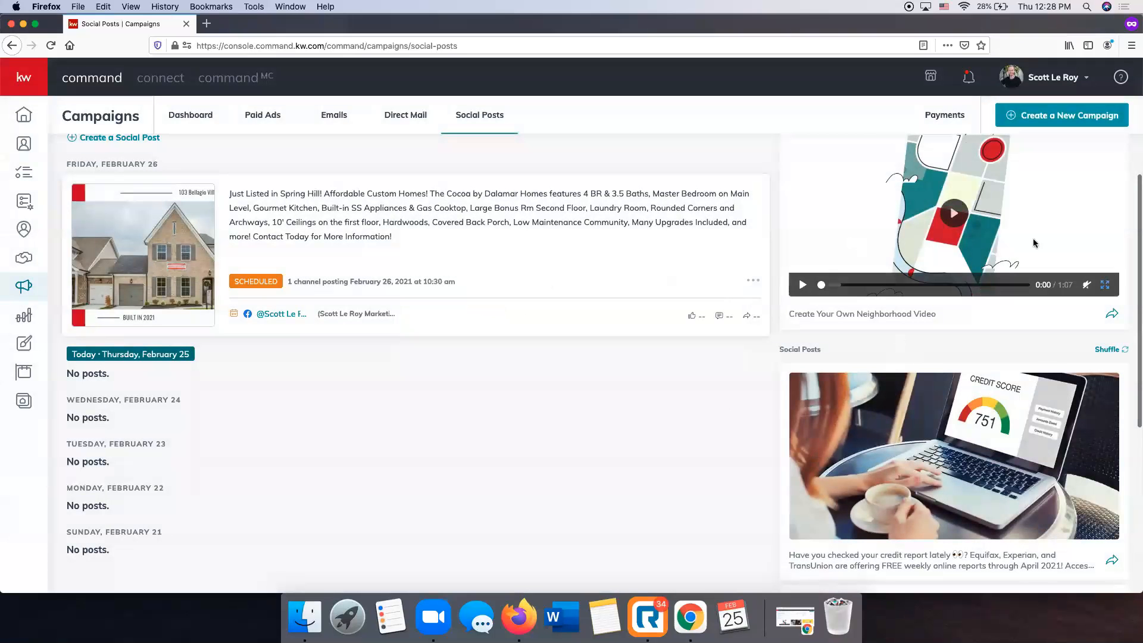
scroll(1012, 467, "up", 5)
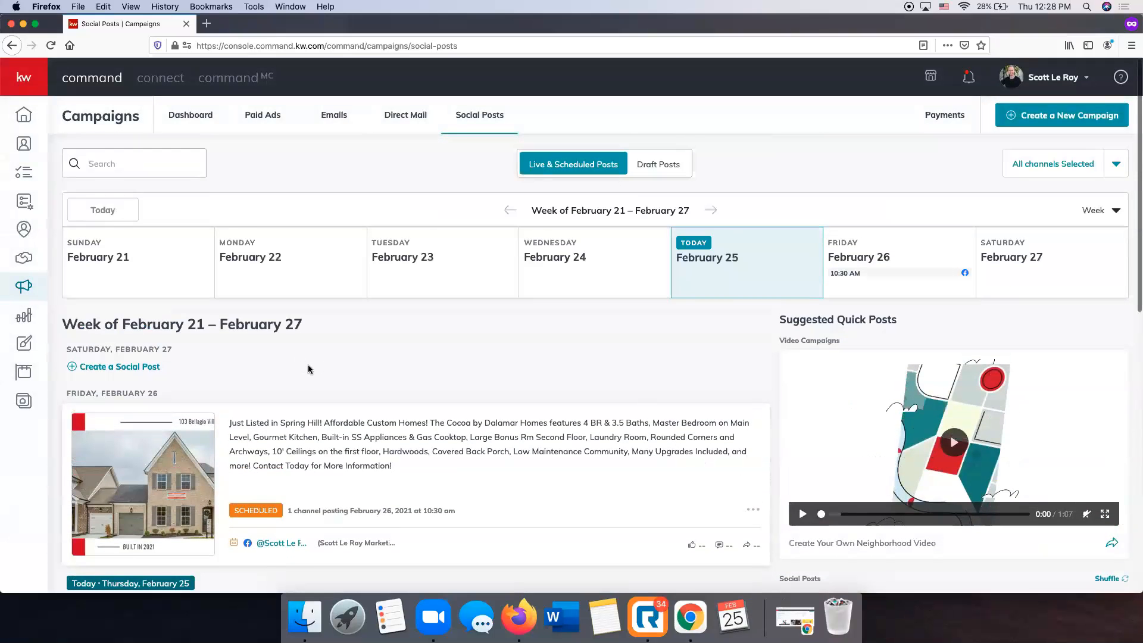
scroll(308, 364, "down", 1)
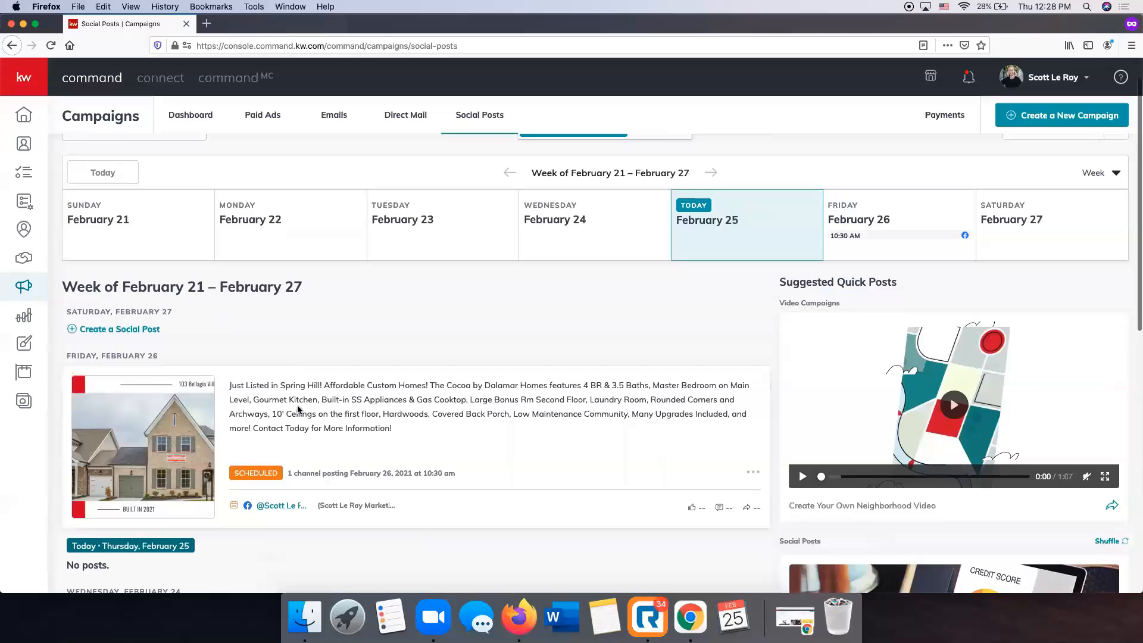
left_click(754, 475)
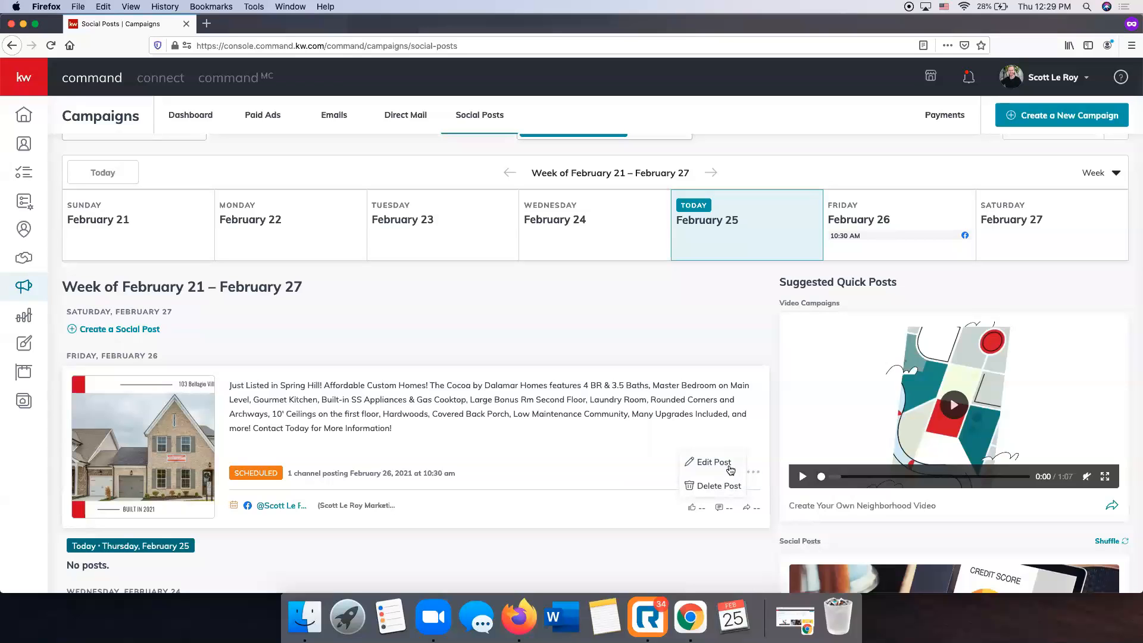
left_click(727, 468)
left_click(613, 368)
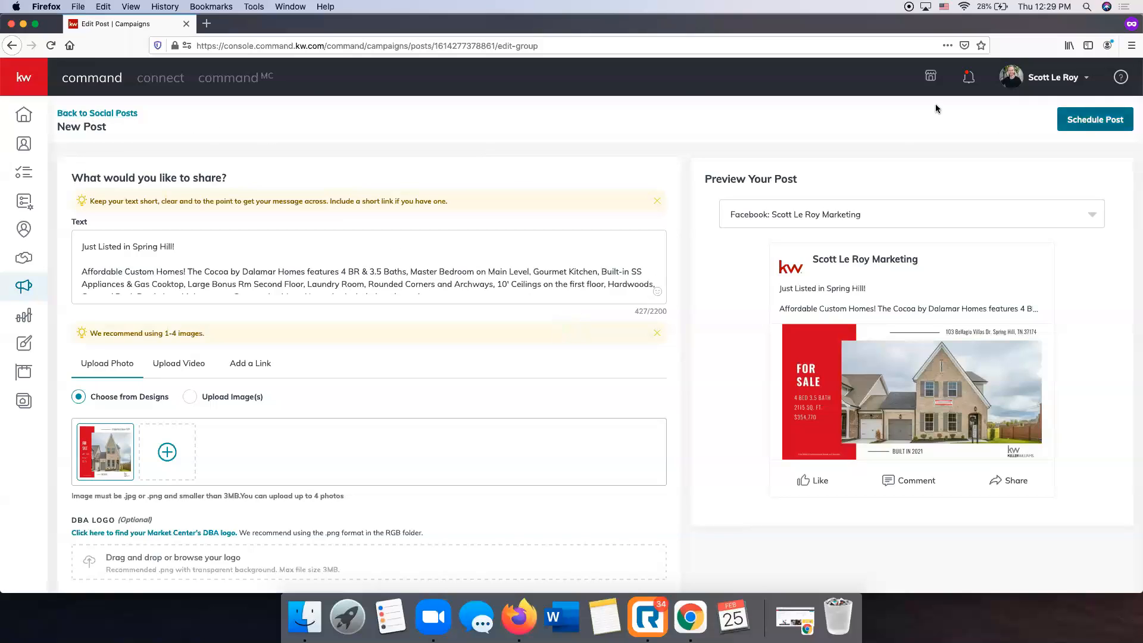
left_click(123, 119)
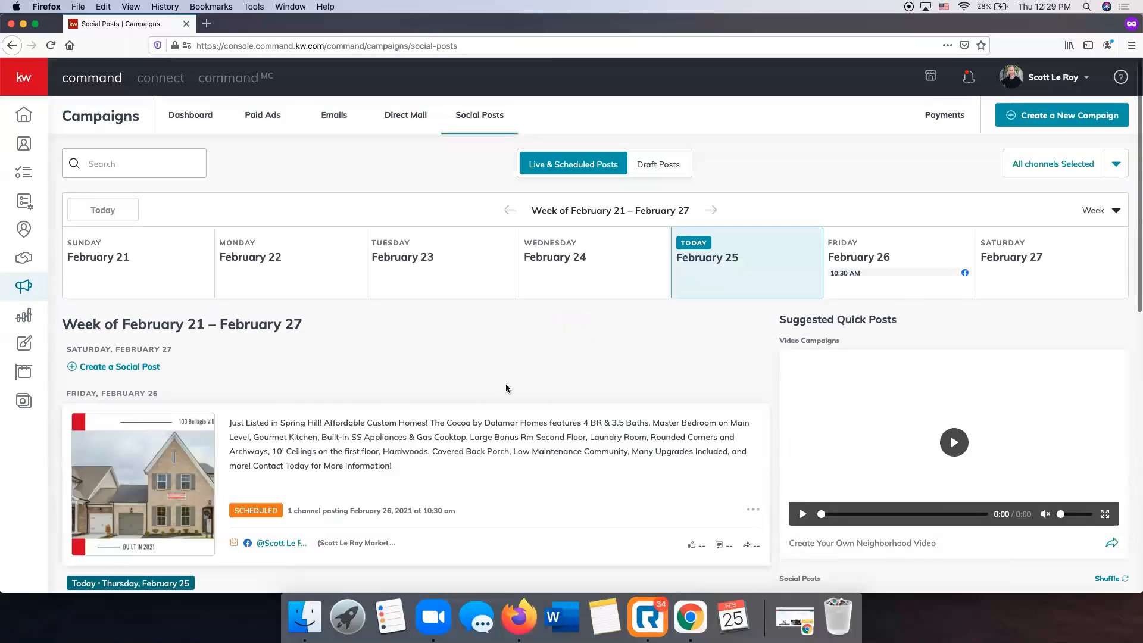
Delete the scheduled Spring Hill listing post and confirm the deletion.
scroll(506, 388, "down", 3)
left_click(753, 416)
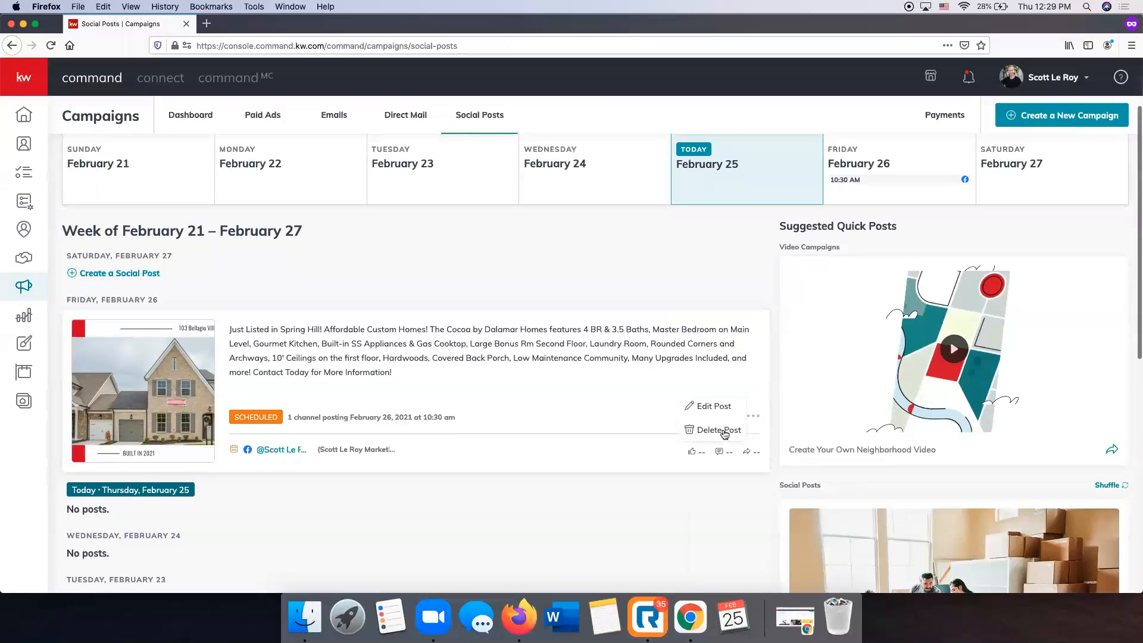
left_click(722, 430)
left_click(631, 369)
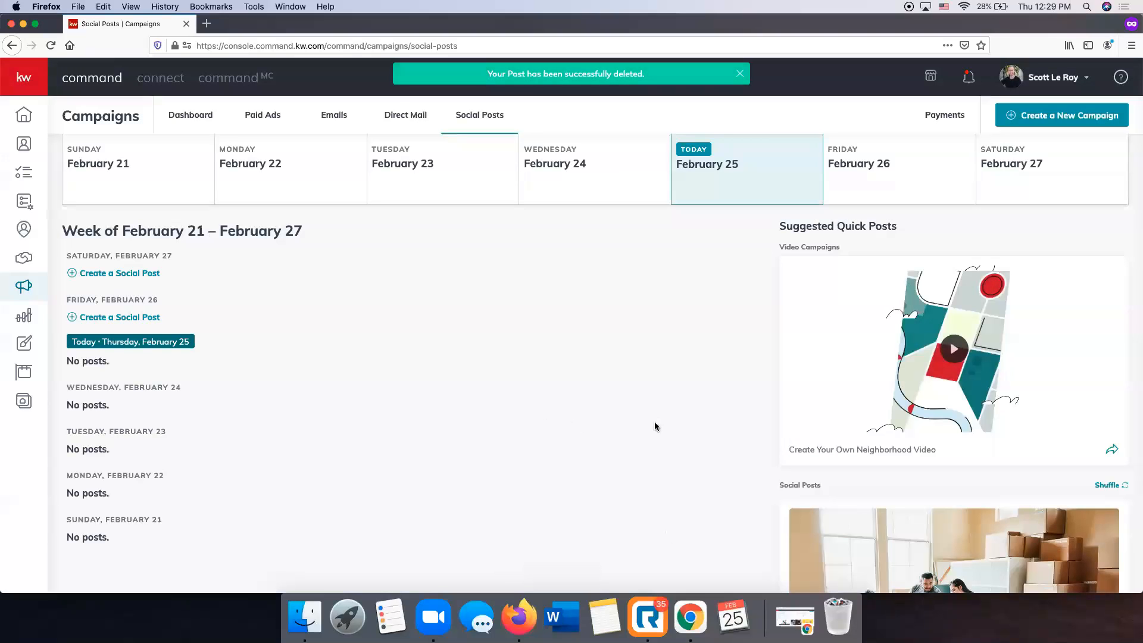
Verify the February 21–27 week is now empty, then switch to Email Campaigns.
scroll(655, 427, "up", 3)
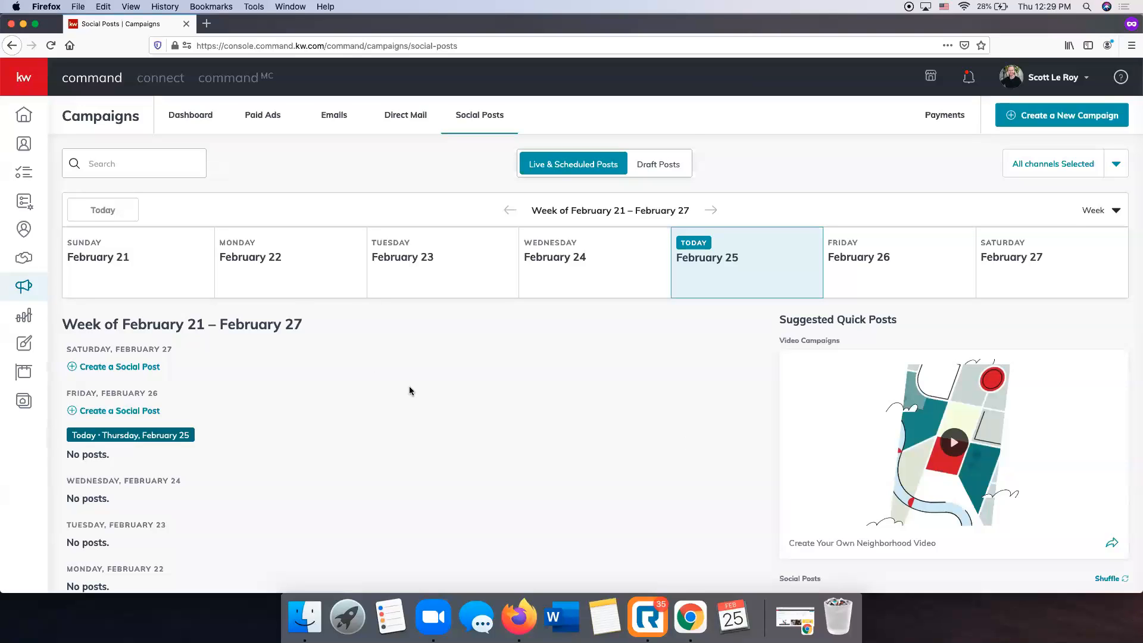
scroll(416, 386, "down", 5)
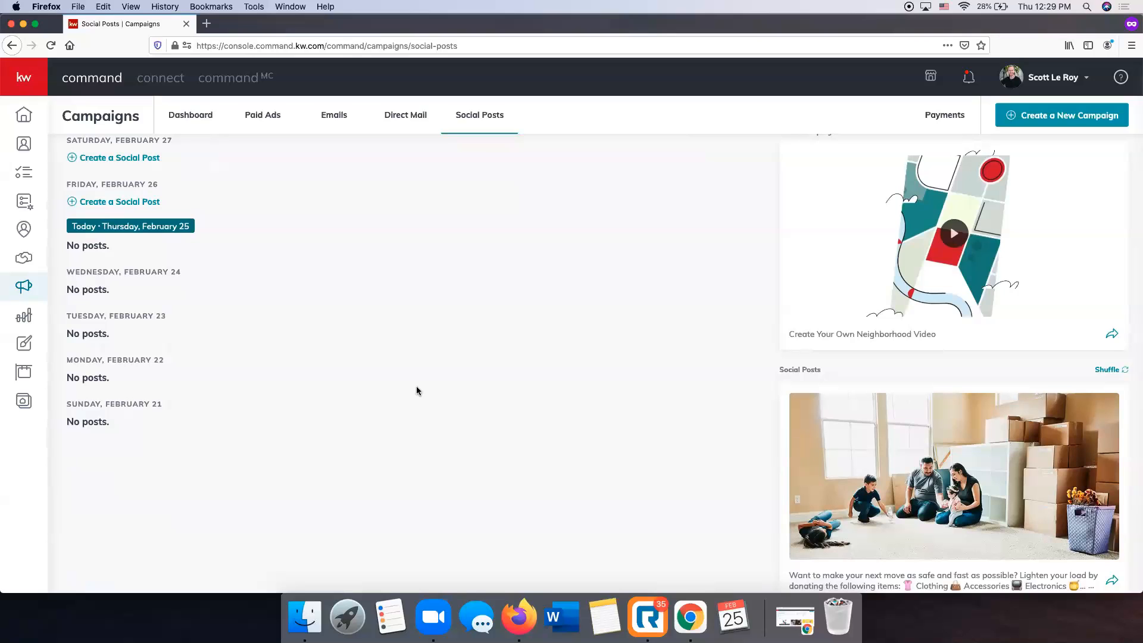
scroll(1046, 372, "up", 5)
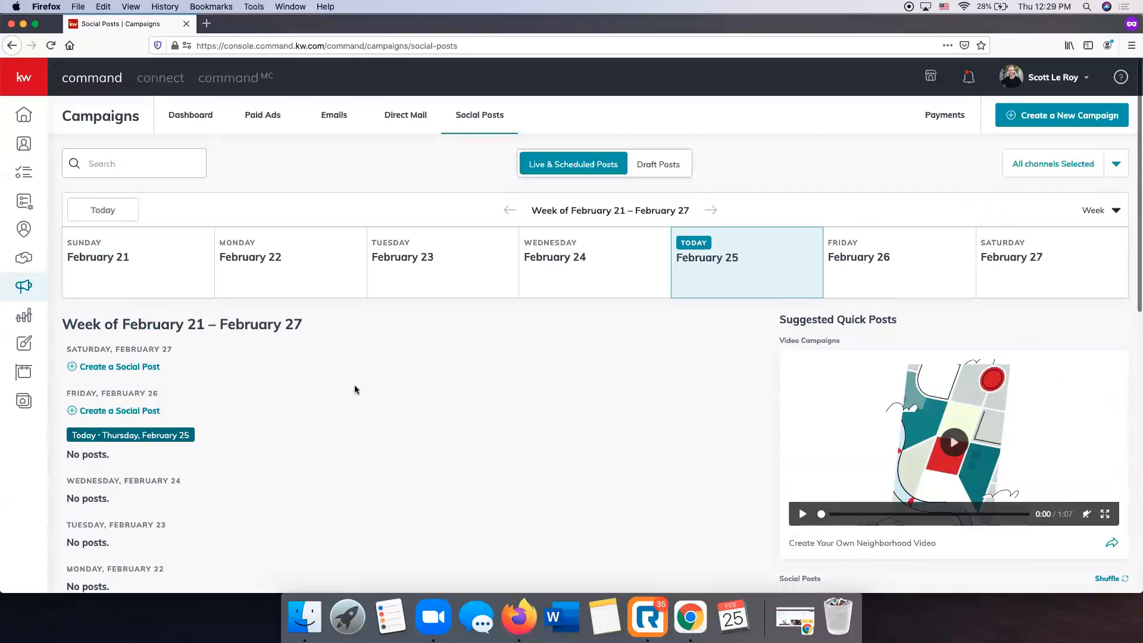
scroll(187, 249, "down", 3)
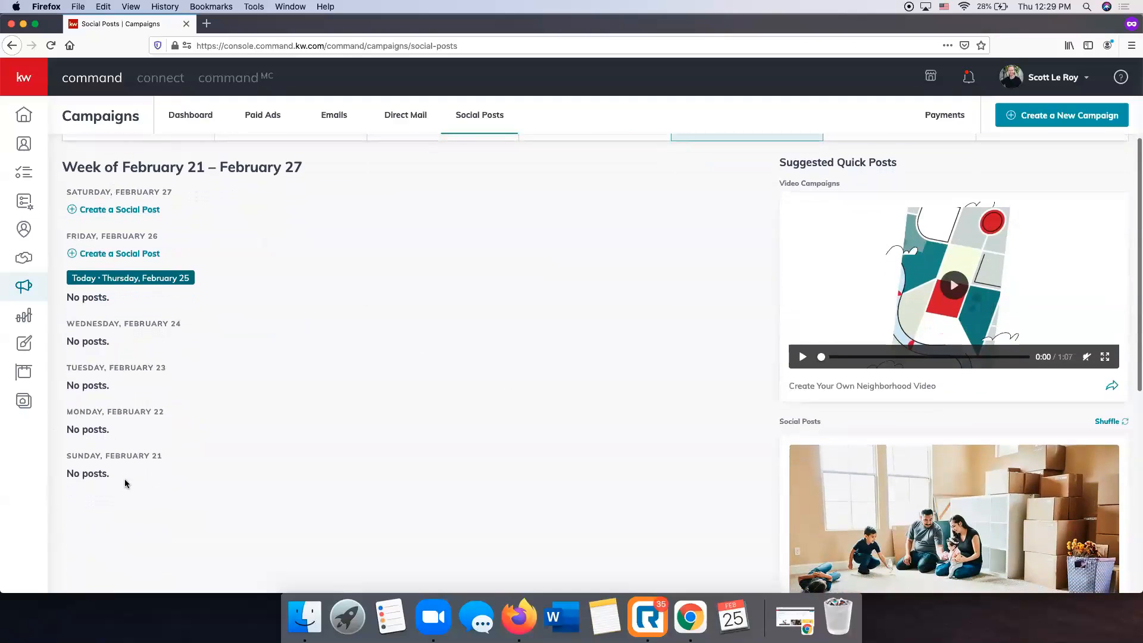
scroll(377, 449, "up", 3)
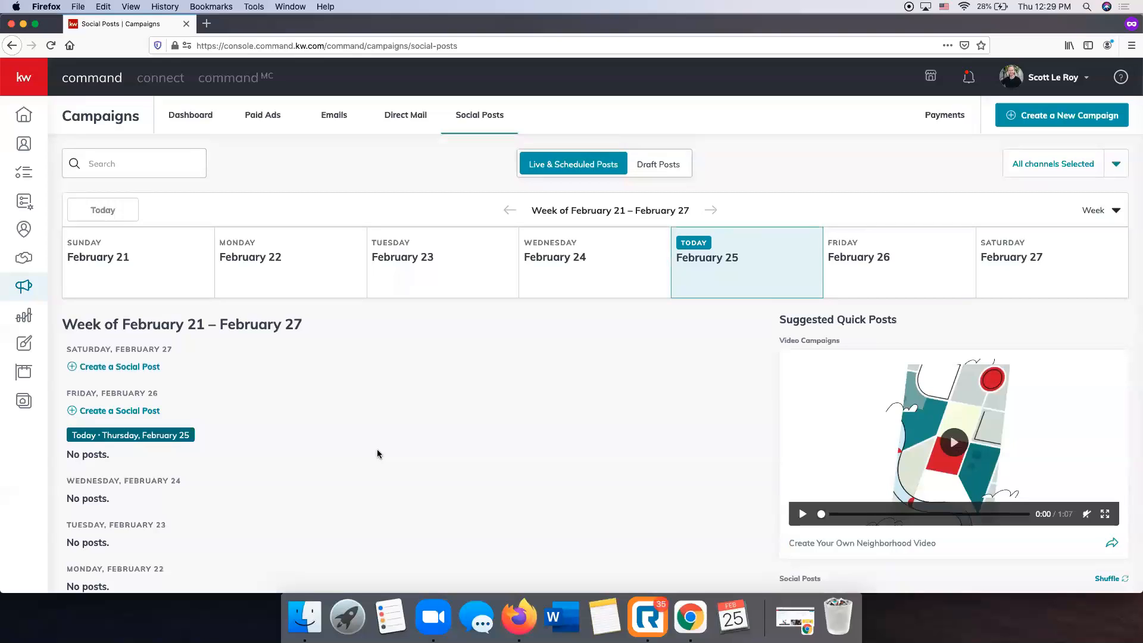
scroll(378, 454, "down", 1)
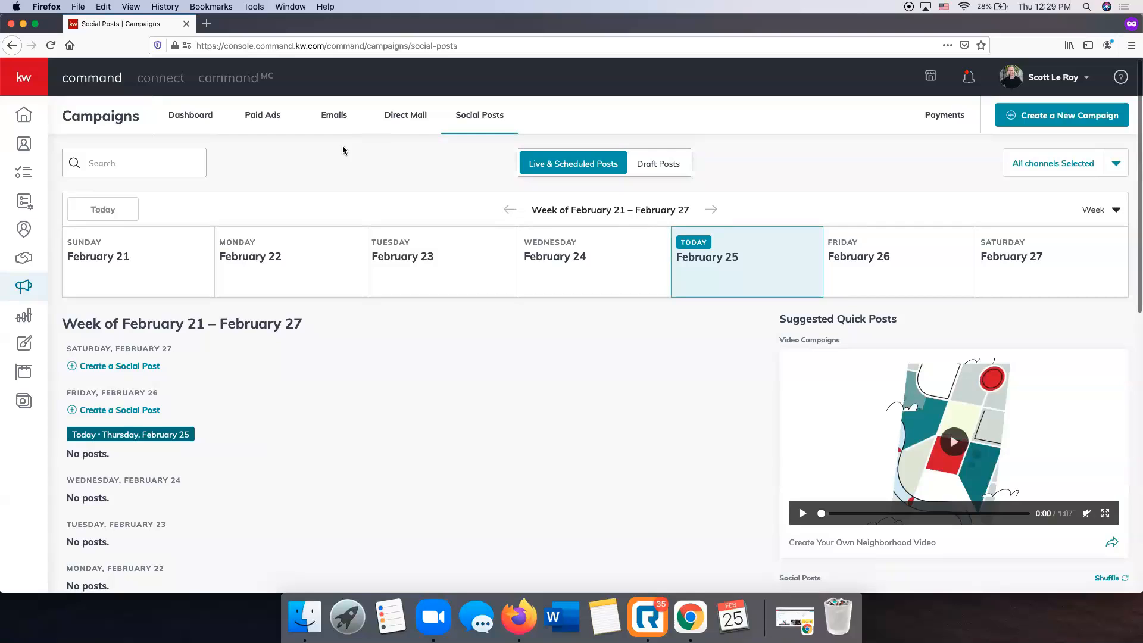
left_click(350, 117)
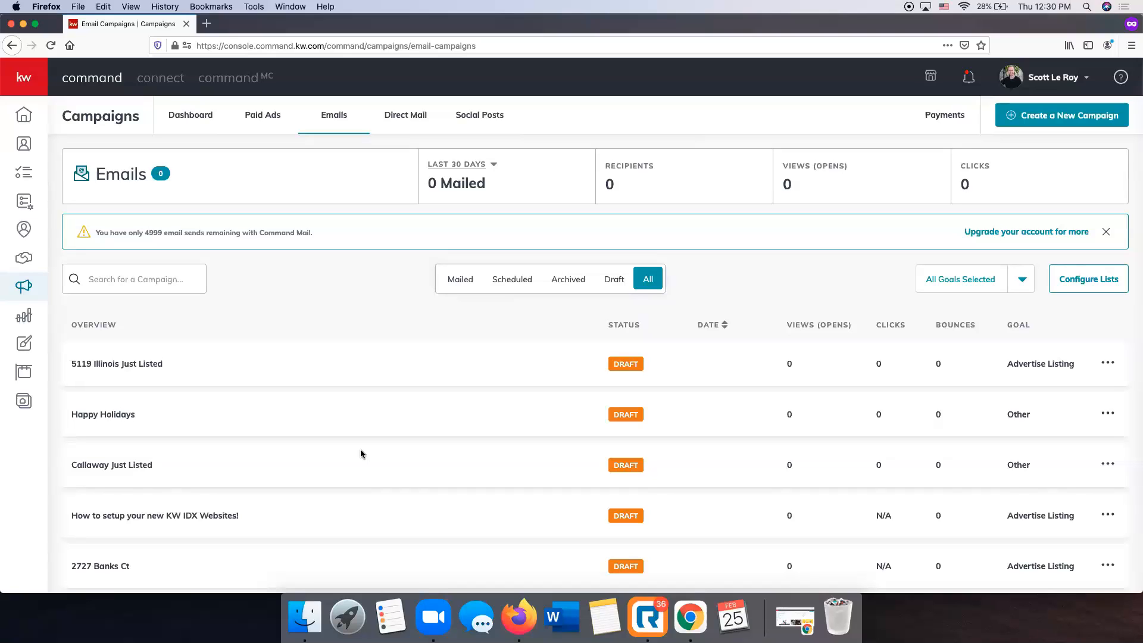
Browse the draft email campaigns, then start Create a New Campaign and dismiss the campaign type chooser.
scroll(361, 454, "down", 3)
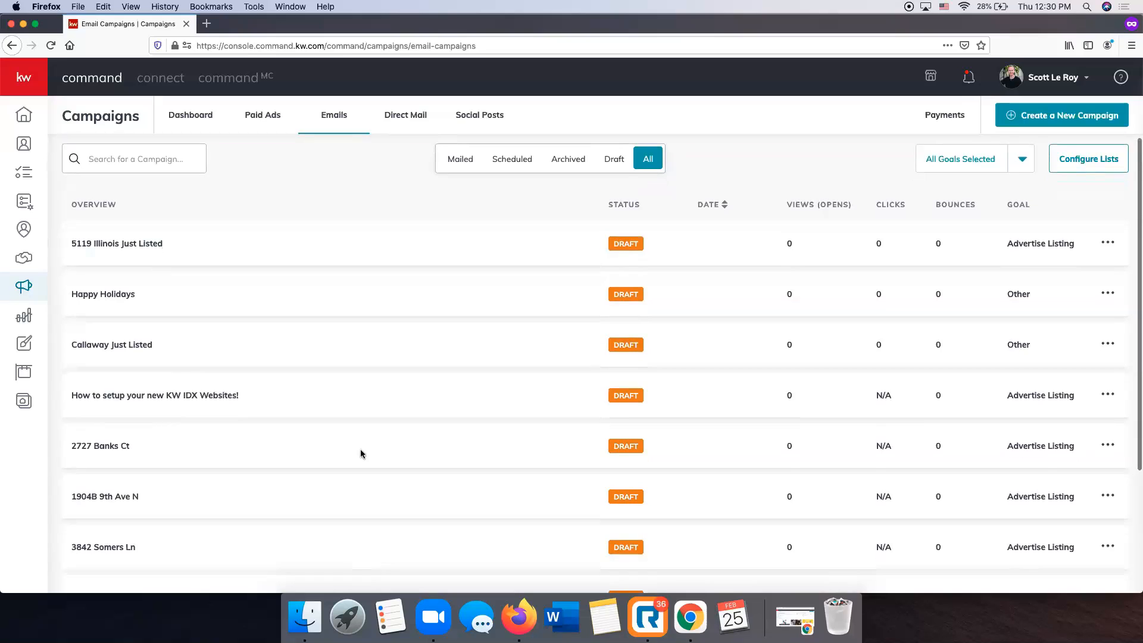
scroll(360, 454, "up", 3)
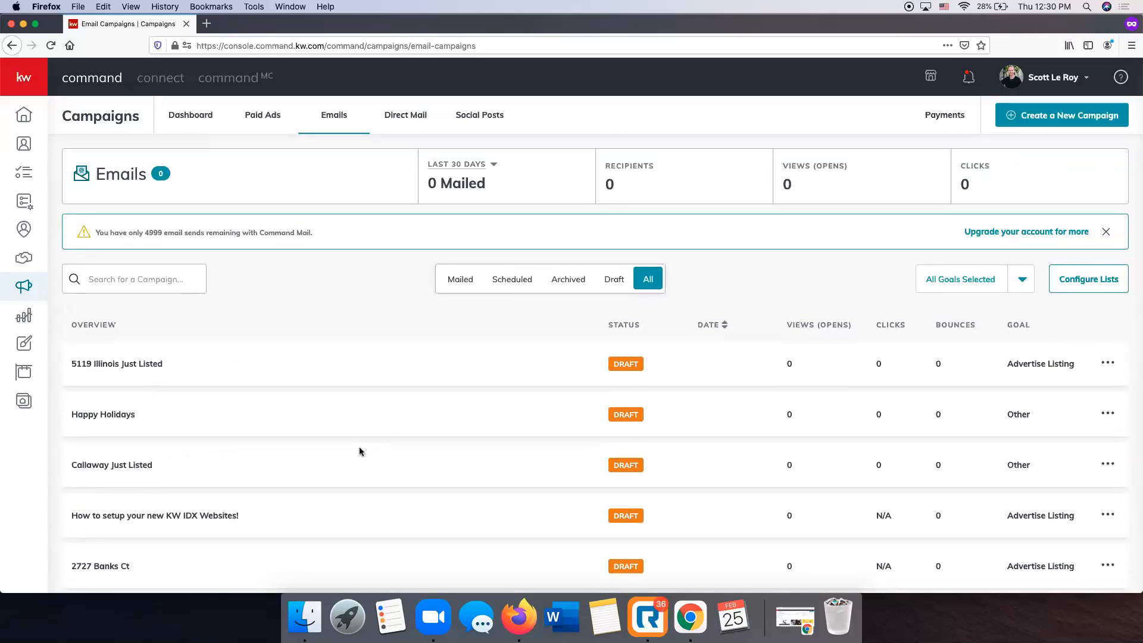
scroll(289, 288, "down", 4)
scroll(289, 288, "down", 2)
scroll(289, 288, "up", 5)
left_click(1049, 117)
left_click(731, 207)
Open Configure Lists to show the Email List (55) and Email Blast List (3).
left_click(1094, 290)
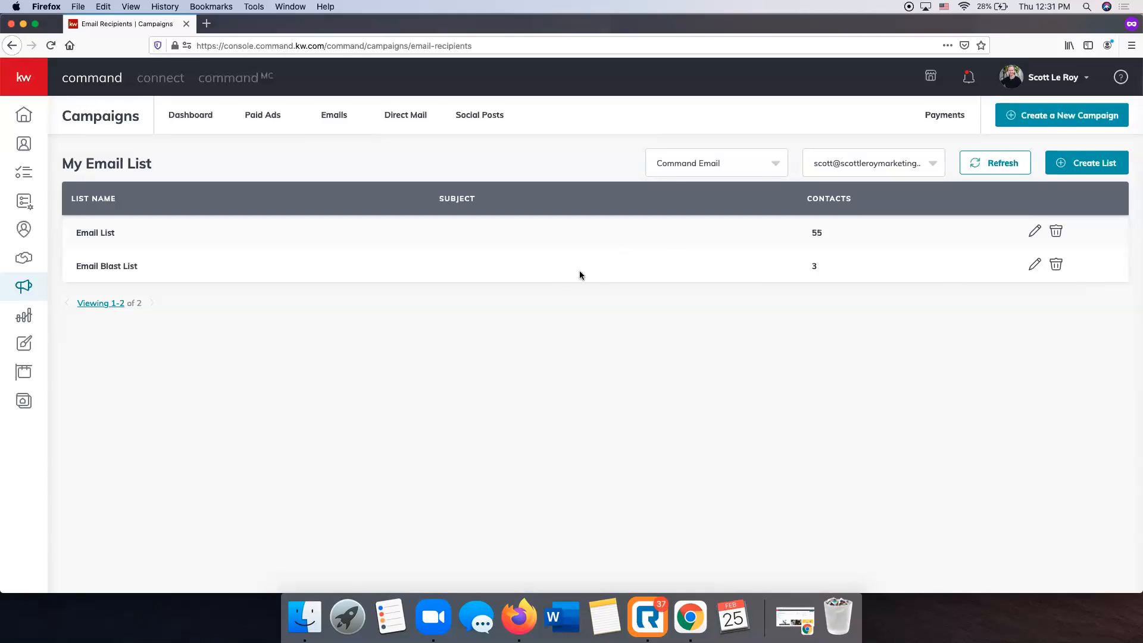
Start a new email list, tick the first, third and fourth contacts, and name it 'Friends'.
left_click(1094, 167)
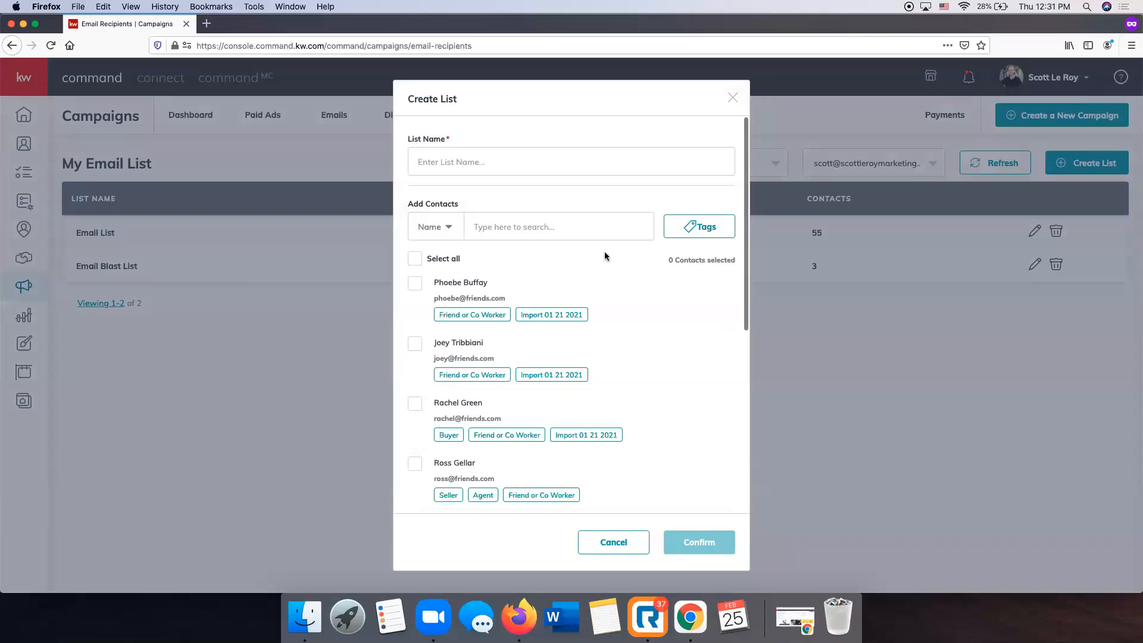
left_click(415, 283)
left_click(415, 404)
left_click(415, 469)
left_click(455, 160)
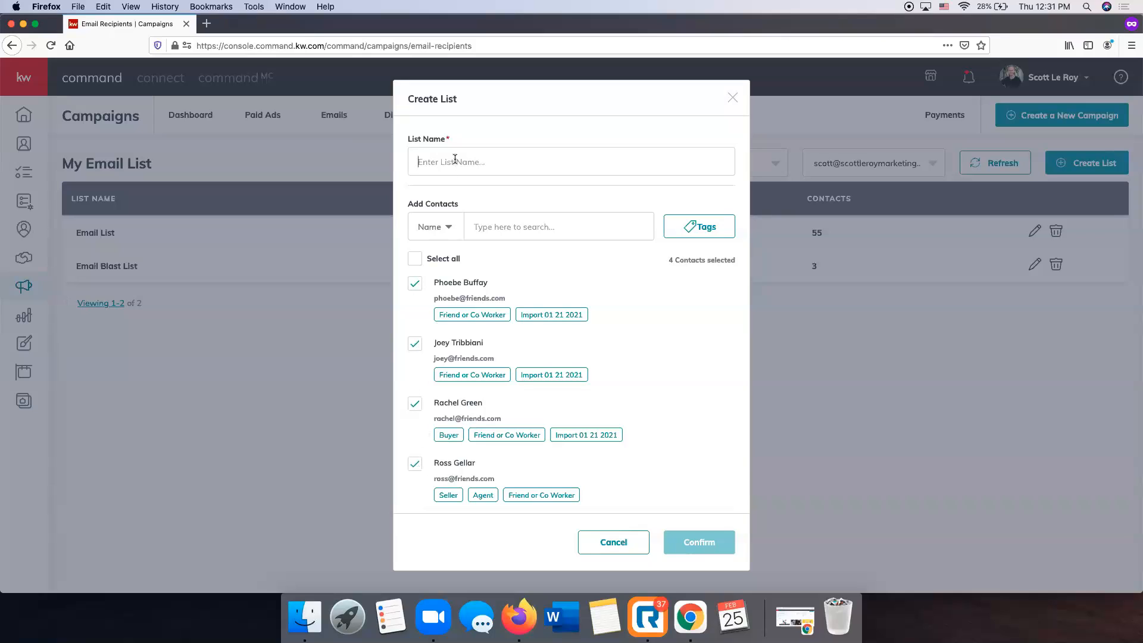
type("Friends")
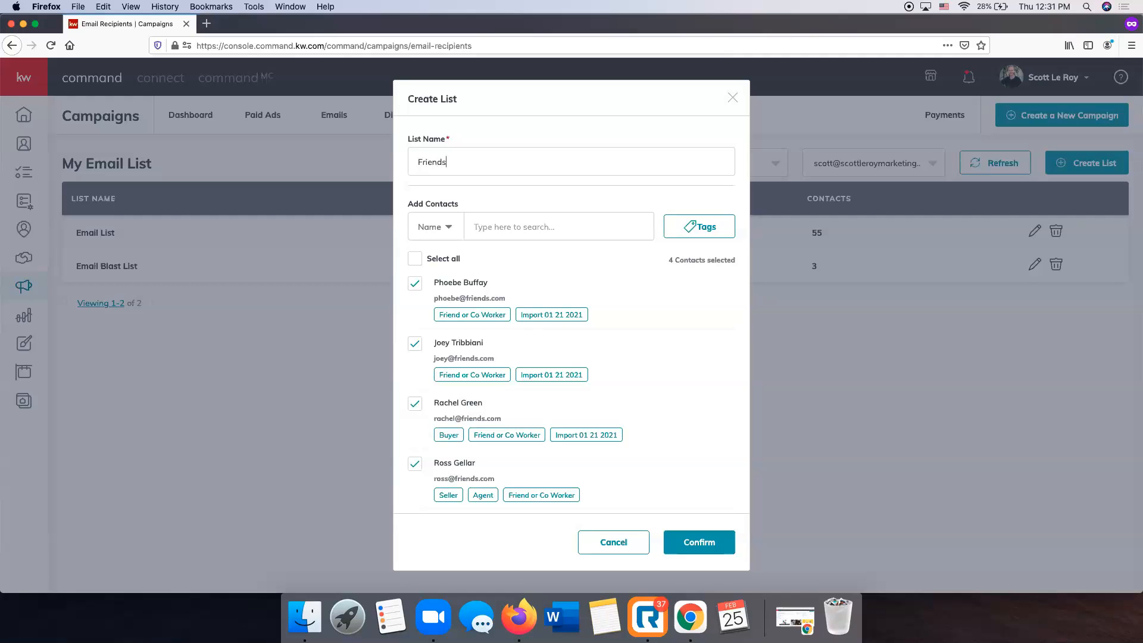
Keep the contact search set to name and close the tag filter without choosing tags.
scroll(653, 393, "down", 5)
scroll(651, 394, "up", 5)
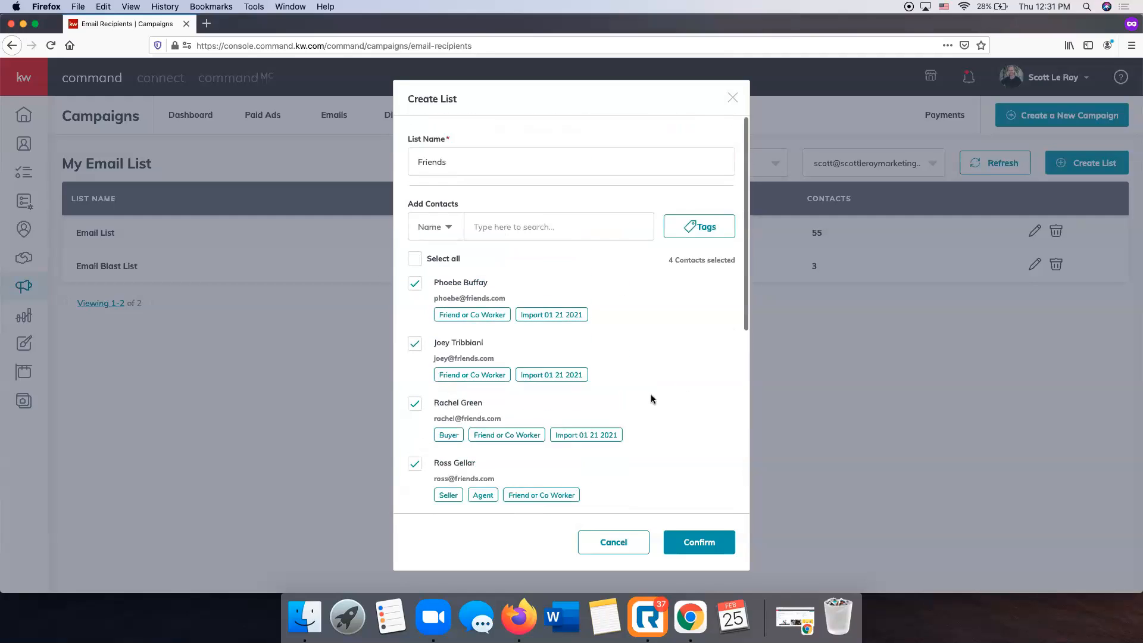
left_click(444, 229)
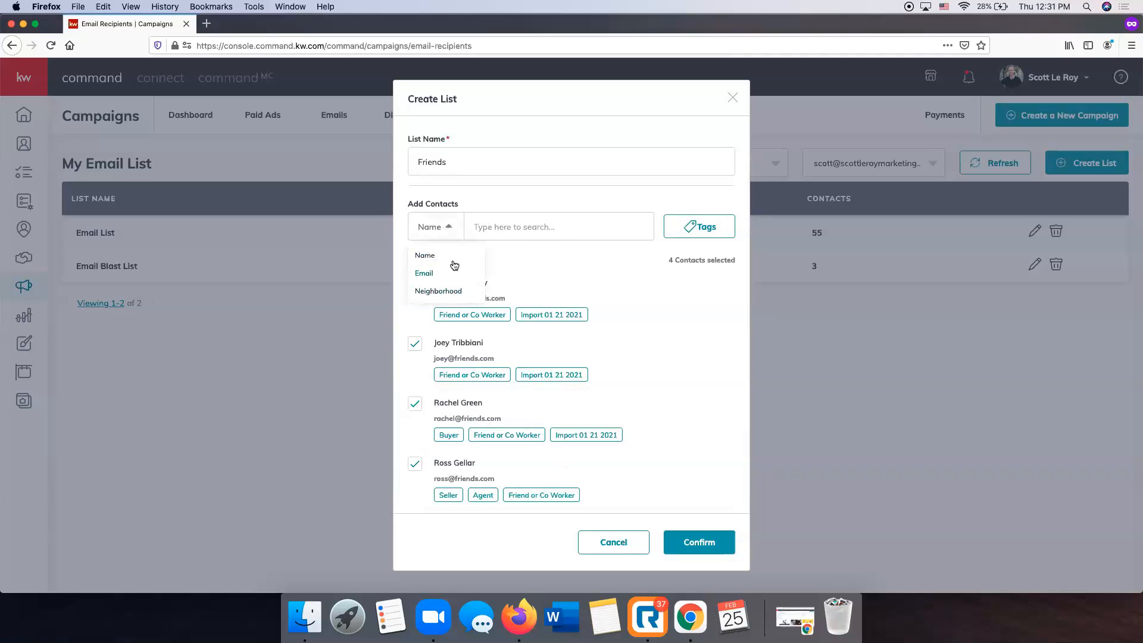
left_click(504, 227)
left_click(716, 236)
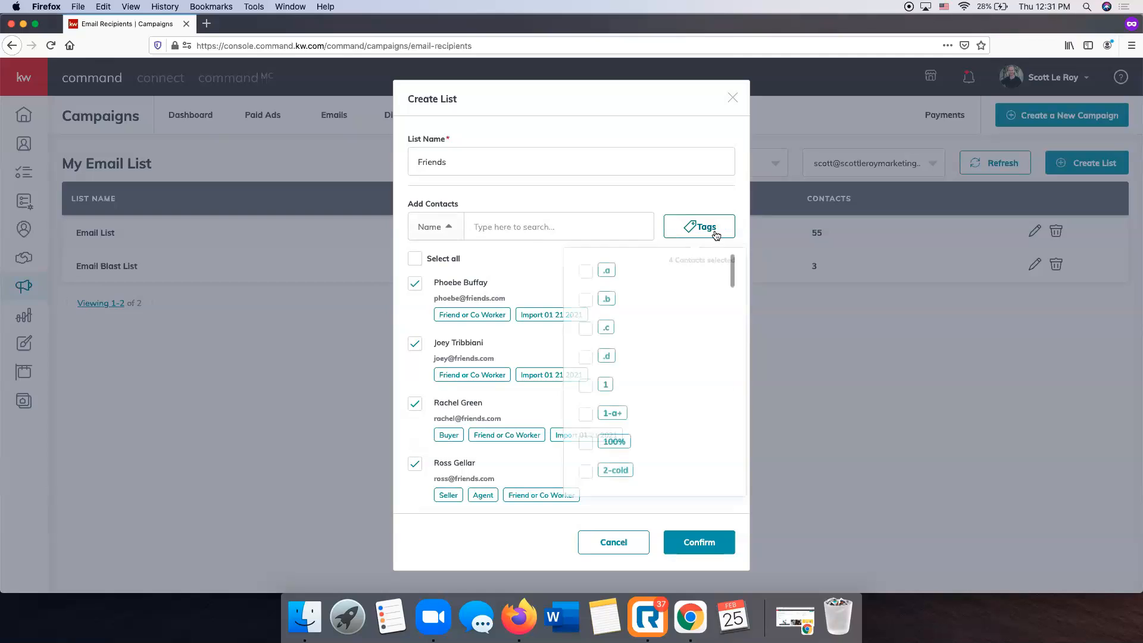
scroll(682, 333, "down", 3)
scroll(696, 328, "up", 3)
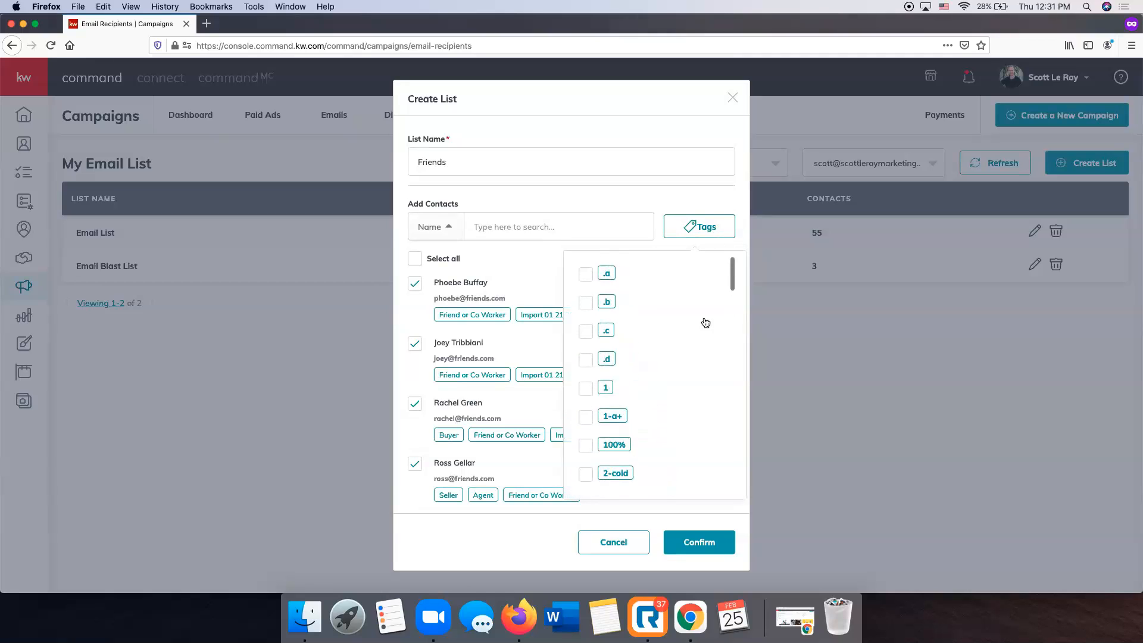
left_click(709, 195)
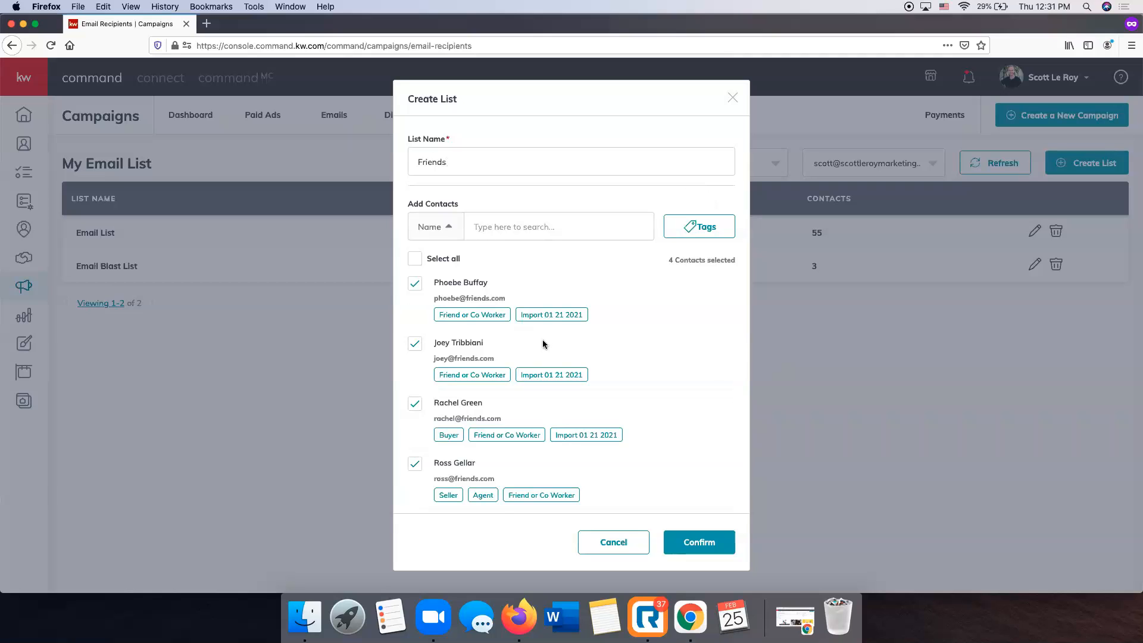
Tick the fifth contact and confirm, saving the Friends list with 6 contacts.
scroll(541, 339, "down", 3)
left_click(416, 430)
scroll(419, 424, "down", 3)
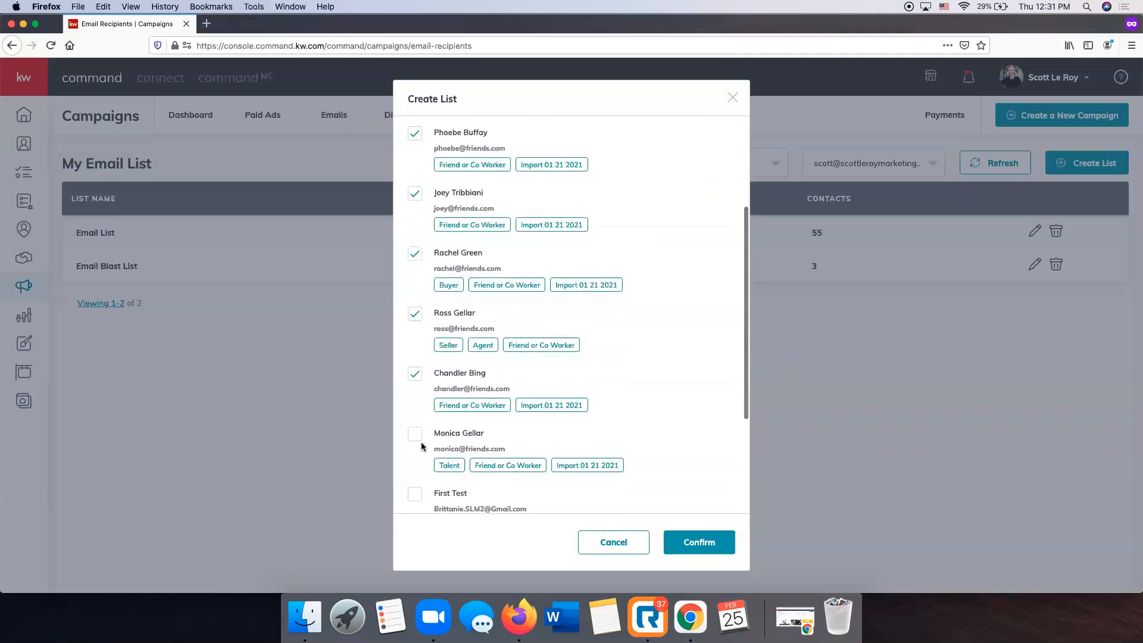
scroll(604, 397, "up", 5)
left_click(722, 548)
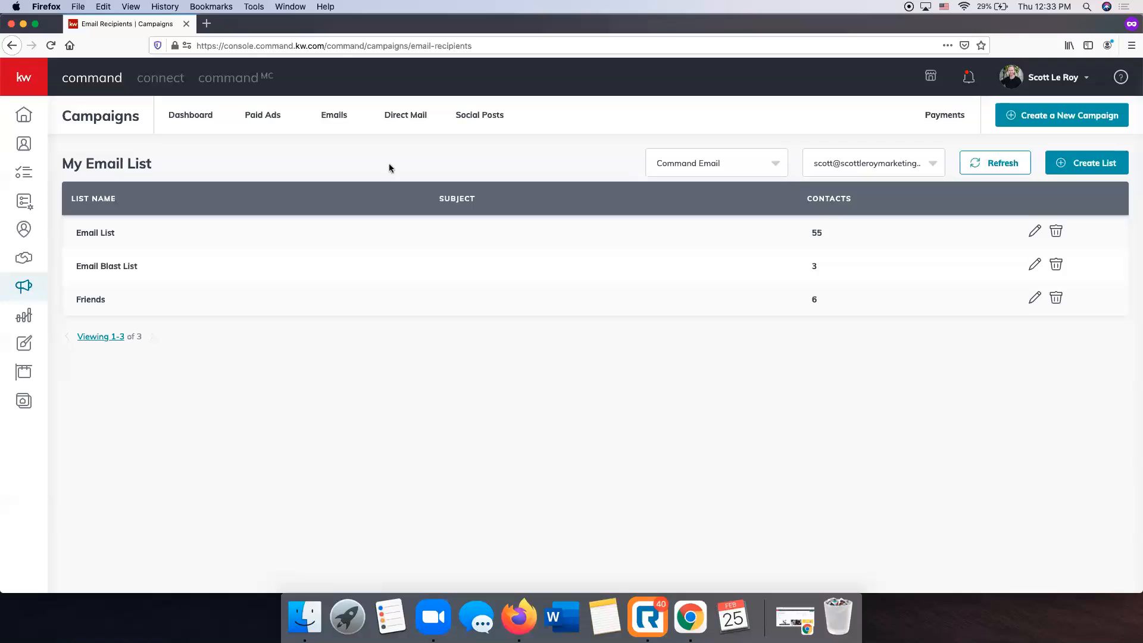
left_click(338, 118)
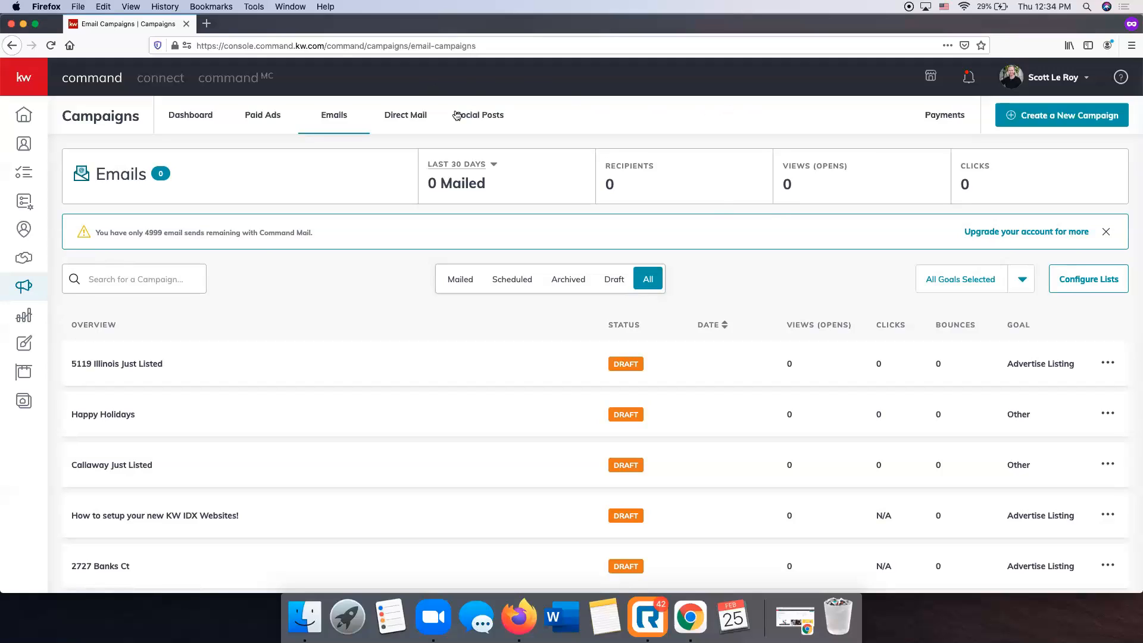
On the Social Posts calendar, share the suggested cold-and-flu post as a new post.
left_click(491, 122)
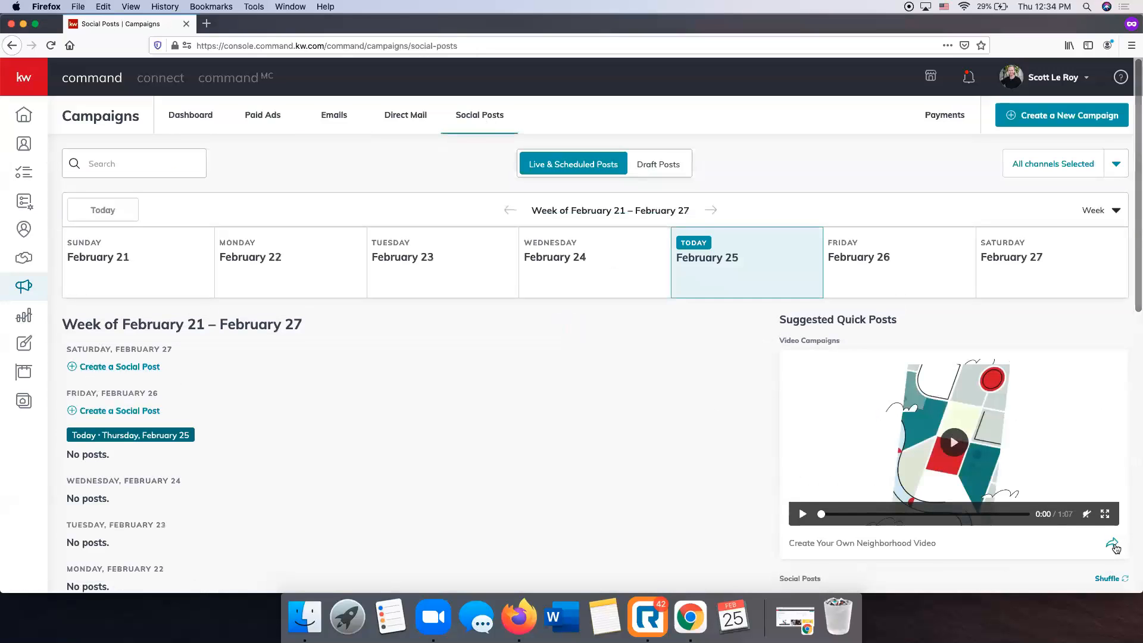
scroll(1113, 553, "down", 3)
scroll(1115, 549, "down", 2)
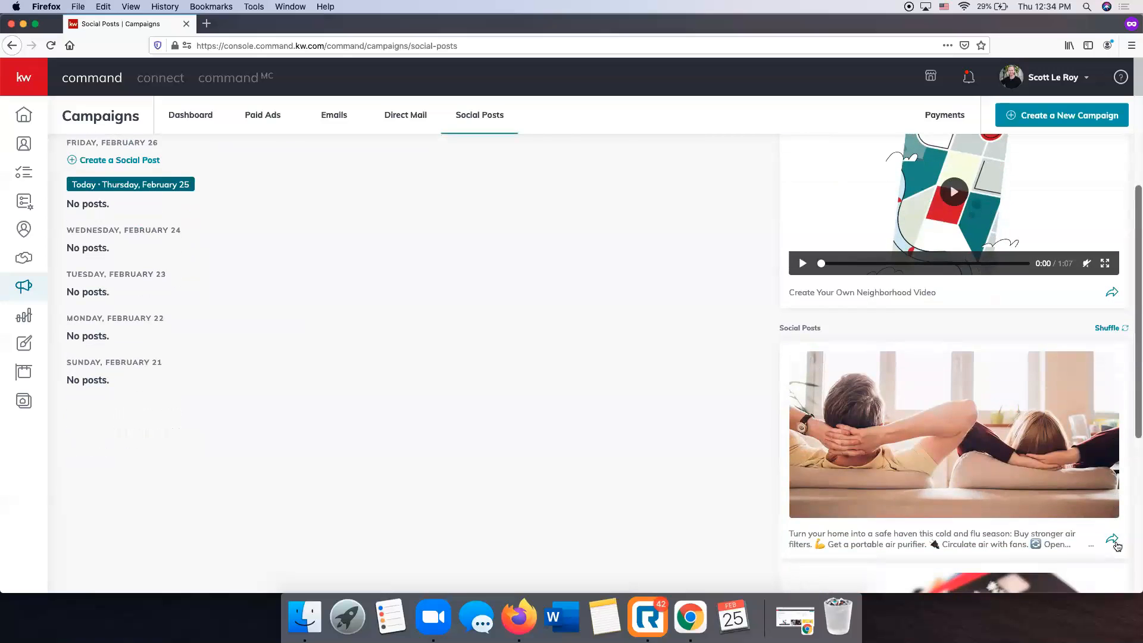
left_click(1117, 543)
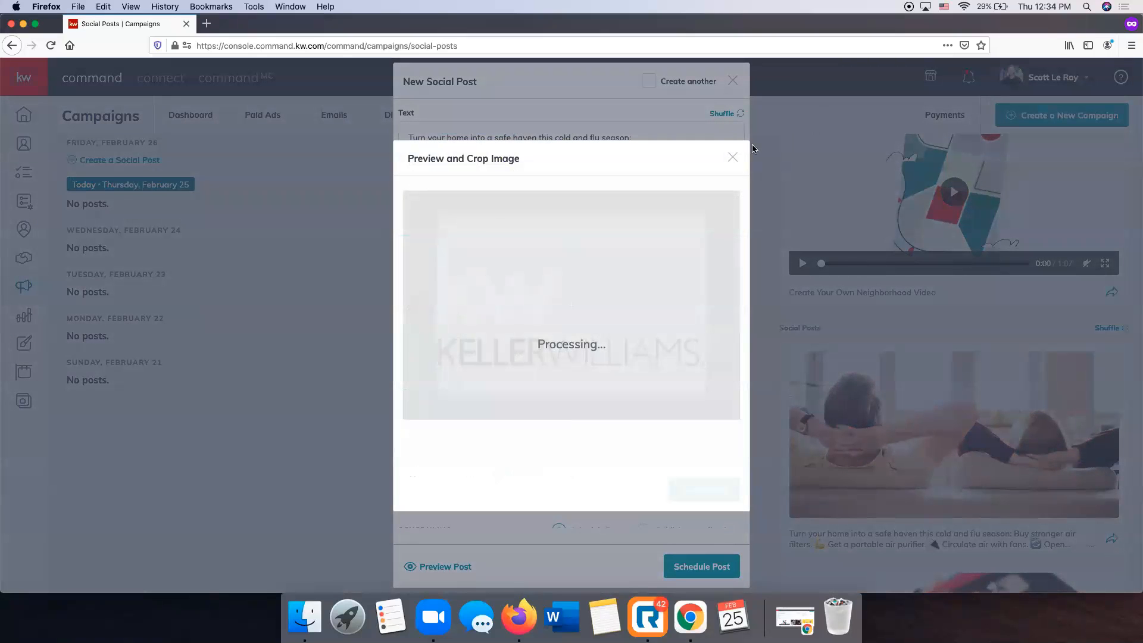
left_click(733, 158)
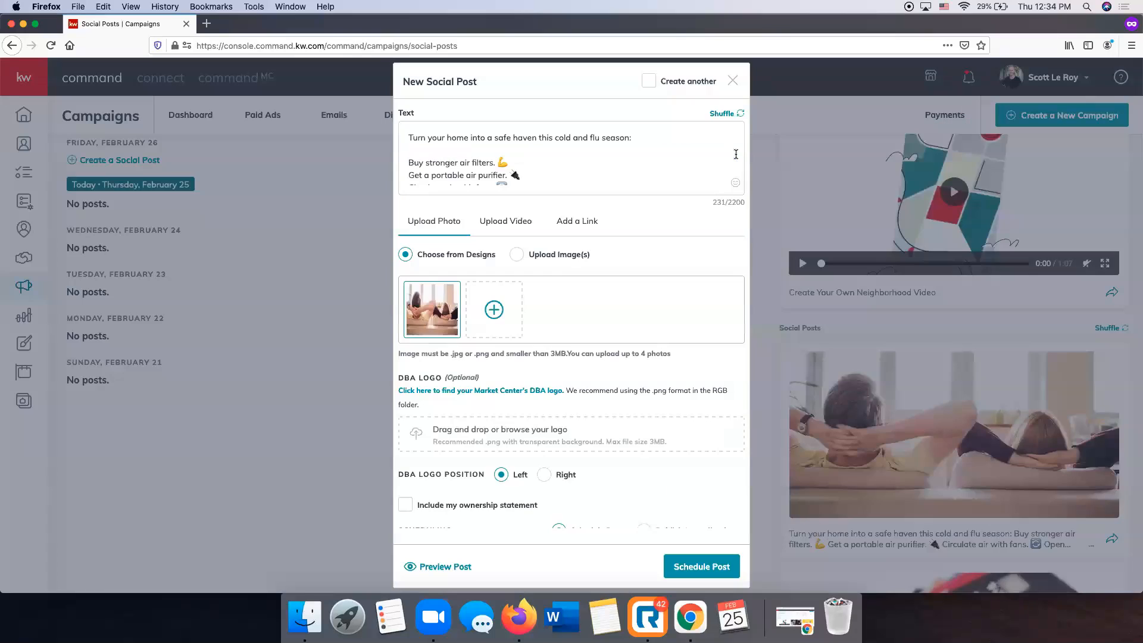
Preview the cold-and-flu post and schedule it on Facebook for February 26, 2021, 10:00 AM.
scroll(698, 525, "up", 1)
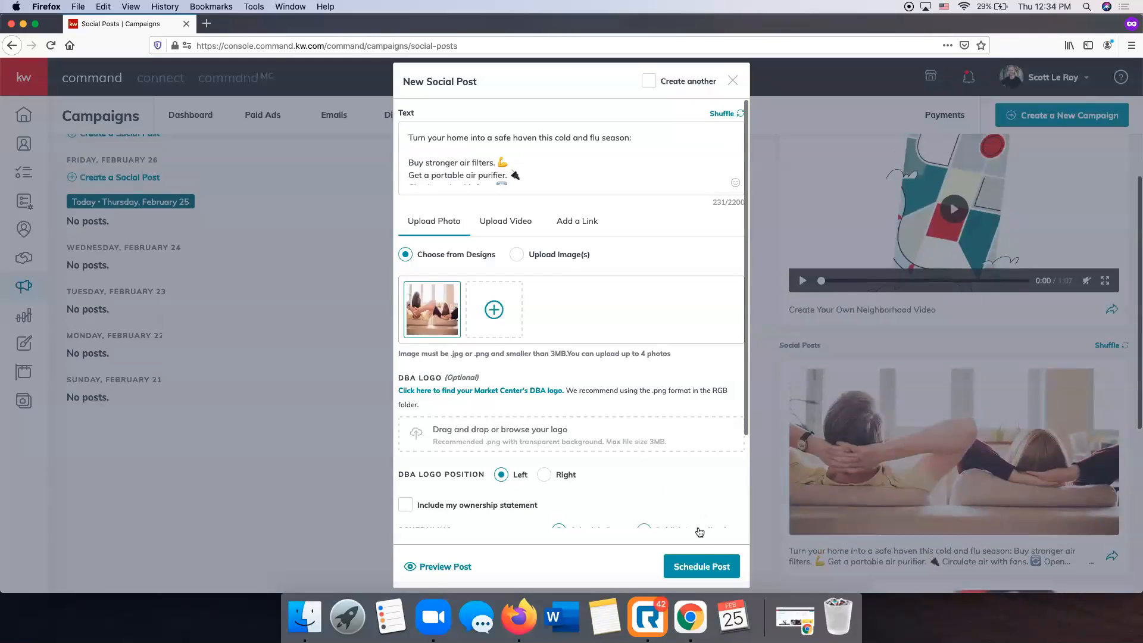
left_click(702, 566)
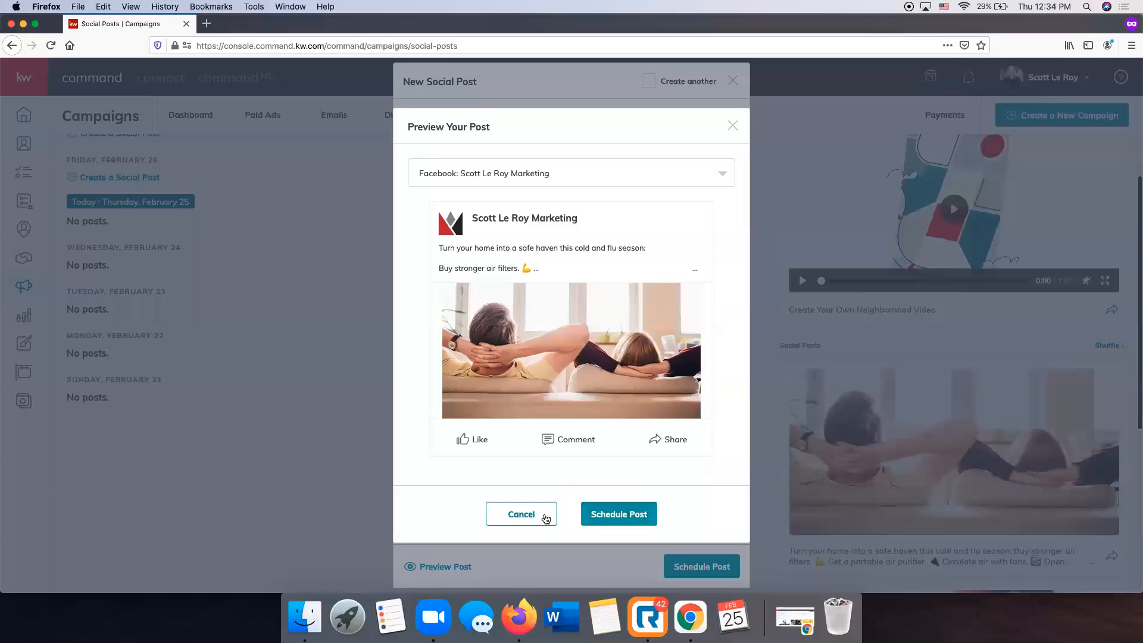
left_click(522, 514)
scroll(550, 438, "down", 2)
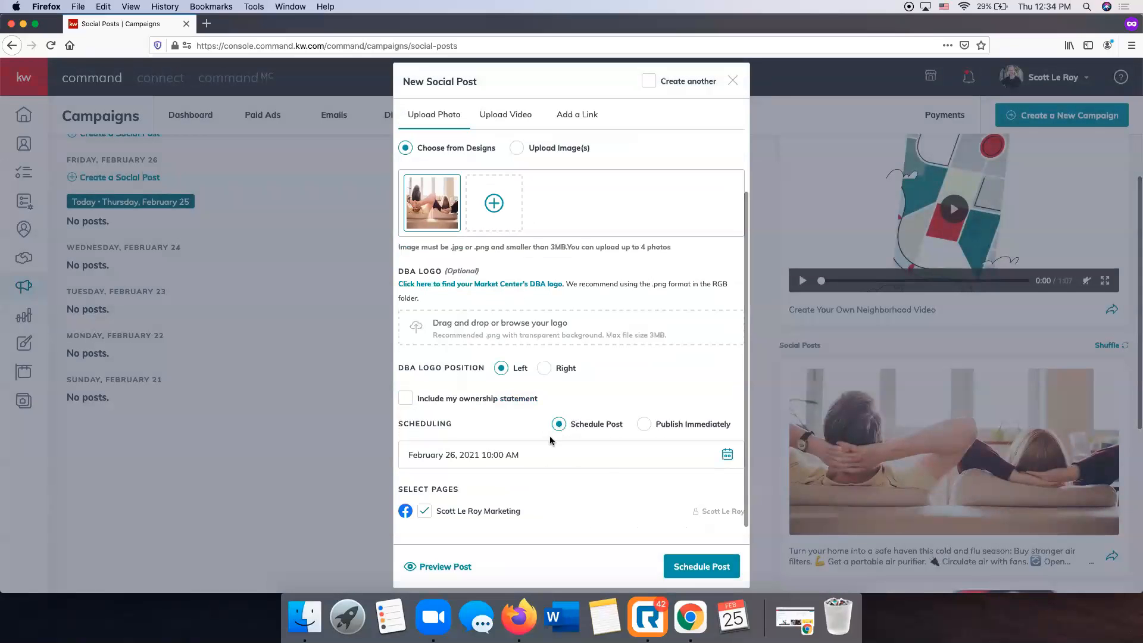
left_click(702, 566)
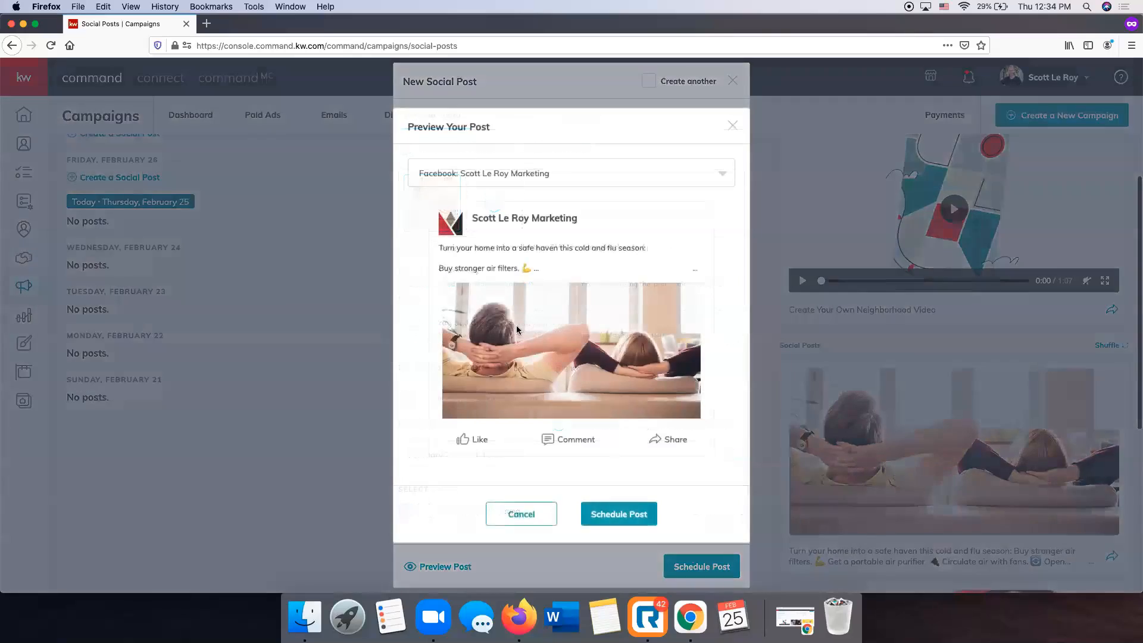
left_click(610, 513)
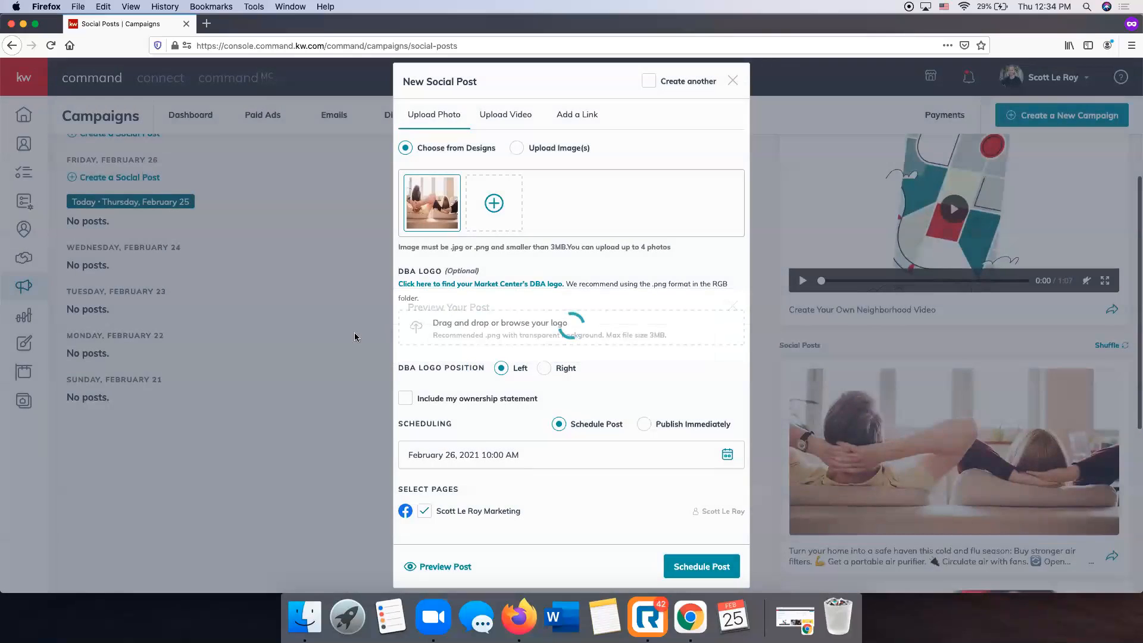
left_click(755, 280)
Delete the February 26 cold-and-flu Facebook post, then go back to the Email Campaigns list.
scroll(753, 279, "up", 2)
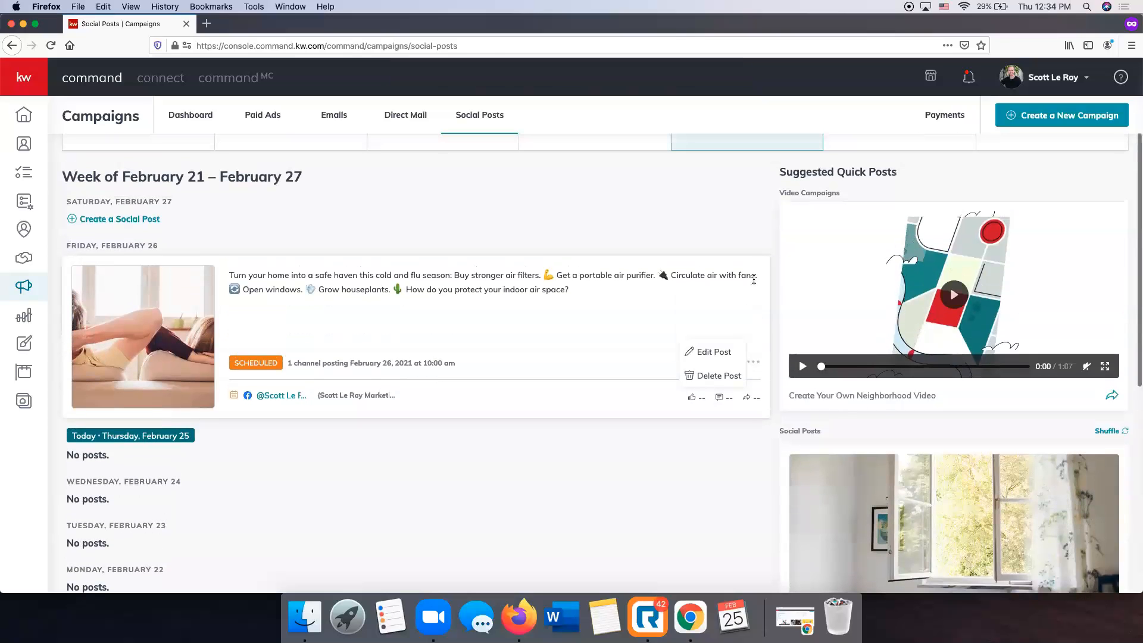
scroll(754, 281, "up", 2)
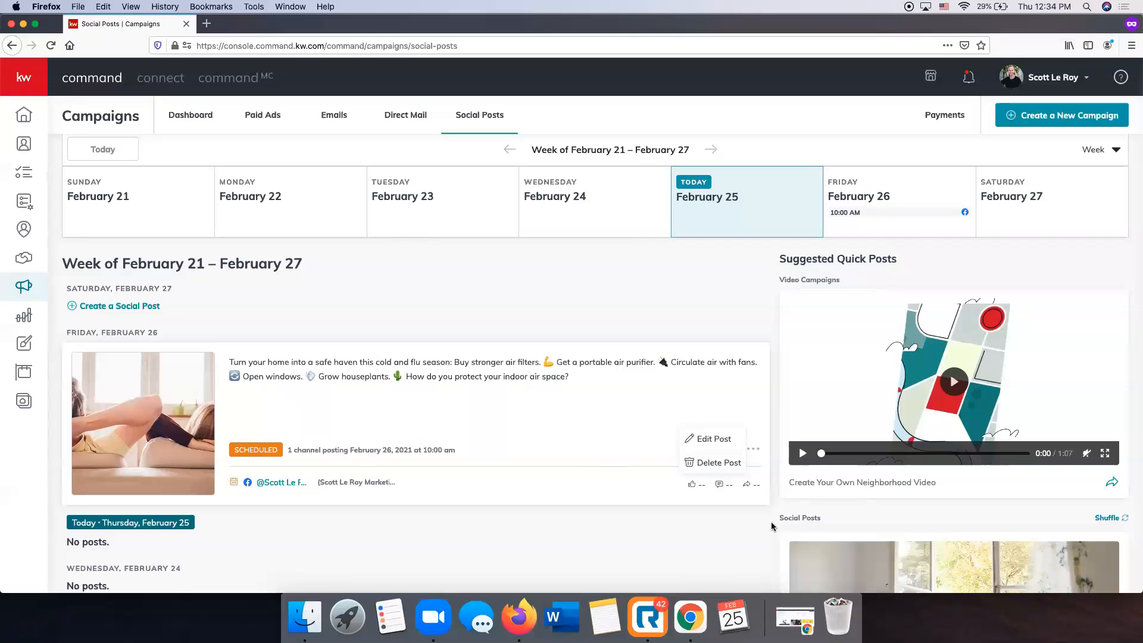
left_click(717, 466)
left_click(619, 372)
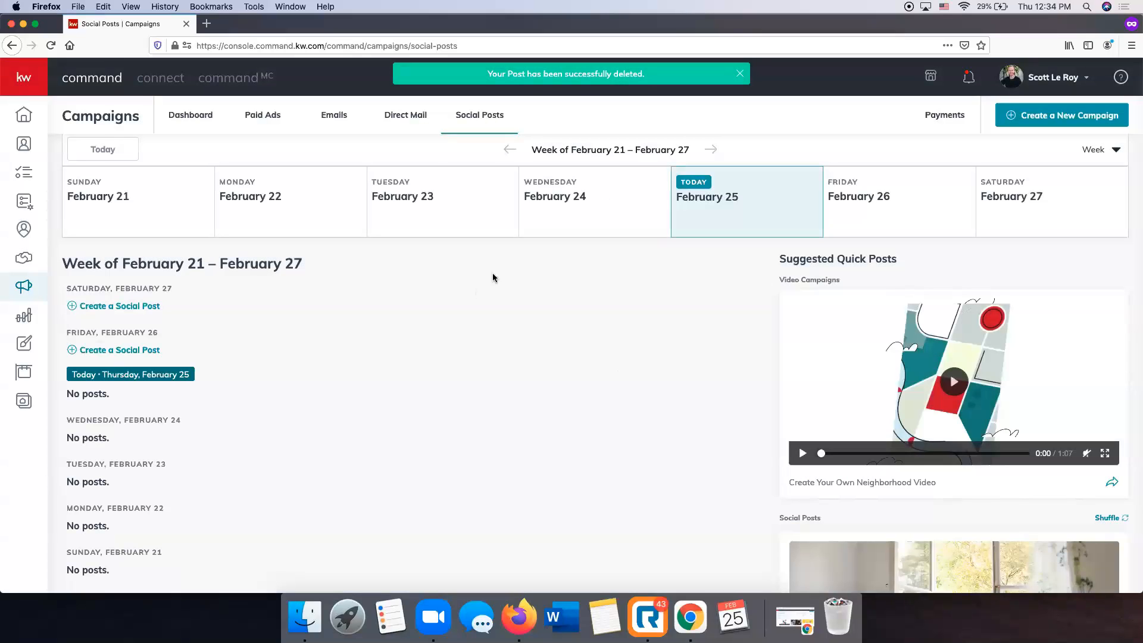
left_click(332, 118)
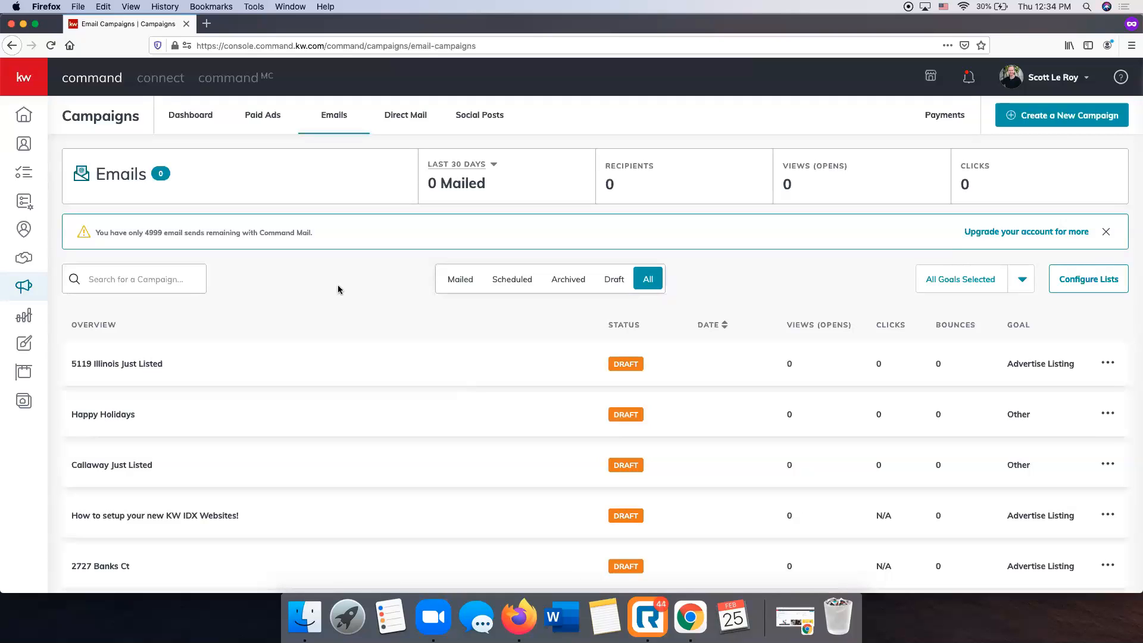
left_click(1051, 124)
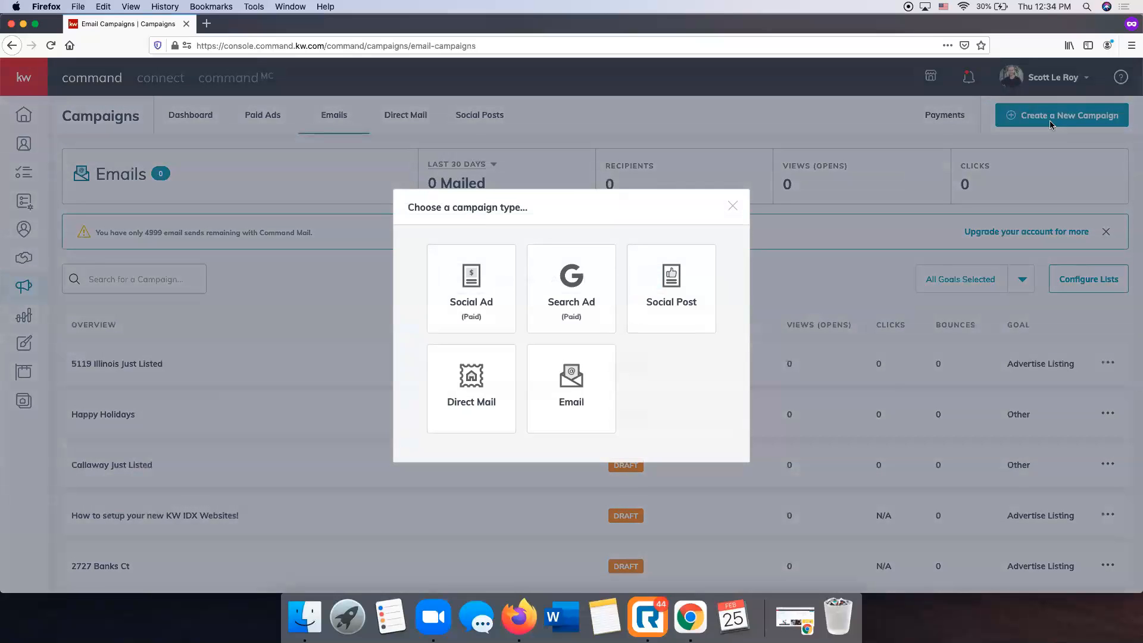
left_click(566, 423)
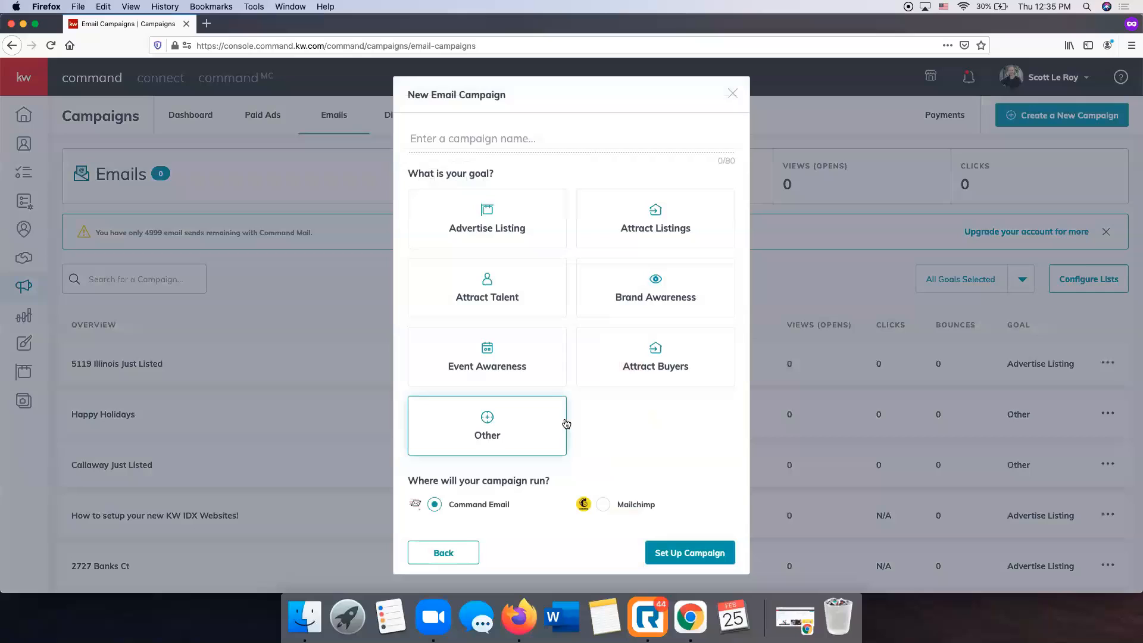
left_click(471, 142)
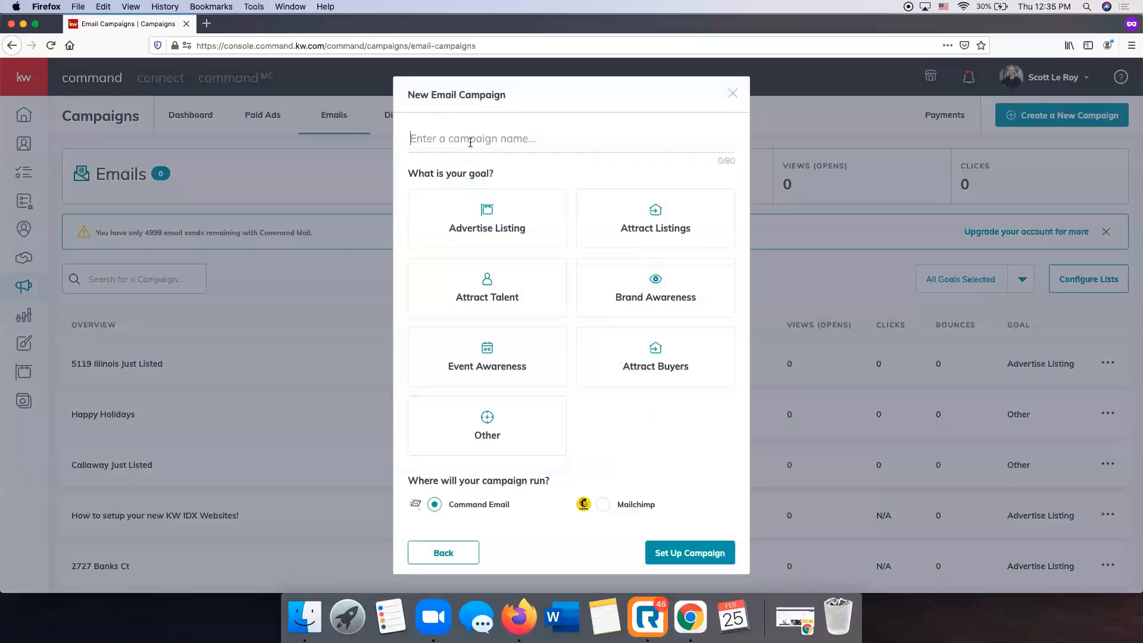
scroll(470, 141, "down", 1)
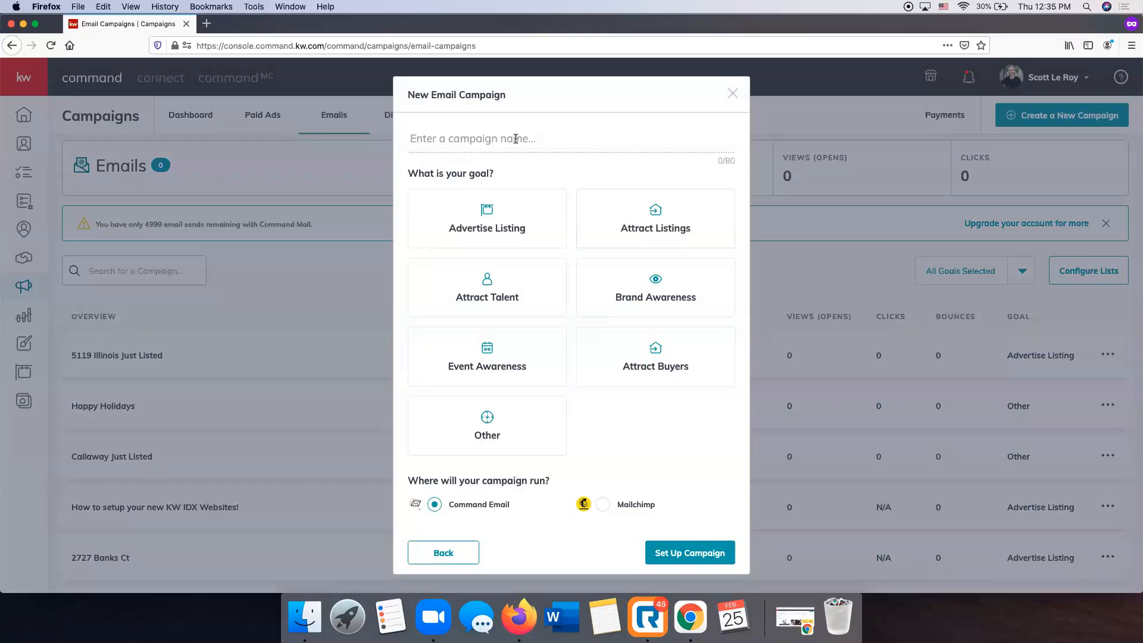
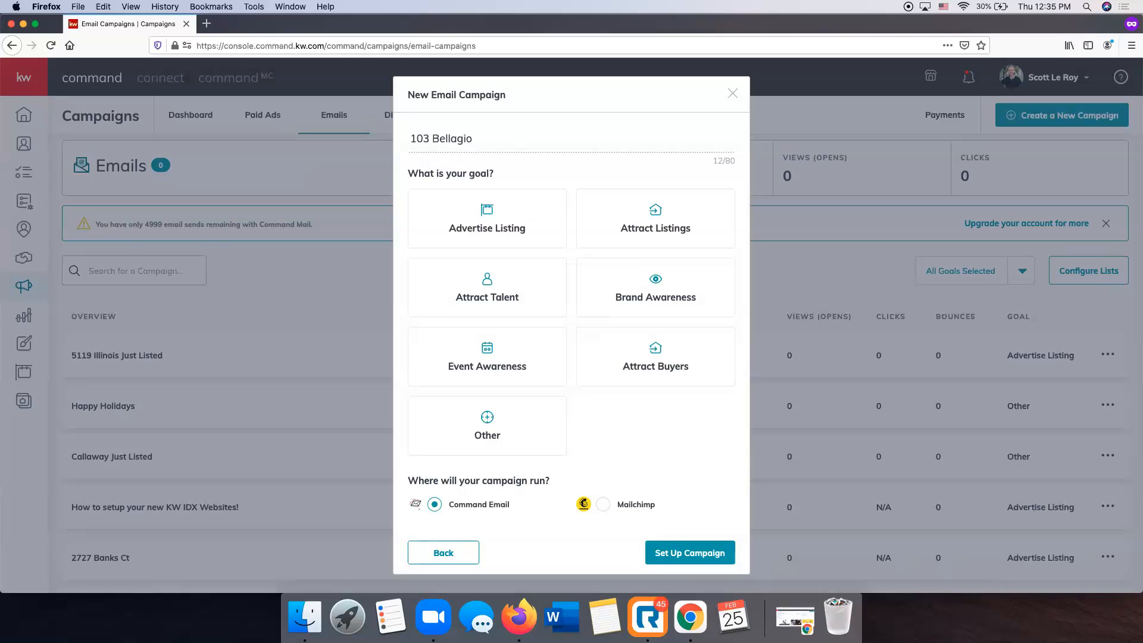
left_click(512, 229)
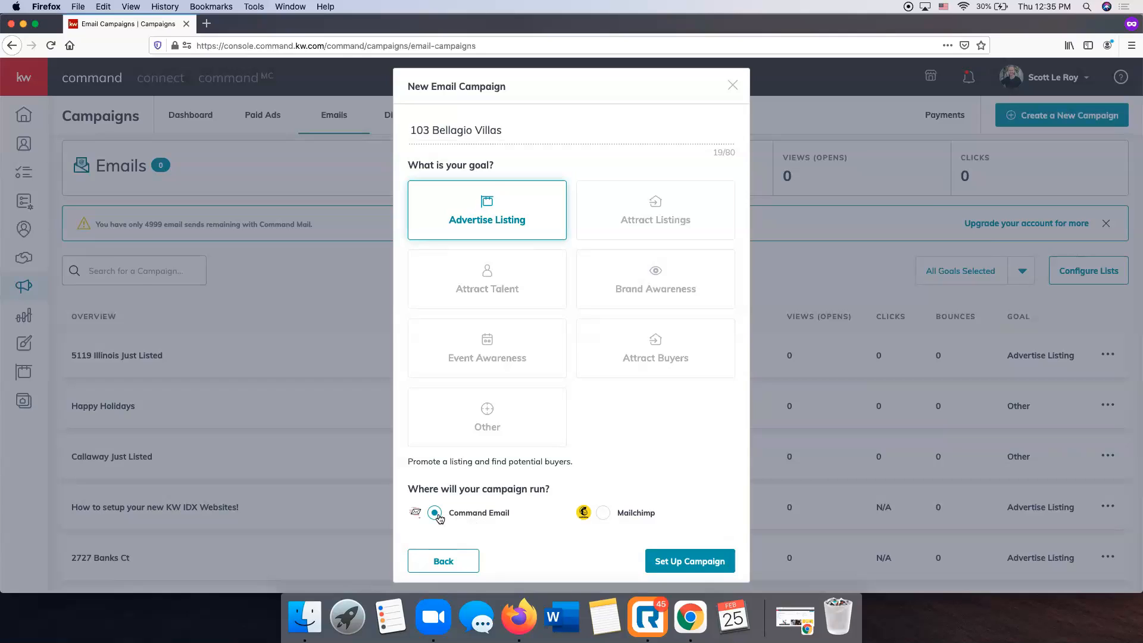
left_click(706, 567)
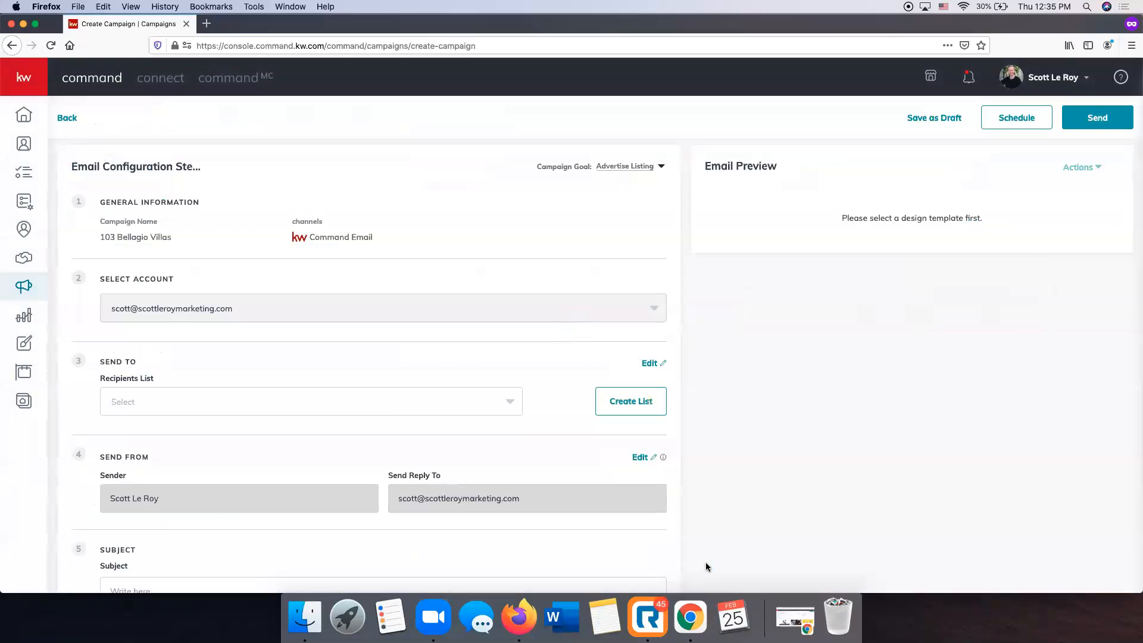
scroll(547, 403, "down", 3)
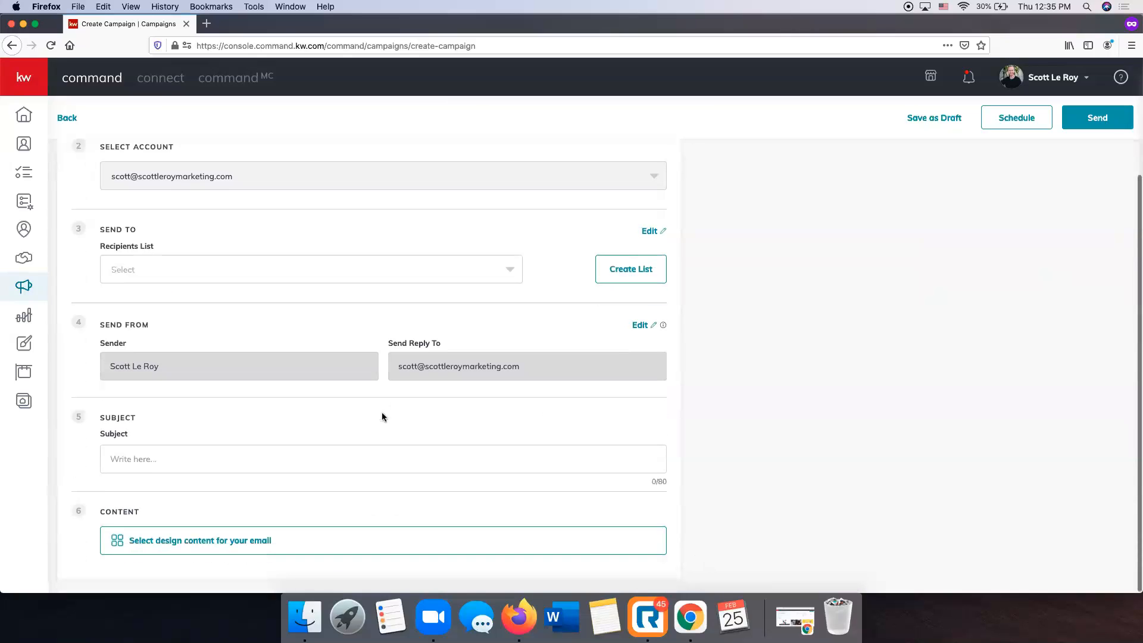
scroll(381, 416, "up", 3)
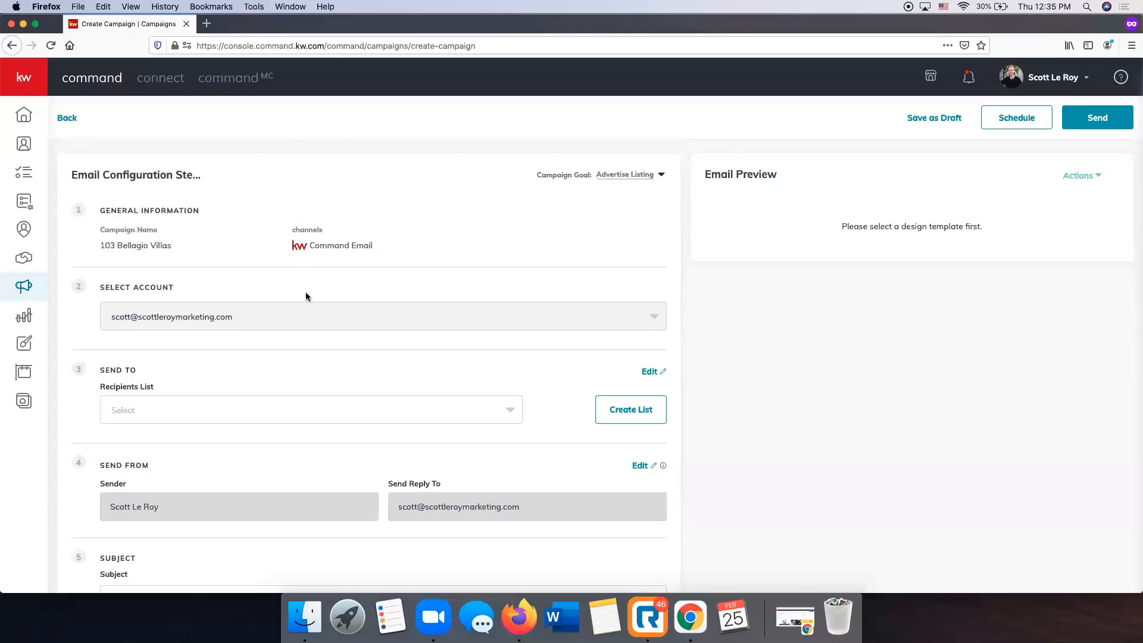
scroll(209, 247, "down", 2)
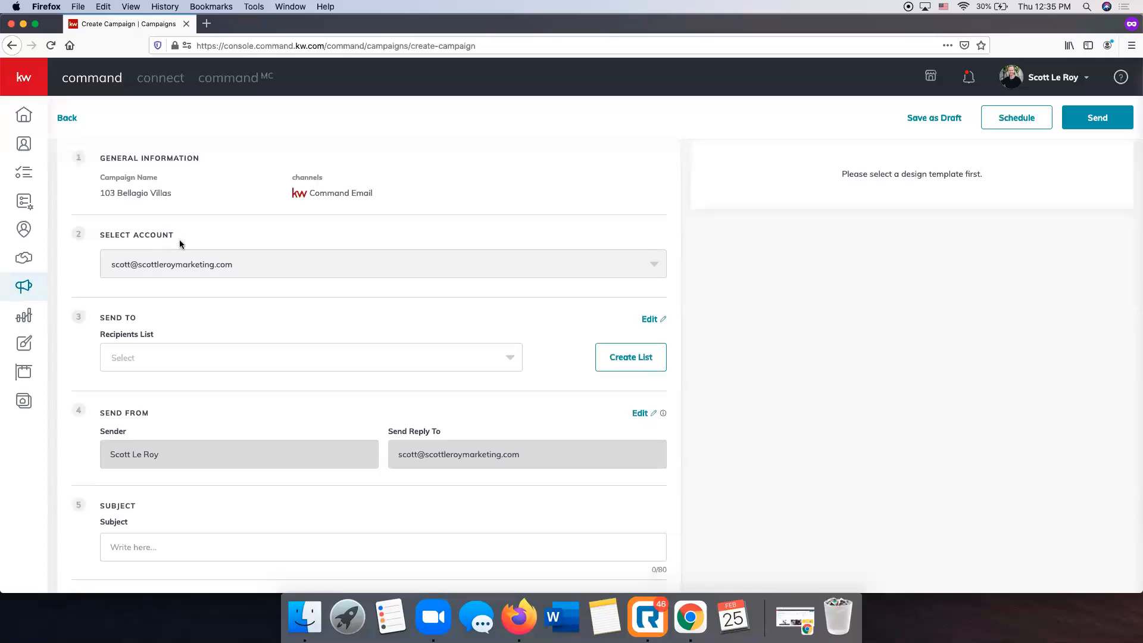
scroll(181, 241, "down", 1)
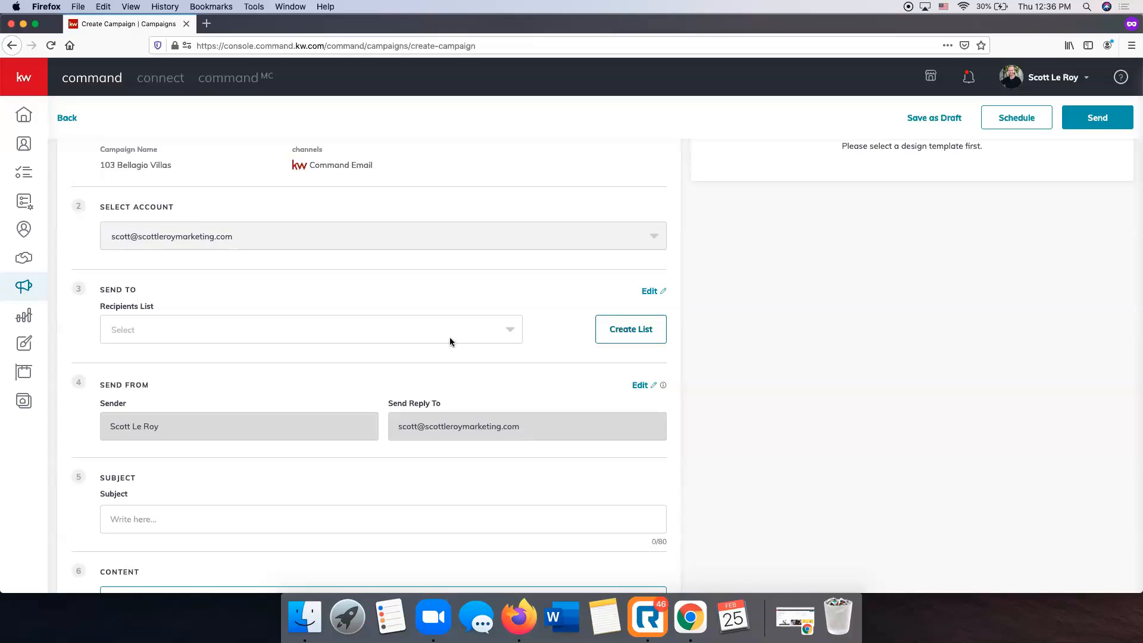
Choose the Friends list as the email's recipients.
left_click(346, 337)
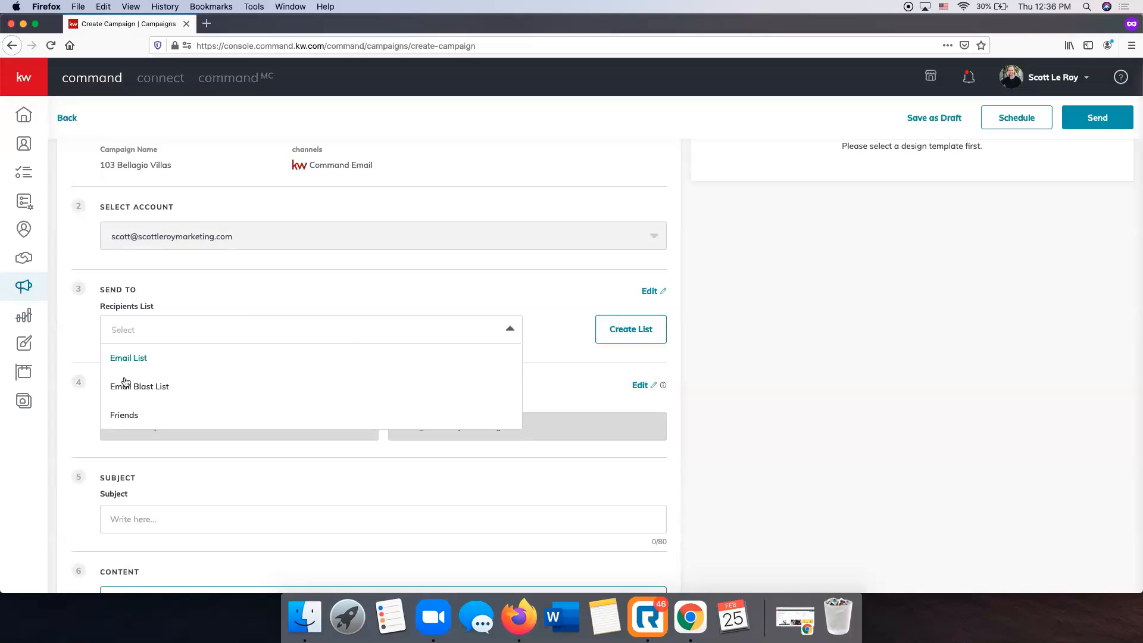
left_click(119, 415)
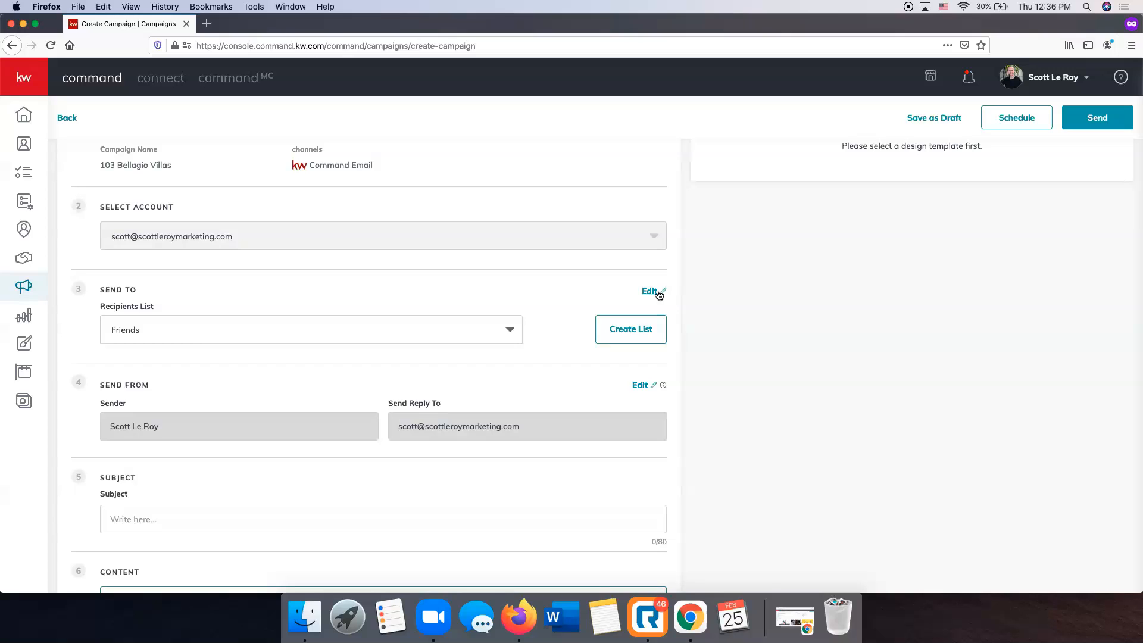
scroll(505, 324, "down", 2)
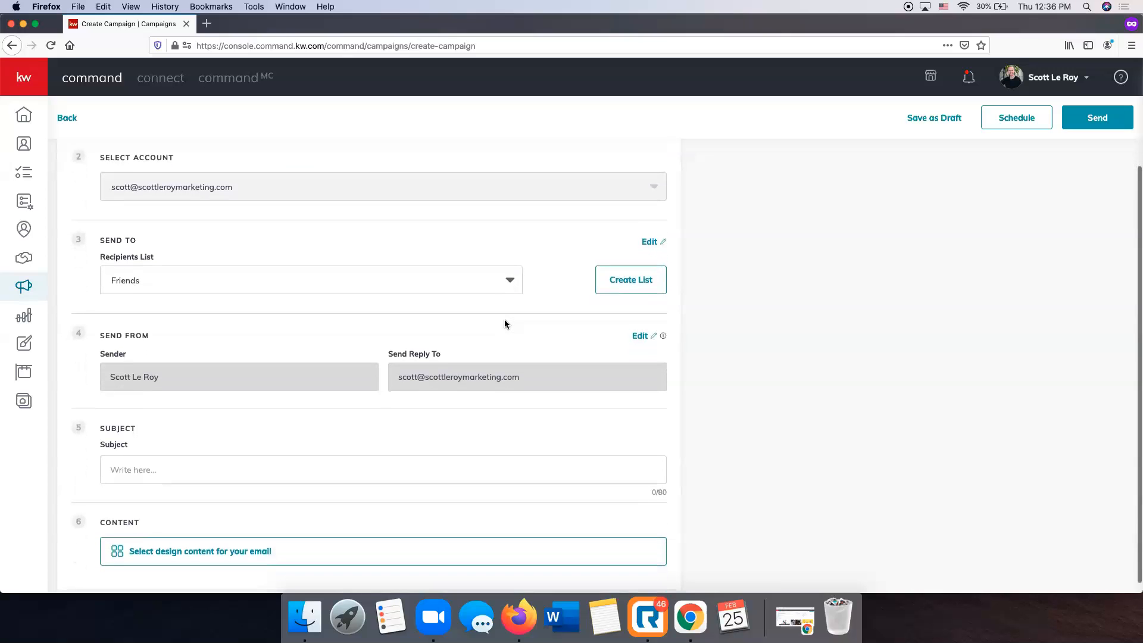
scroll(505, 325, "down", 1)
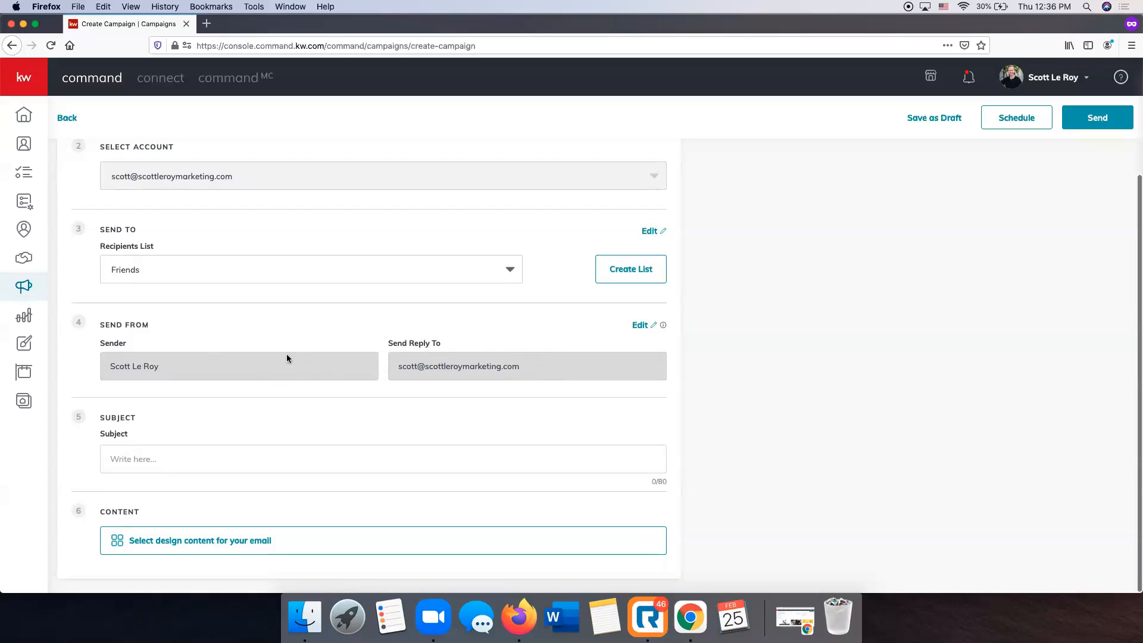
Enter the subject line 'Just Listed in Spring Hill!'.
left_click(191, 464)
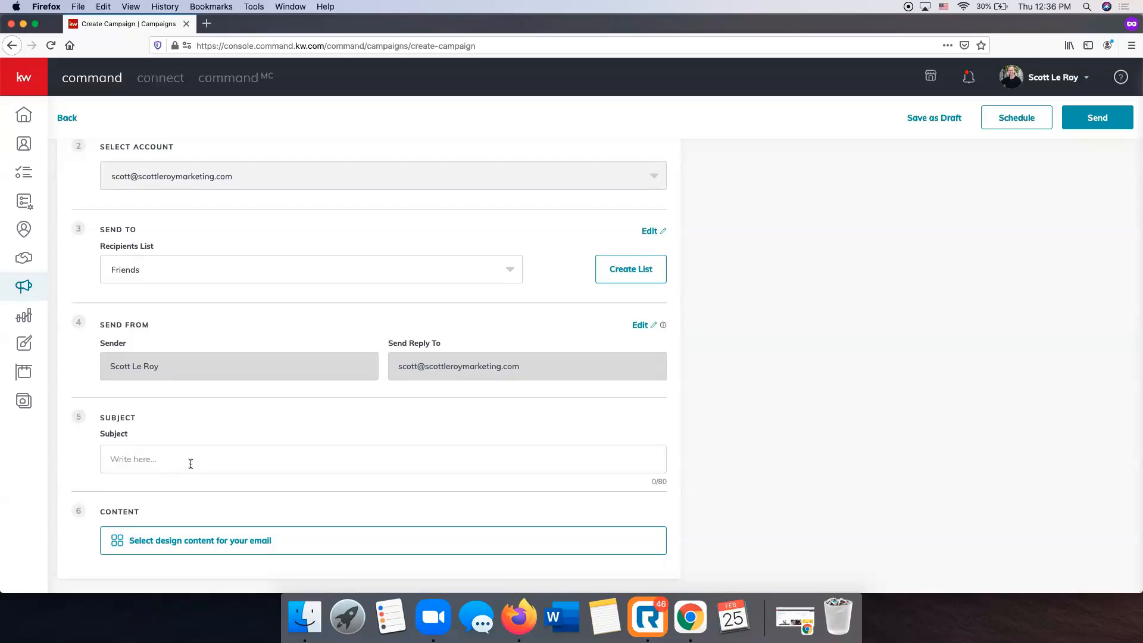
type("Just Listed in Spring Hill!")
scroll(168, 543, "up", 1)
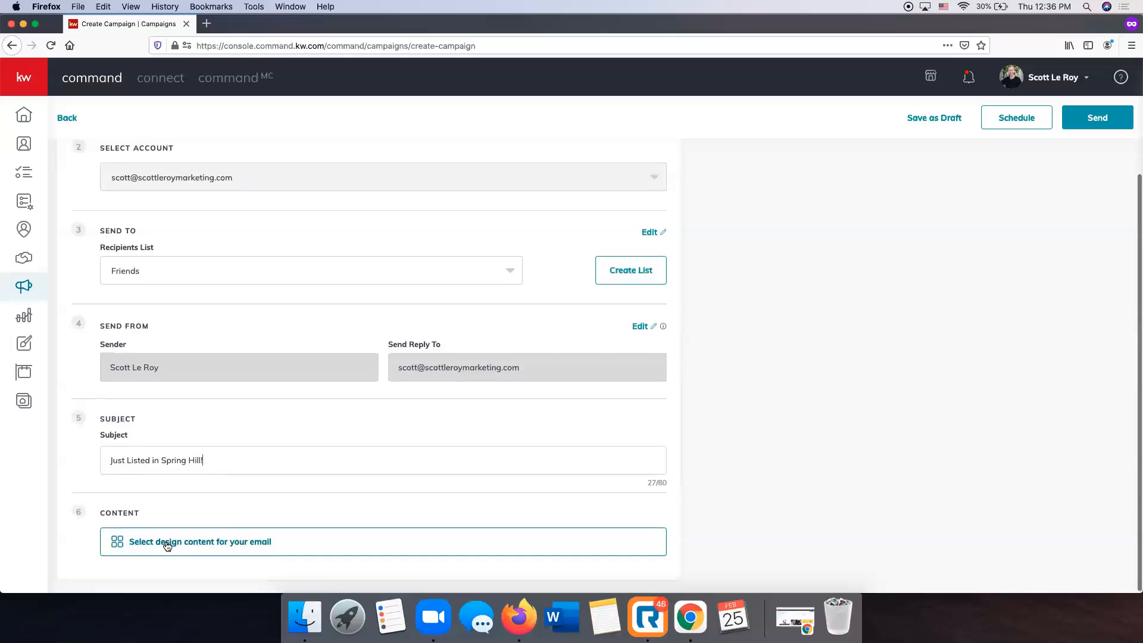
scroll(168, 543, "down", 1)
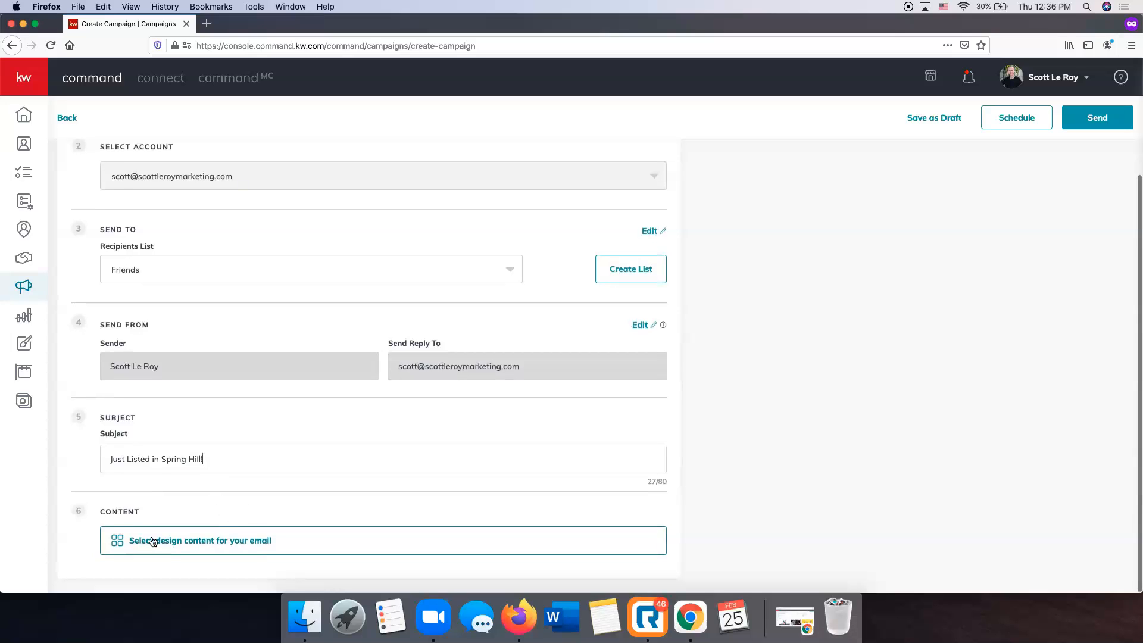
Open the email template library on the KWRI Templates tab and load more templates.
left_click(212, 542)
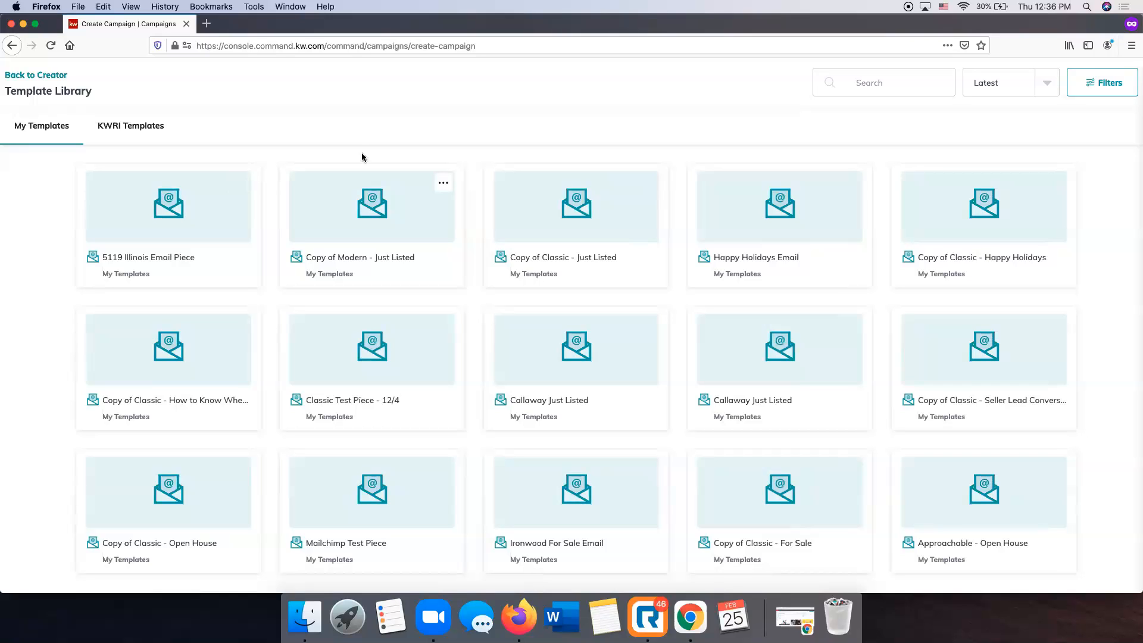
left_click(119, 127)
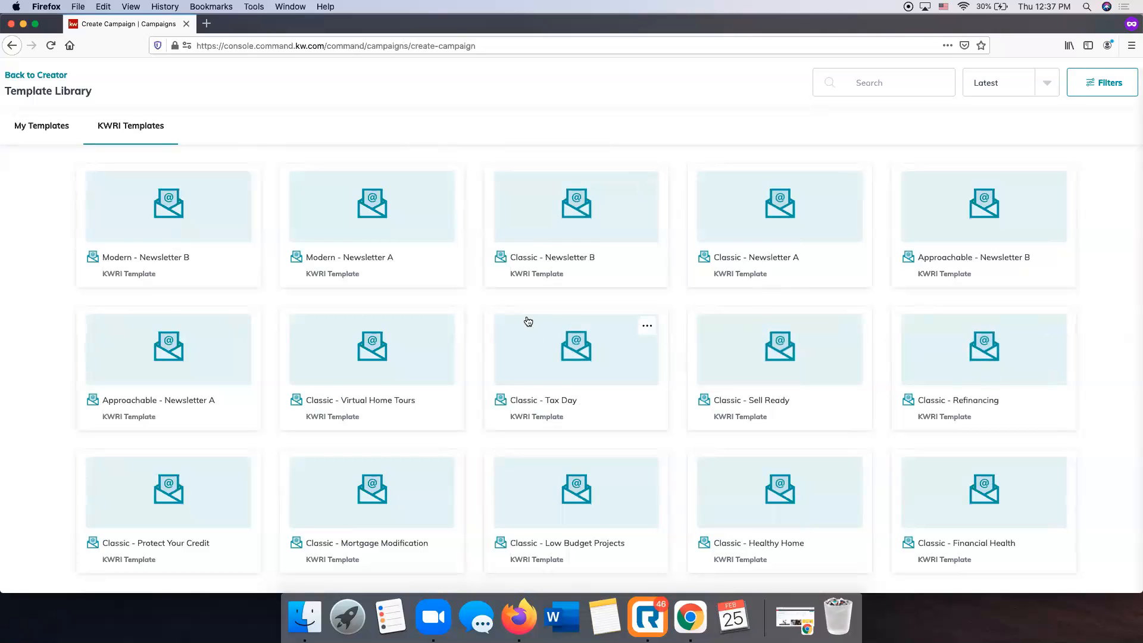
scroll(528, 321, "down", 5)
left_click(572, 571)
Browse the KWRI templates, loading the remaining batches into the grid.
scroll(581, 378, "up", 5)
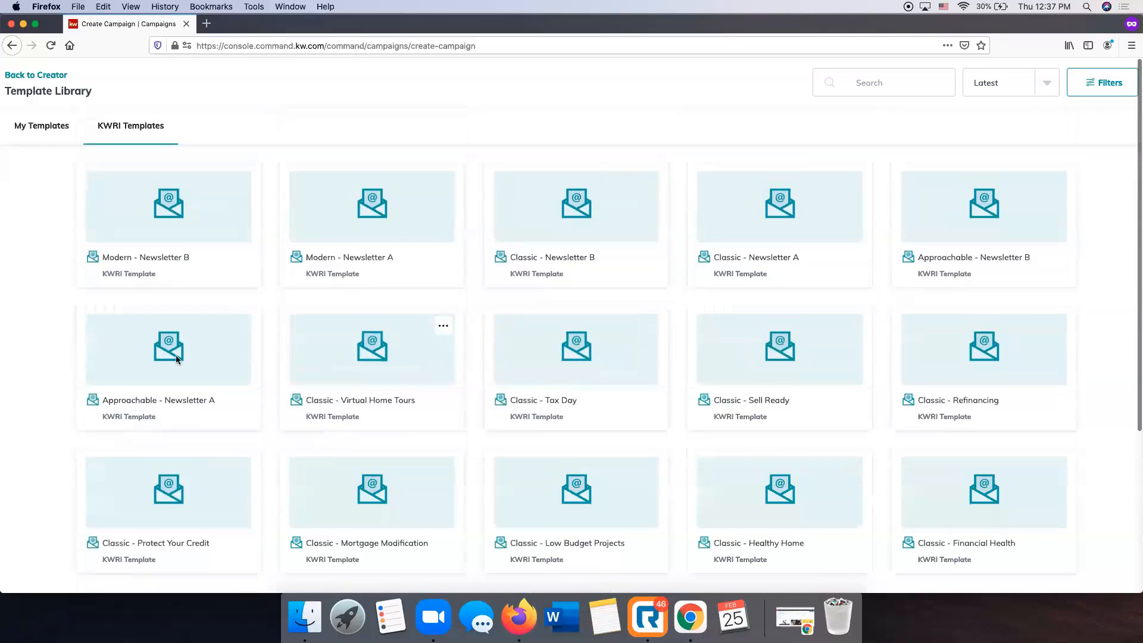
scroll(569, 357, "down", 1)
scroll(569, 357, "down", 6)
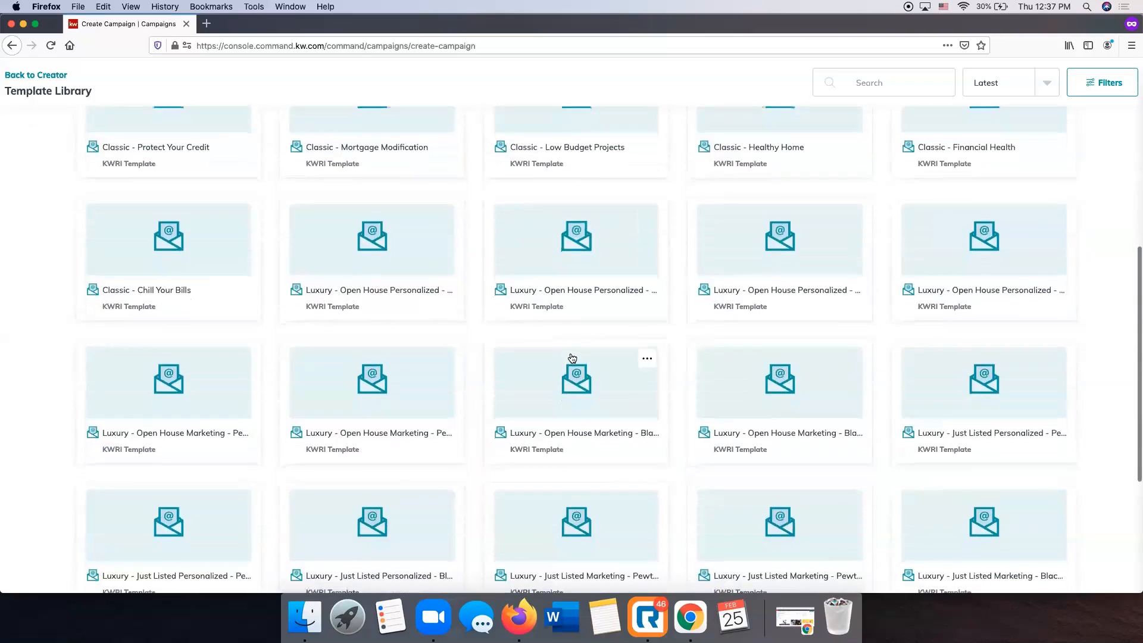
scroll(572, 357, "down", 4)
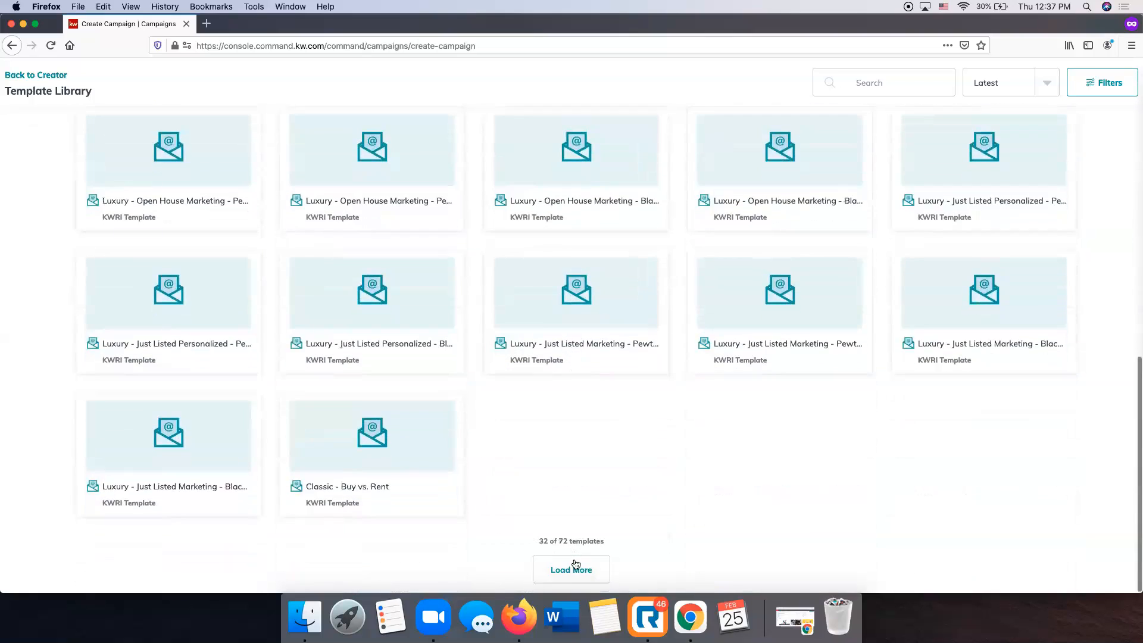
left_click(575, 564)
scroll(516, 393, "down", 4)
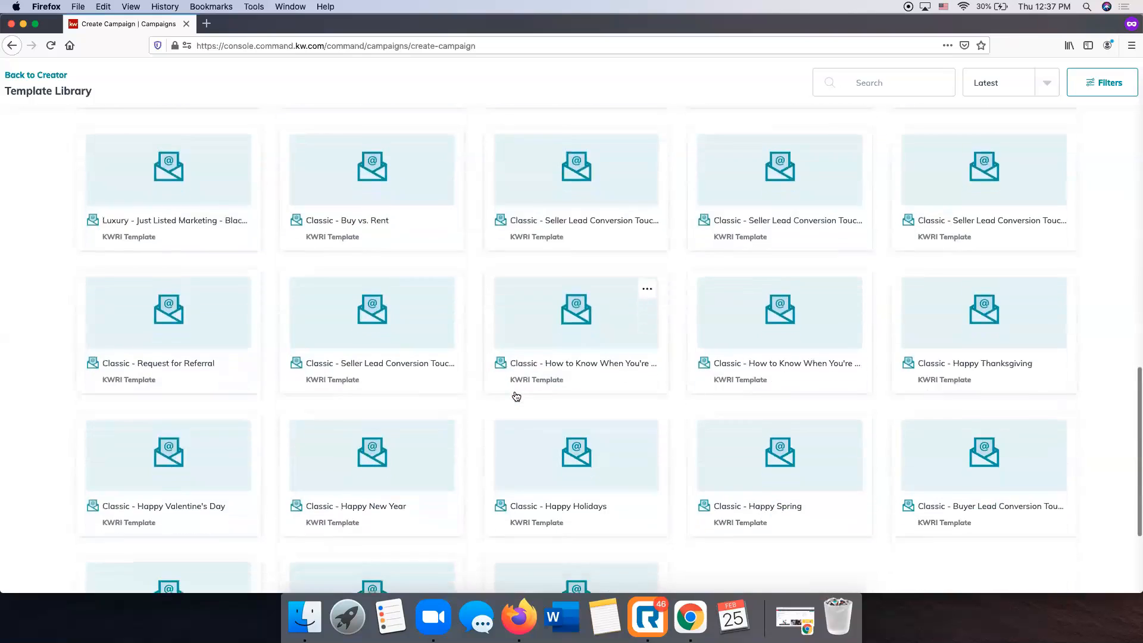
scroll(515, 397, "down", 3)
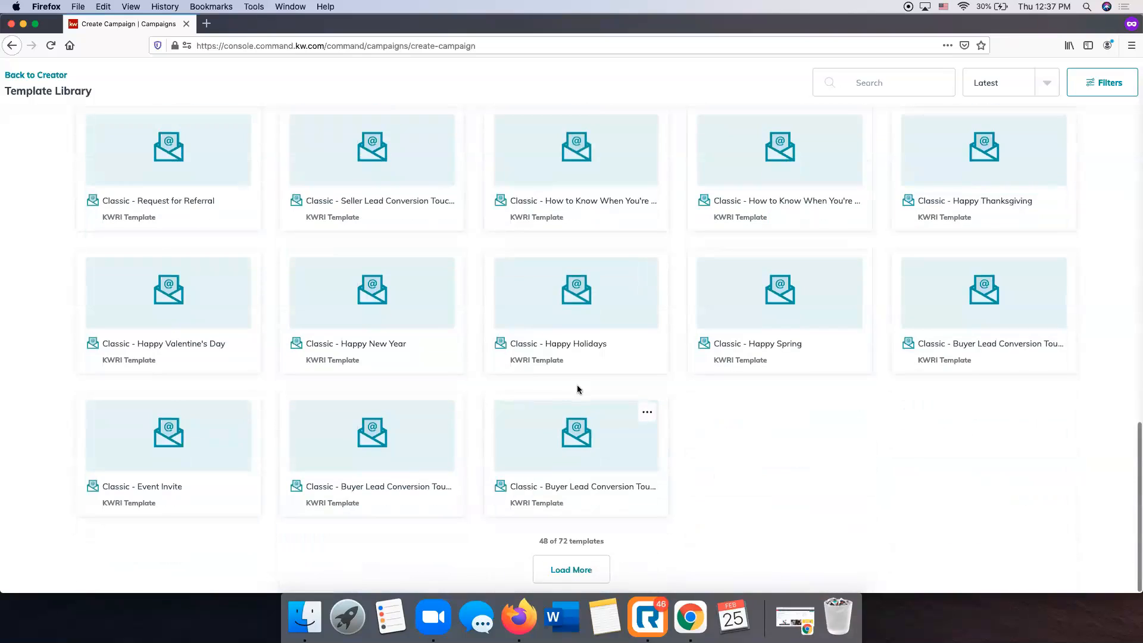
scroll(577, 389, "up", 3)
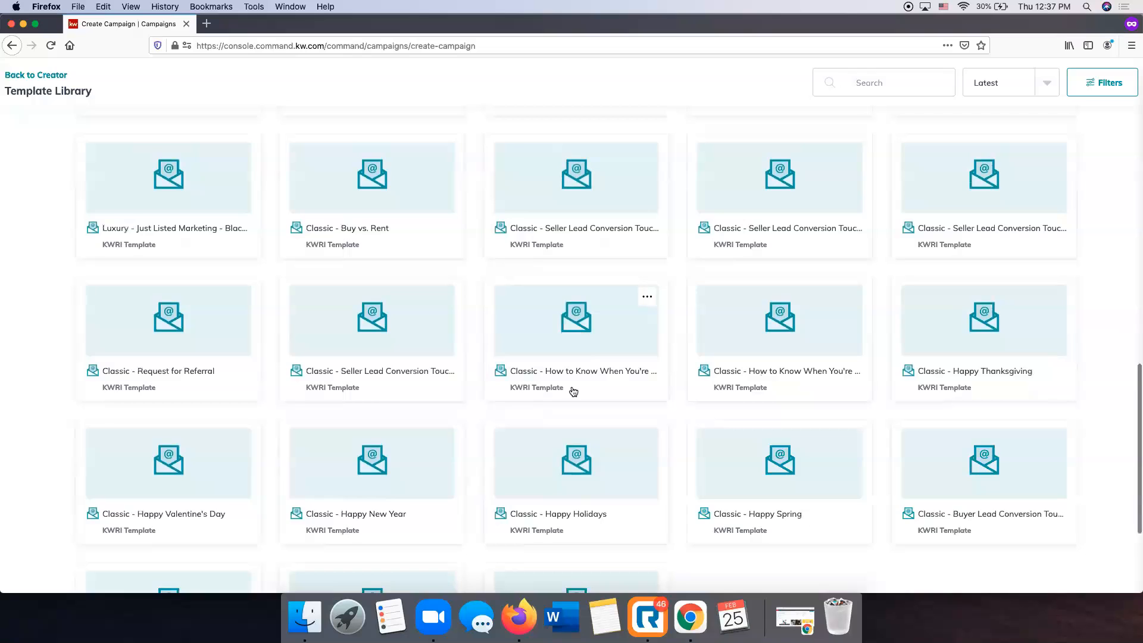
scroll(573, 391, "up", 2)
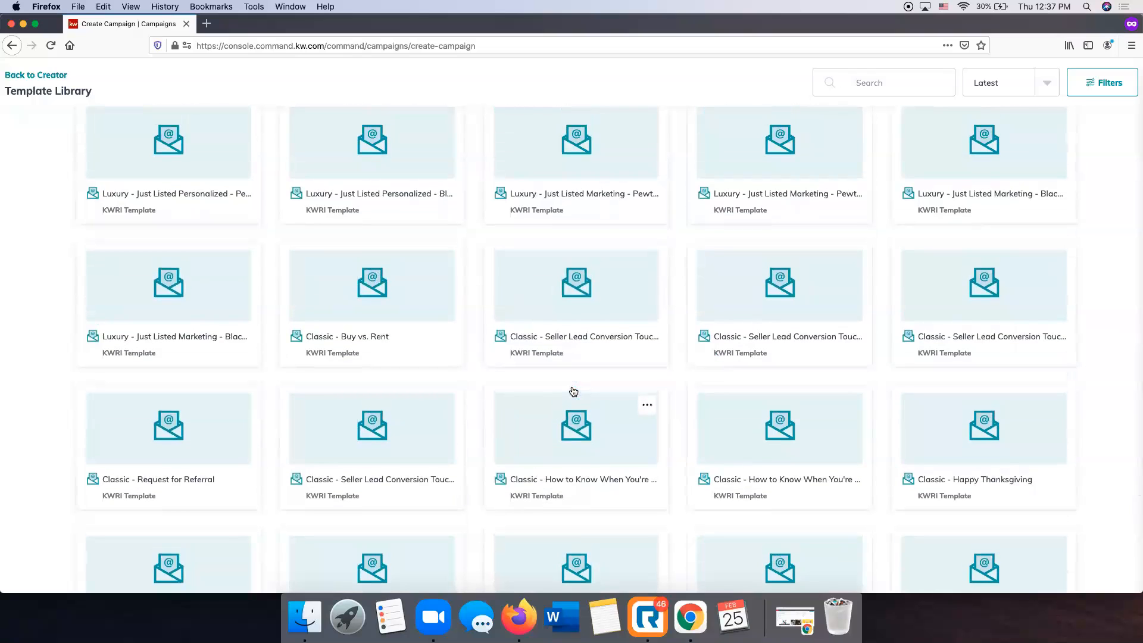
scroll(573, 392, "up", 7)
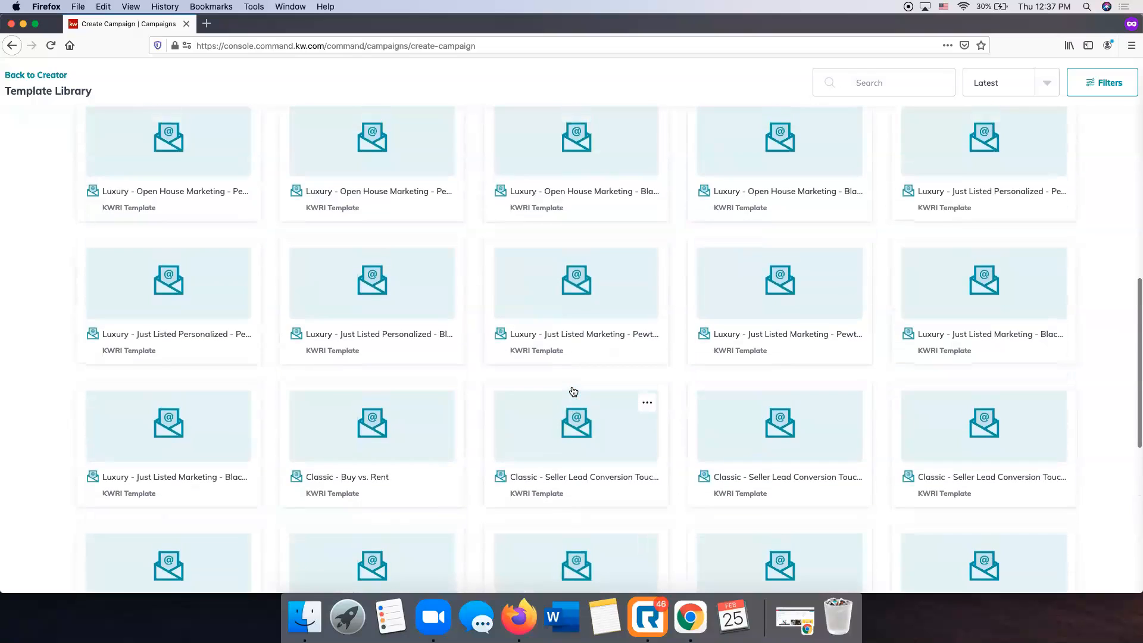
scroll(709, 232, "up", 1)
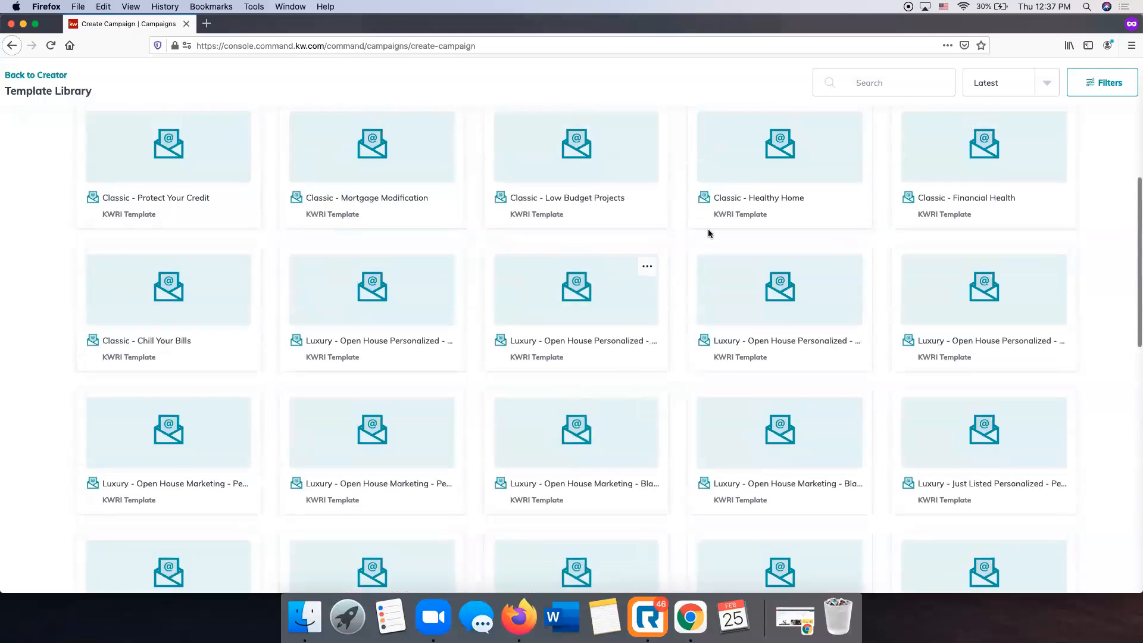
scroll(627, 318, "up", 1)
scroll(627, 317, "up", 5)
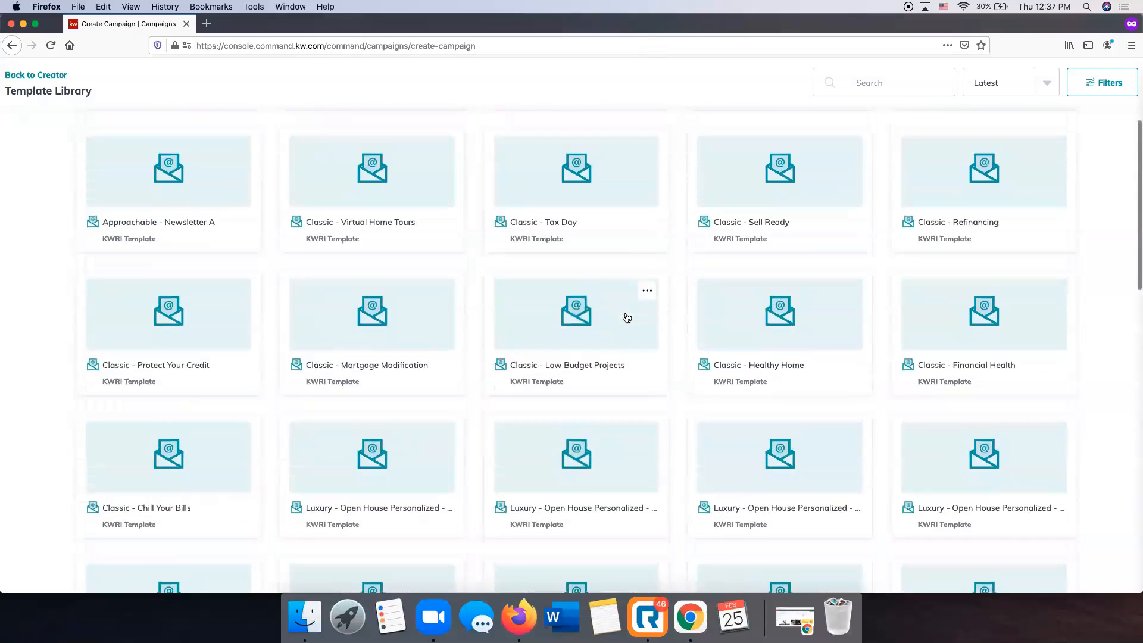
scroll(627, 318, "down", 7)
scroll(627, 318, "up", 7)
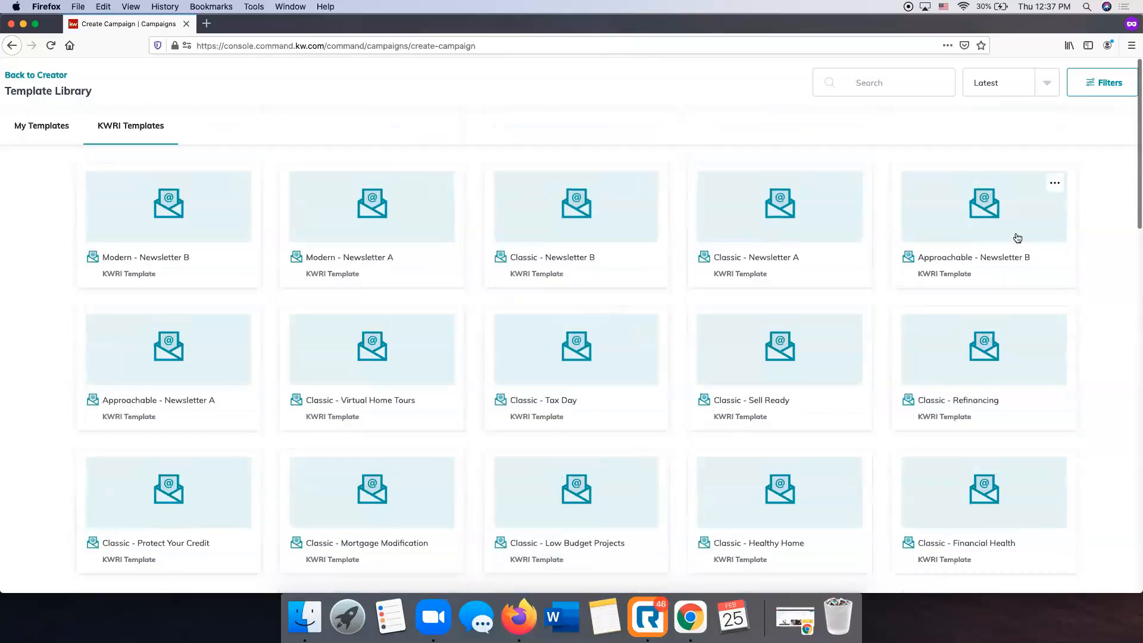
scroll(583, 381, "down", 5)
scroll(583, 381, "down", 6)
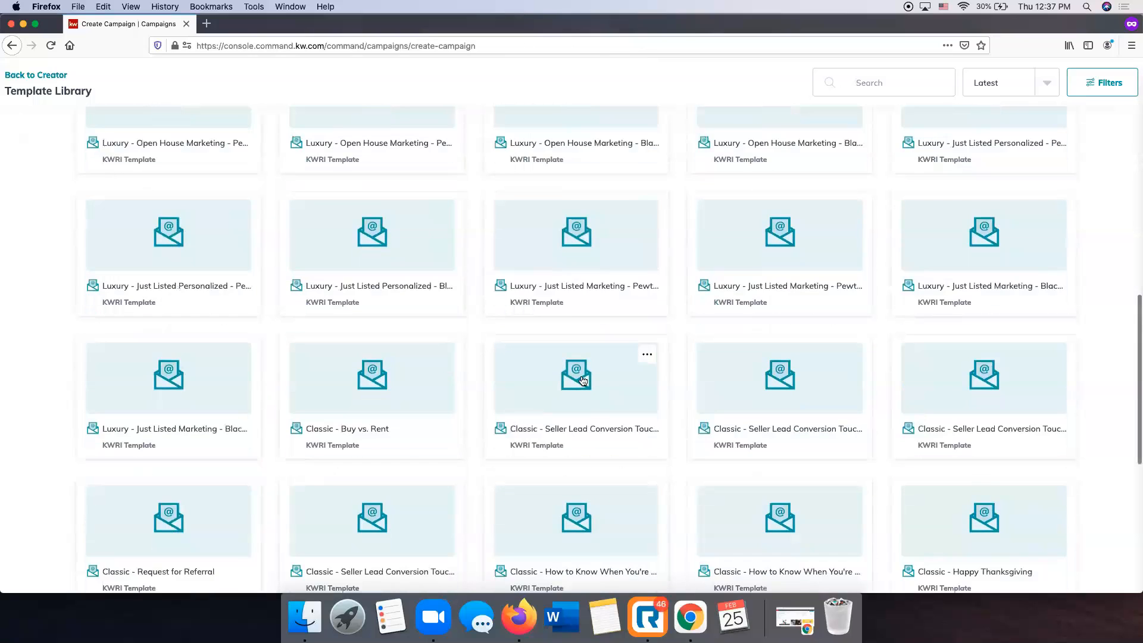
scroll(583, 381, "down", 4)
scroll(582, 381, "down", 2)
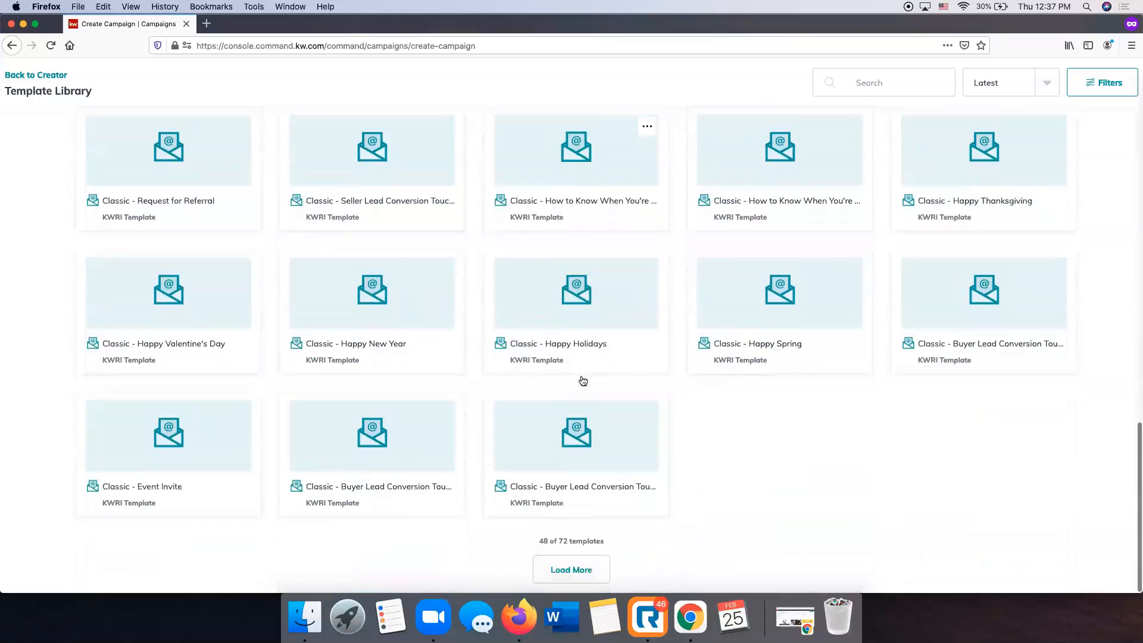
left_click(587, 573)
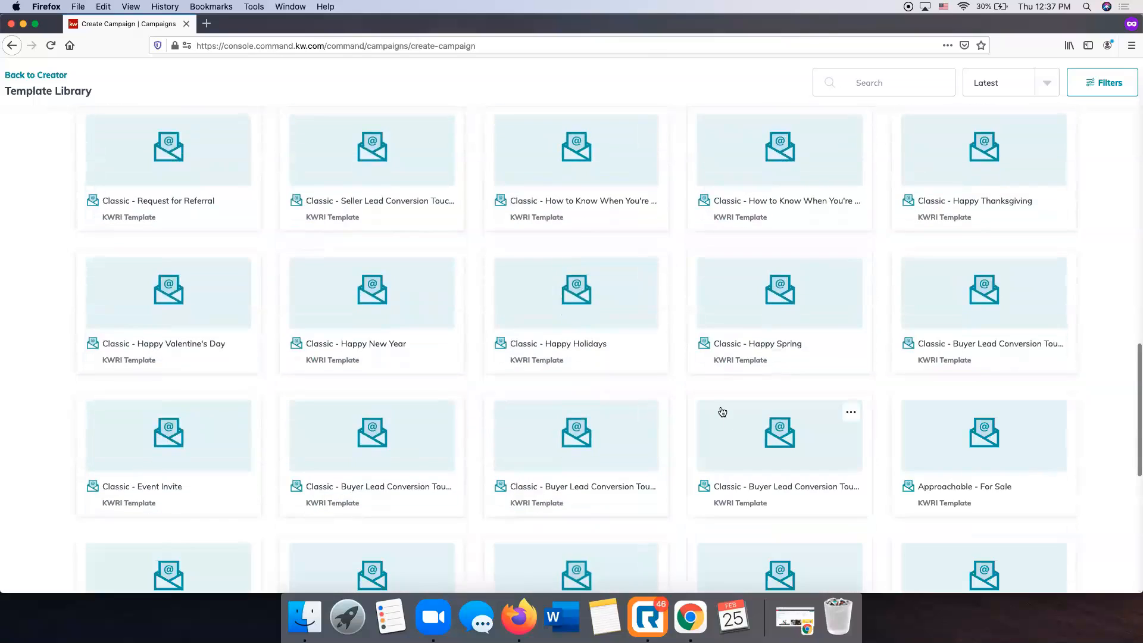
Search the templates for 'modern' and pick Modern - Just Listed.
scroll(720, 409, "up", 5)
left_click(856, 77)
type("modern")
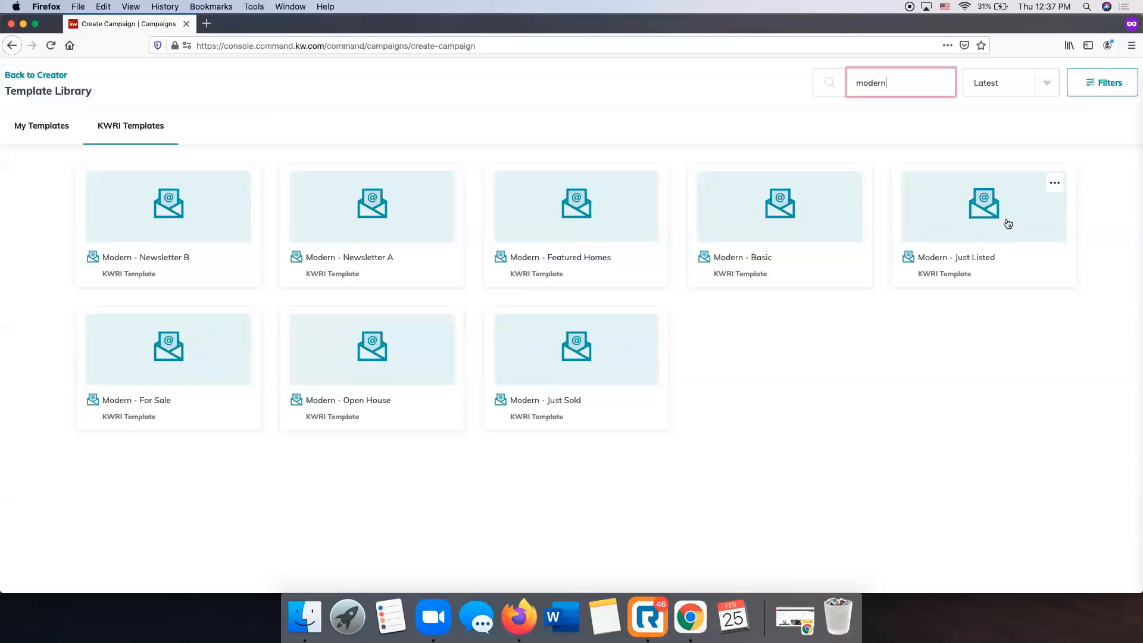
left_click(999, 218)
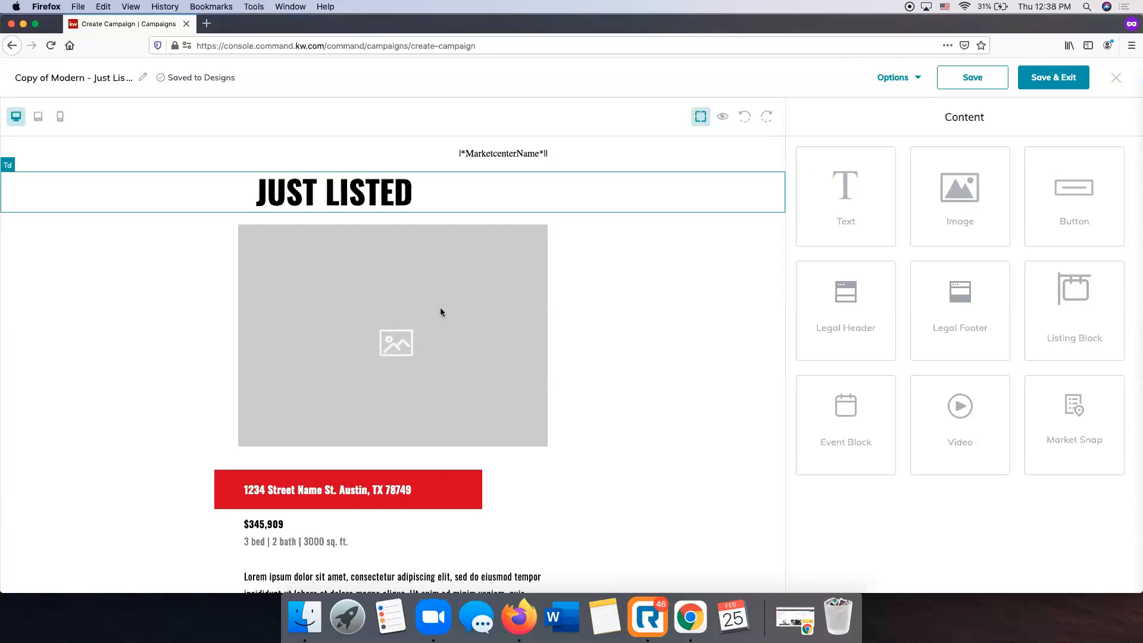
Scroll through the Copy of Modern - Just Listed layout with its placeholder photo and $345,909 price.
scroll(363, 330, "down", 10)
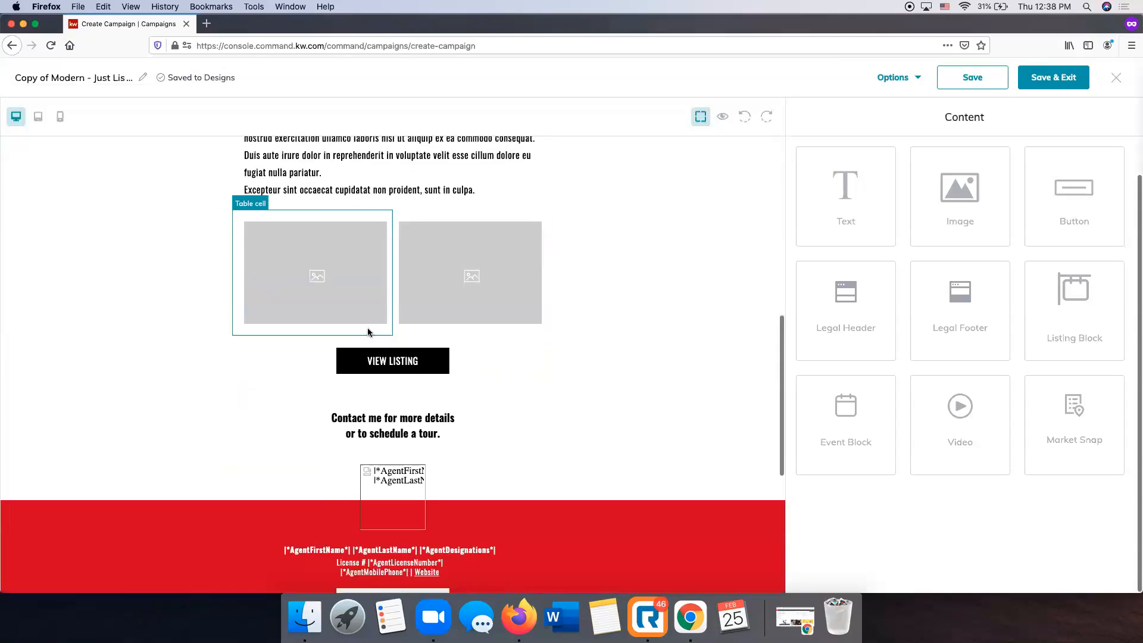
scroll(368, 332, "up", 10)
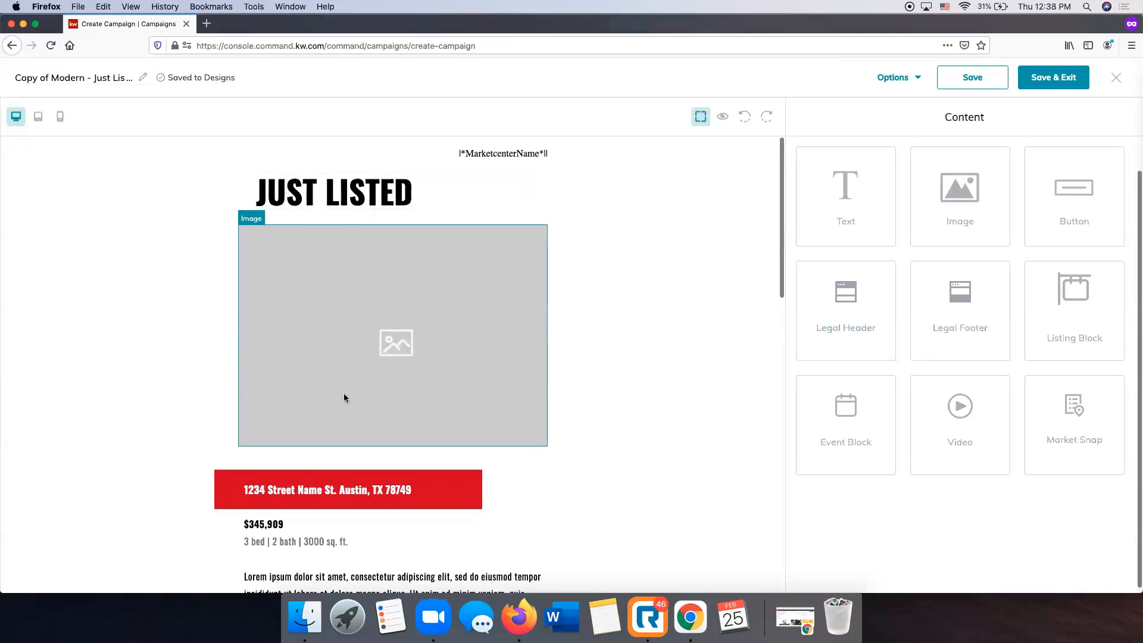
scroll(369, 461, "down", 10)
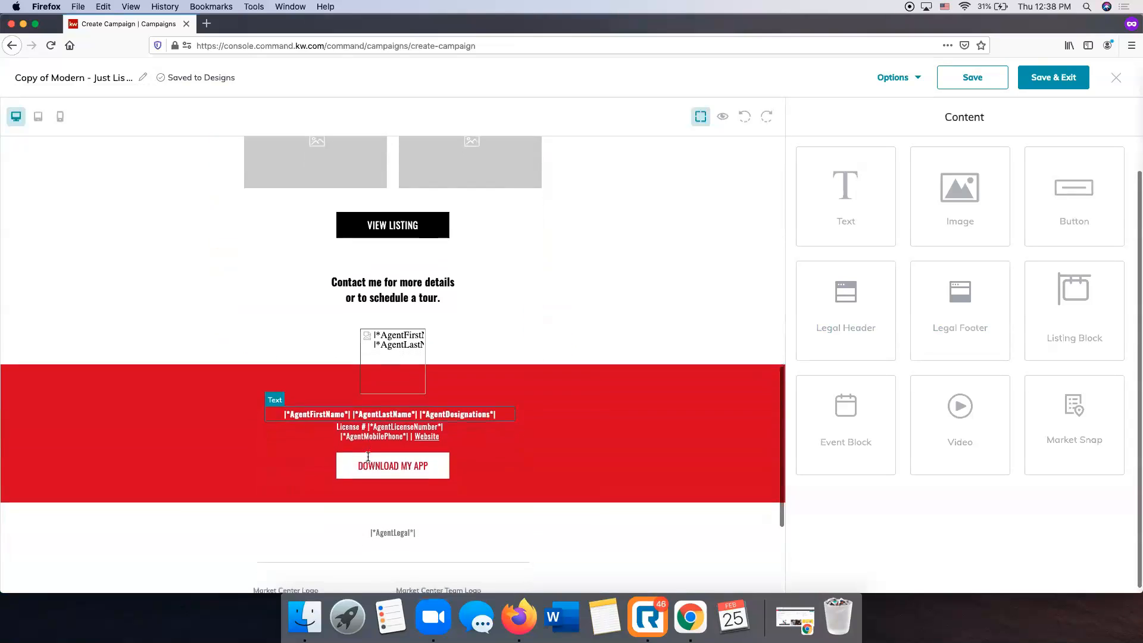
scroll(368, 456, "up", 10)
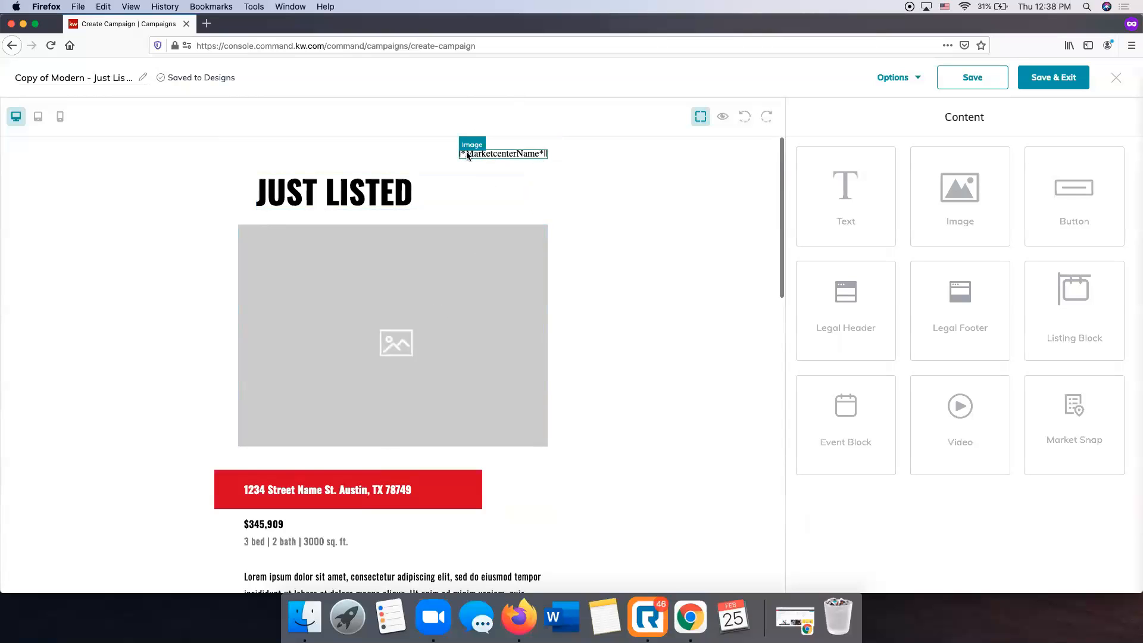
scroll(469, 193, "down", 10)
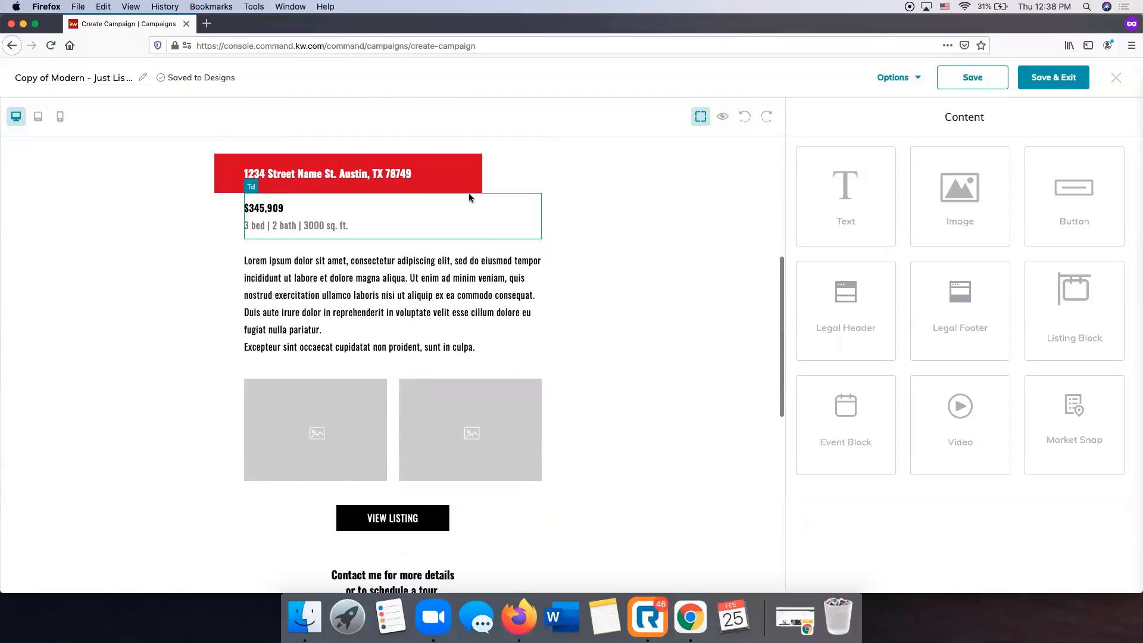
scroll(469, 193, "down", 4)
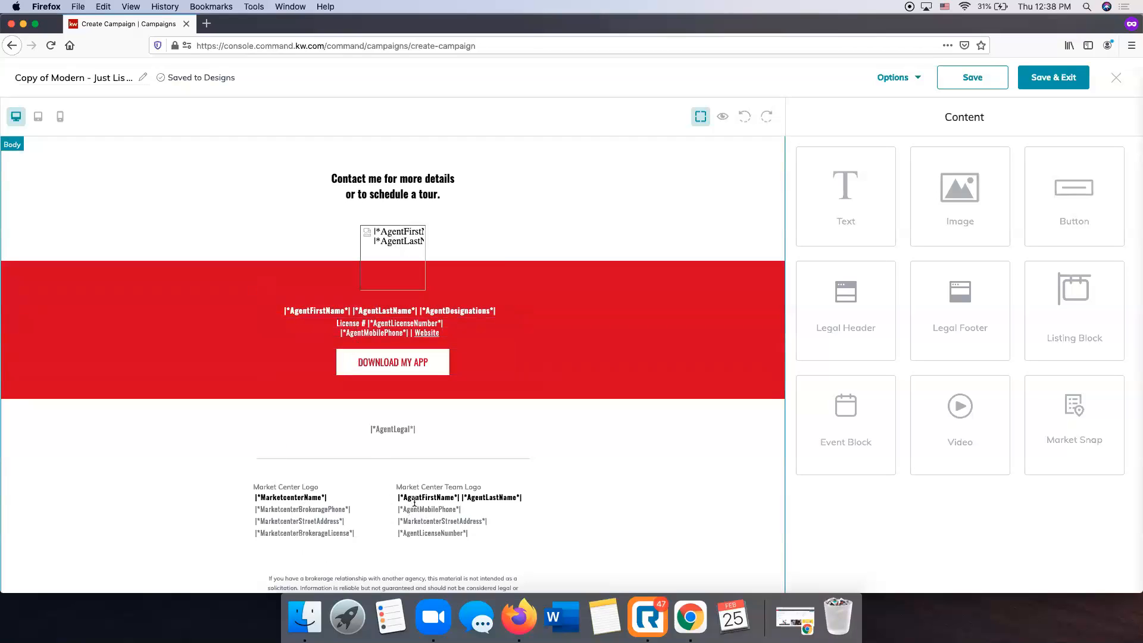
scroll(216, 372, "up", 15)
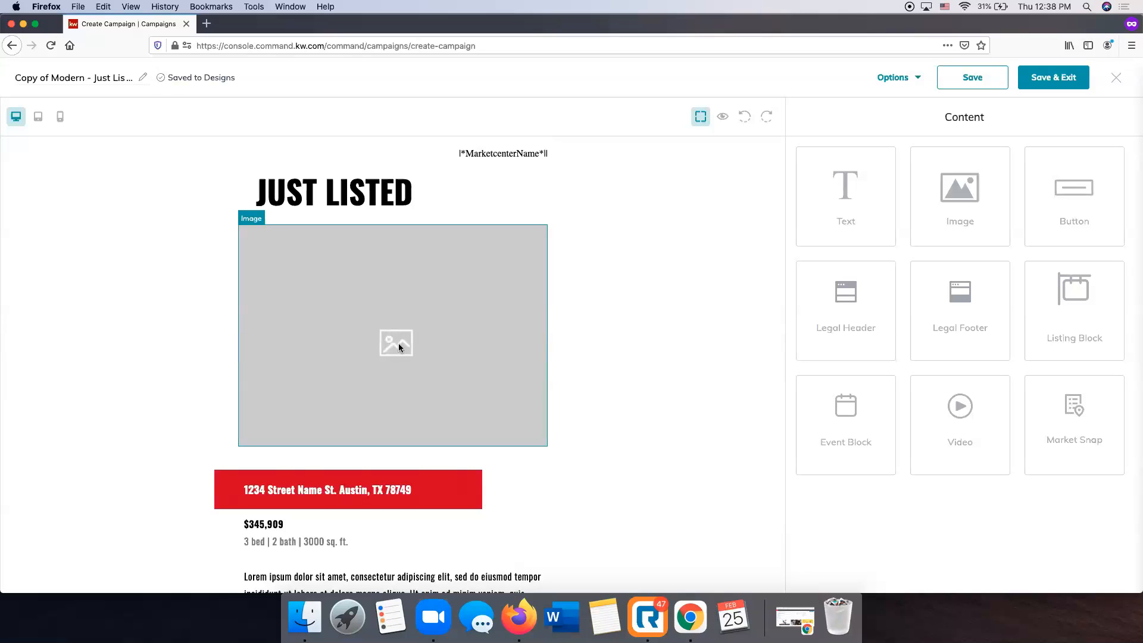
Open the main placeholder image's replacement options and switch to listing photos.
left_click(399, 345)
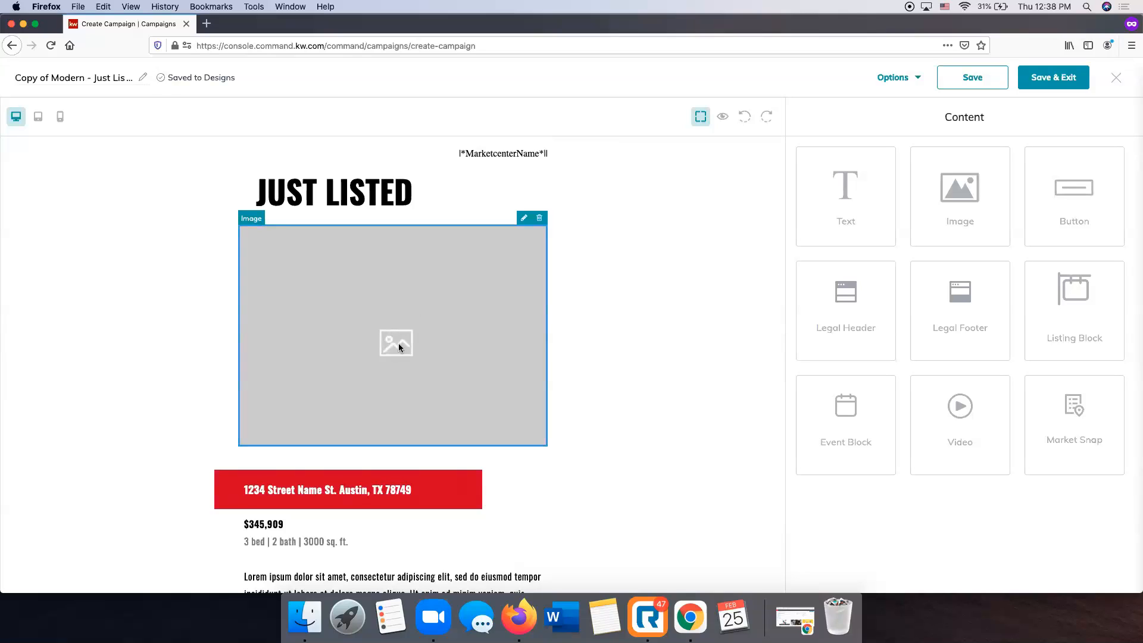
left_click(524, 219)
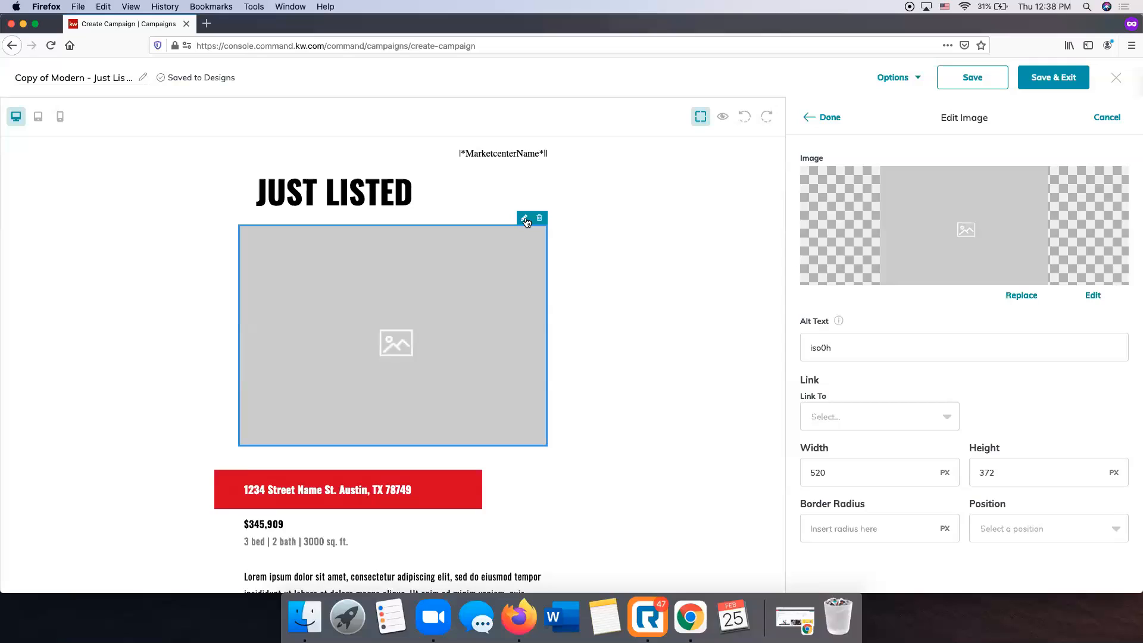
left_click(1023, 296)
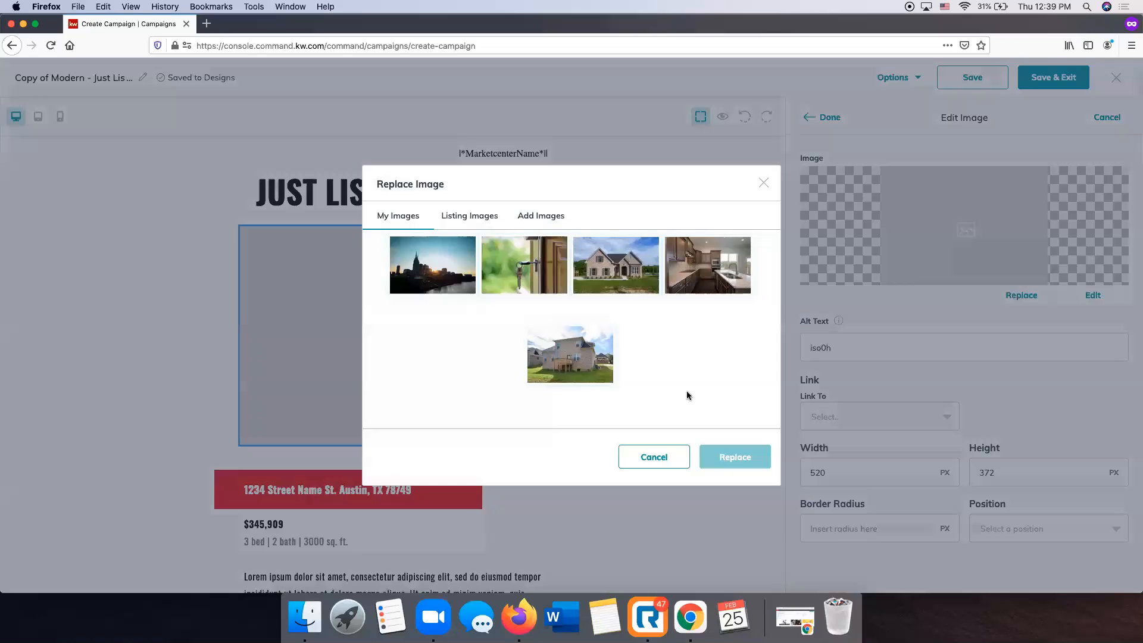
left_click(540, 217)
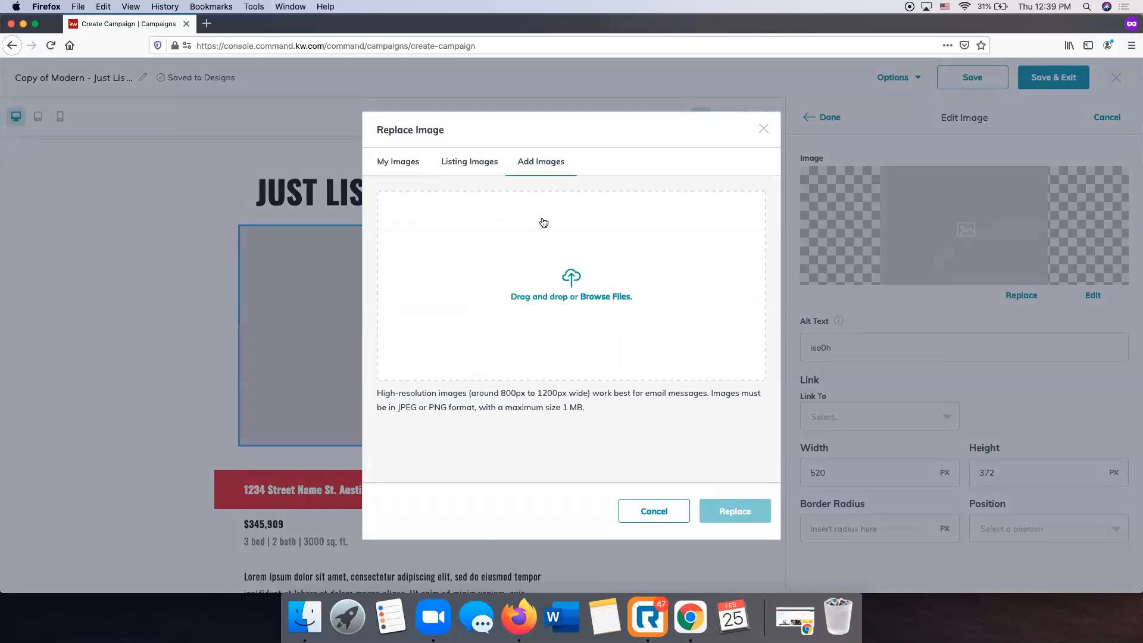
left_click(488, 164)
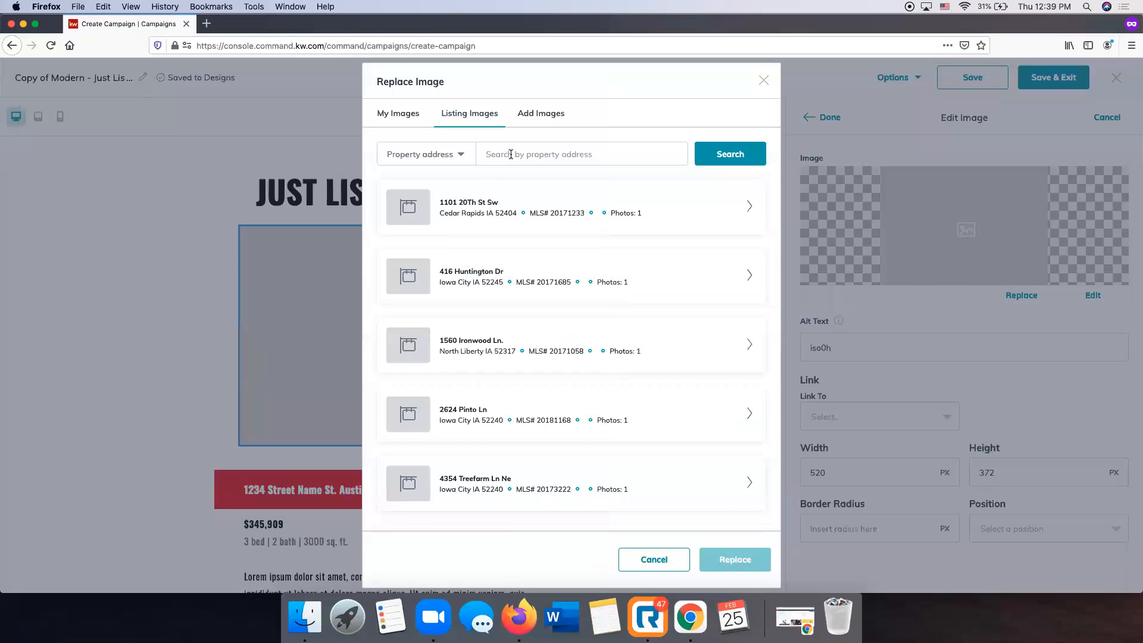
left_click(511, 154)
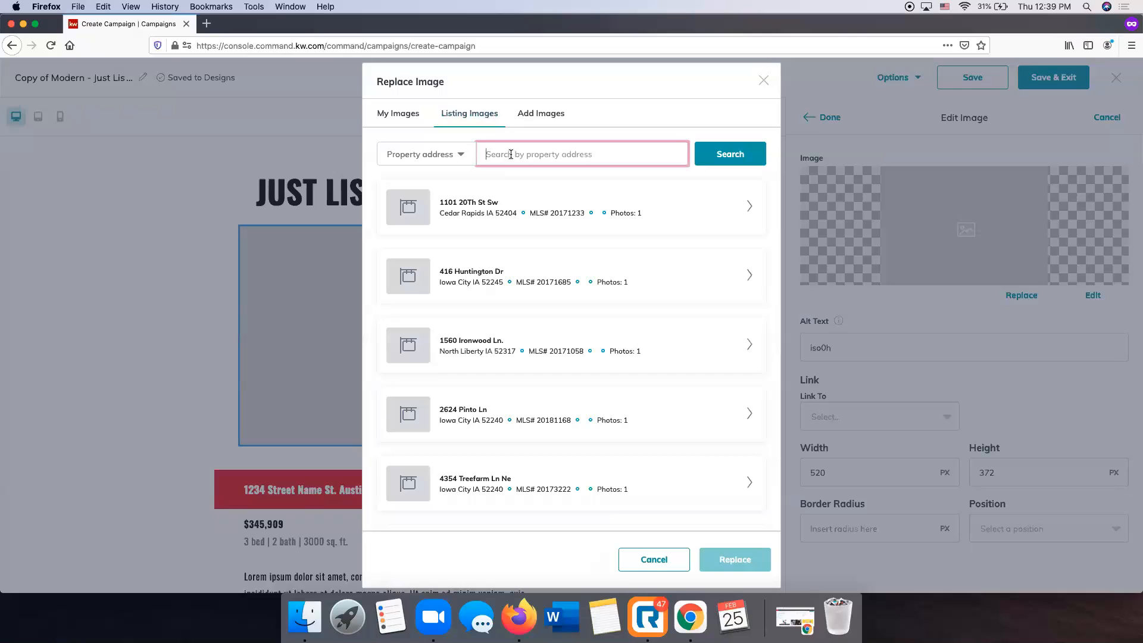
left_click(738, 155)
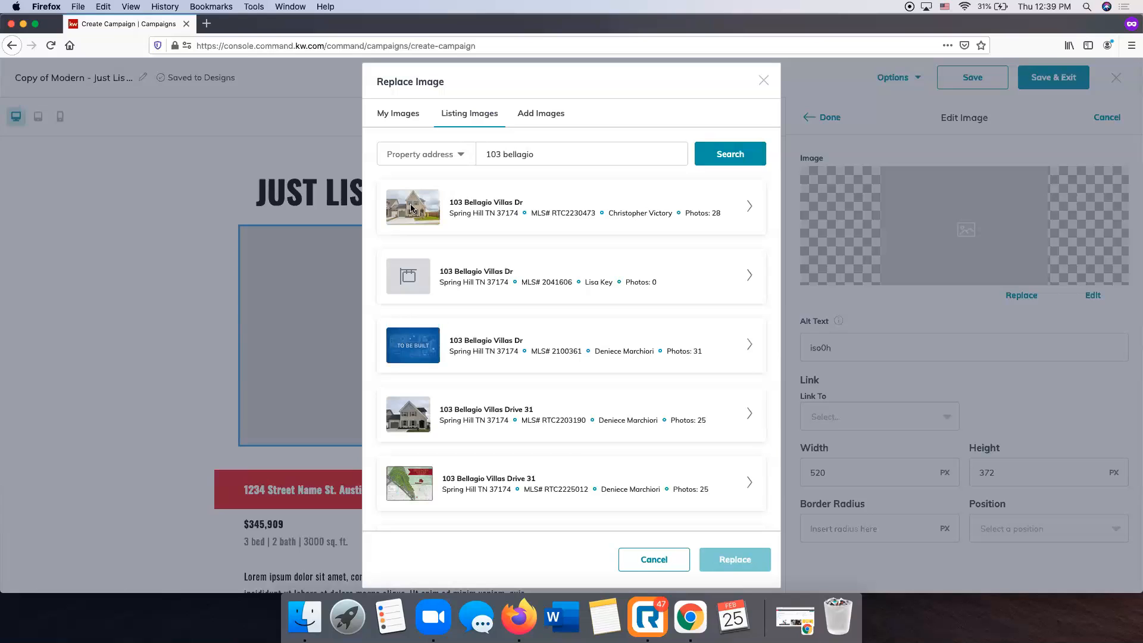
left_click(751, 208)
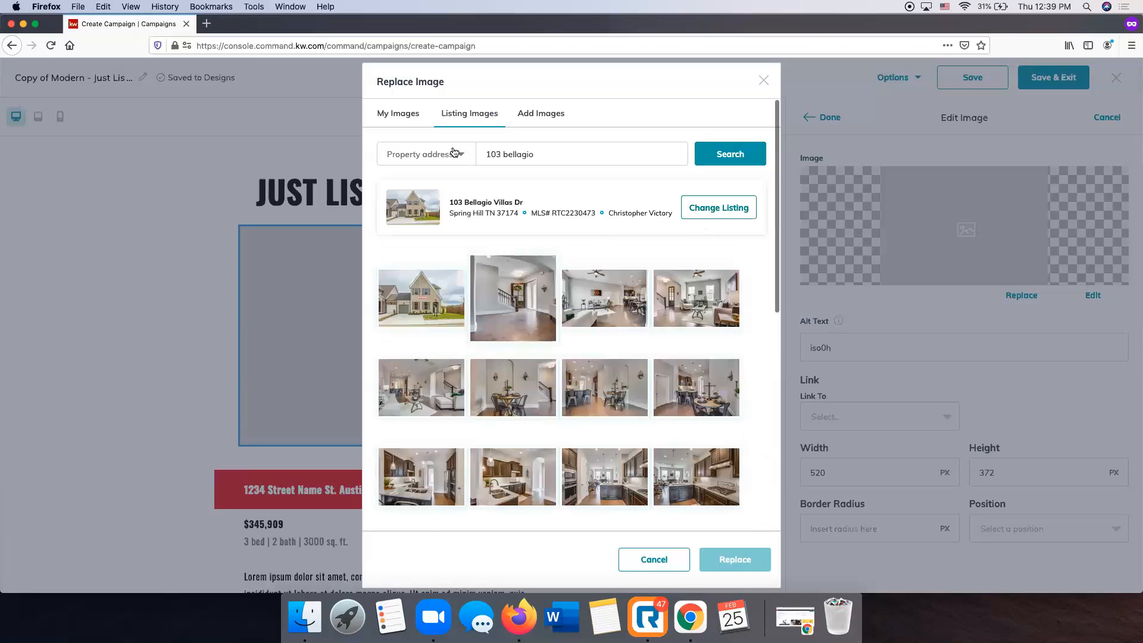
left_click(424, 309)
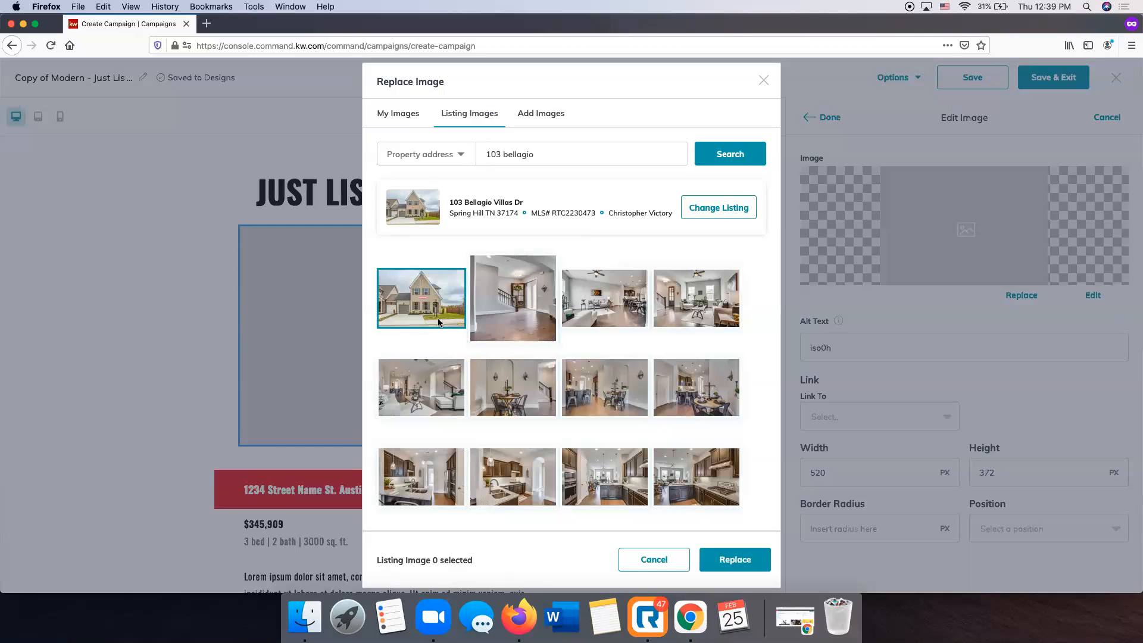
left_click(736, 561)
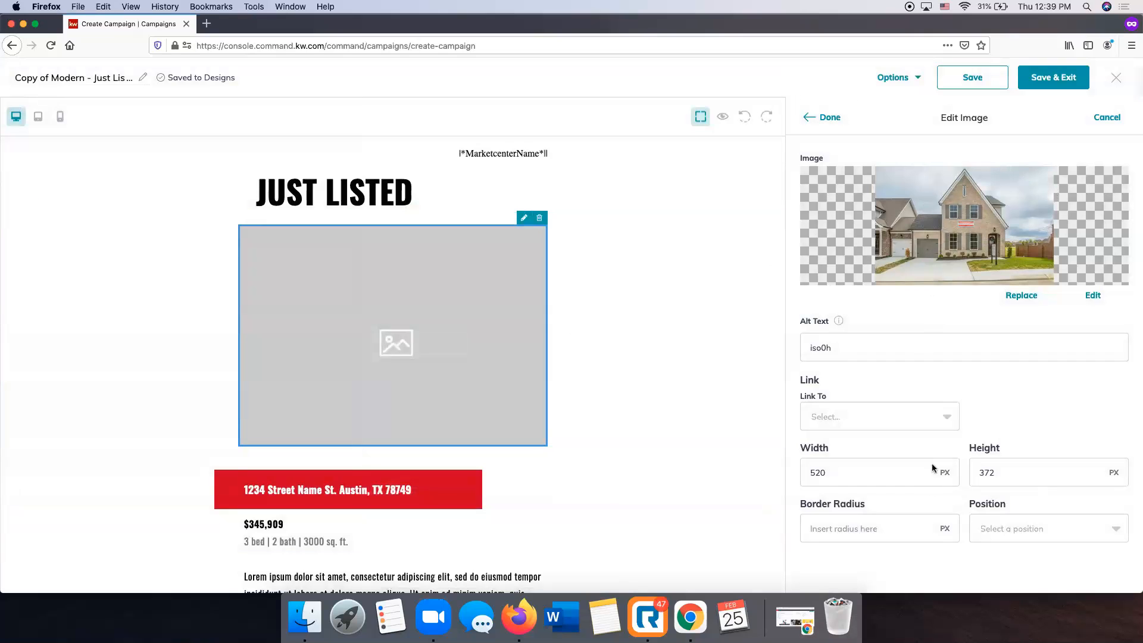
scroll(933, 467, "down", 3)
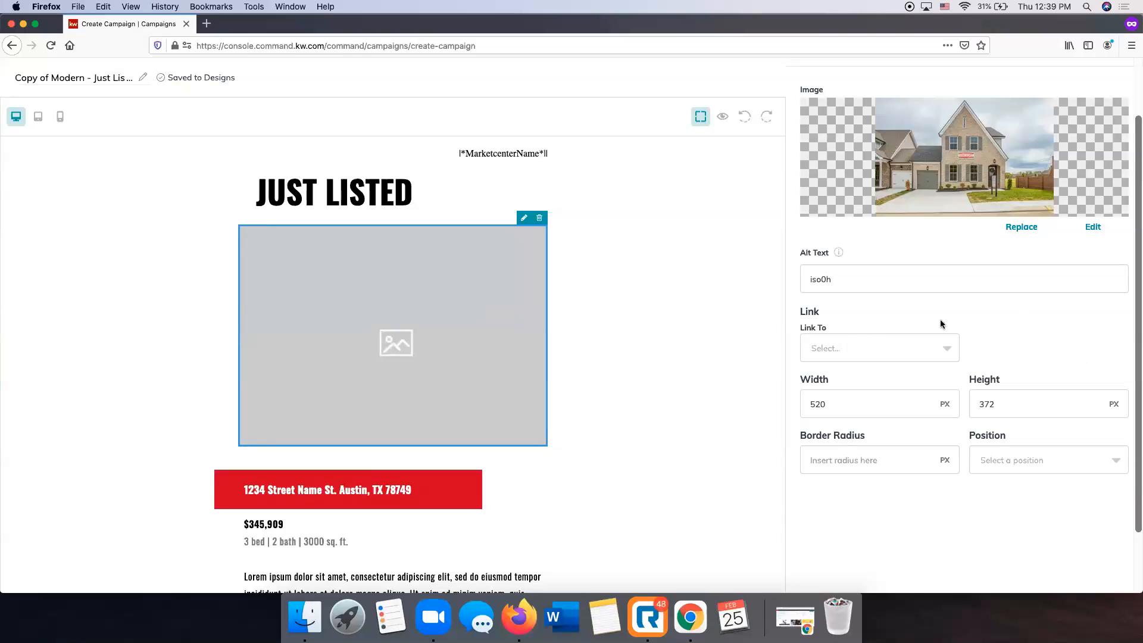
scroll(941, 322, "up", 3)
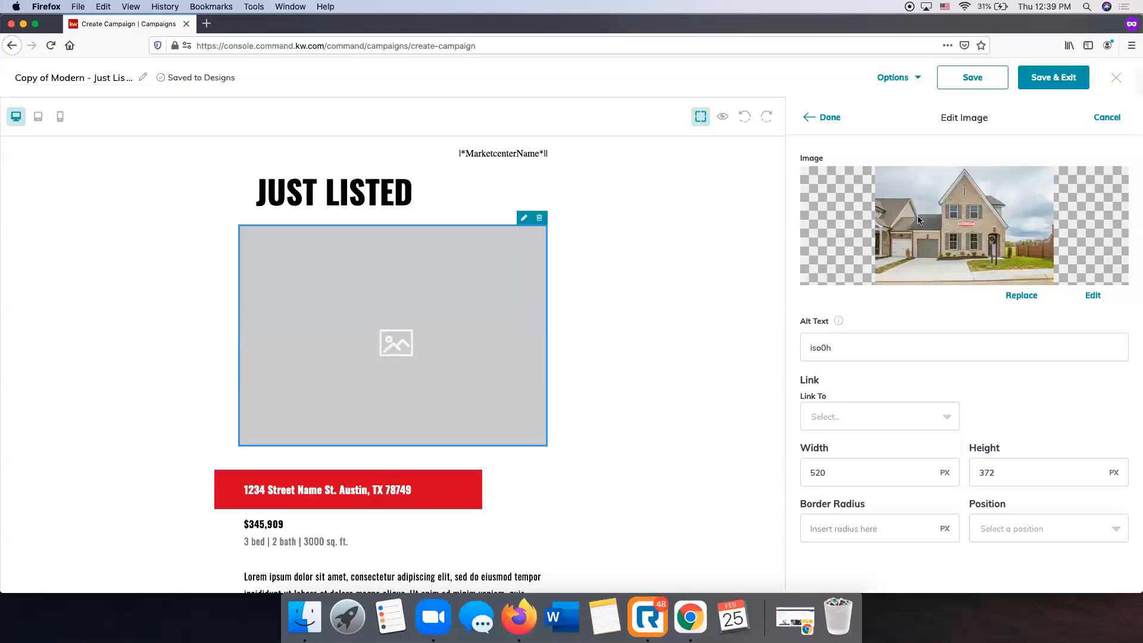
left_click(829, 118)
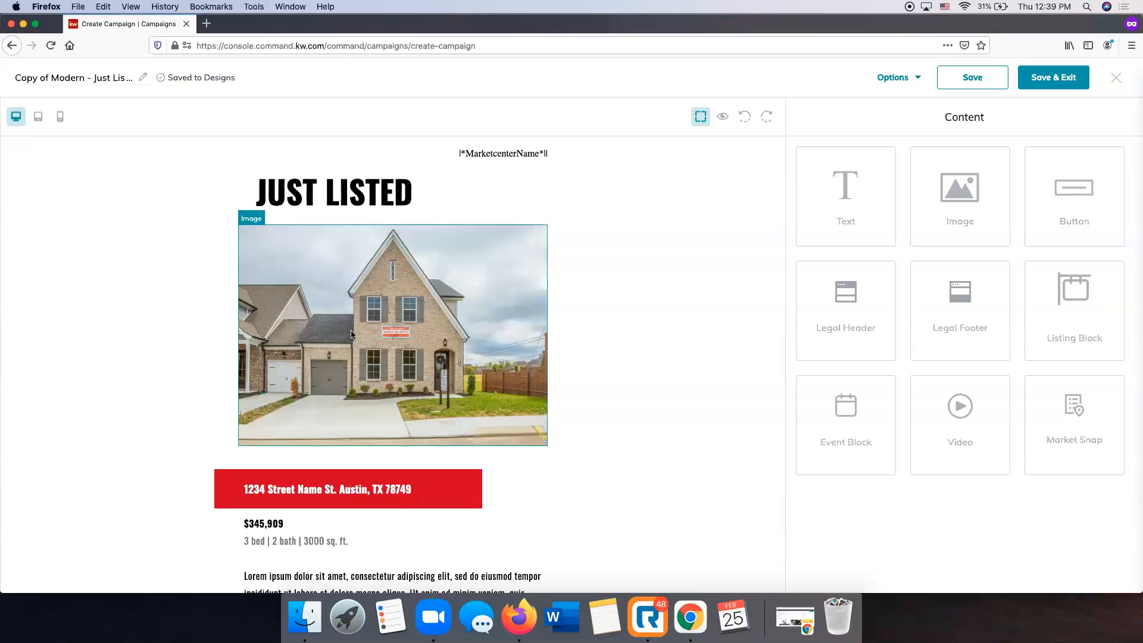
scroll(355, 336, "down", 5)
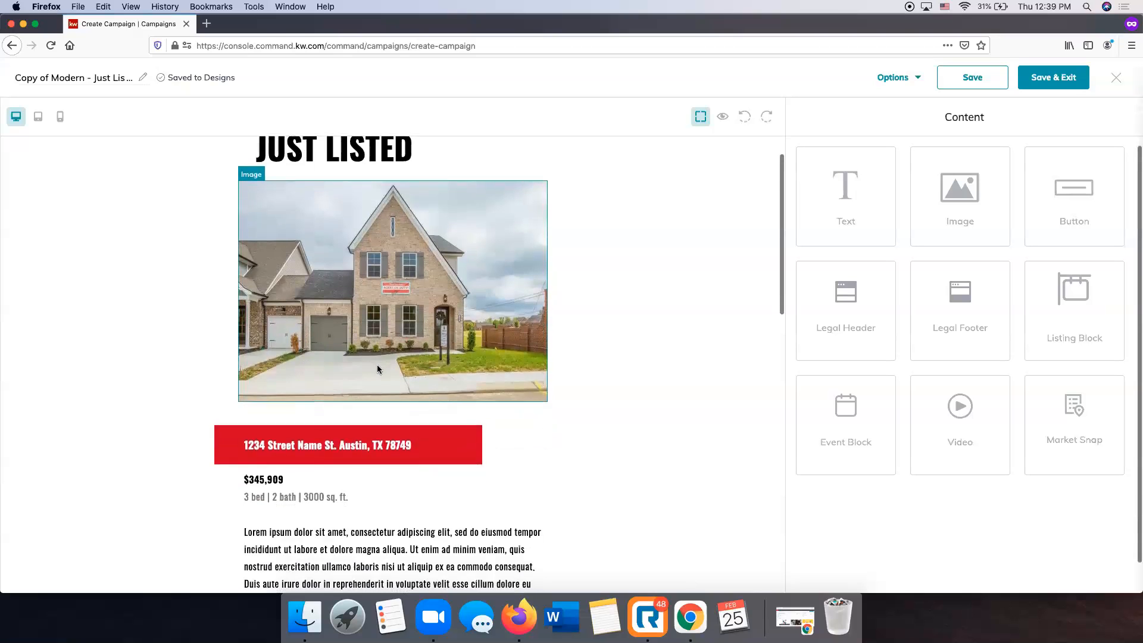
left_click(347, 309)
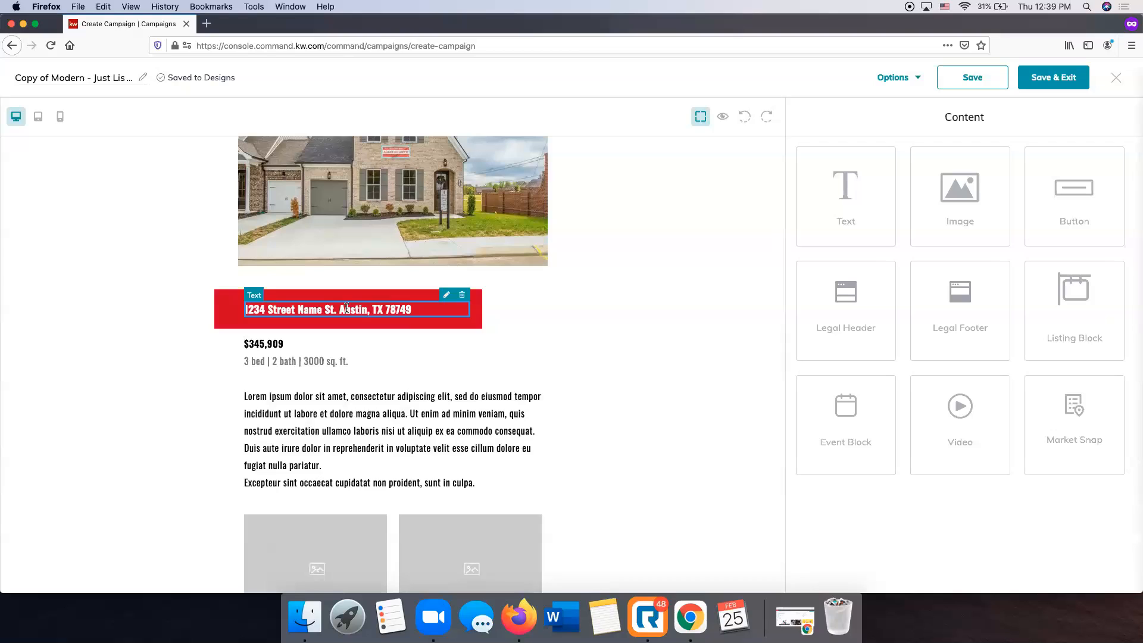
left_click(448, 295)
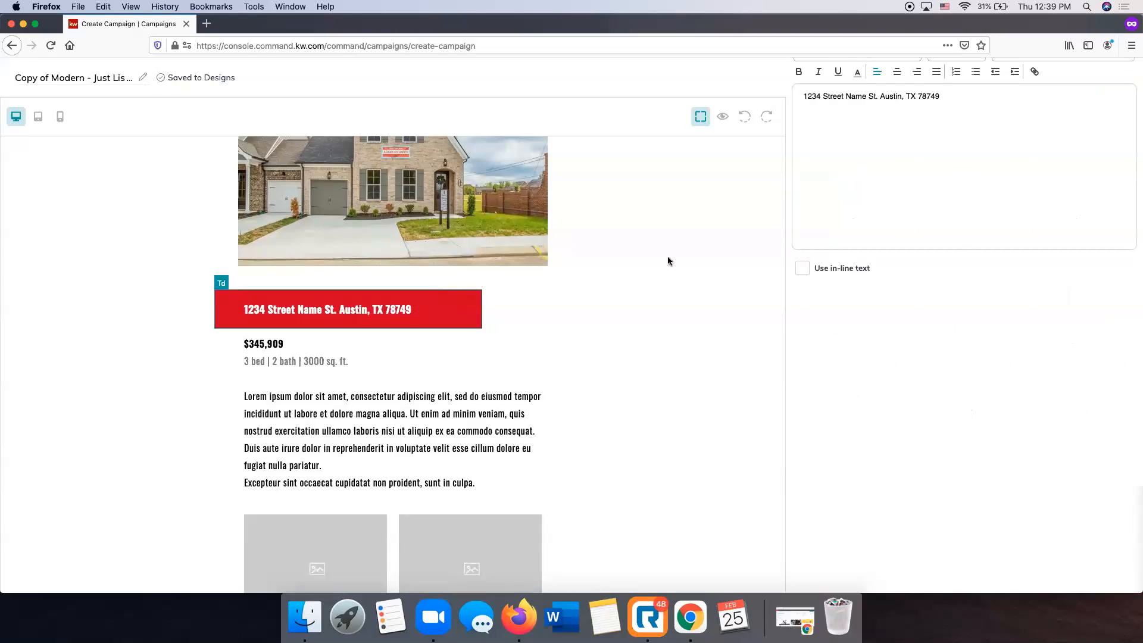
left_click_drag(949, 175, 821, 176)
key("BackSpace")
key("BackSpace")
key("BackSpace")
key("BackSpace")
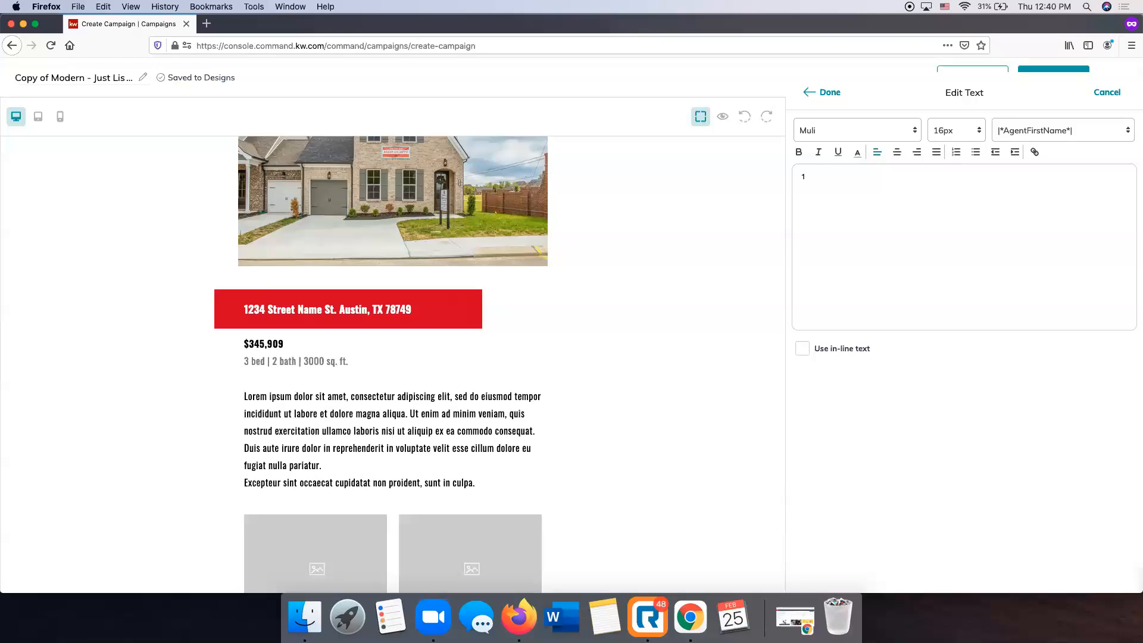
type("03 Bellagio V")
key("BackSpace")
key("BackSpace")
key("BackSpace")
key("BackSpace")
key("BackSpace")
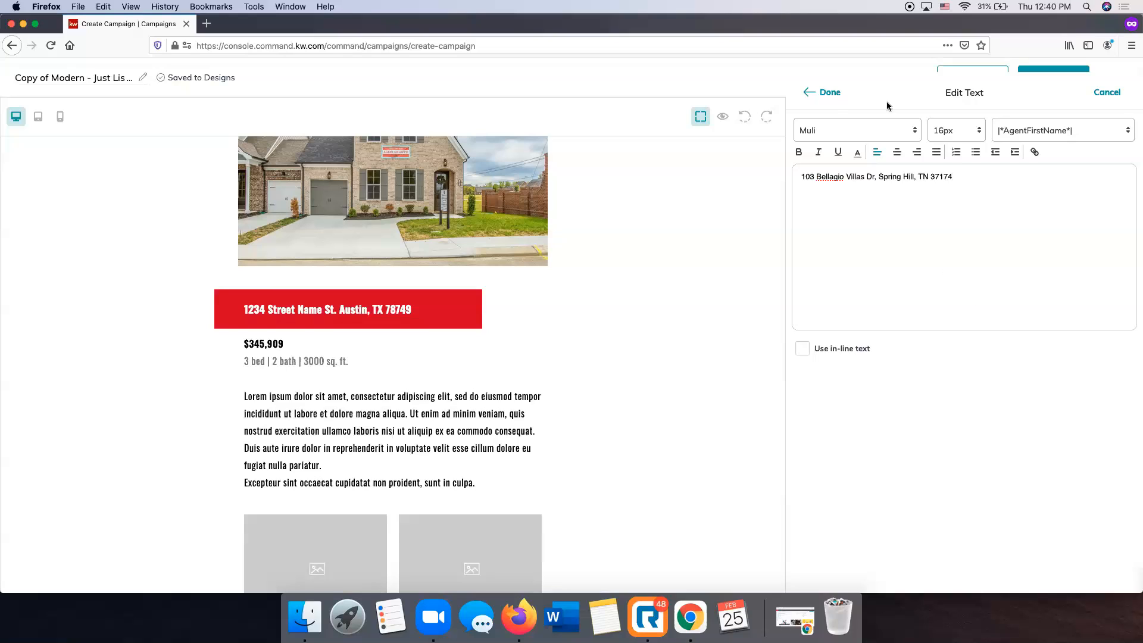
left_click(831, 94)
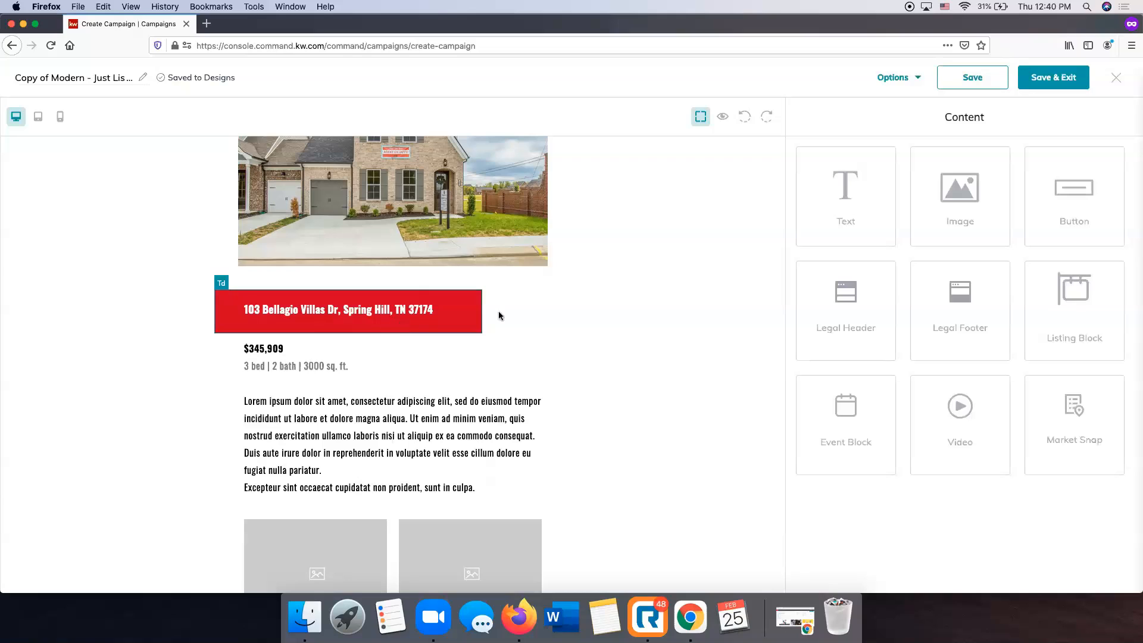
Change the listing price block to $354,770 and turn on in-line text for it.
left_click(273, 345)
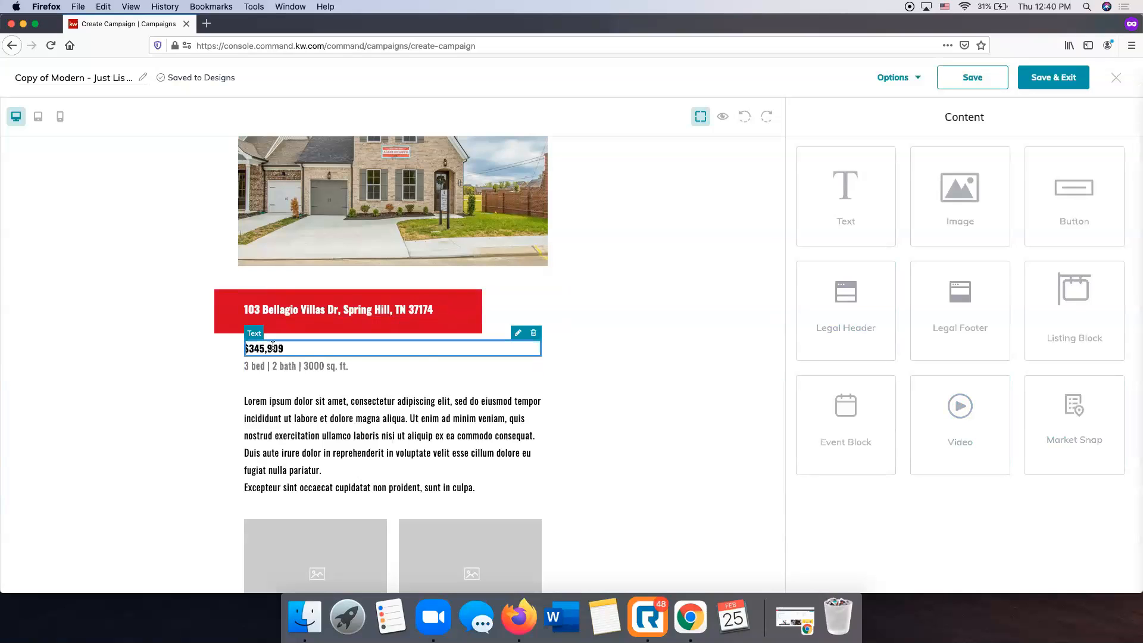
left_click(518, 333)
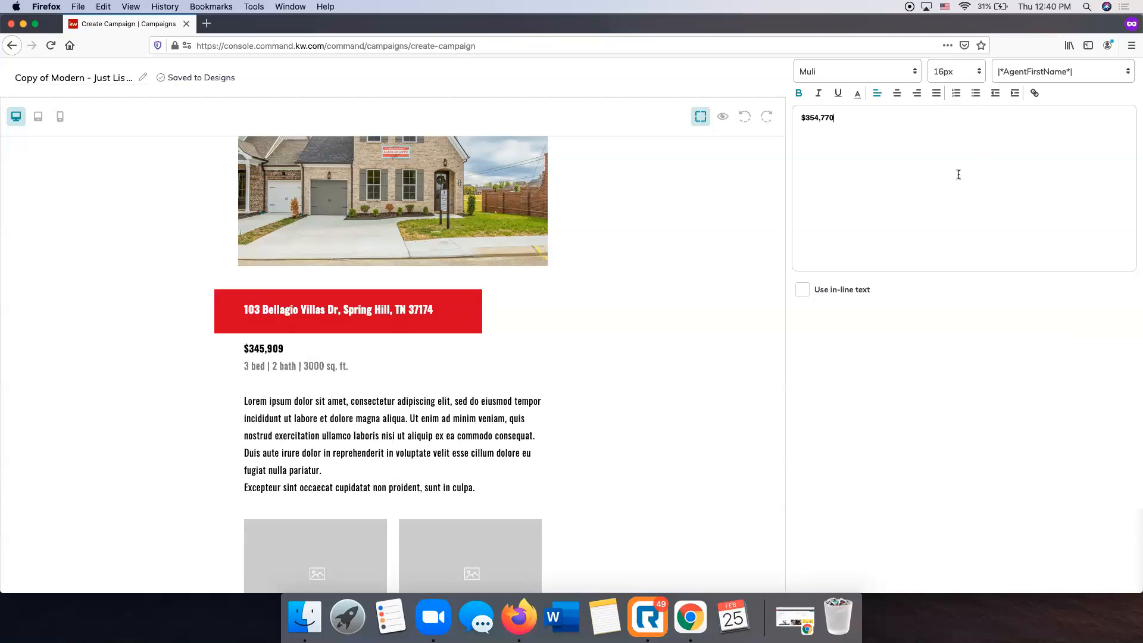
scroll(956, 173, "up", 3)
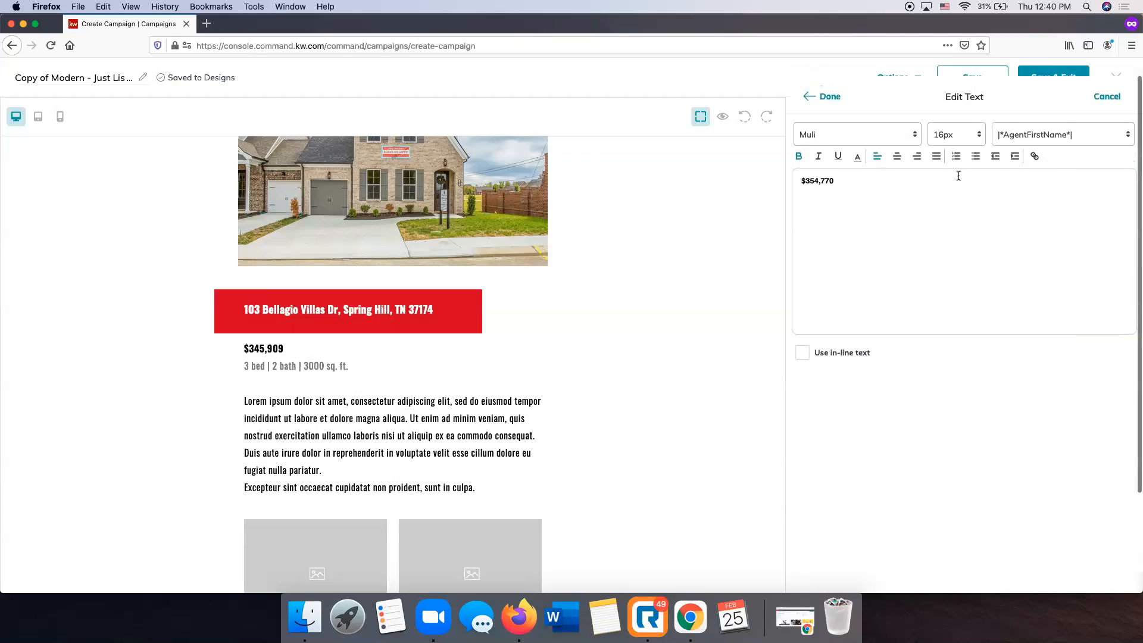
left_click(827, 105)
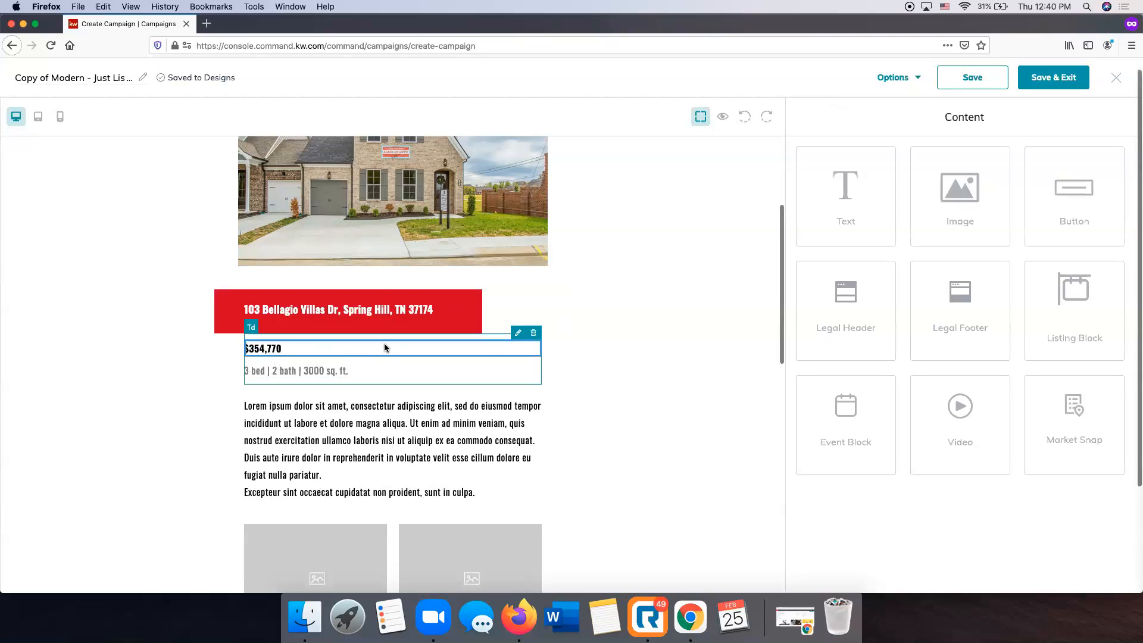
left_click(517, 334)
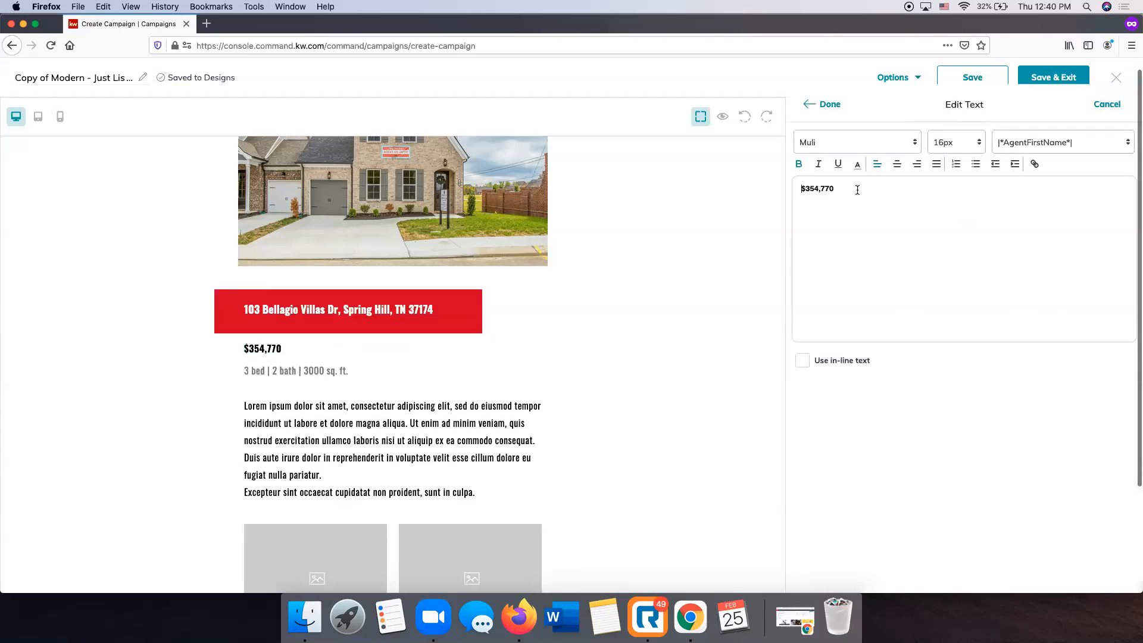
left_click(803, 360)
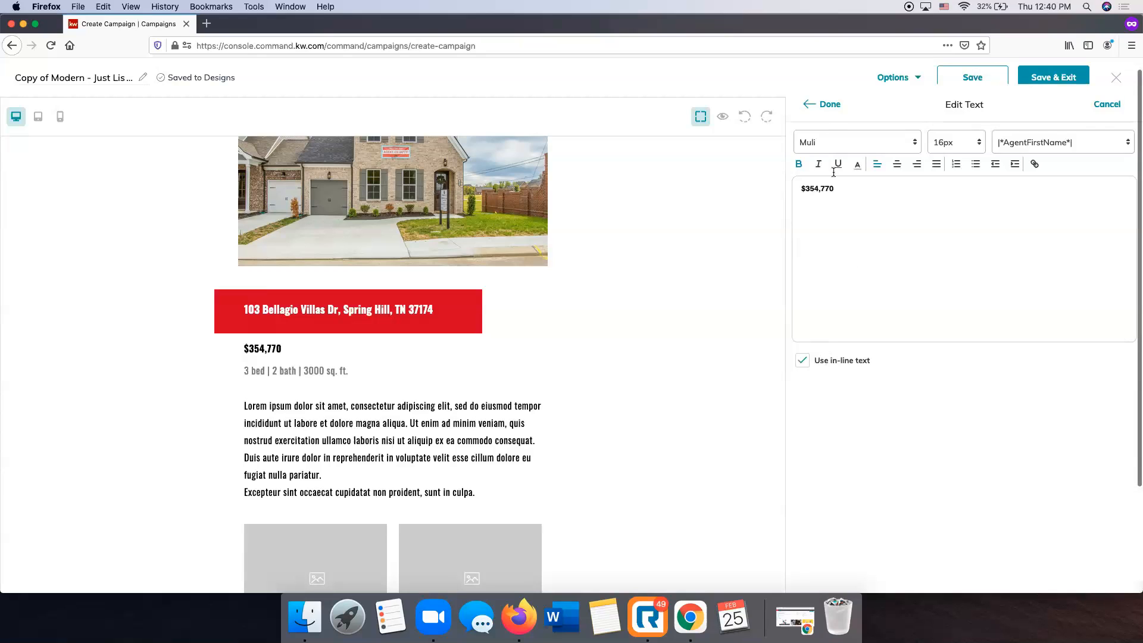
left_click(828, 105)
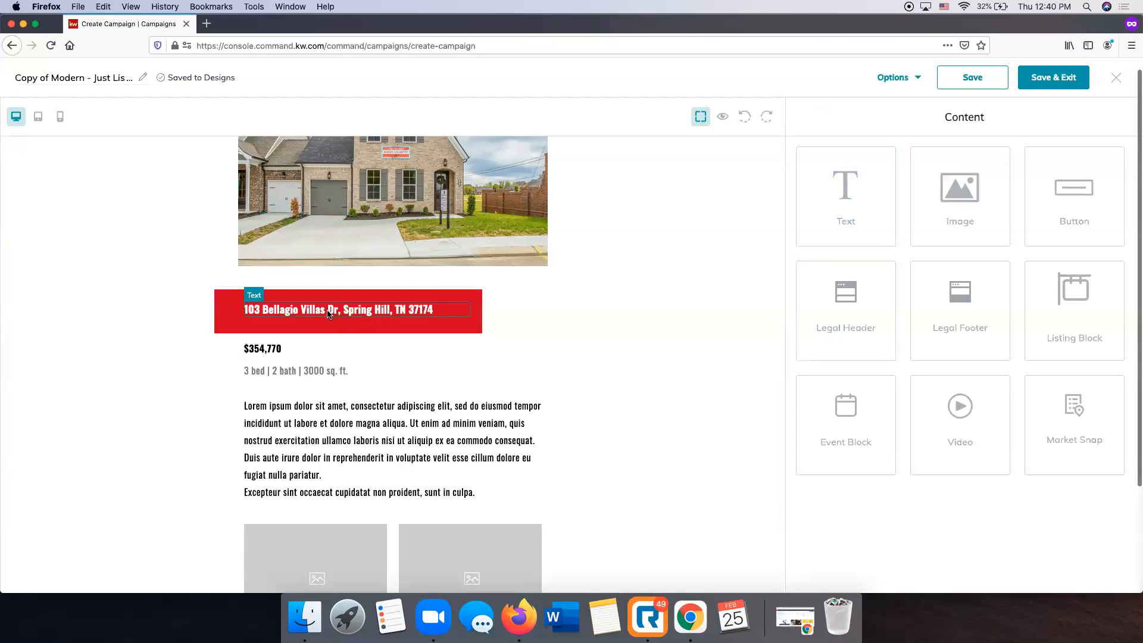
Change the details line to 4 bed | 3.5 bath | 2115 sq. ft.
left_click(323, 366)
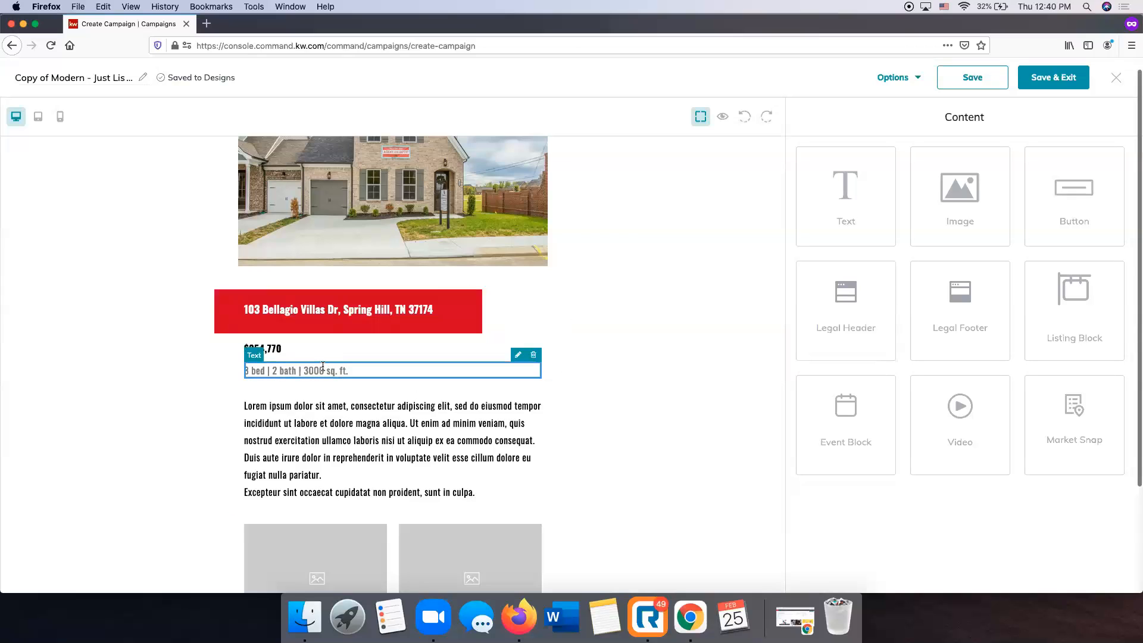
left_click(518, 355)
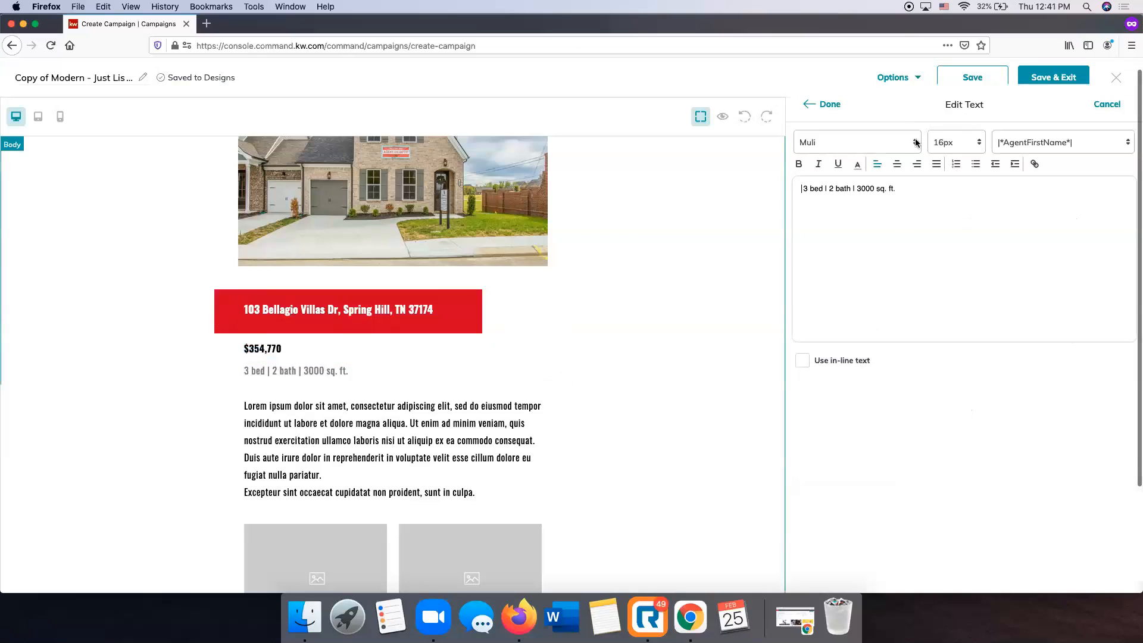
key("Delete")
type("4")
left_click(832, 188)
key("Delete")
type("3.5")
left_click(882, 188)
key("BackSpace")
key("BackSpace")
key("BackSpace")
key("BackSpace")
key("BackSpace")
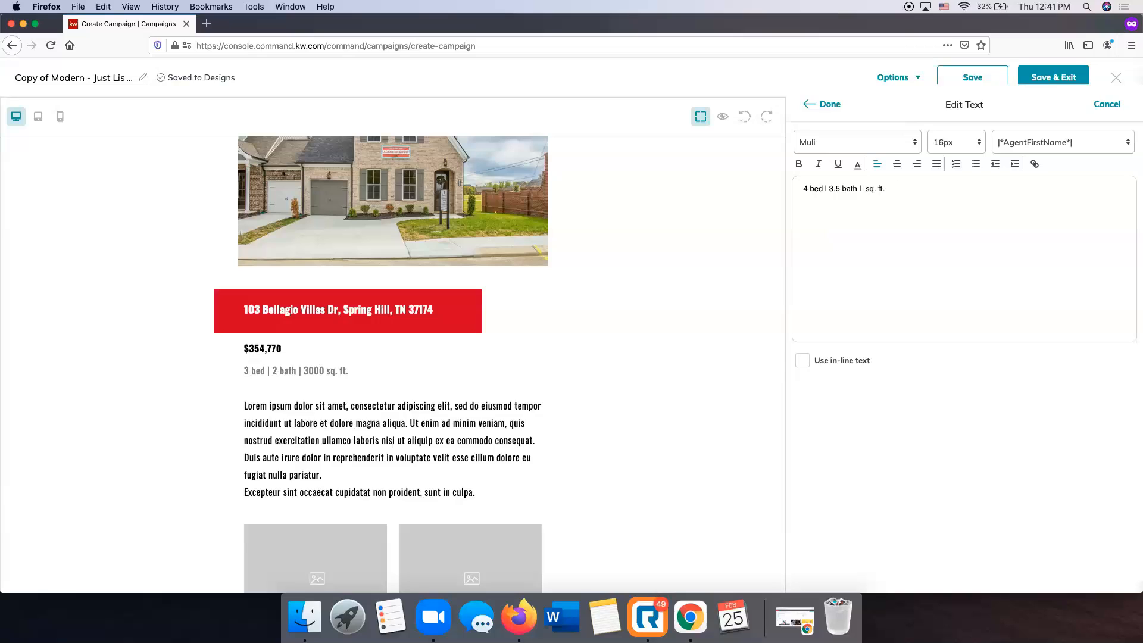
type("2115")
left_click(829, 106)
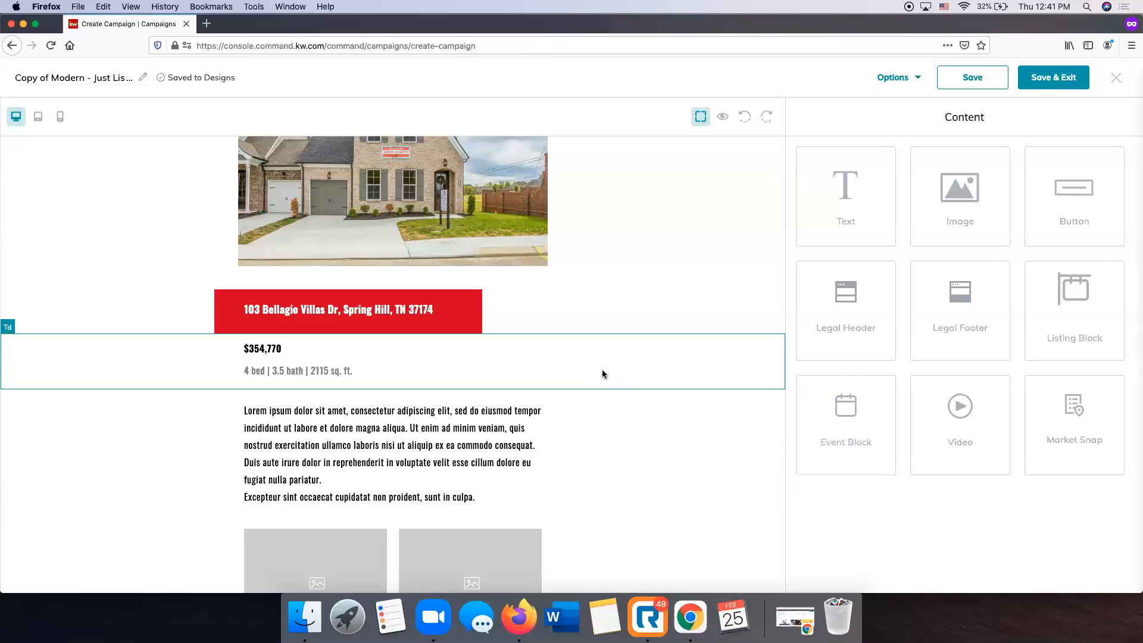
scroll(352, 364, "down", 3)
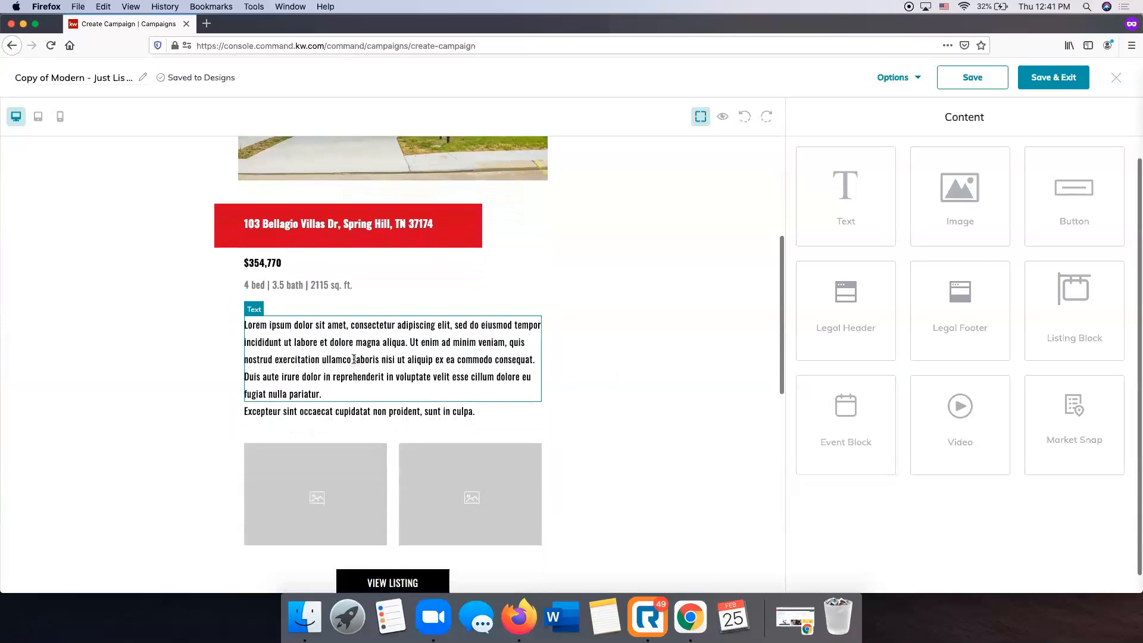
left_click(405, 353)
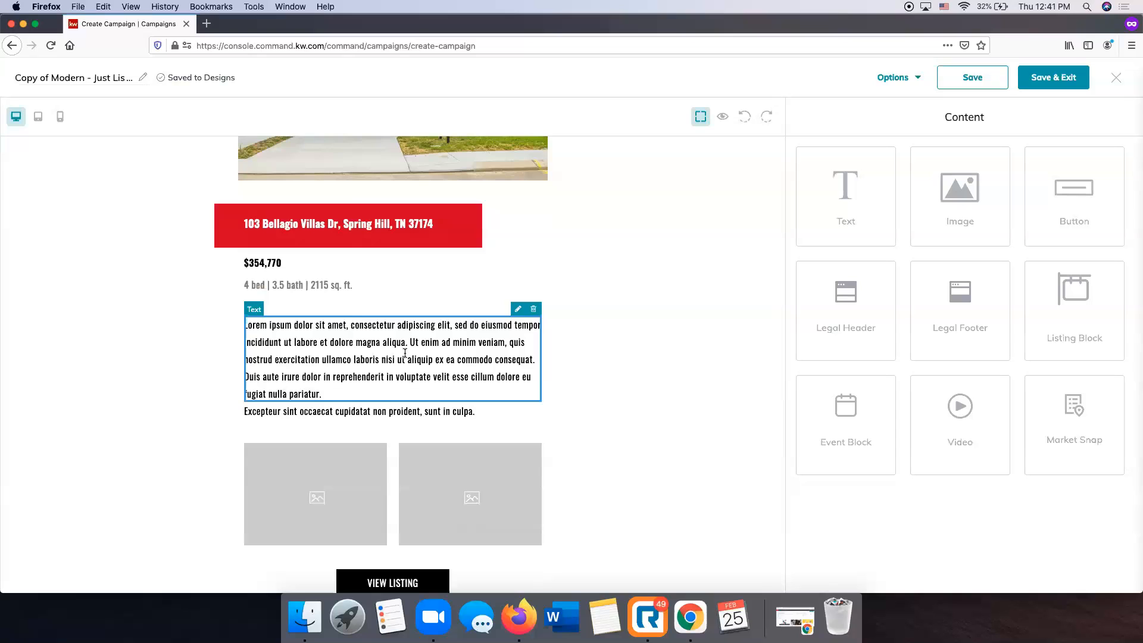
Paste the Cocoa by Dalamar Homes description over the Lorem ipsum placeholder paragraph.
scroll(404, 353, "up", 1)
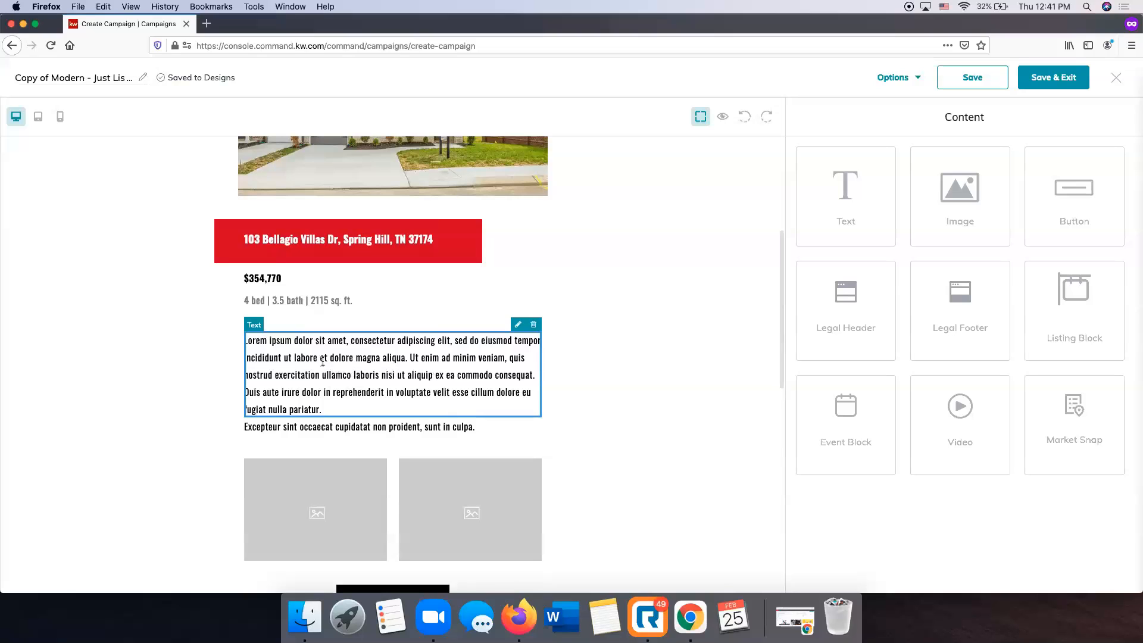
left_click(517, 326)
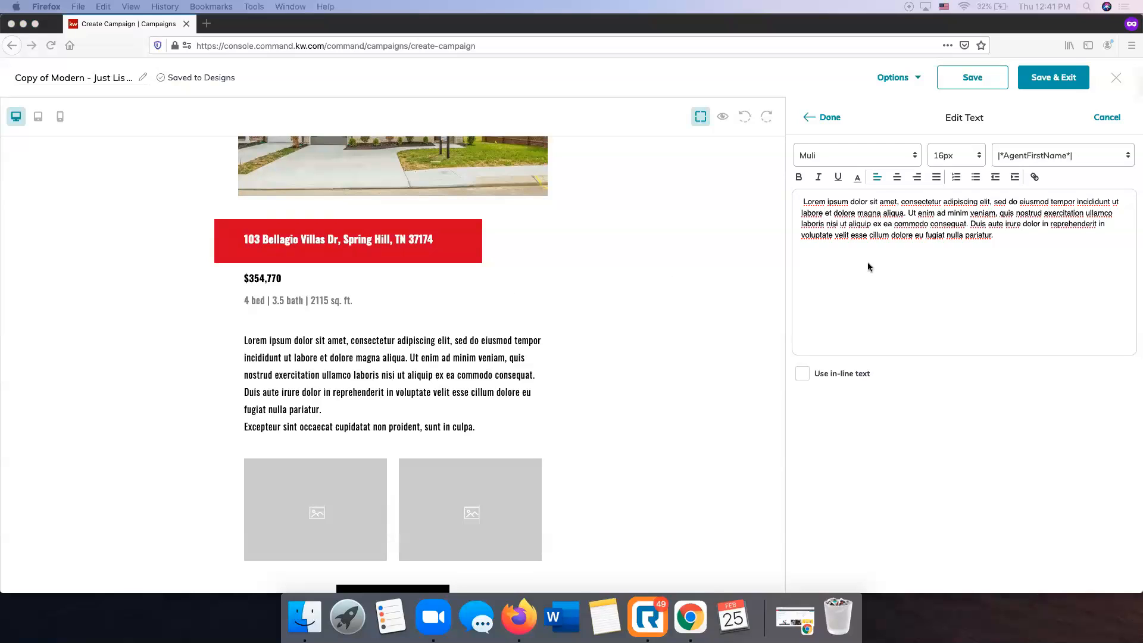
left_click_drag(1011, 237, 796, 198)
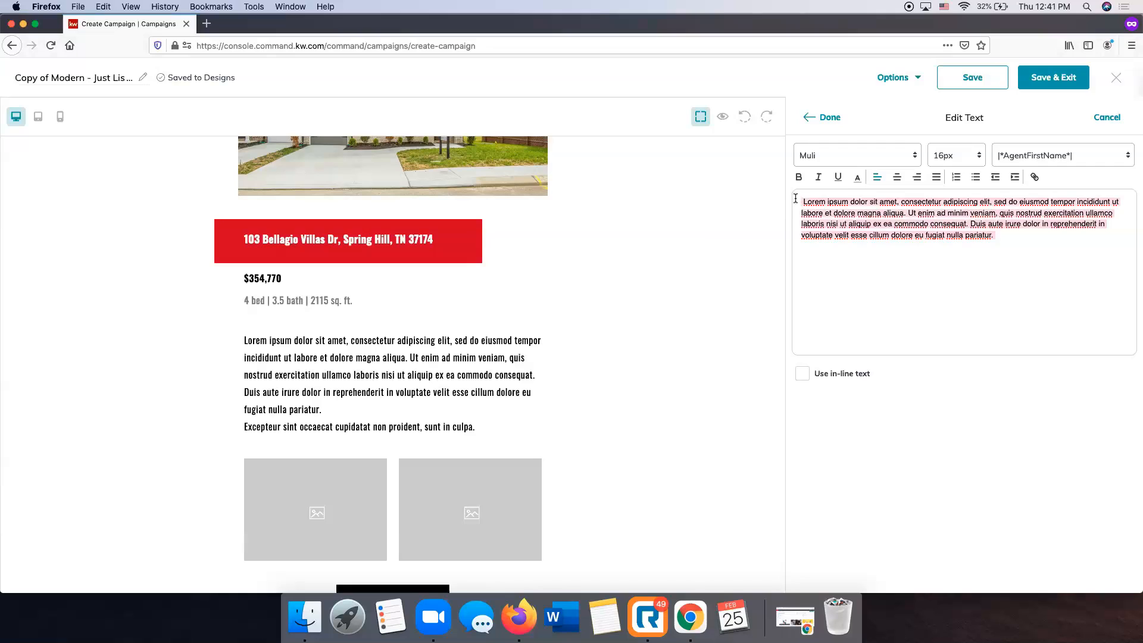
type("Affordable Custom Homes! The Cocoa by Dalamar Homes features 4 BR & 3.5 Baths, Master Bedroom on Main Level, Gourmet Kitchen, Built-in SS Appliances & Gas Cooktop, Large Bonus Rm Second Floor, Laundry Room, Rounded Corners and Archways, 10' Ceilings on the first floor, Hardwoods, Covered Back Porch, Low Maintenance Community, Many Upgrades Included, and more!")
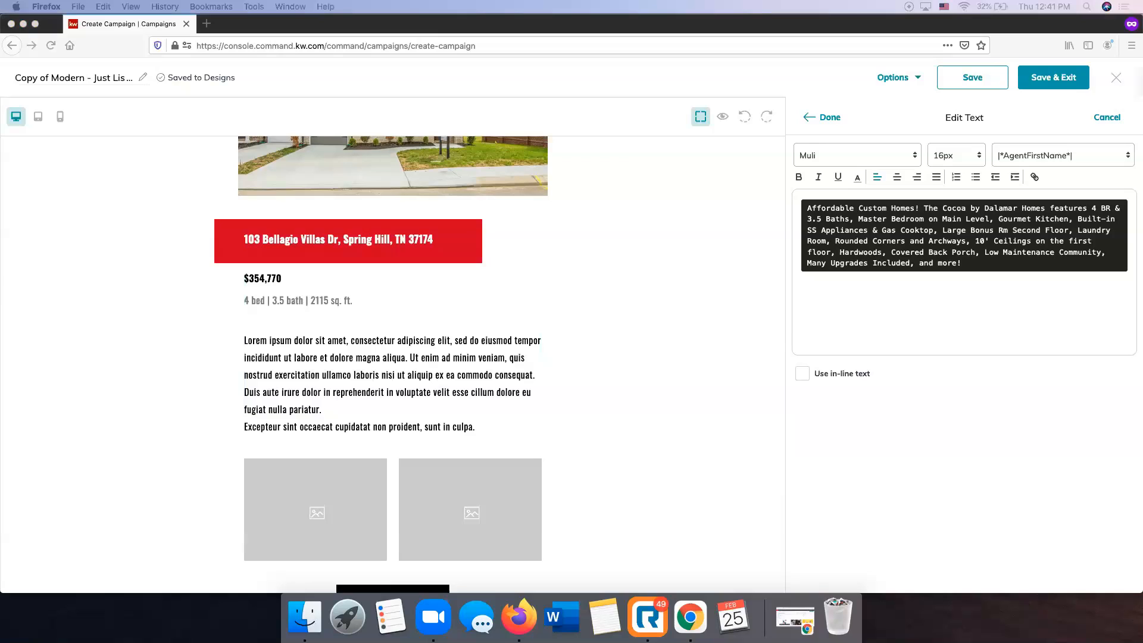
left_click(943, 296)
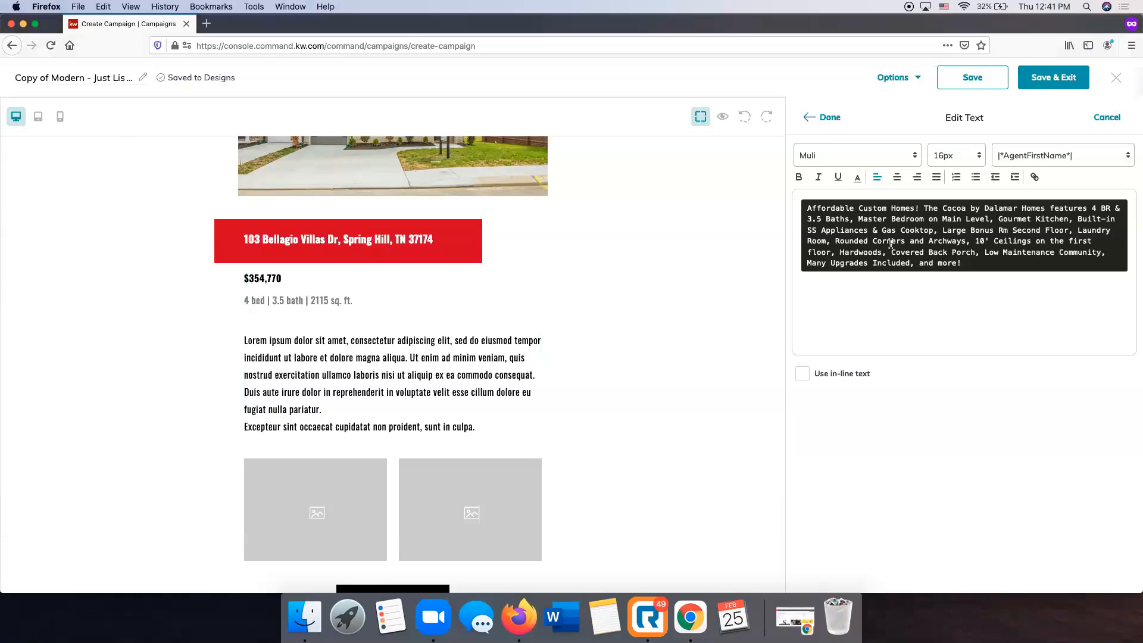
scroll(964, 278, "down", 1)
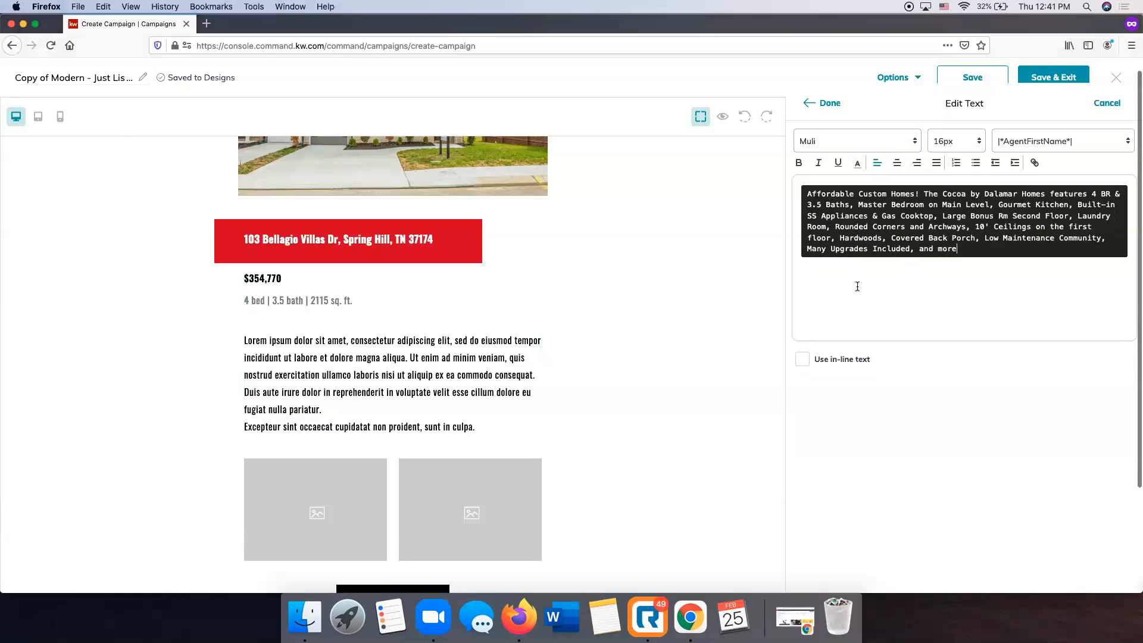
key("super+a")
key("super+c")
key("BackSpace")
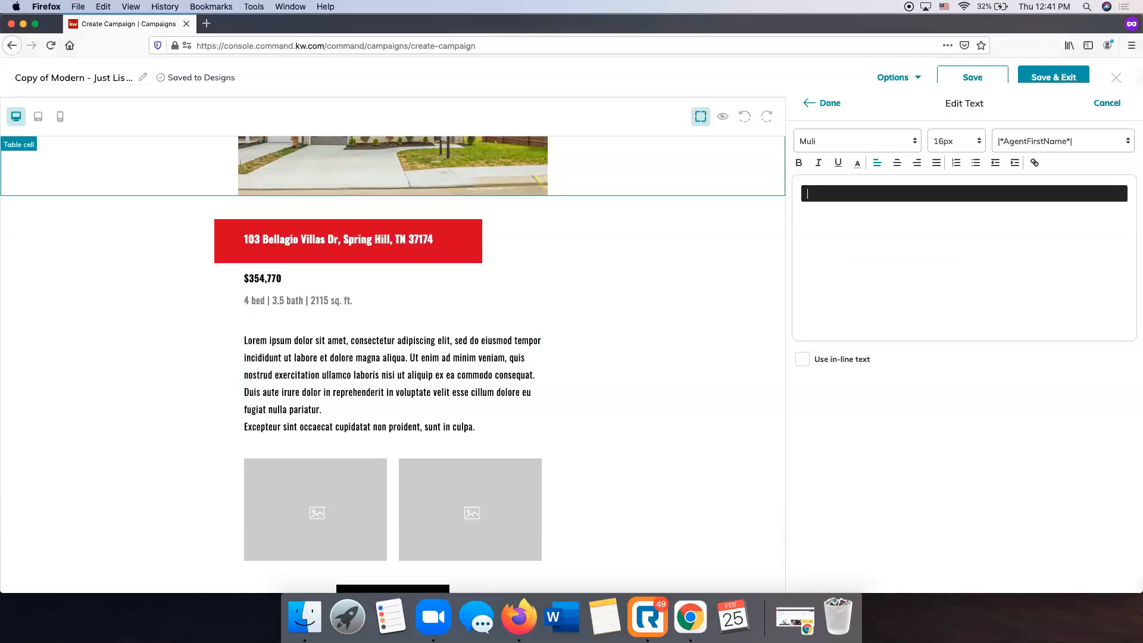
scroll(1001, 255, "up", 1)
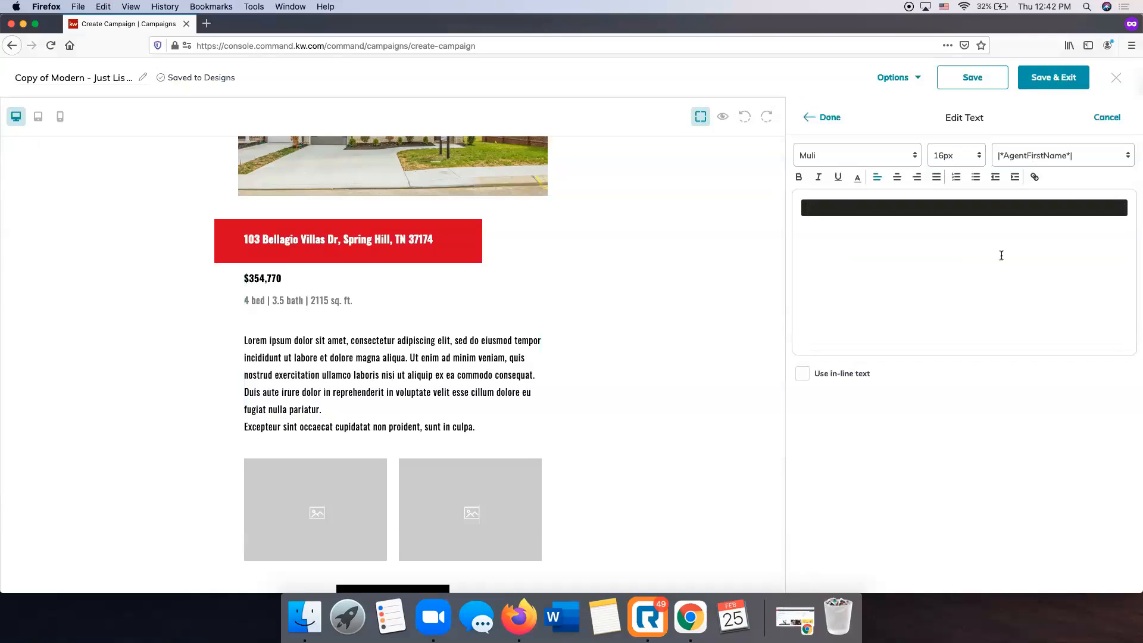
key("super+v")
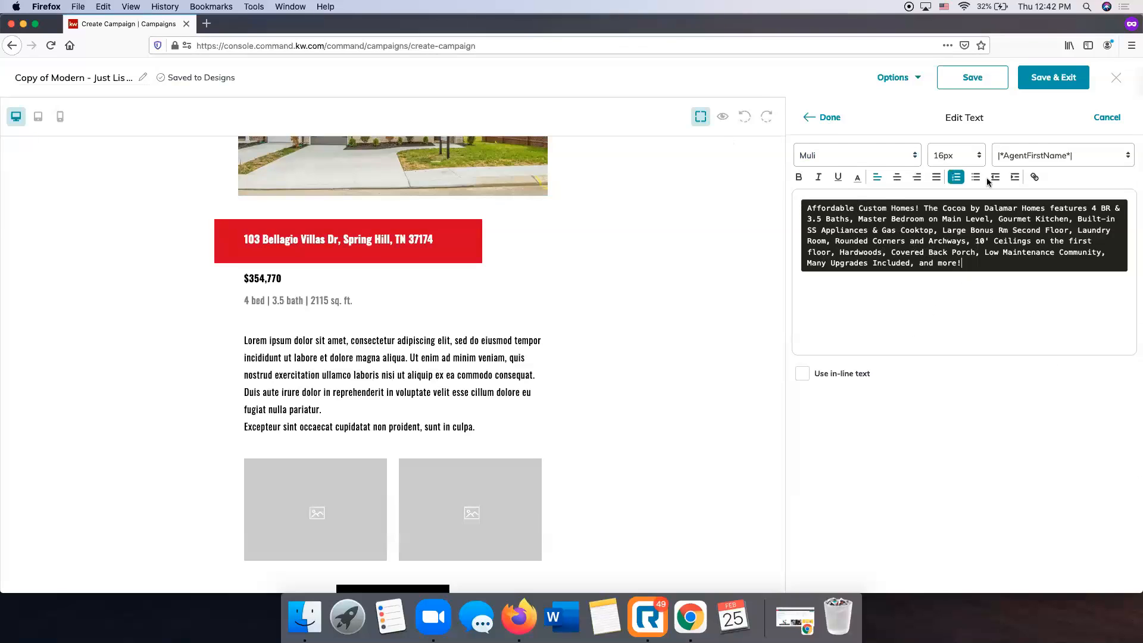
left_click(824, 120)
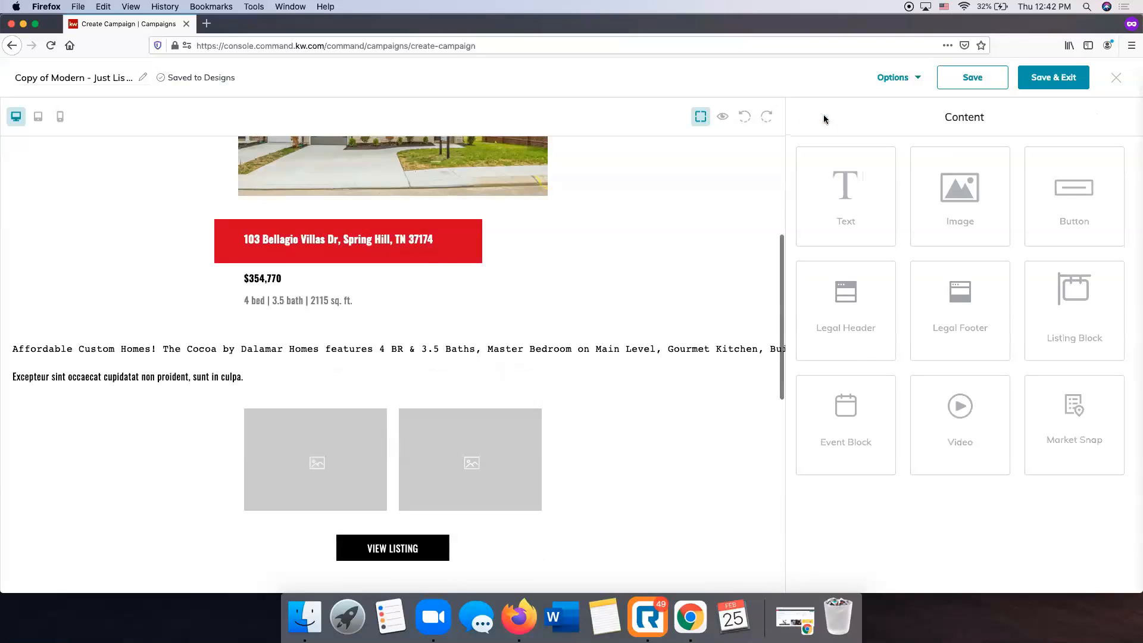
Reopen the description and confirm it uses Muli at 16px.
left_click(232, 352)
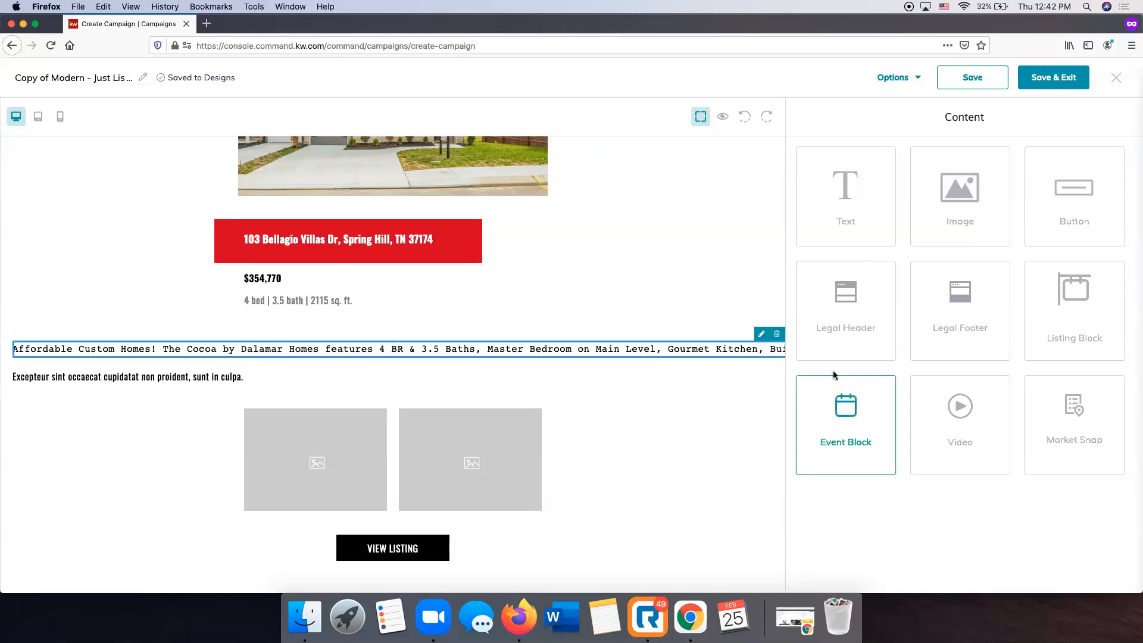
left_click(762, 334)
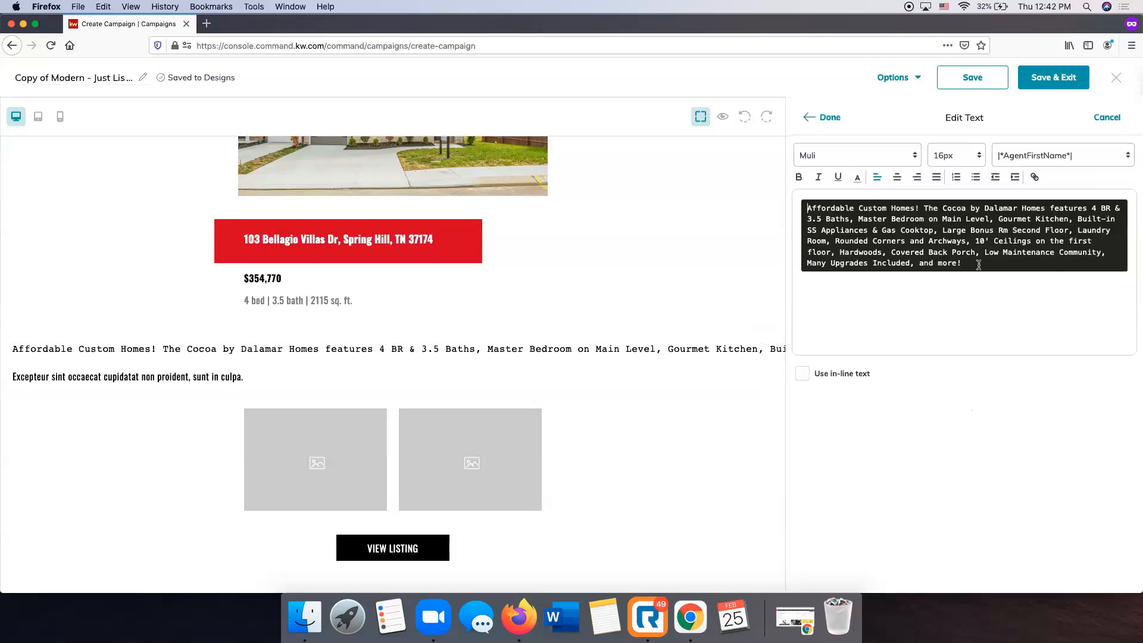
left_click_drag(1059, 310, 738, 162)
key("super+c")
left_click(910, 155)
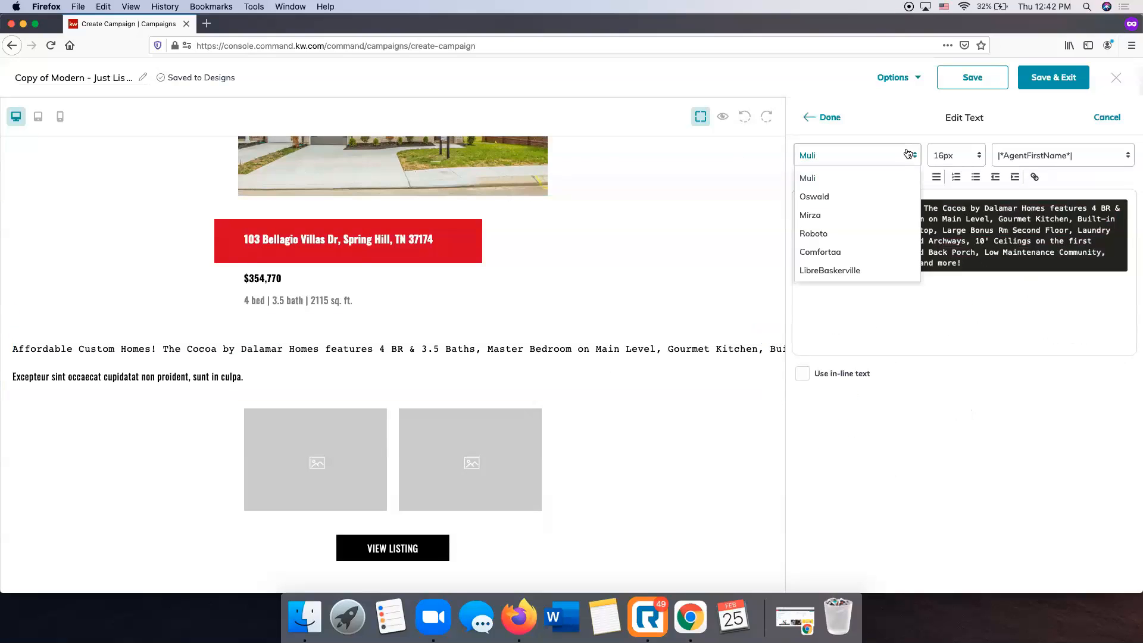
left_click(809, 174)
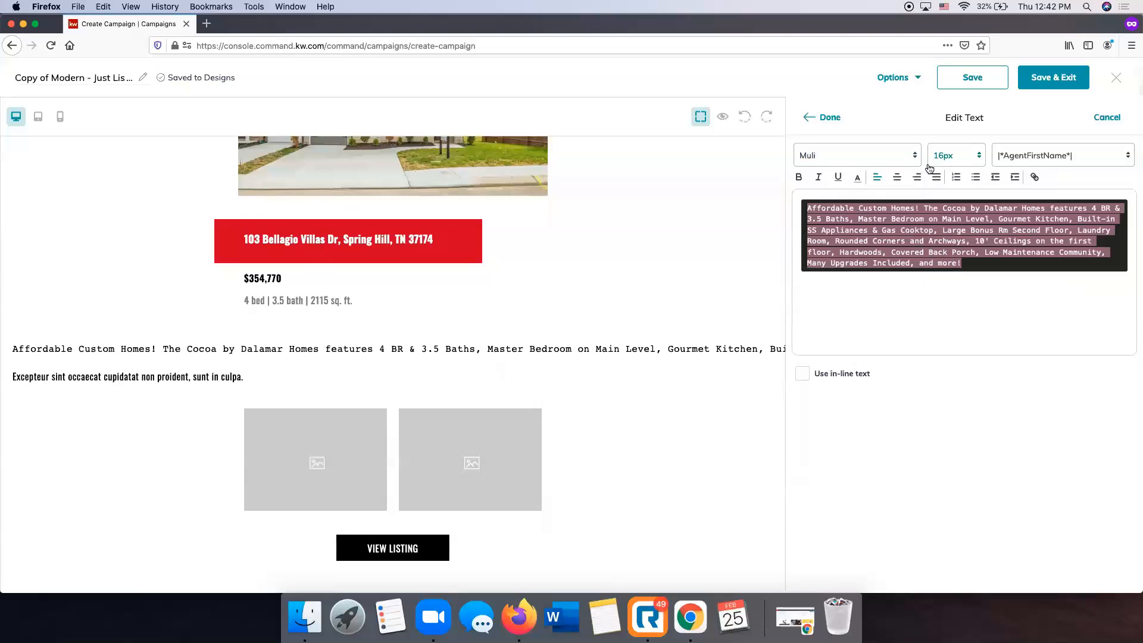
left_click(1054, 156)
left_click(1054, 156)
left_click(979, 155)
left_click(863, 299)
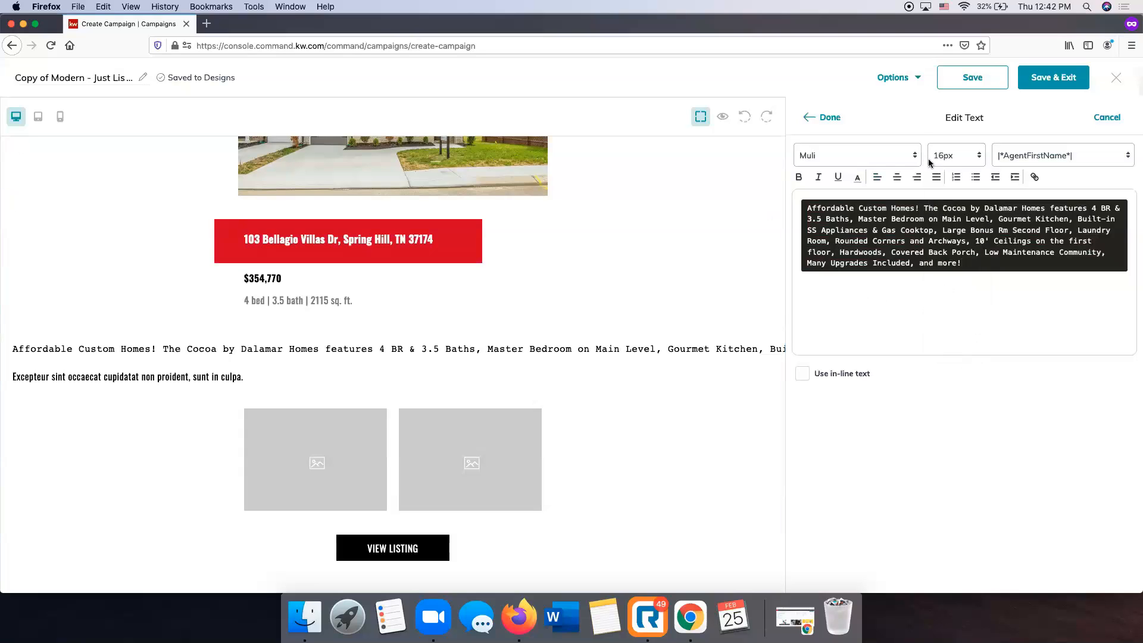
Discard the editor changes and delete the badly formatted description block.
left_click(1106, 122)
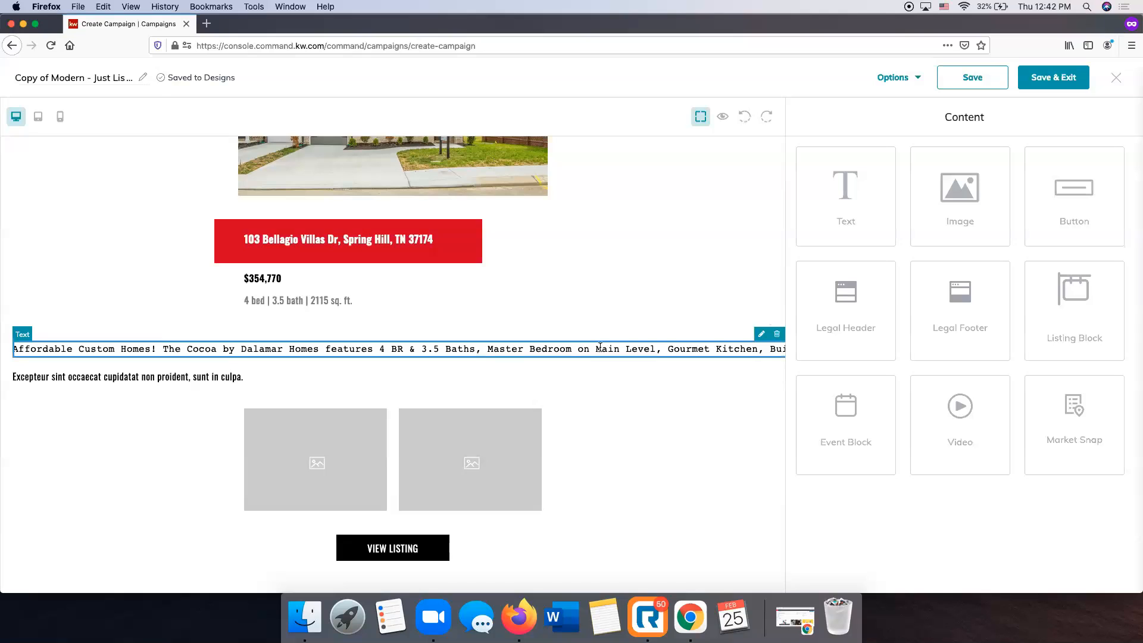
scroll(534, 373, "up", 2)
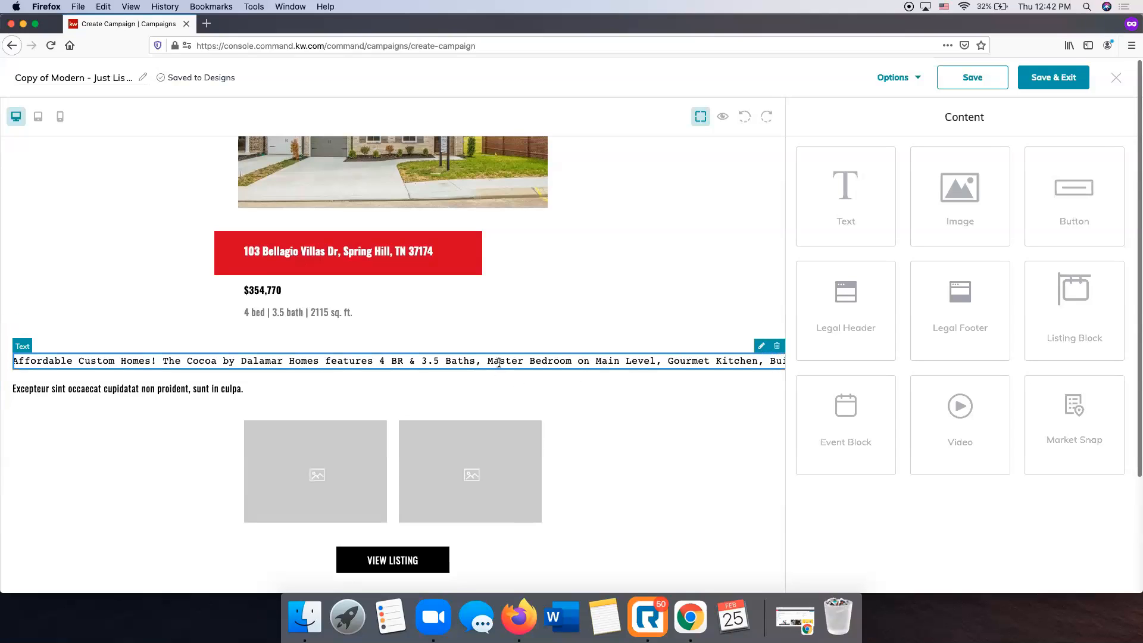
left_click(776, 346)
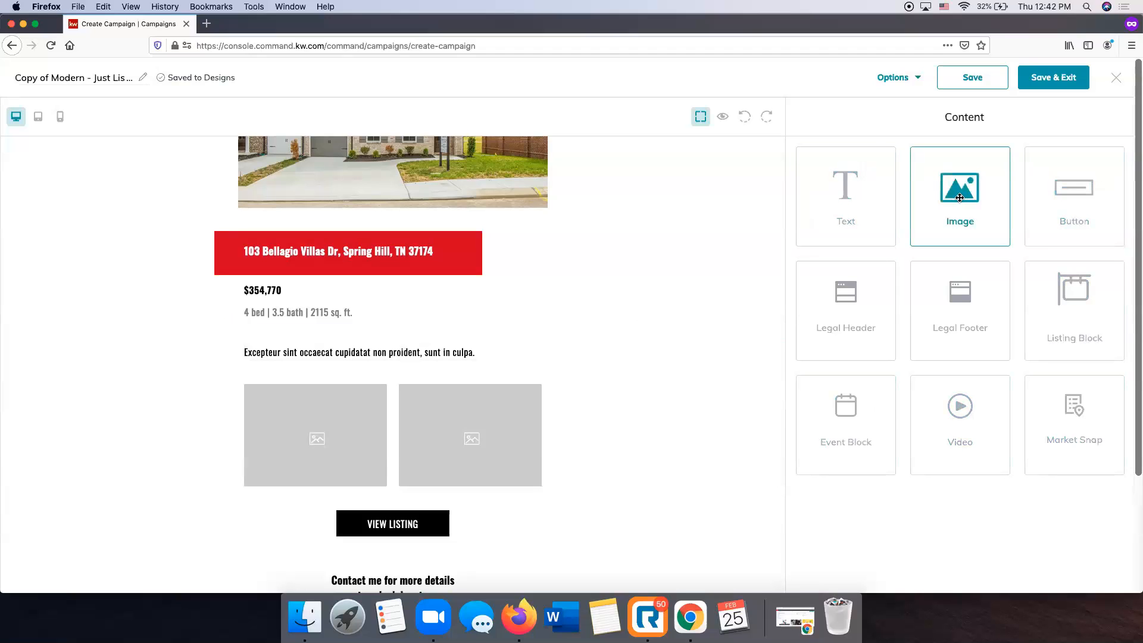
Drop an Image block above the Excepteur line, then remove the empty placeholder.
left_click_drag(996, 198, 564, 325)
left_click_drag(855, 255, 588, 350)
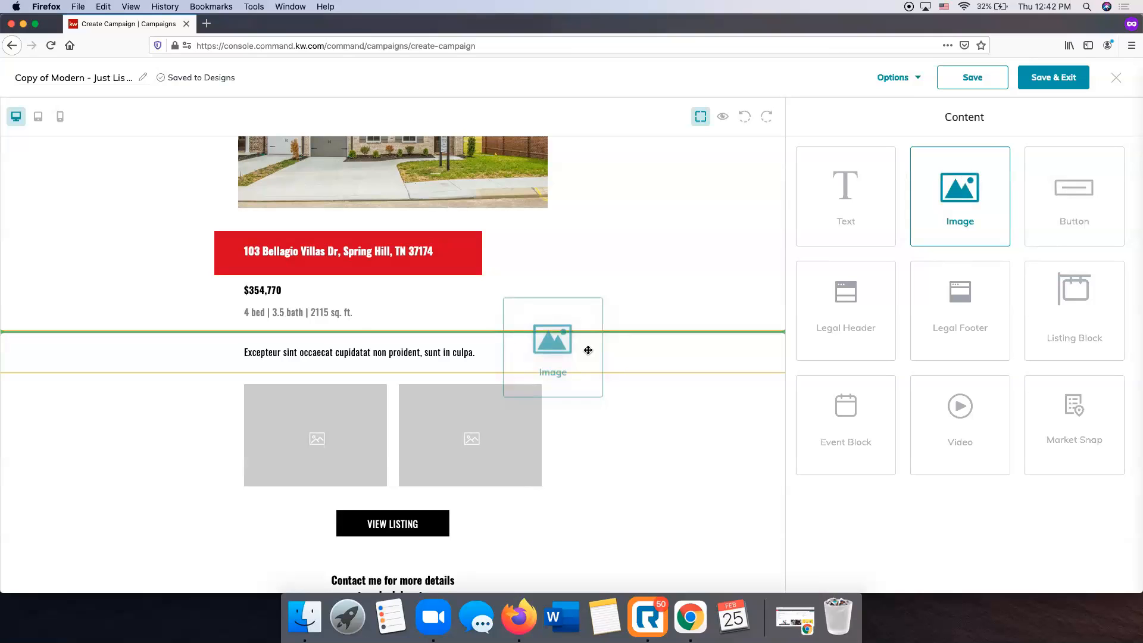
left_click_drag(588, 350, 587, 350)
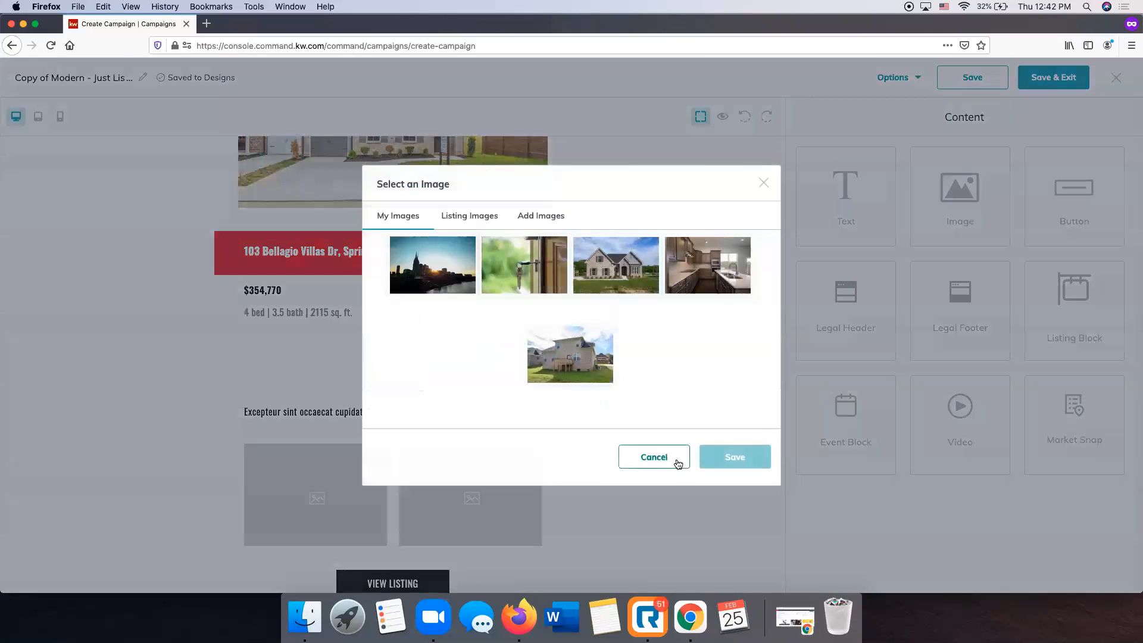
left_click(678, 464)
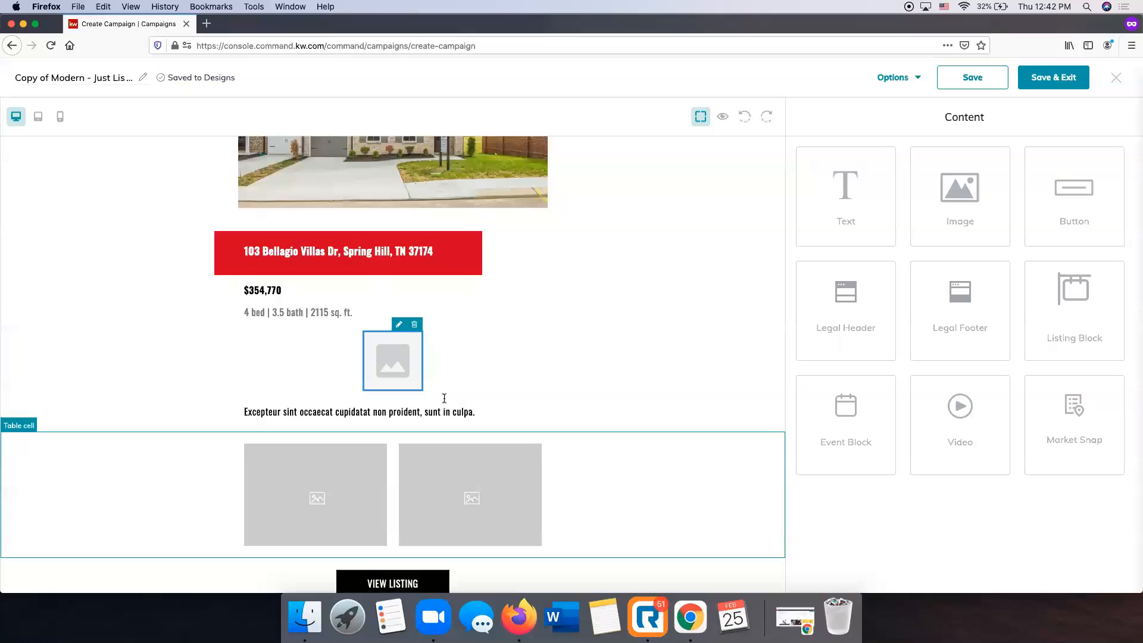
left_click(416, 324)
left_click(405, 352)
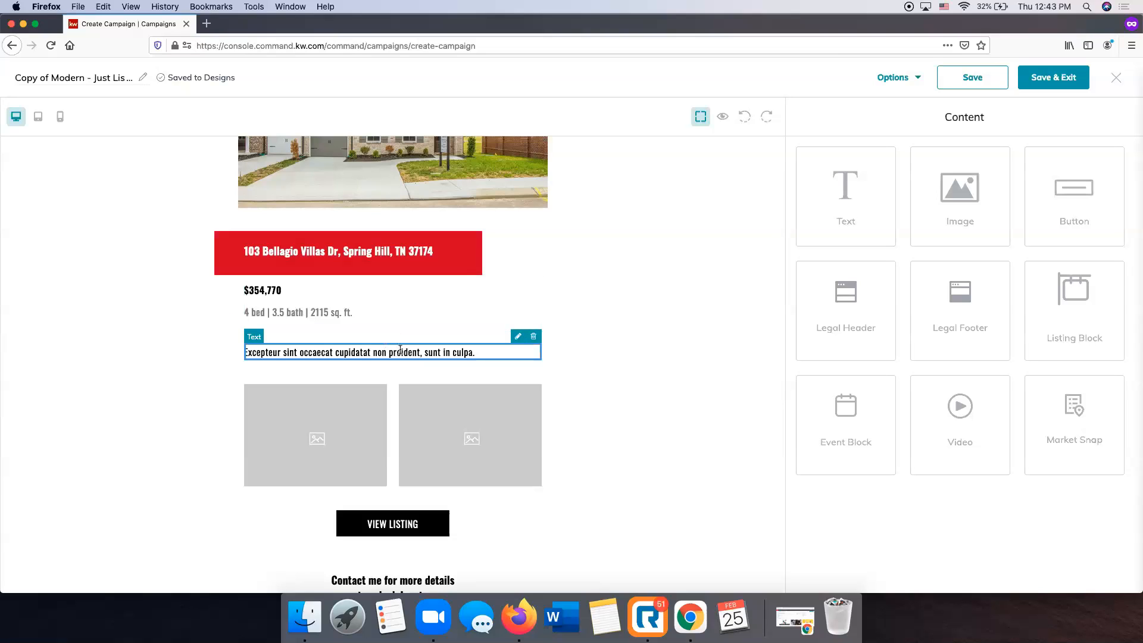
Replace the Excepteur sint text with the pasted Affordable Custom Homes description.
left_click(517, 338)
key("super+a")
key("super+v")
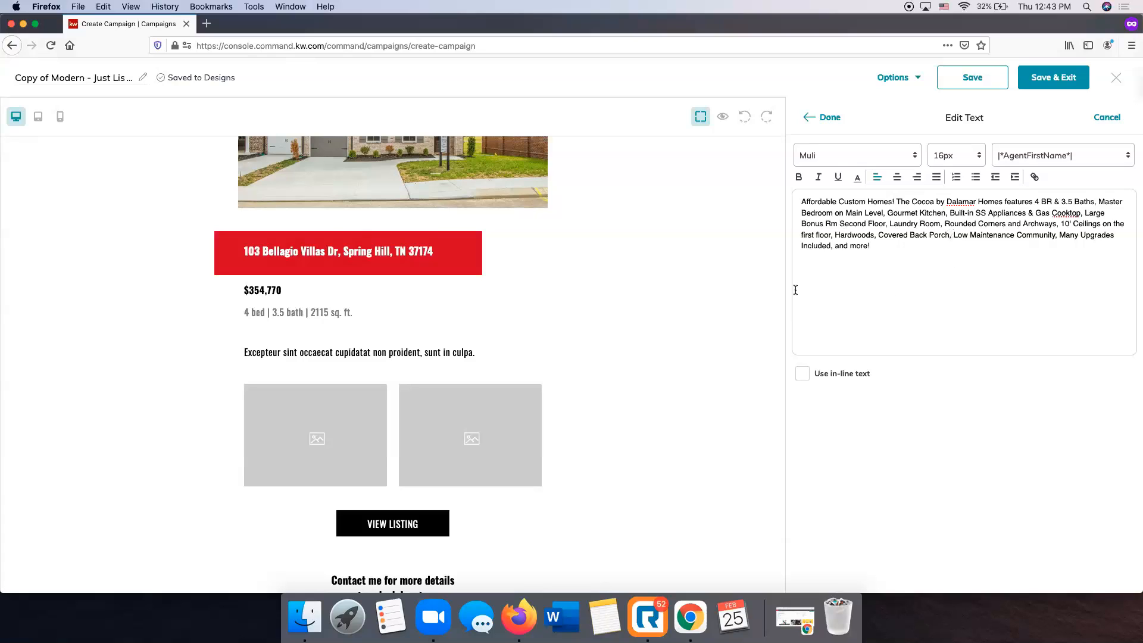
left_click(830, 117)
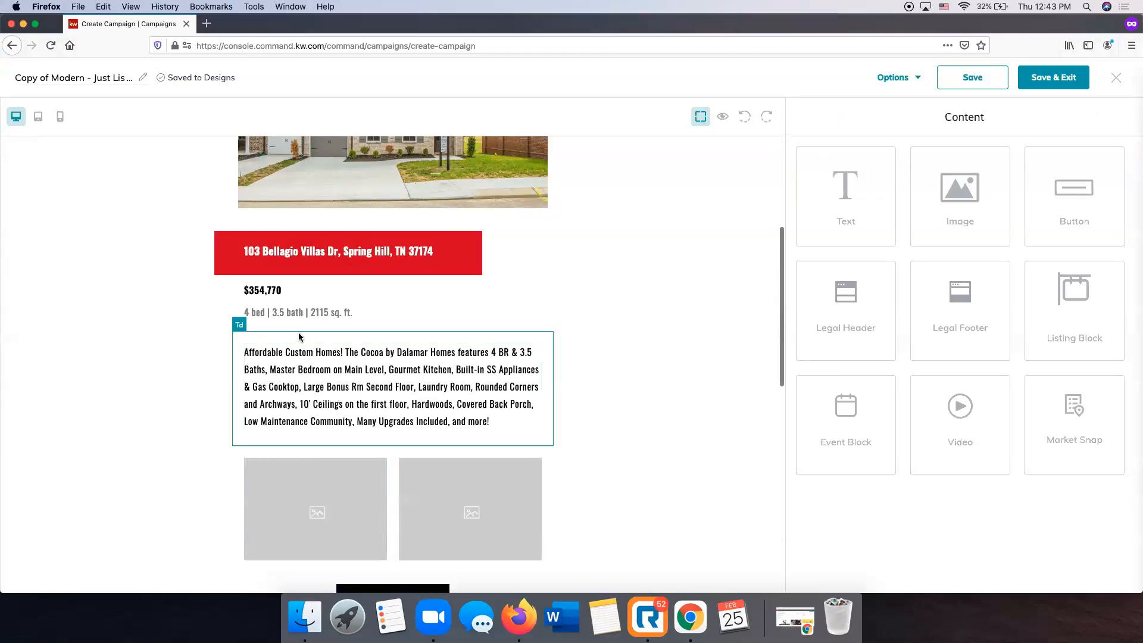
Open the image replacement picker for the left photo slot.
scroll(619, 491, "down", 5)
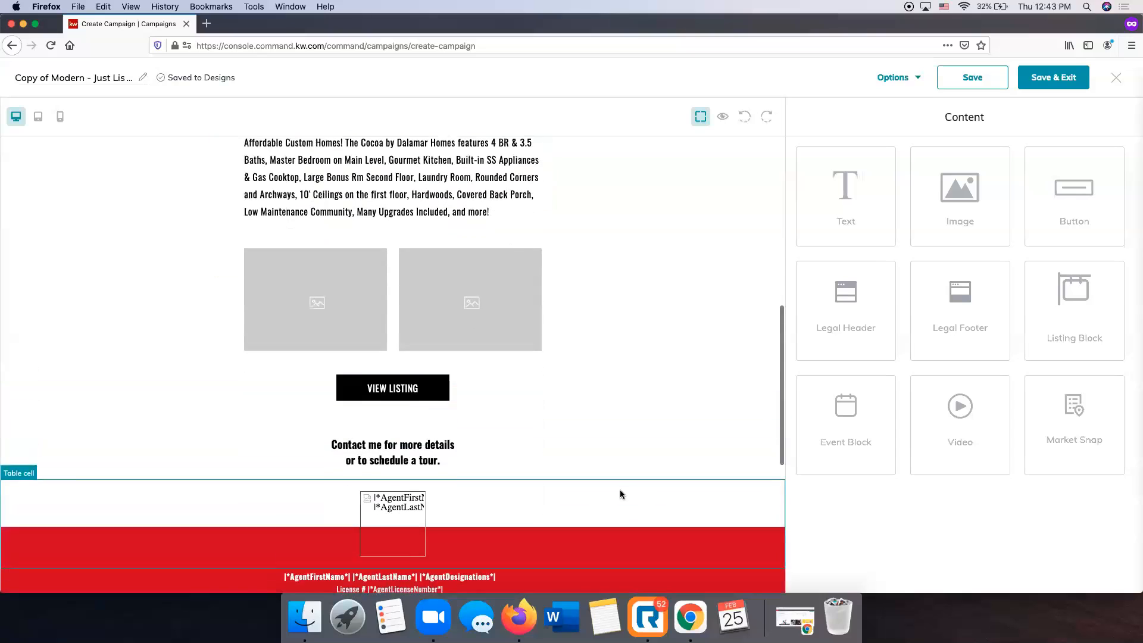
scroll(623, 494, "up", 1)
left_click(314, 312)
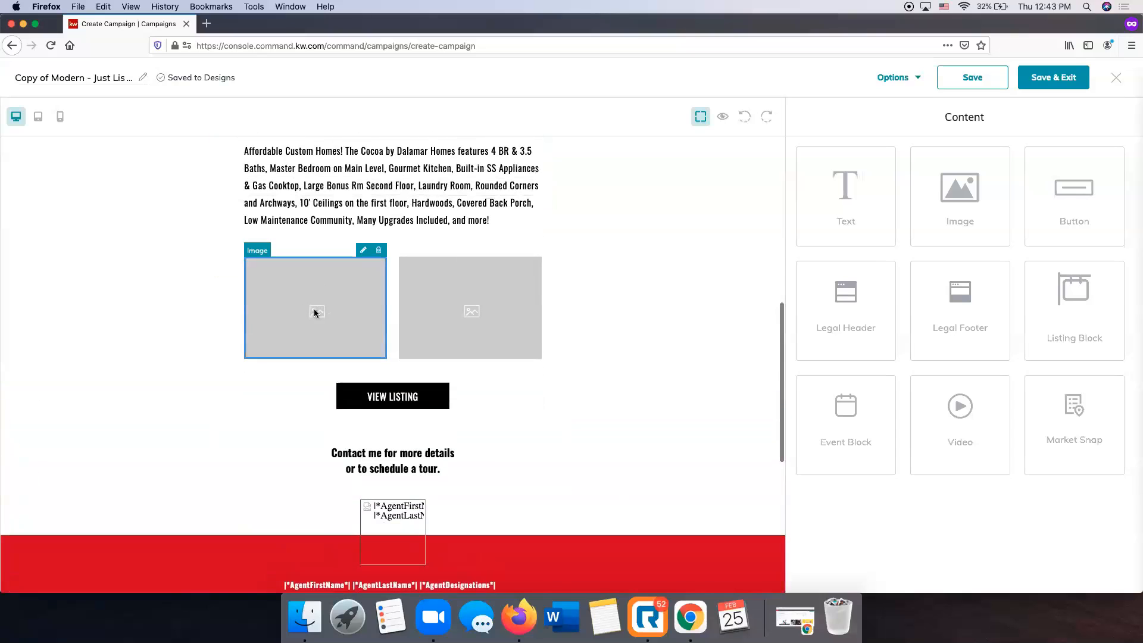
left_click(362, 250)
left_click(1030, 297)
left_click(477, 216)
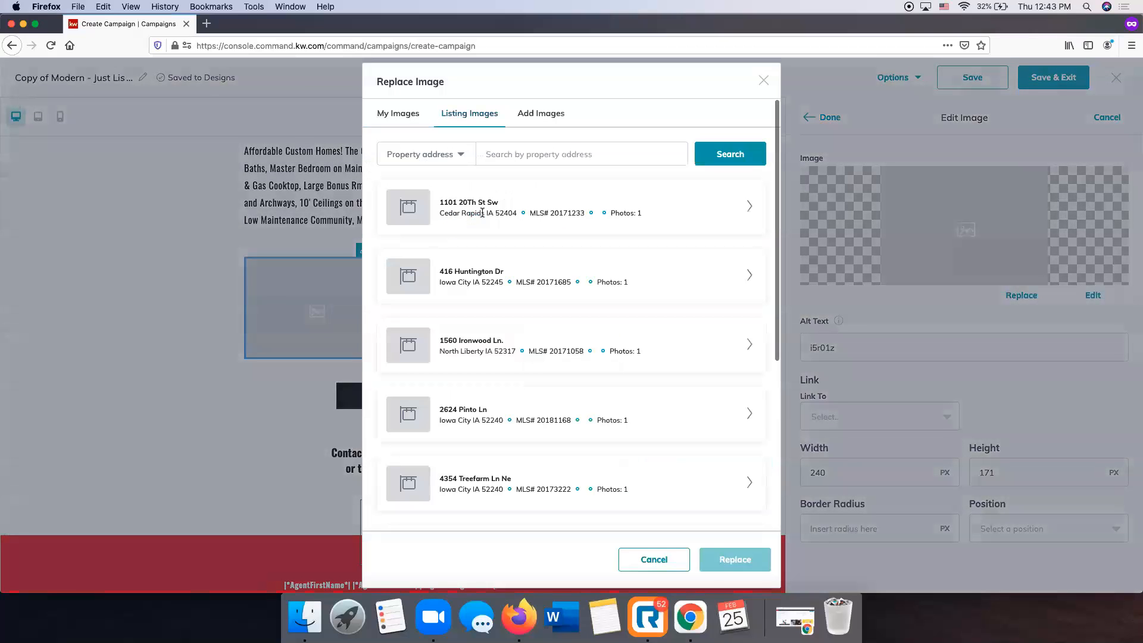
left_click(572, 156)
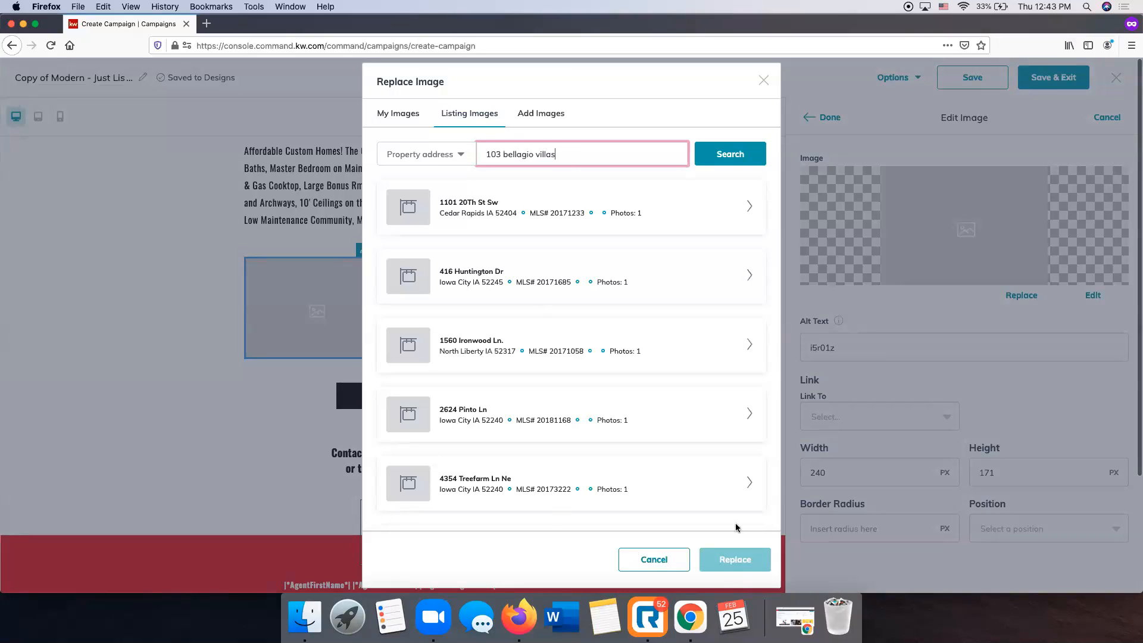
left_click(736, 159)
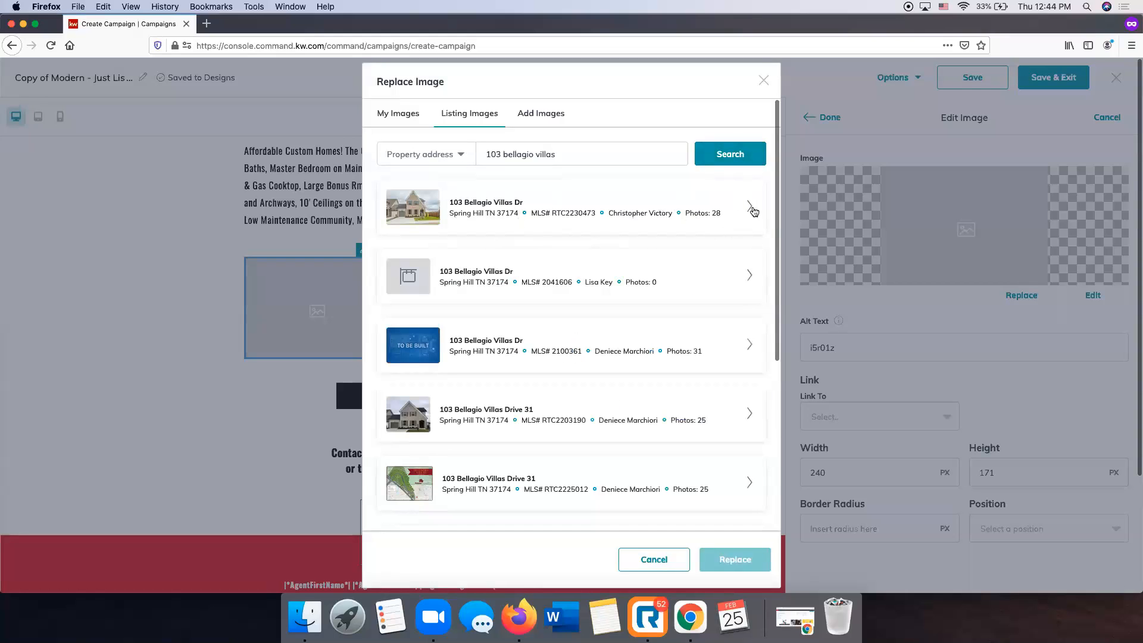
left_click(751, 207)
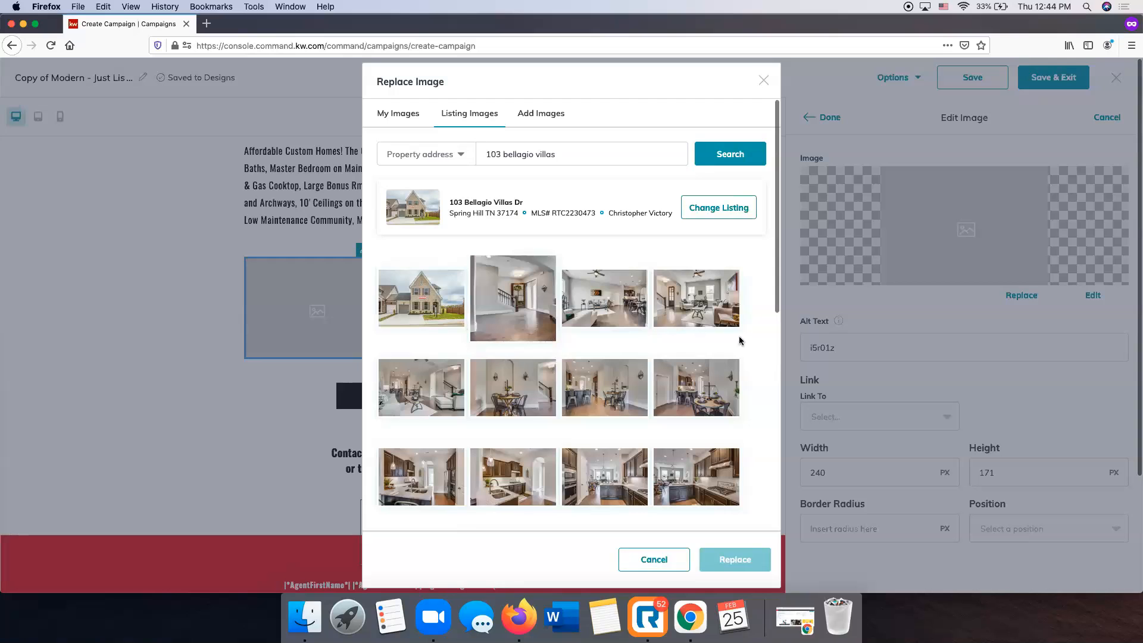
scroll(651, 369, "down", 3)
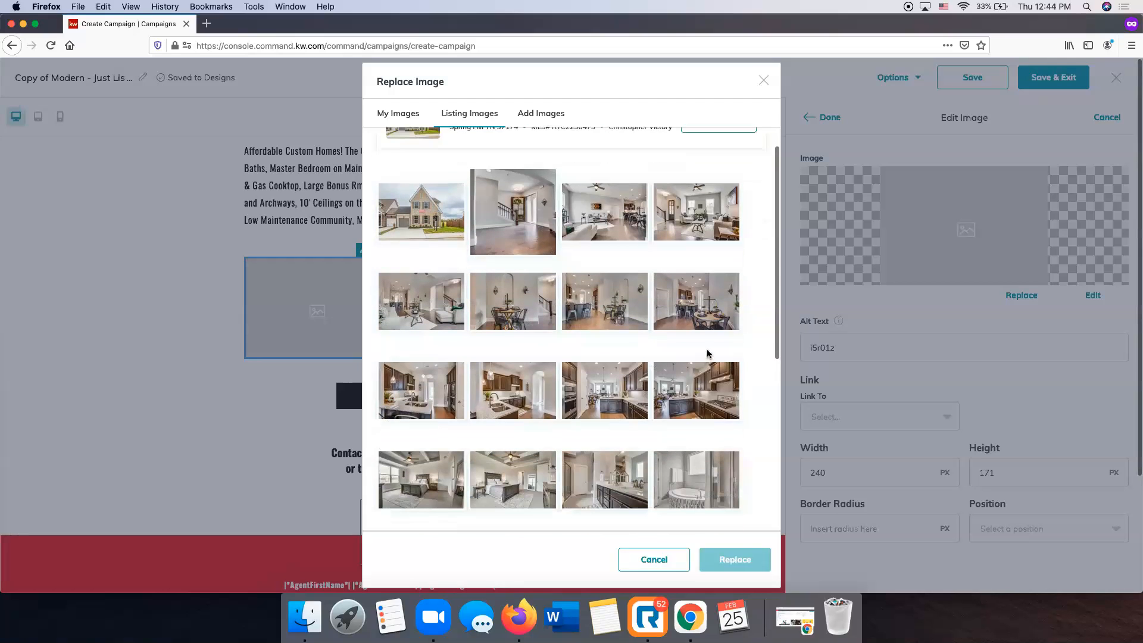
scroll(709, 356, "up", 2)
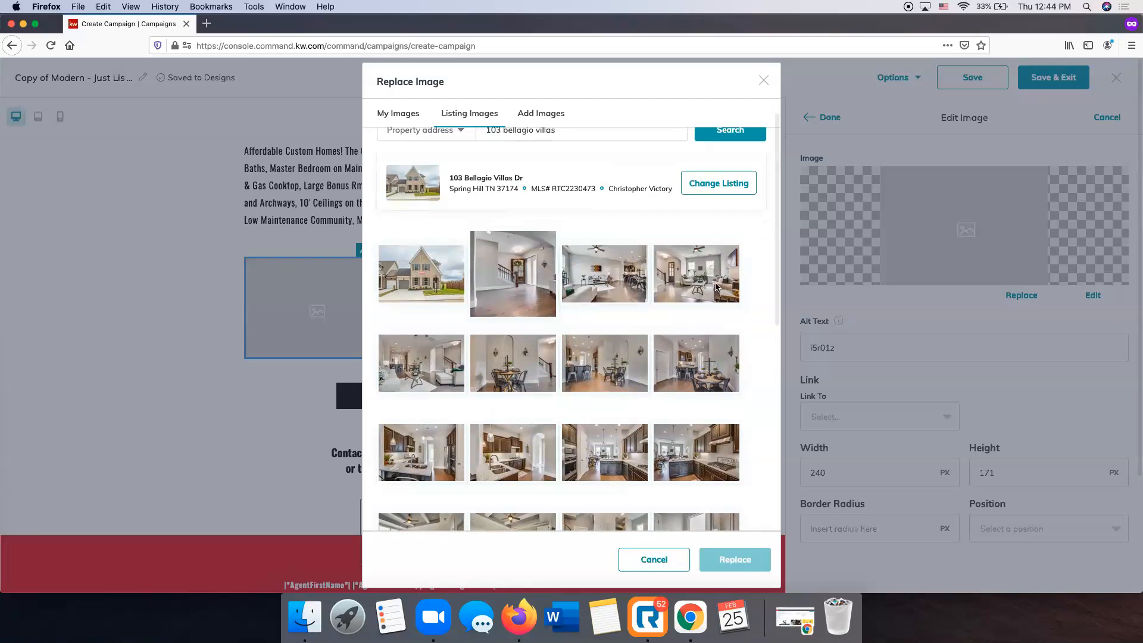
left_click(716, 287)
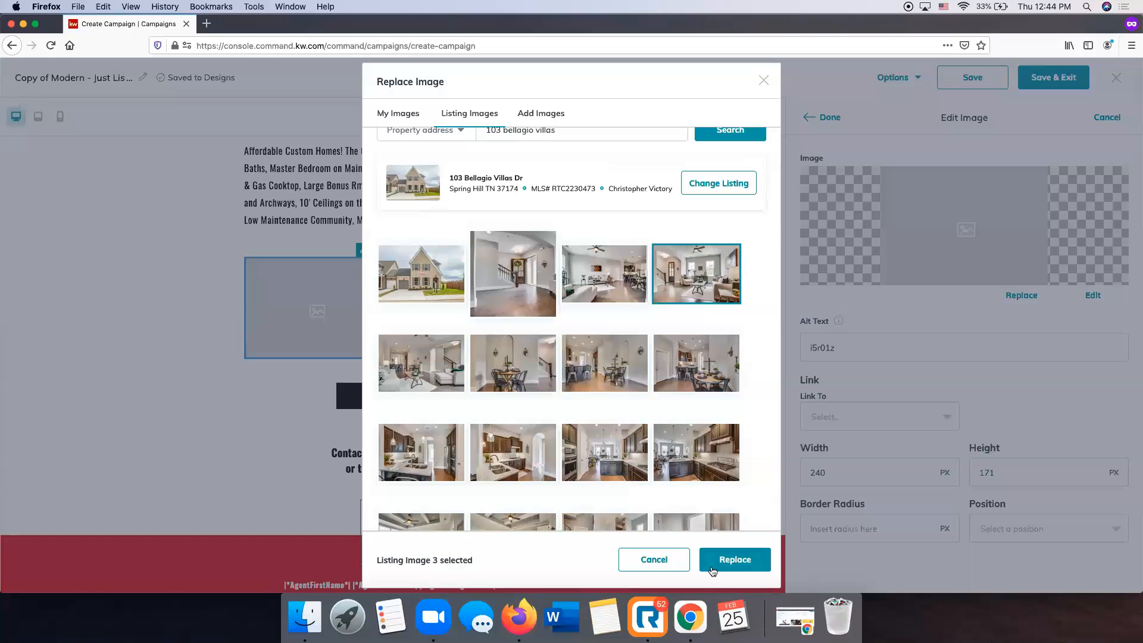
left_click(705, 566)
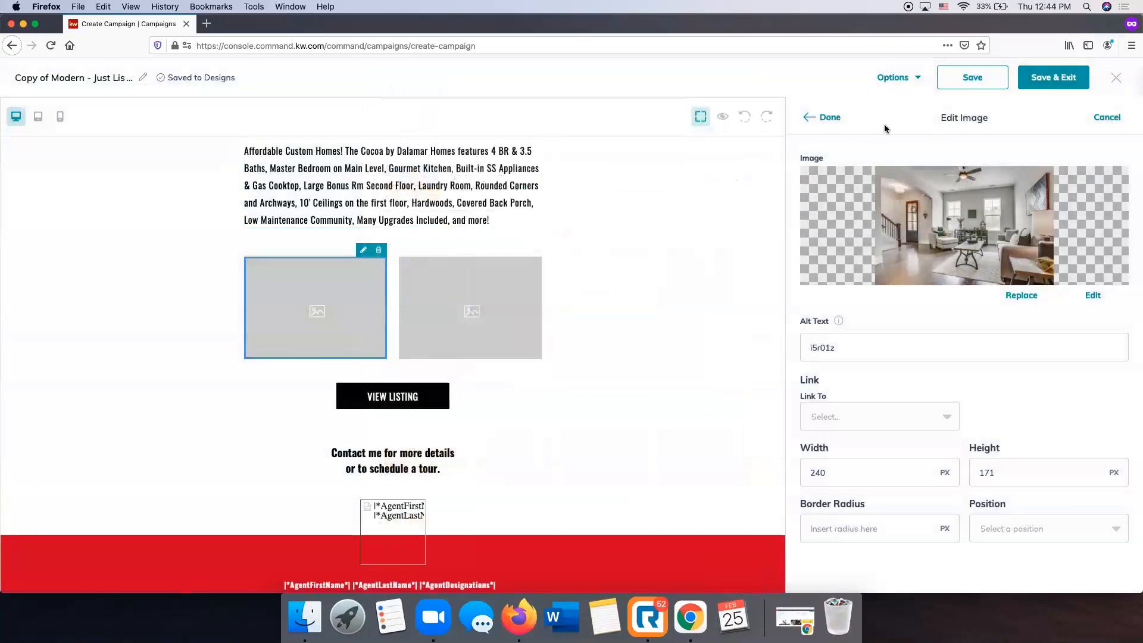
left_click(828, 118)
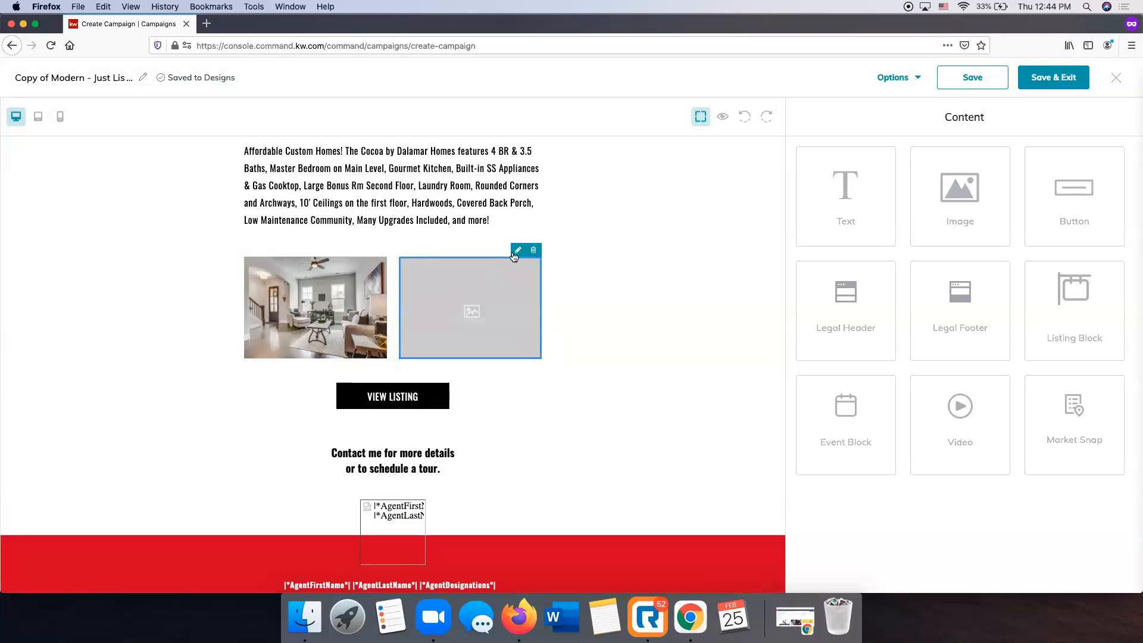
left_click(517, 251)
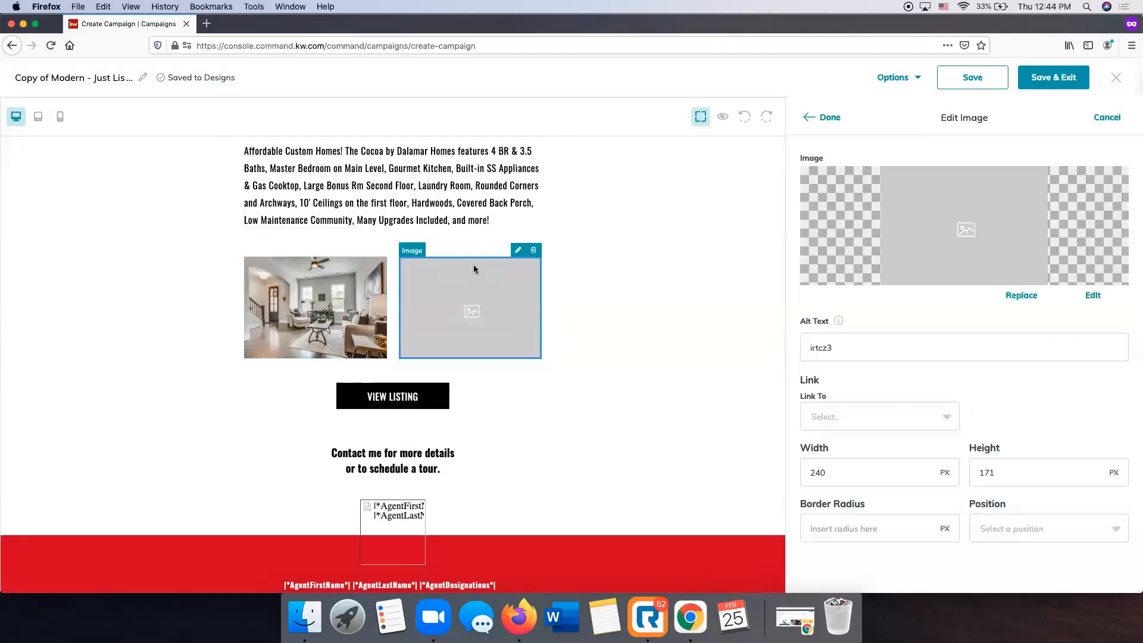
left_click(1020, 297)
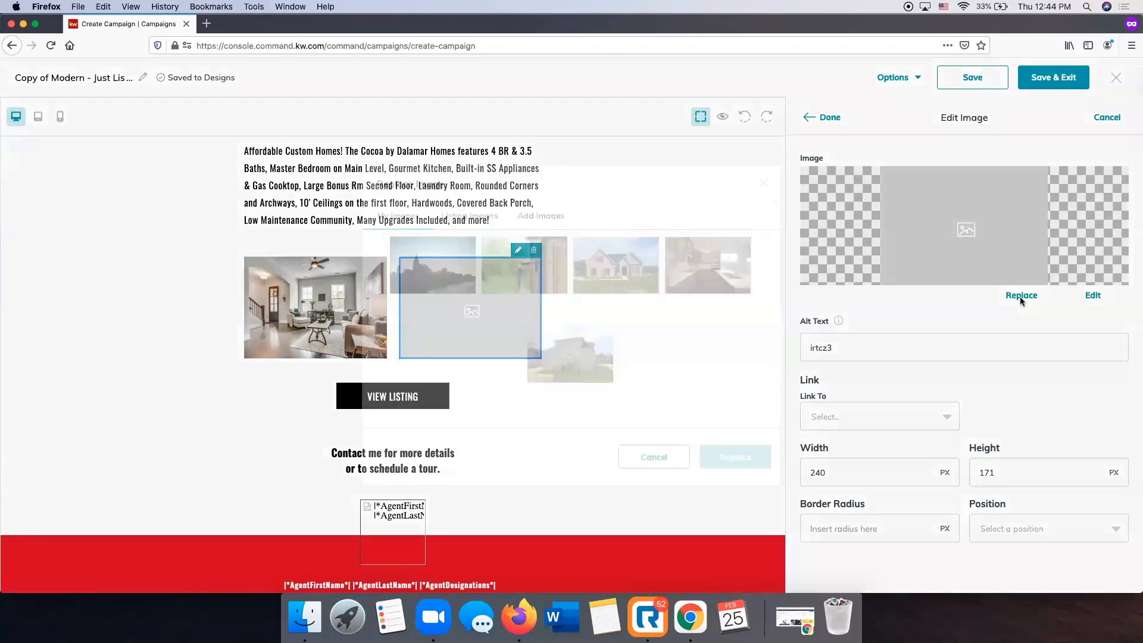
left_click(476, 222)
left_click(540, 155)
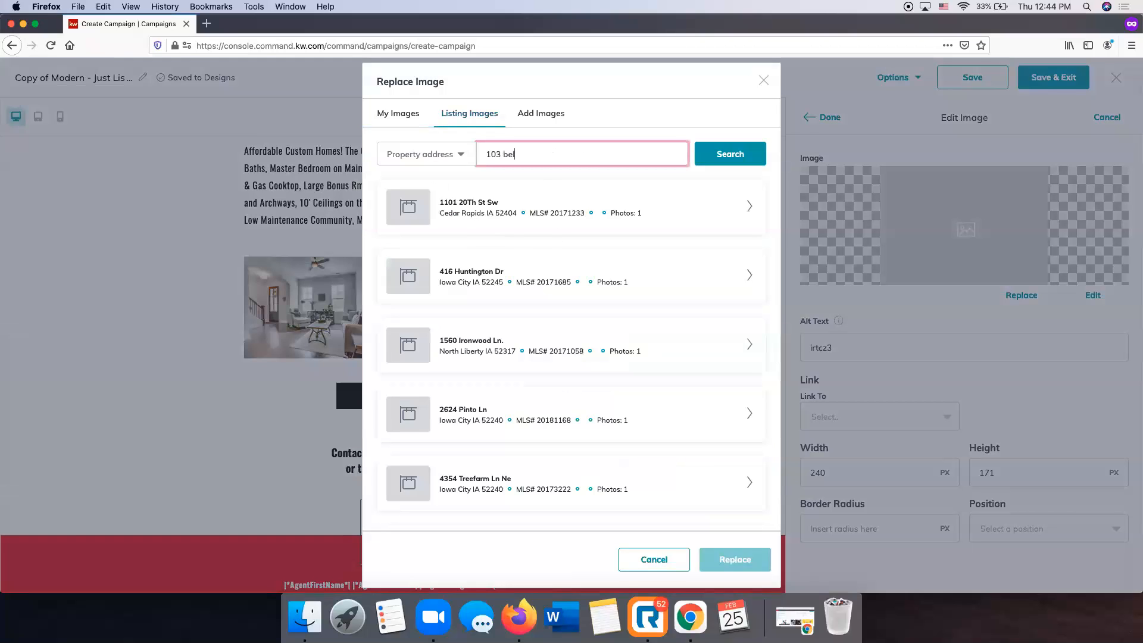
left_click(750, 162)
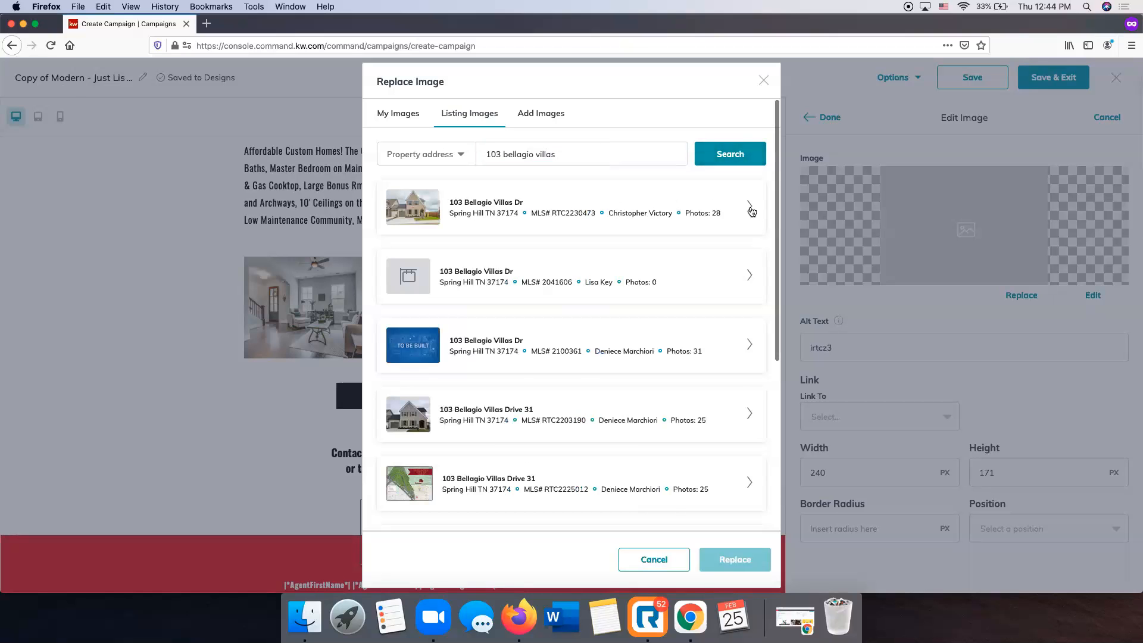
left_click(750, 209)
scroll(708, 358, "down", 4)
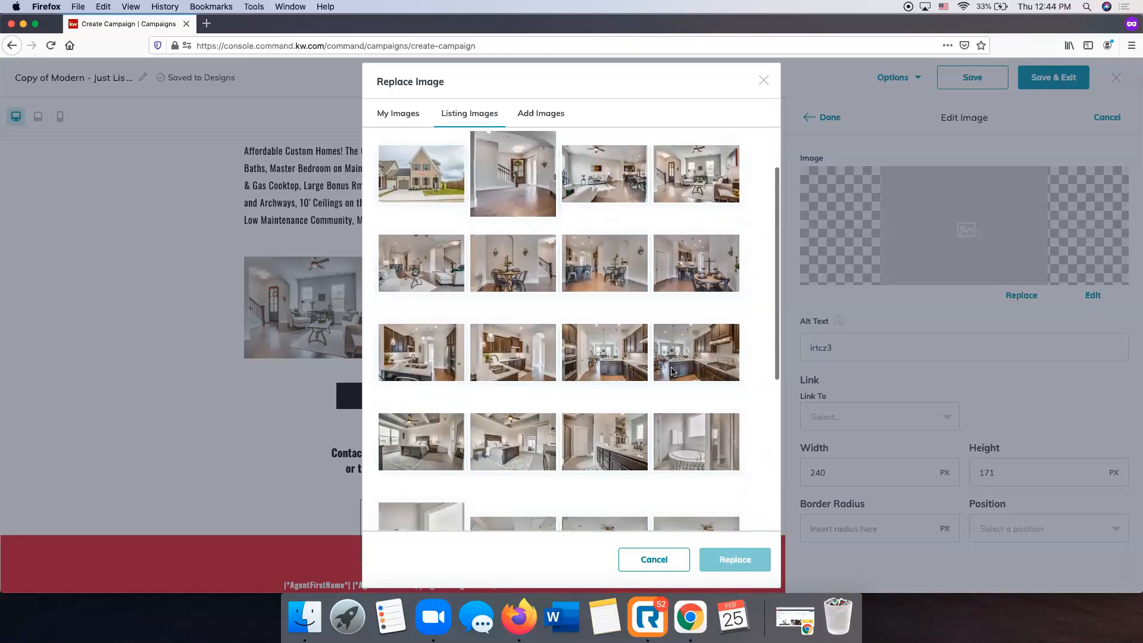
left_click(708, 358)
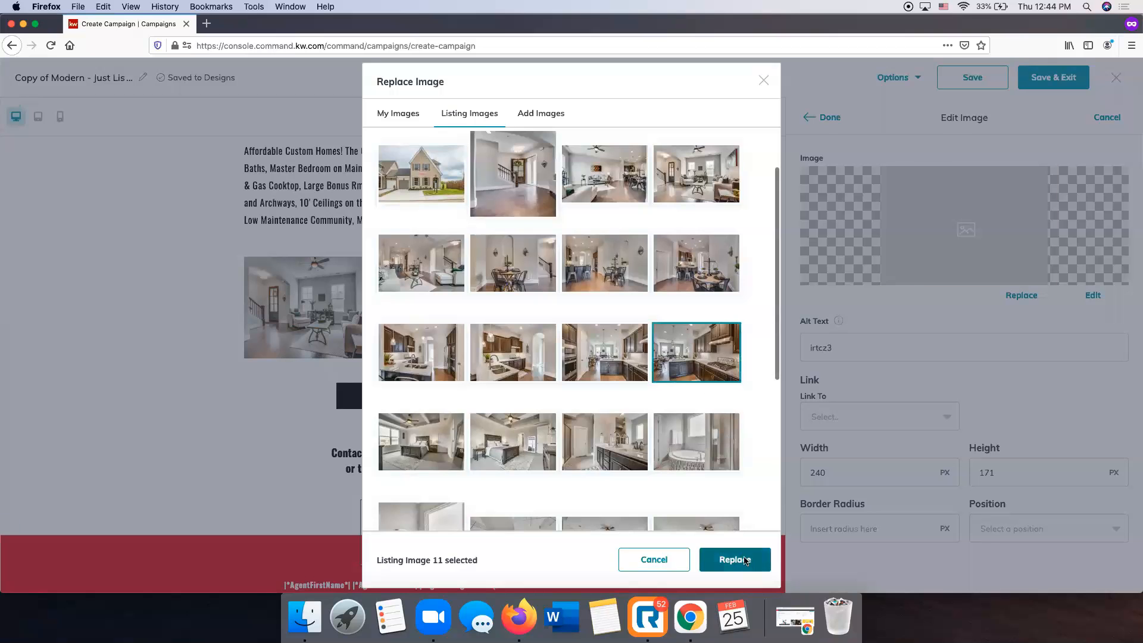
left_click(747, 560)
left_click(829, 118)
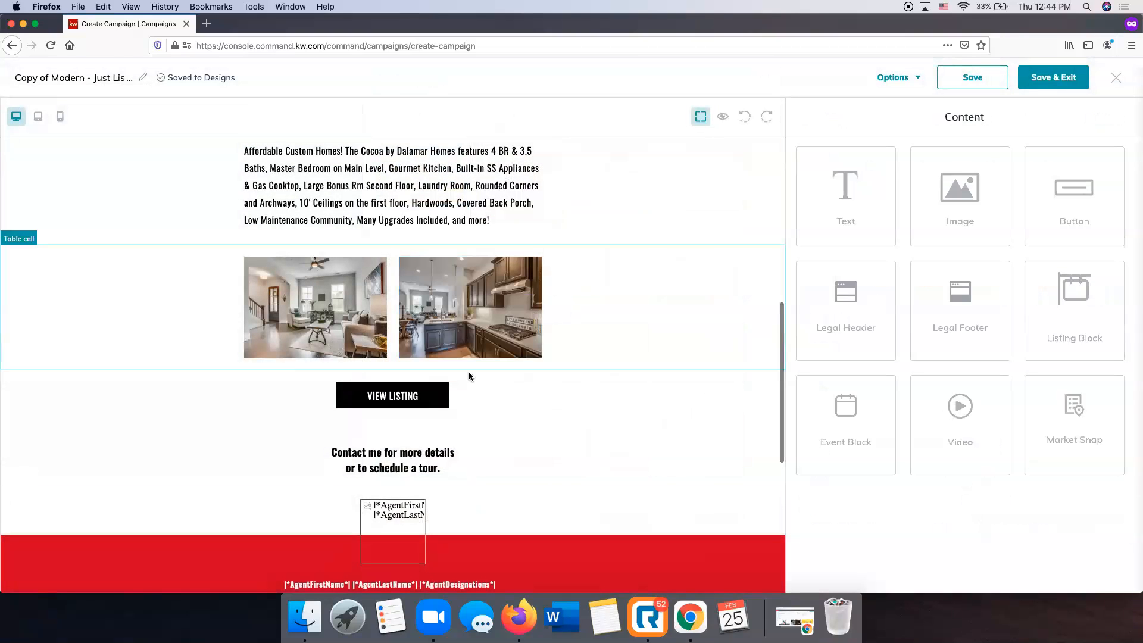
scroll(526, 327, "up", 10)
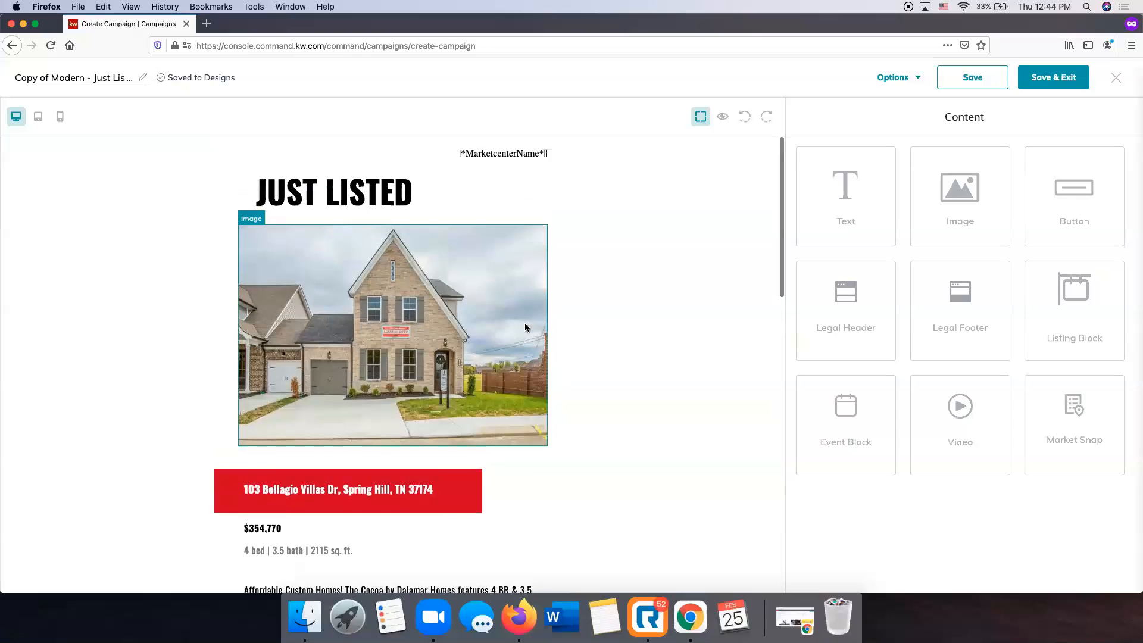
scroll(630, 400, "down", 10)
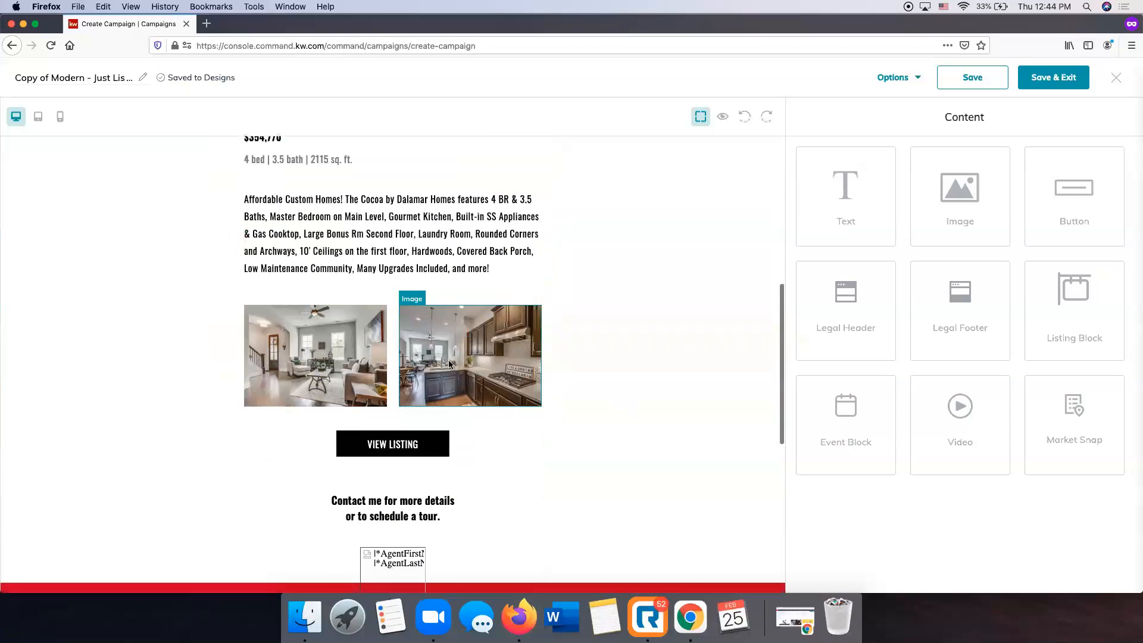
Change the VIEW LISTING button's label to Learn More.
scroll(448, 364, "down", 2)
left_click(397, 297)
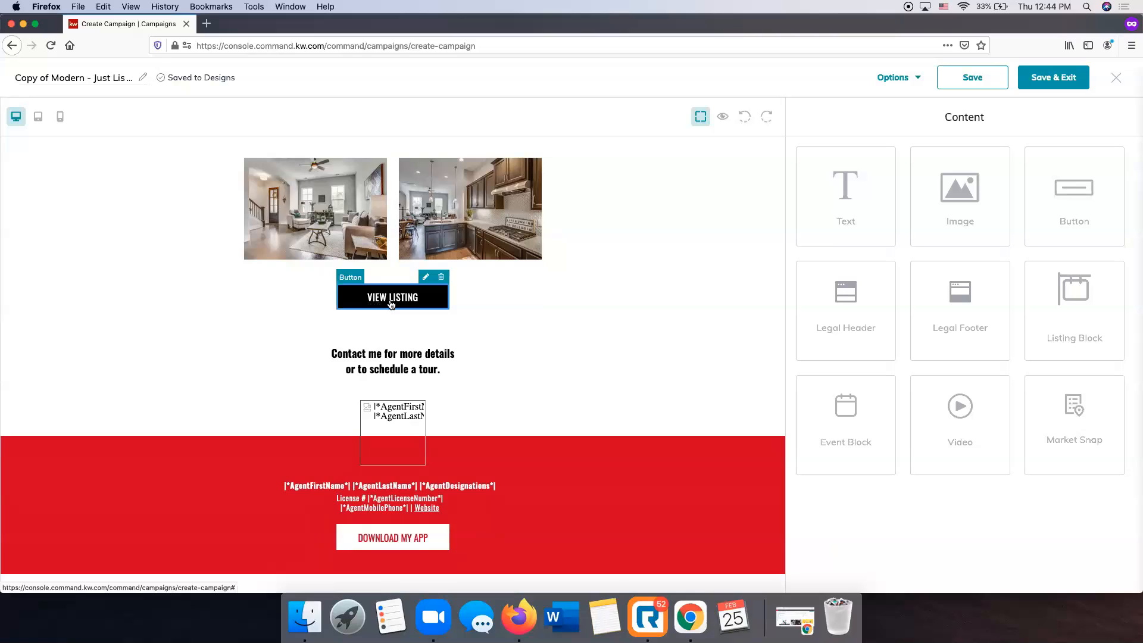
left_click(426, 280)
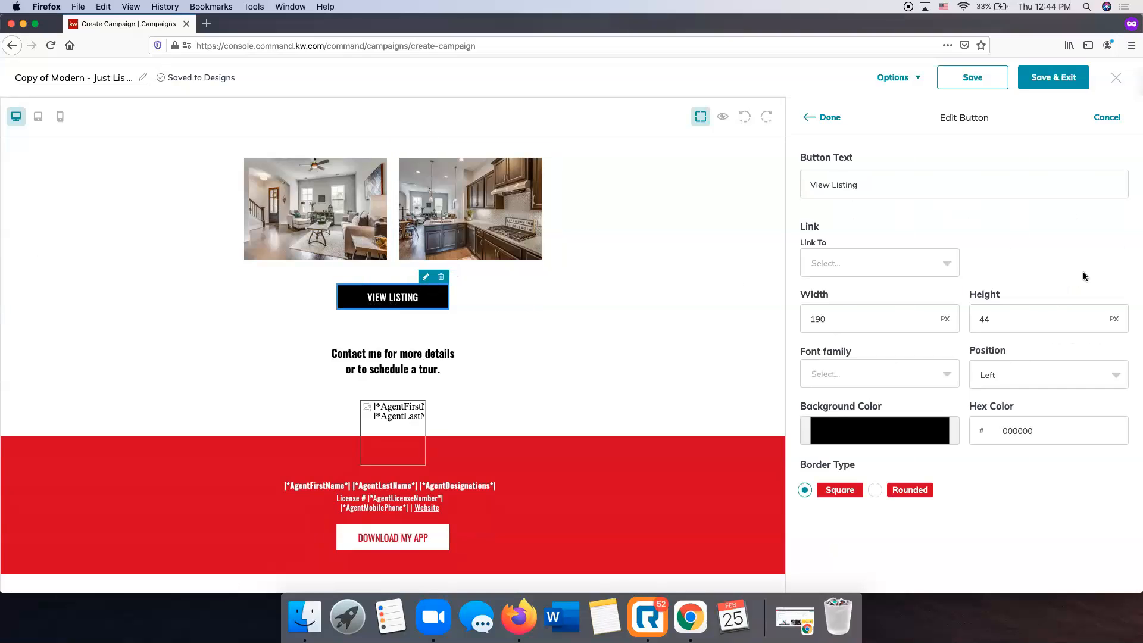
left_click(881, 181)
left_click_drag(878, 181, 793, 173)
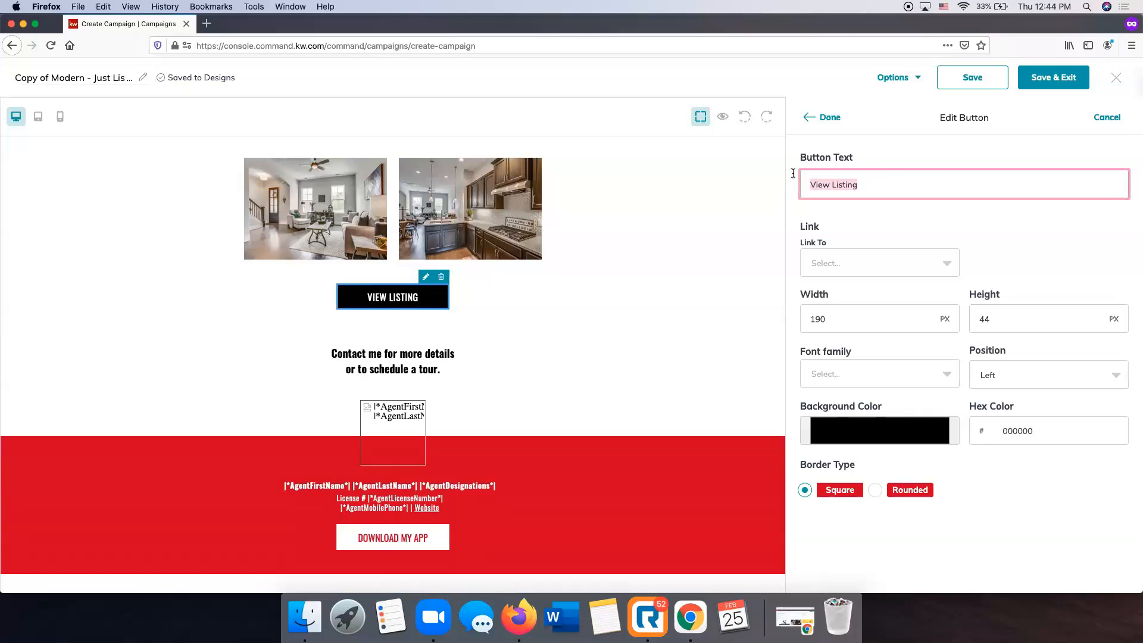
type("Learn More")
Link the button to the pasted listing web address and give it rounded corners.
left_click(877, 261)
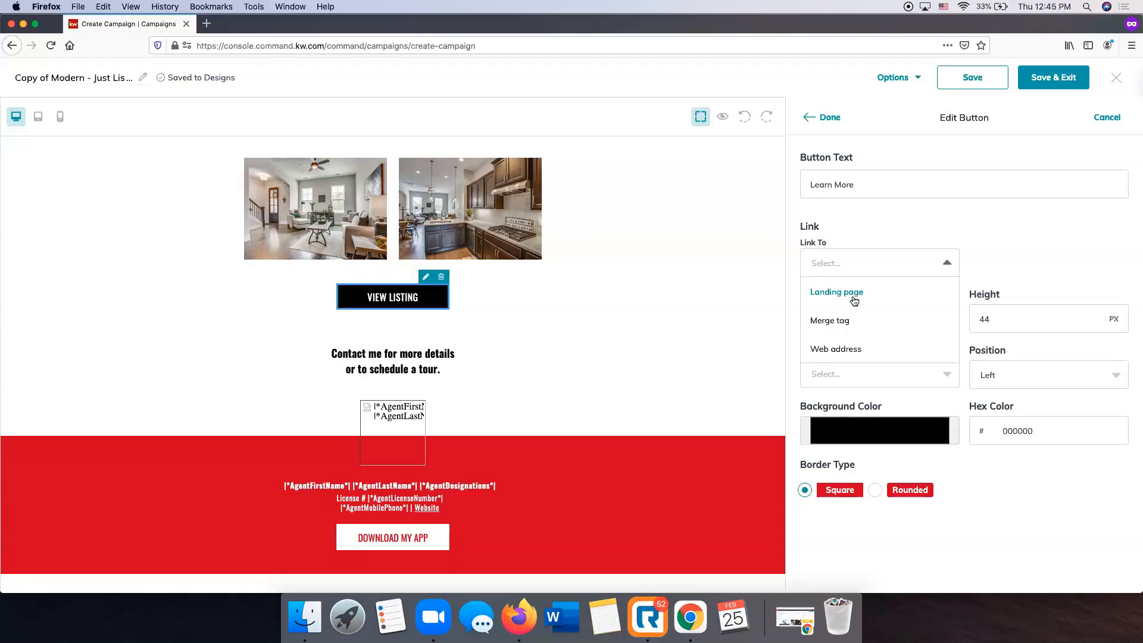
scroll(842, 319, "down", 2)
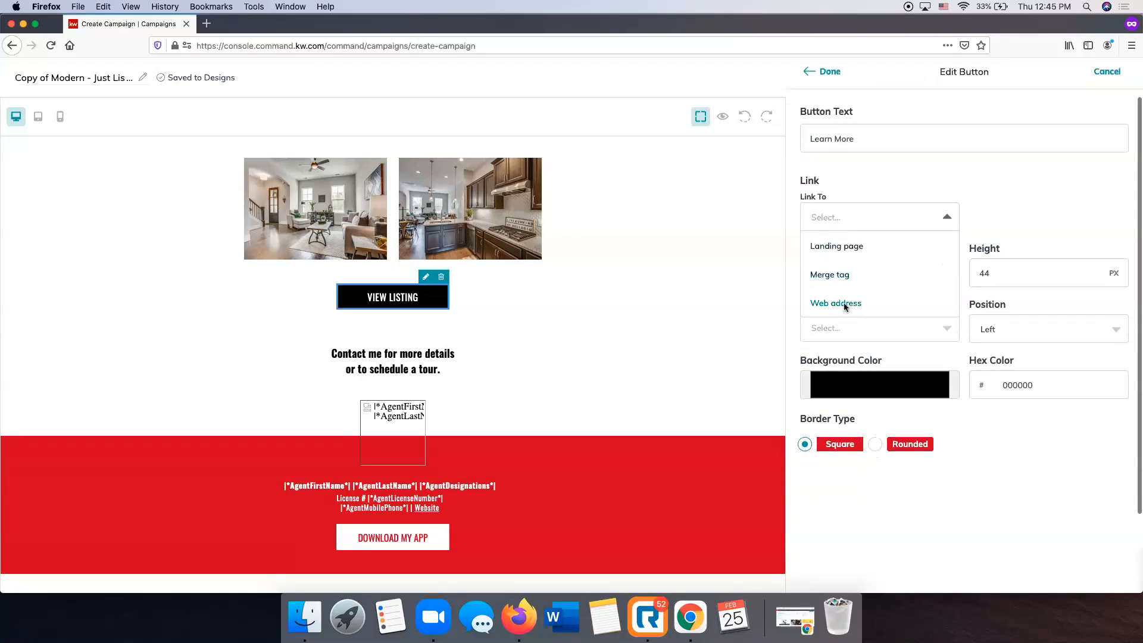
left_click(845, 305)
left_click(852, 221)
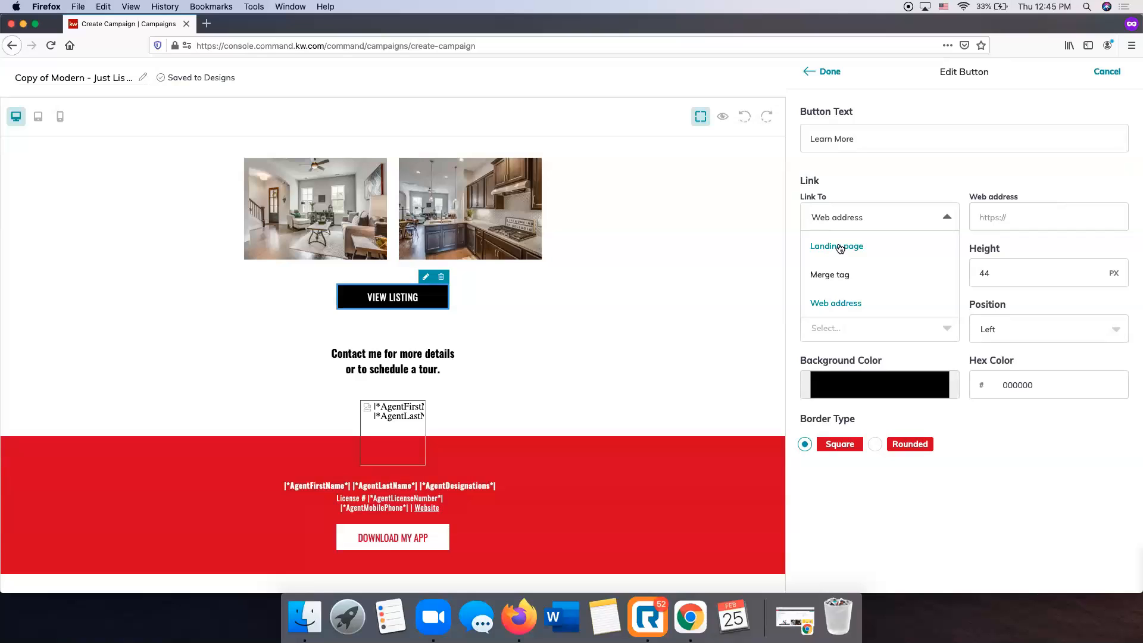
left_click(841, 305)
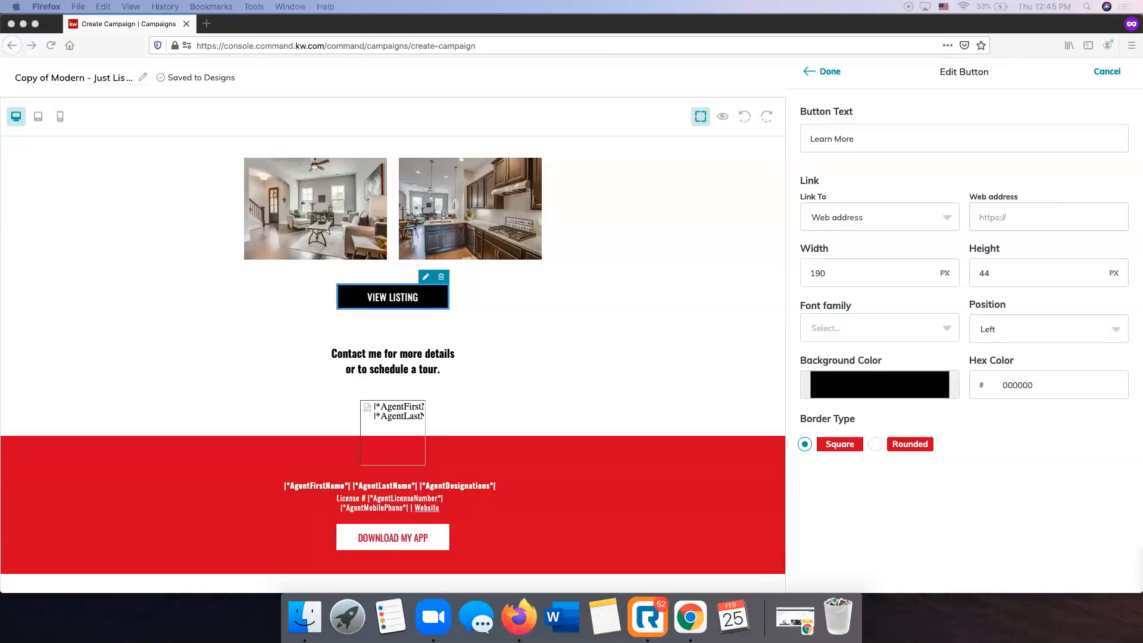
left_click(1023, 219)
left_click(1024, 219)
key("super+v")
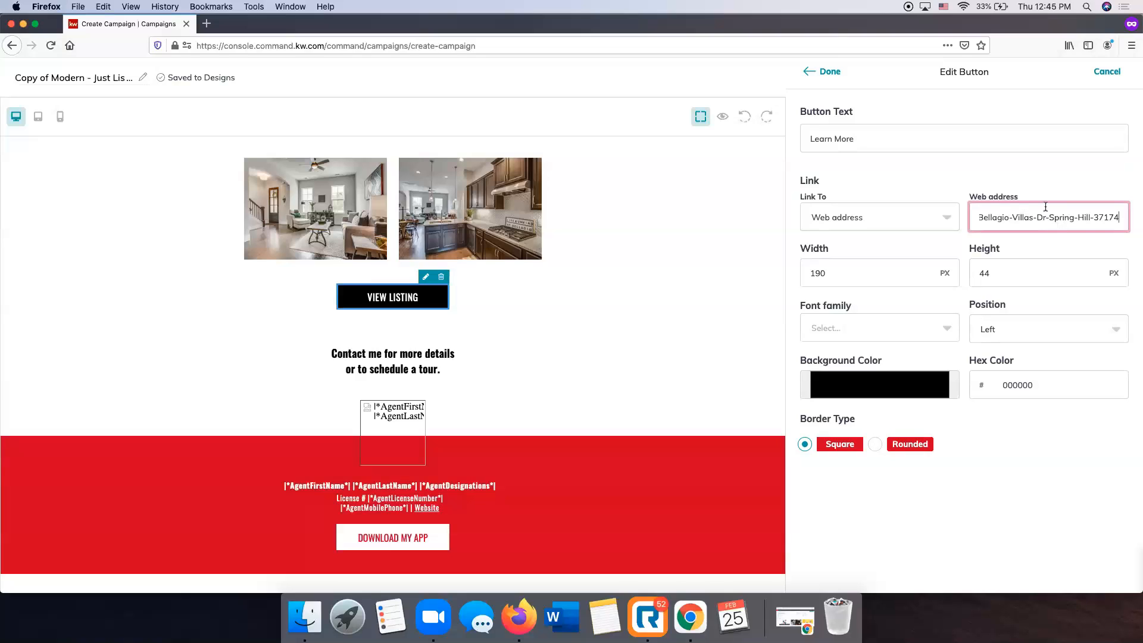
scroll(1067, 516, "up", 2)
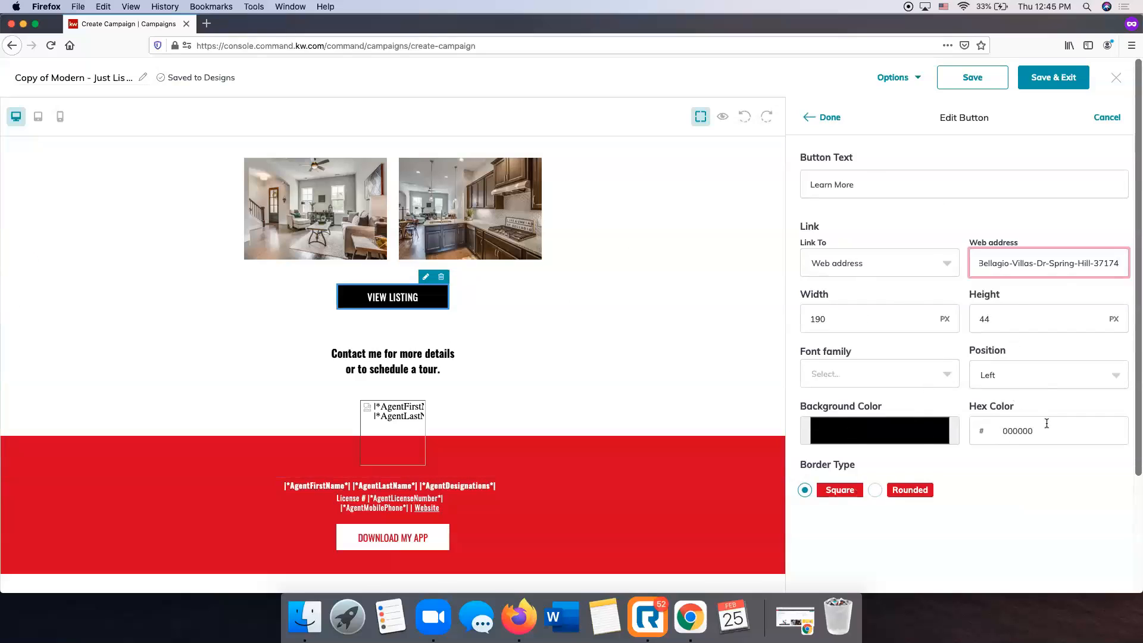
left_click(878, 492)
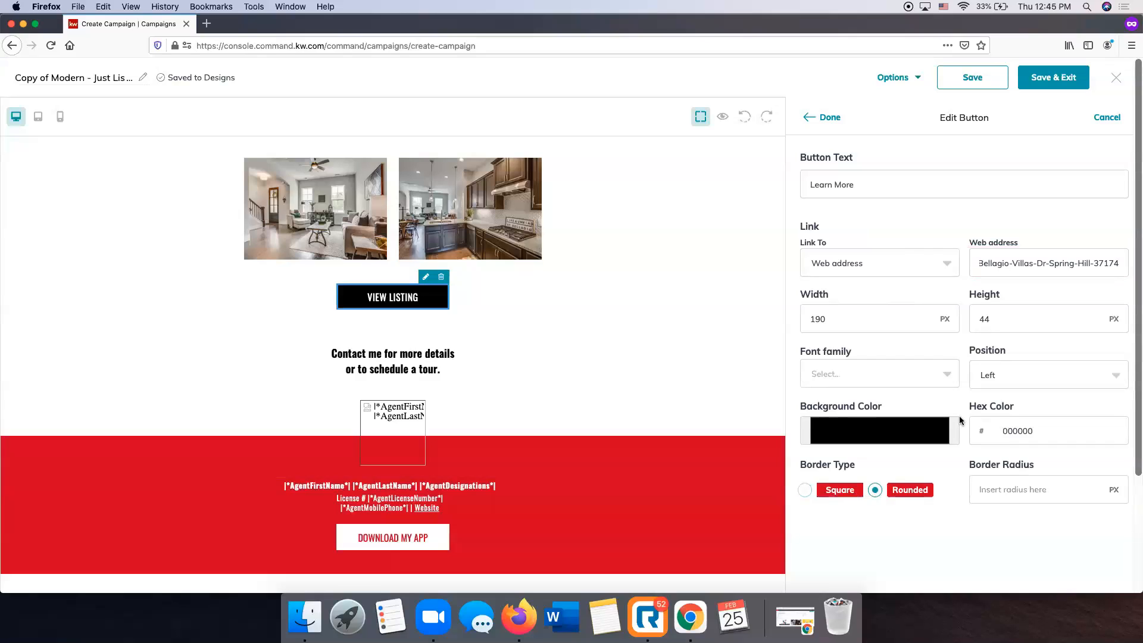
left_click(825, 117)
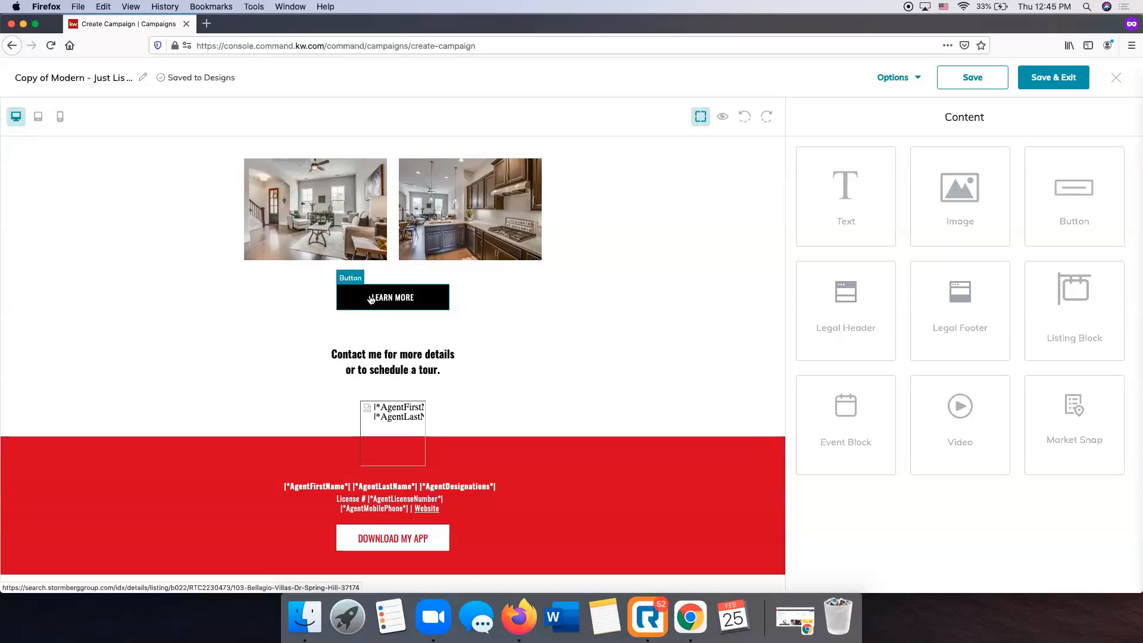
Rename the email 'Bellagio Just Listed Email' and close the AgentLicenseNumber merge-tag warning.
scroll(674, 304, "up", 2)
scroll(674, 305, "down", 4)
scroll(675, 309, "down", 5)
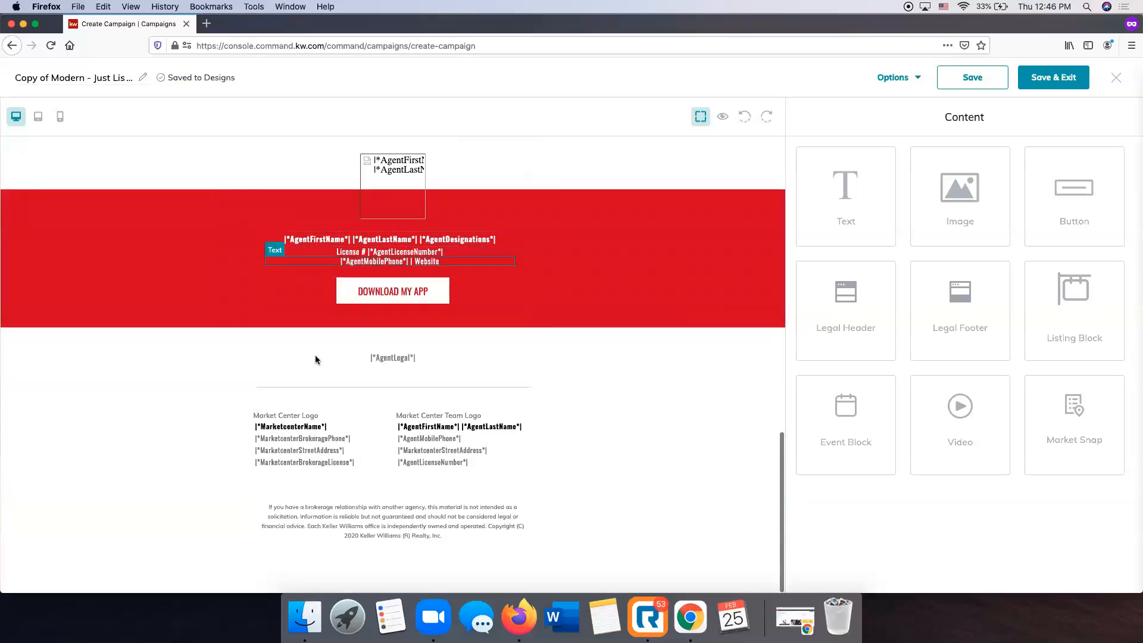
scroll(570, 235, "up", 20)
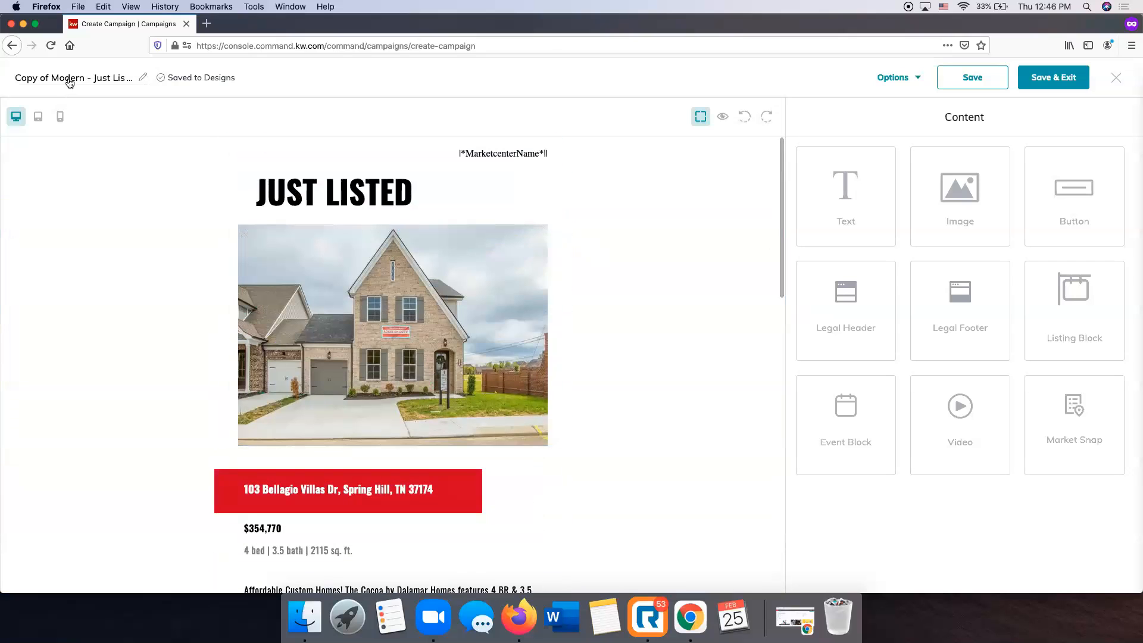
left_click(103, 81)
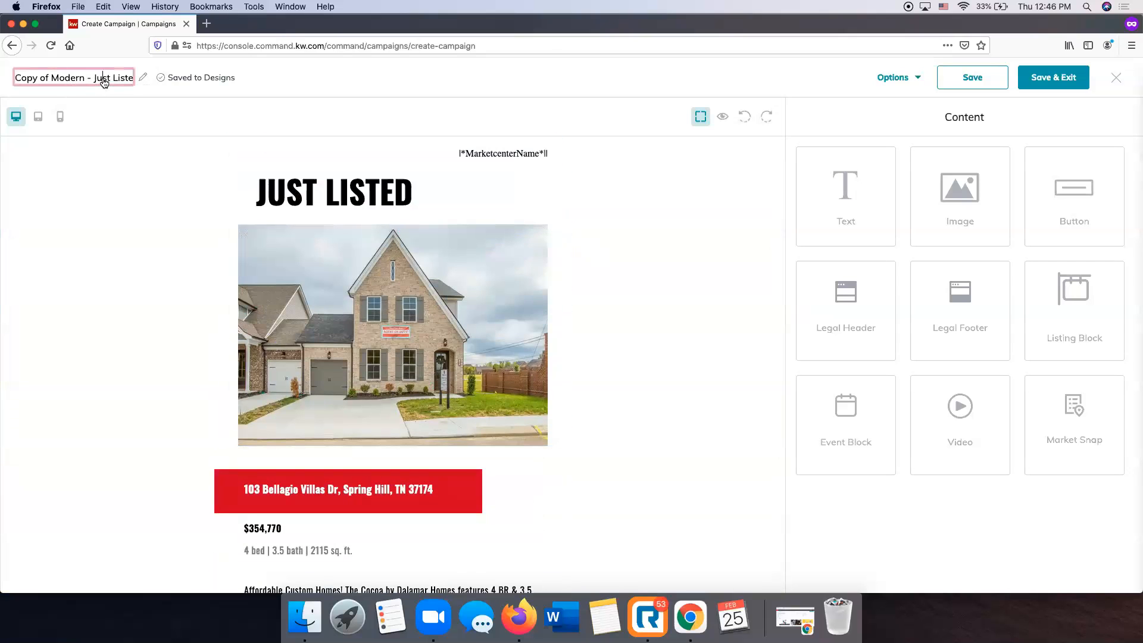
triple_click(93, 82)
type("Bellagio Just Listed Ema")
left_click(288, 80)
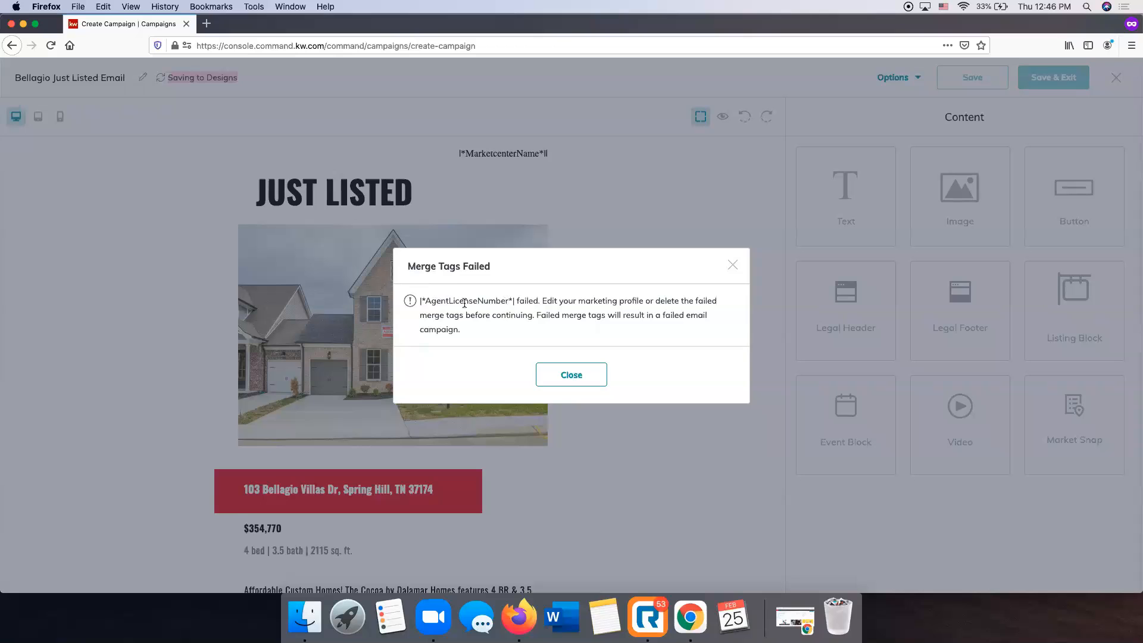
left_click(571, 374)
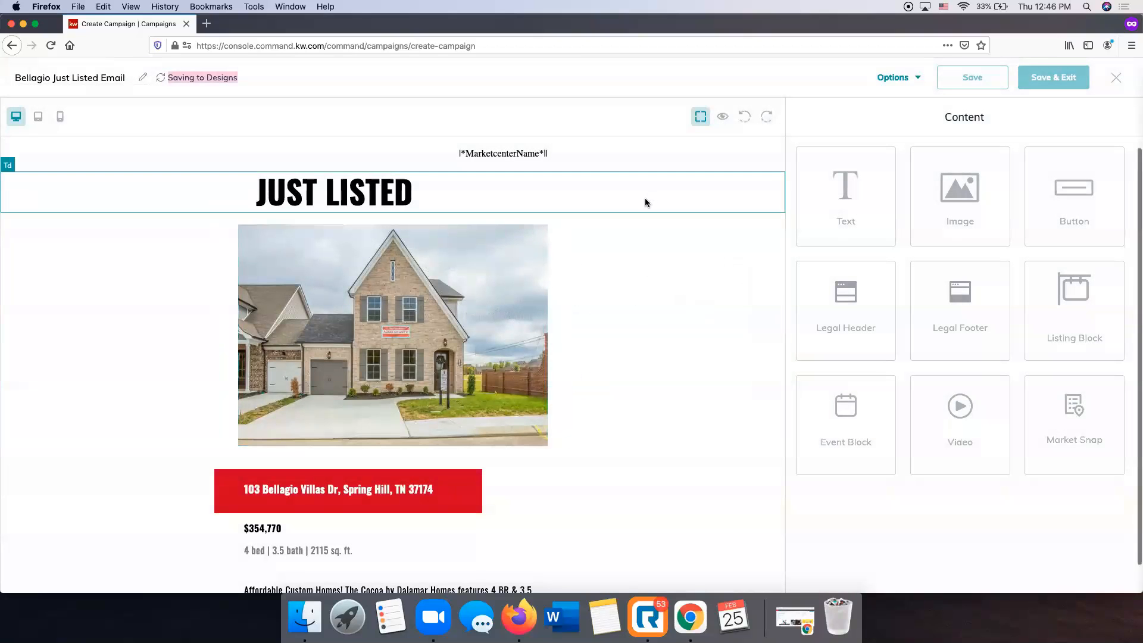
Delete the License # line with the AgentLicenseNumber tag from the red agent banner.
scroll(504, 384, "down", 5)
scroll(505, 384, "down", 7)
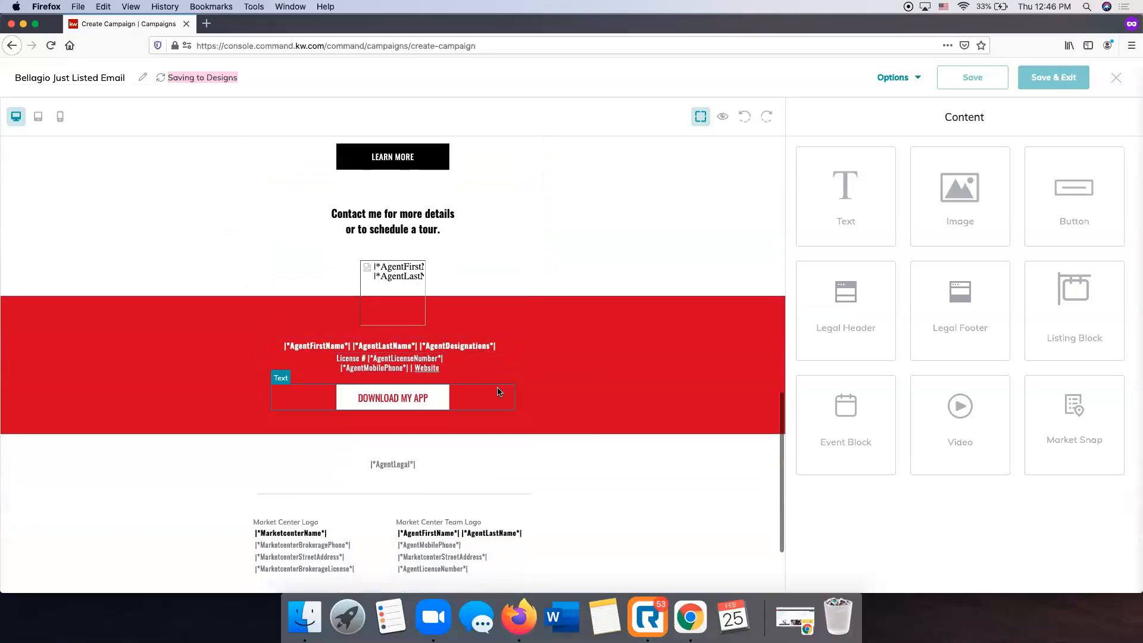
left_click(419, 357)
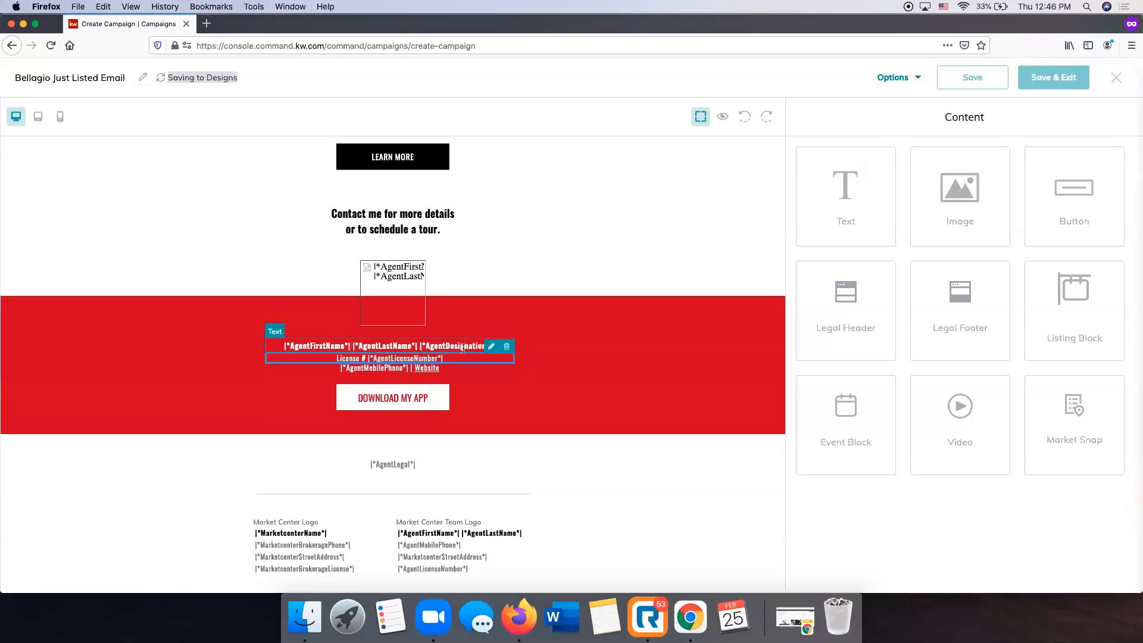
left_click(491, 347)
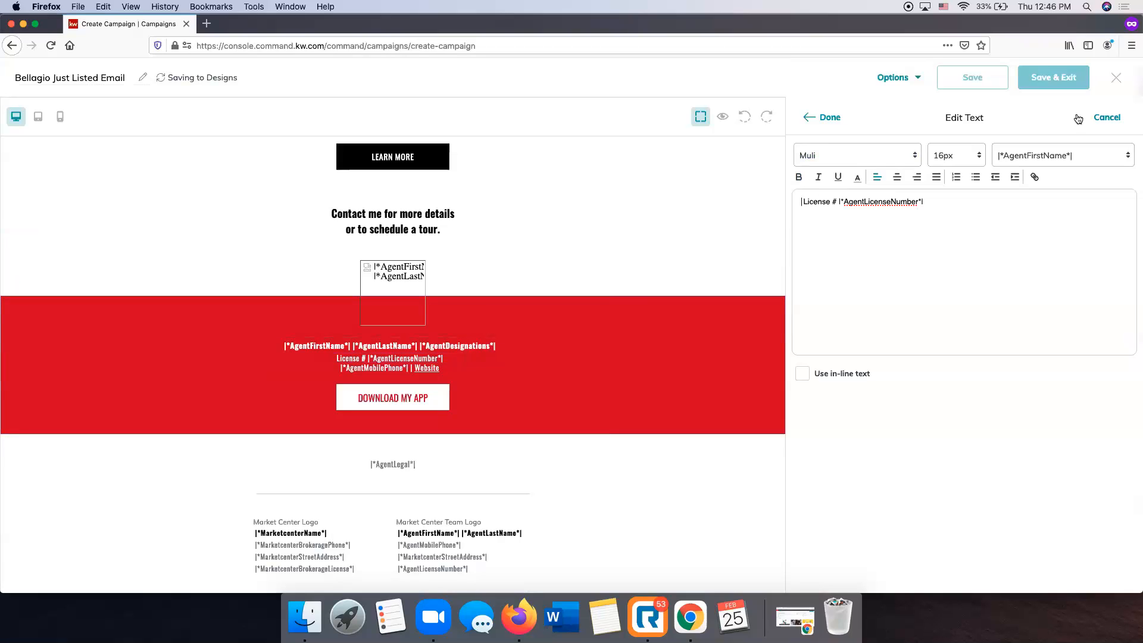
left_click(1107, 117)
left_click(451, 359)
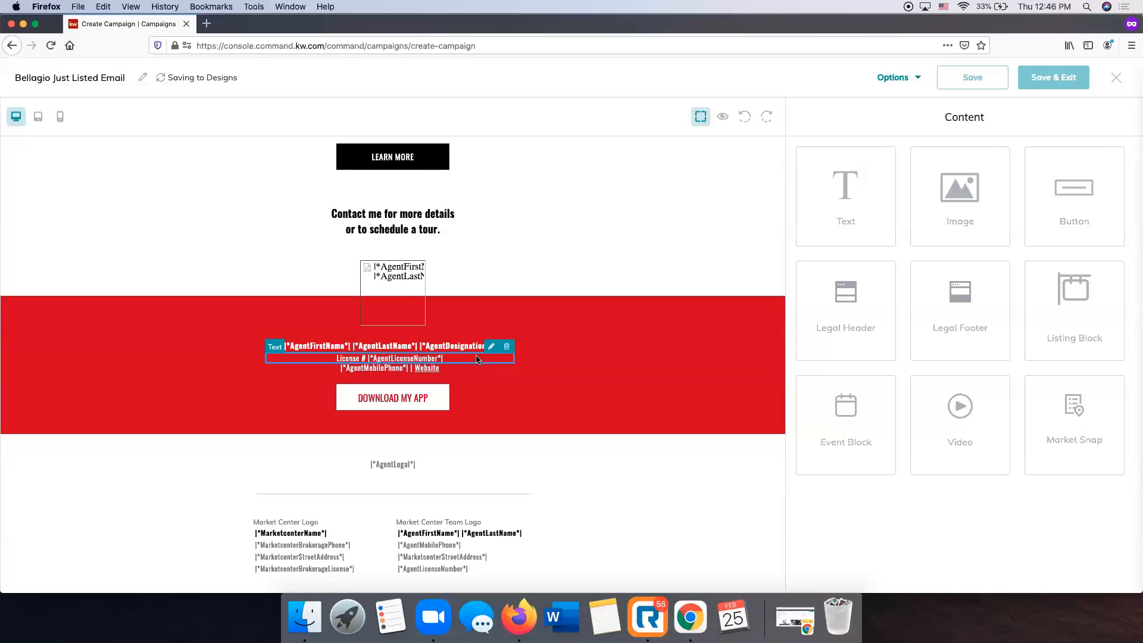
left_click(506, 346)
scroll(510, 353, "down", 1)
scroll(511, 353, "down", 1)
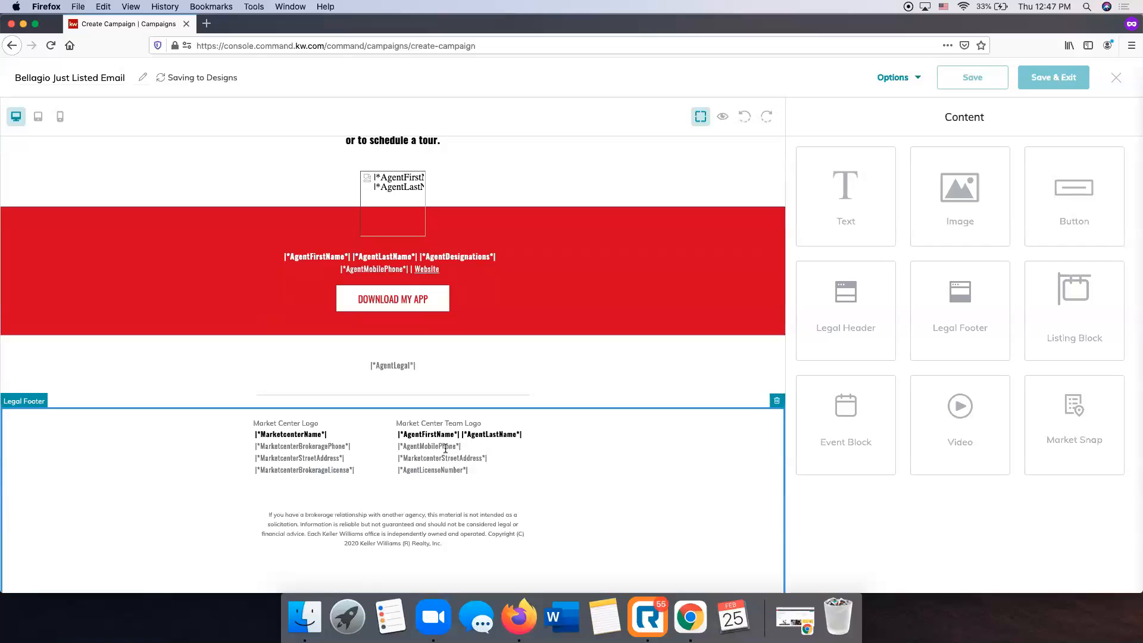
Save the Bellagio Just Listed Email again and close the recurring AgentLicenseNumber Merge Tags Failed warning.
scroll(445, 449, "down", 1)
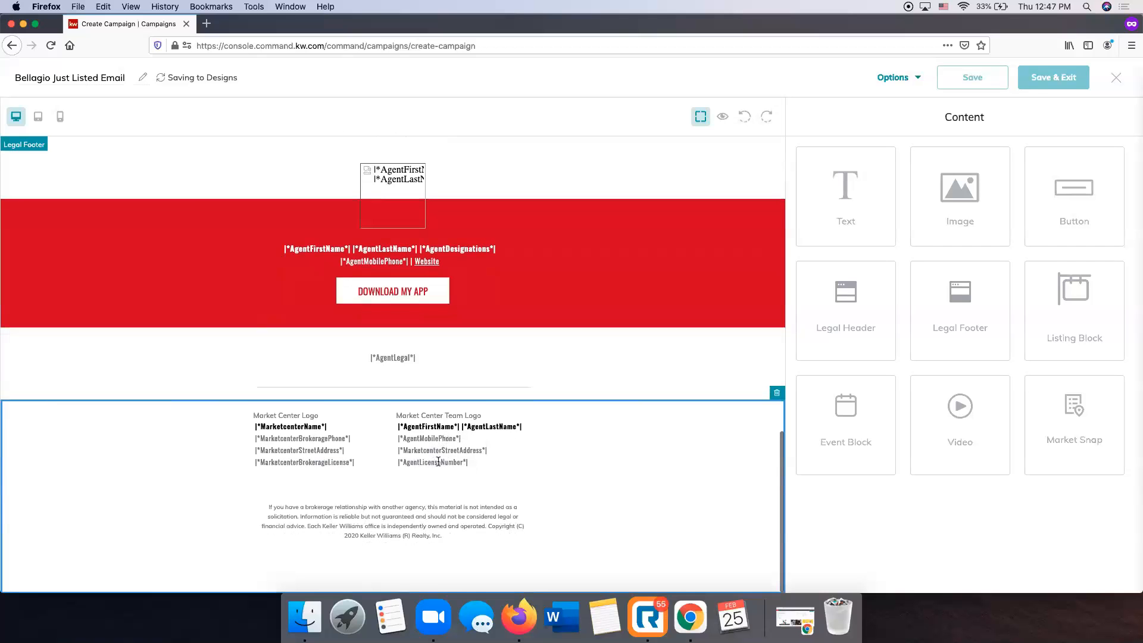
scroll(445, 458, "up", 5)
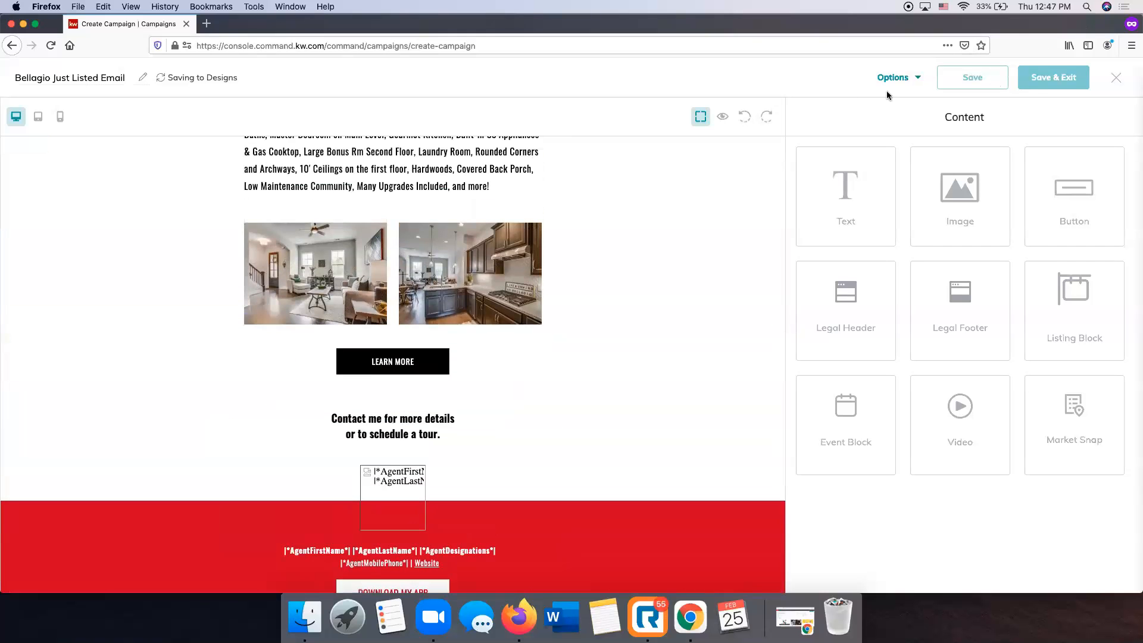
scroll(767, 238, "up", 10)
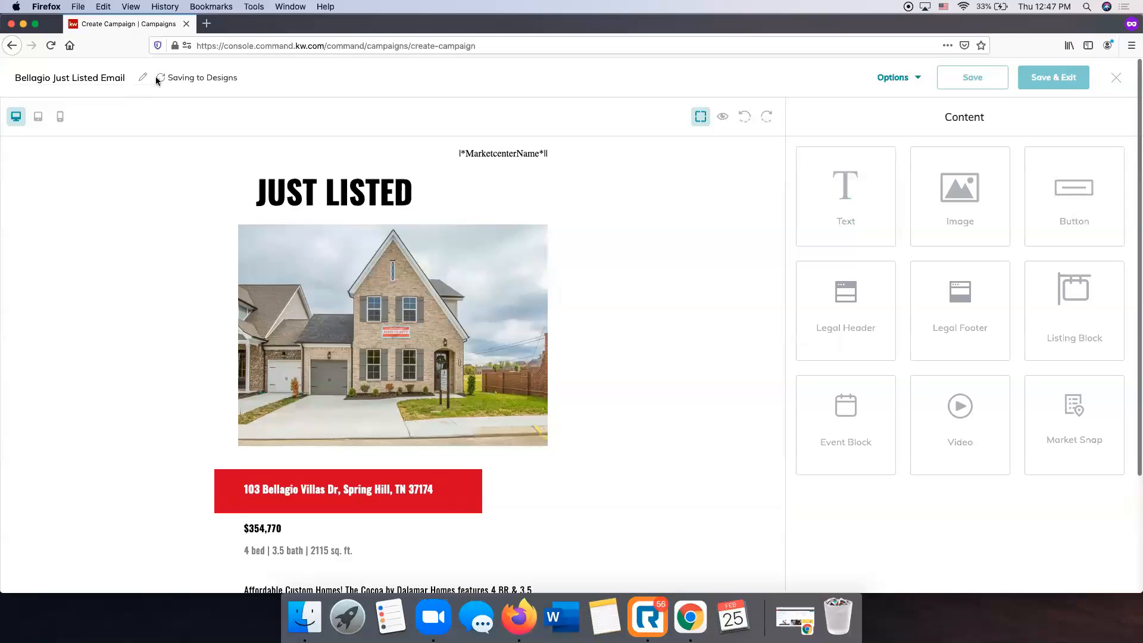
scroll(462, 381, "down", 2)
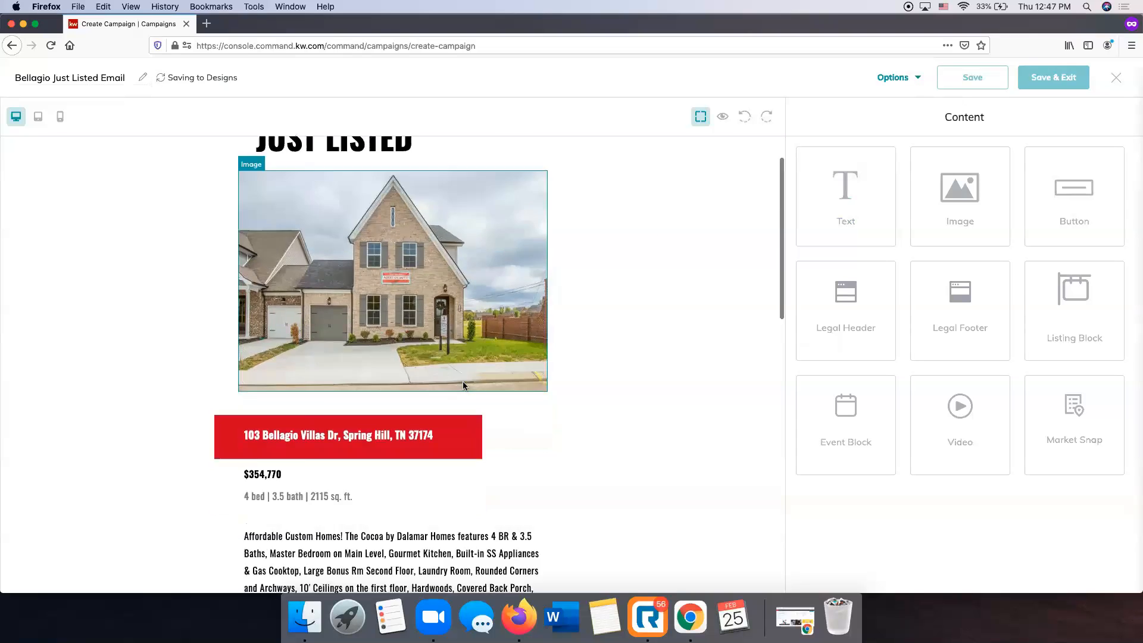
scroll(462, 381, "down", 15)
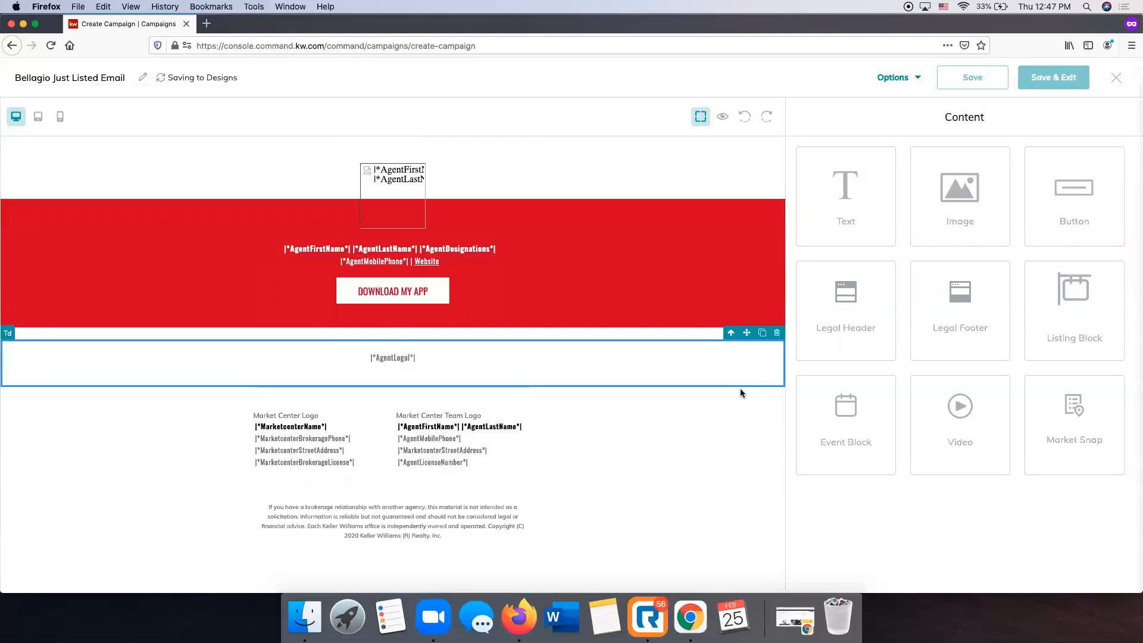
scroll(732, 393, "up", 10)
left_click(903, 78)
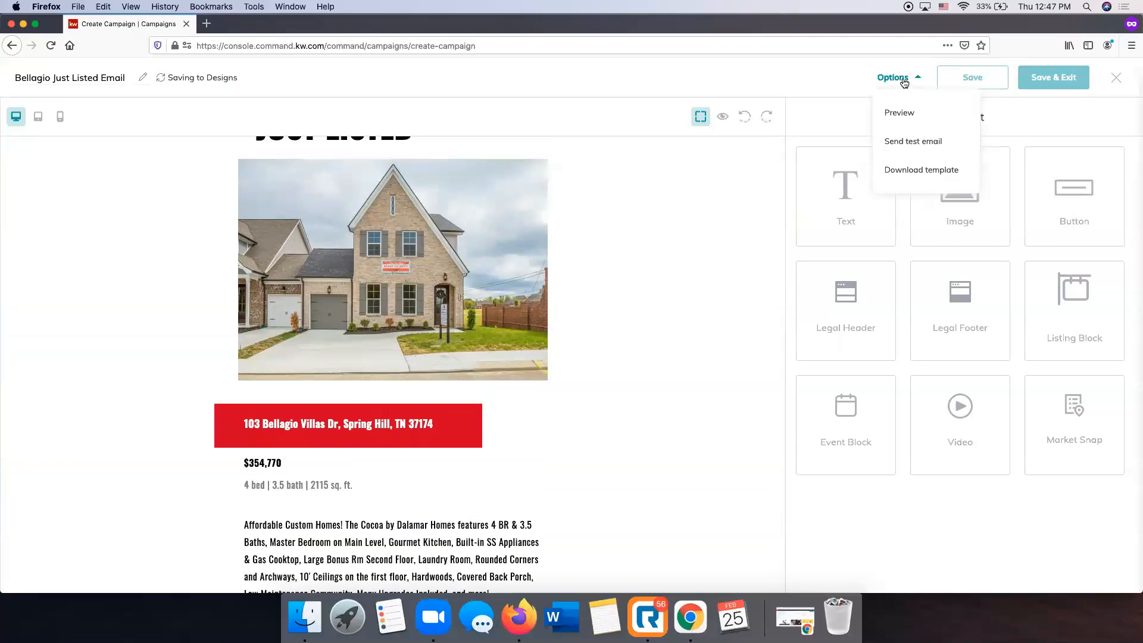
left_click(677, 100)
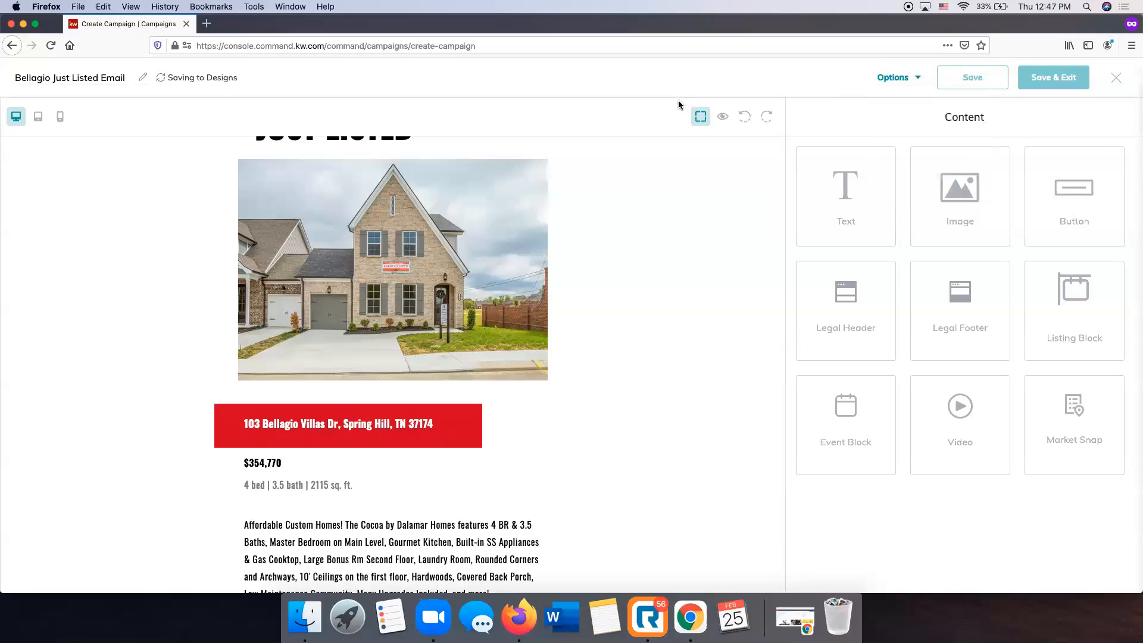
left_click(143, 79)
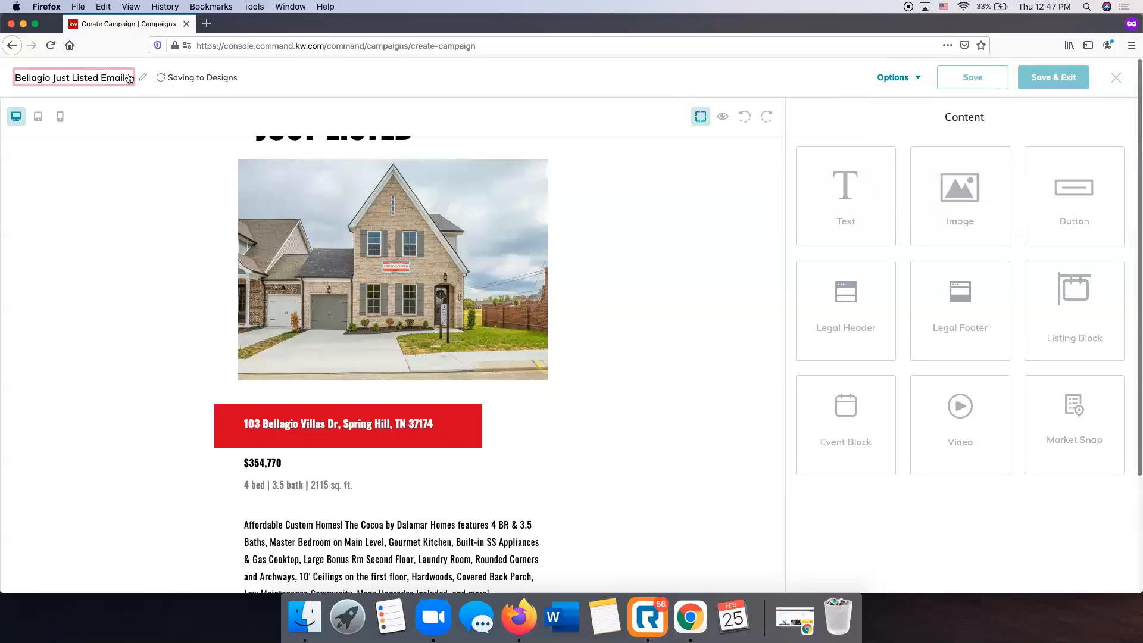
left_click(501, 88)
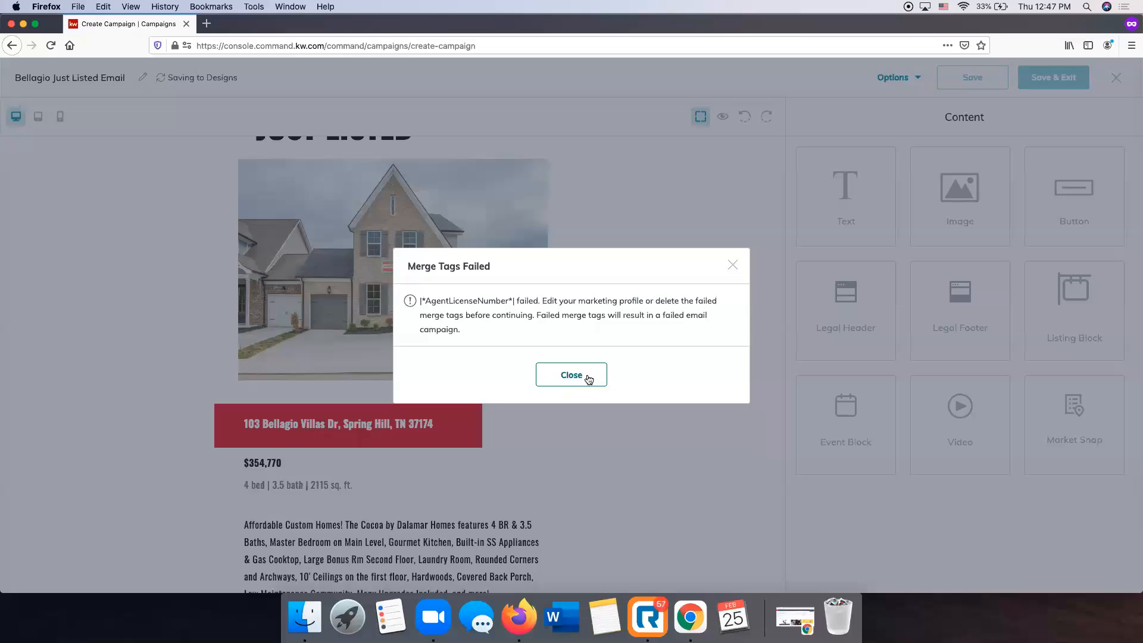
left_click(588, 378)
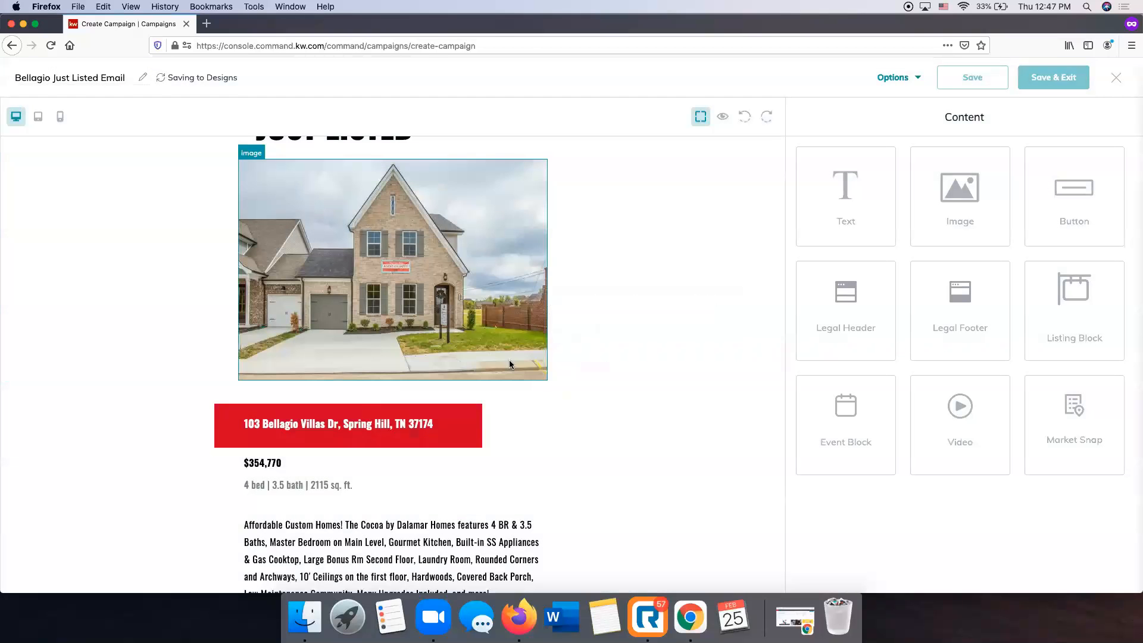
scroll(509, 359, "down", 7)
scroll(526, 427, "down", 5)
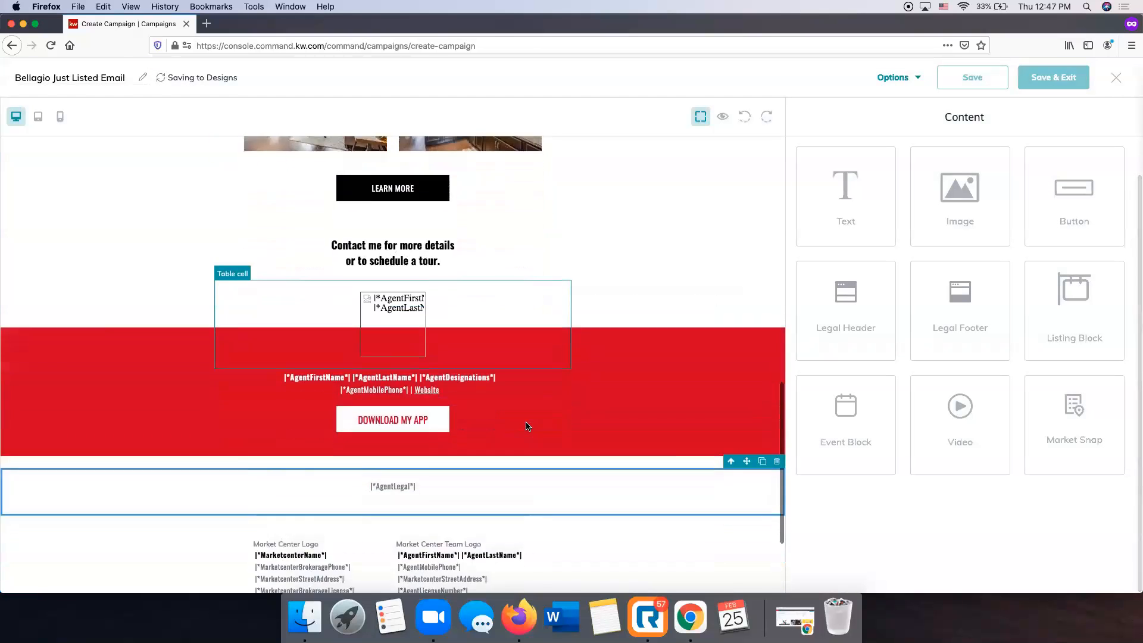
Drag a Legal Footer block from the Content panel into the email.
scroll(523, 419, "down", 2)
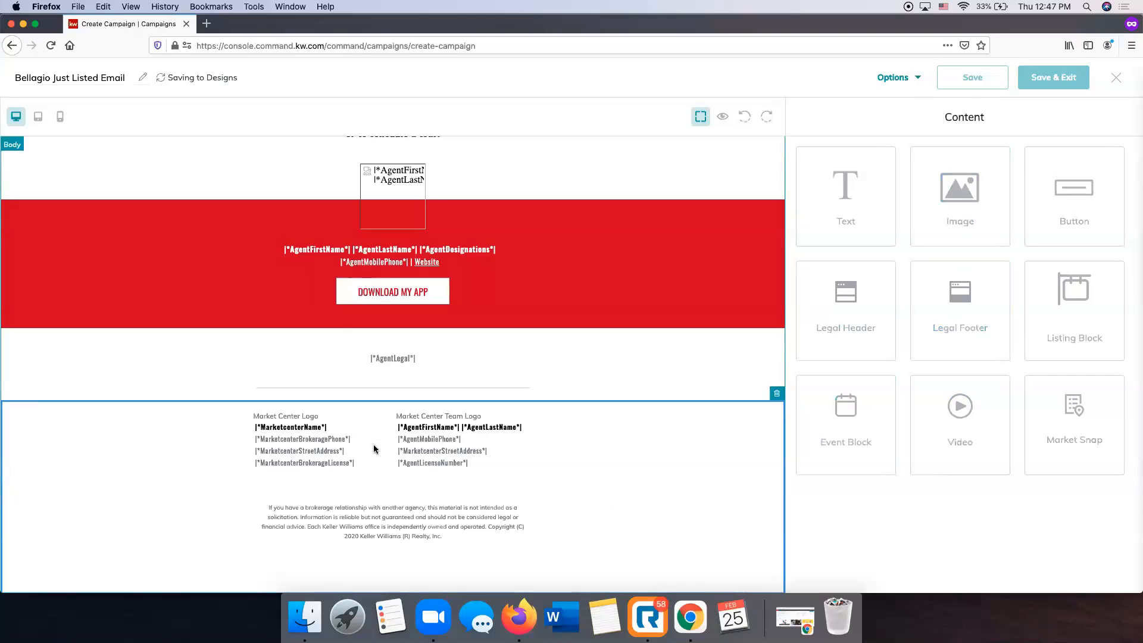
scroll(418, 421, "up", 4)
scroll(422, 420, "down", 4)
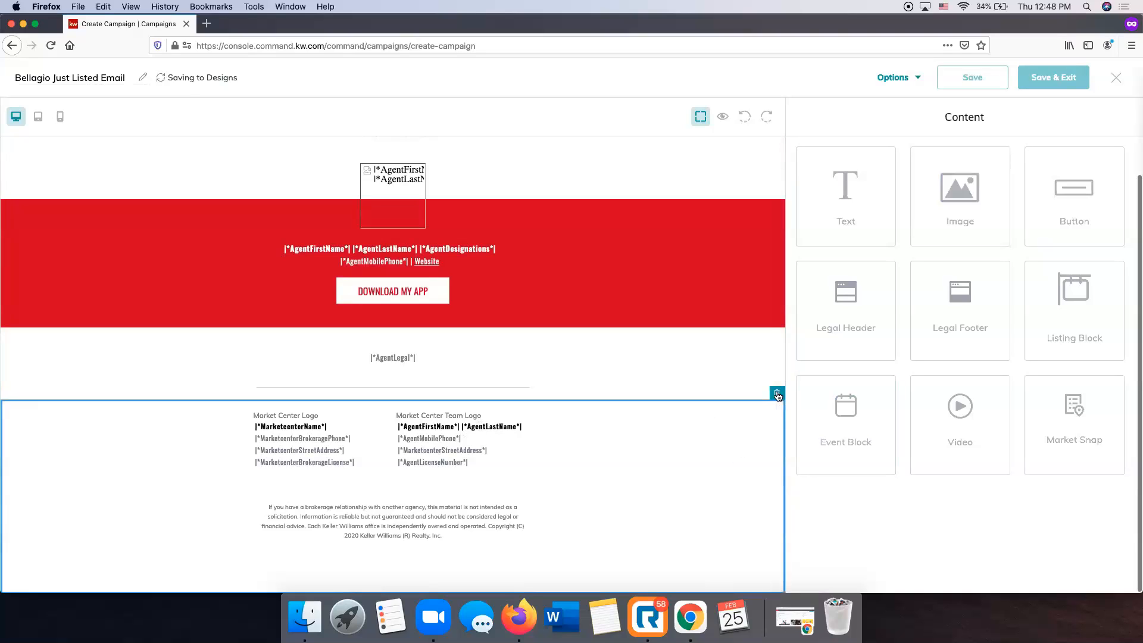
left_click_drag(960, 300, 609, 386)
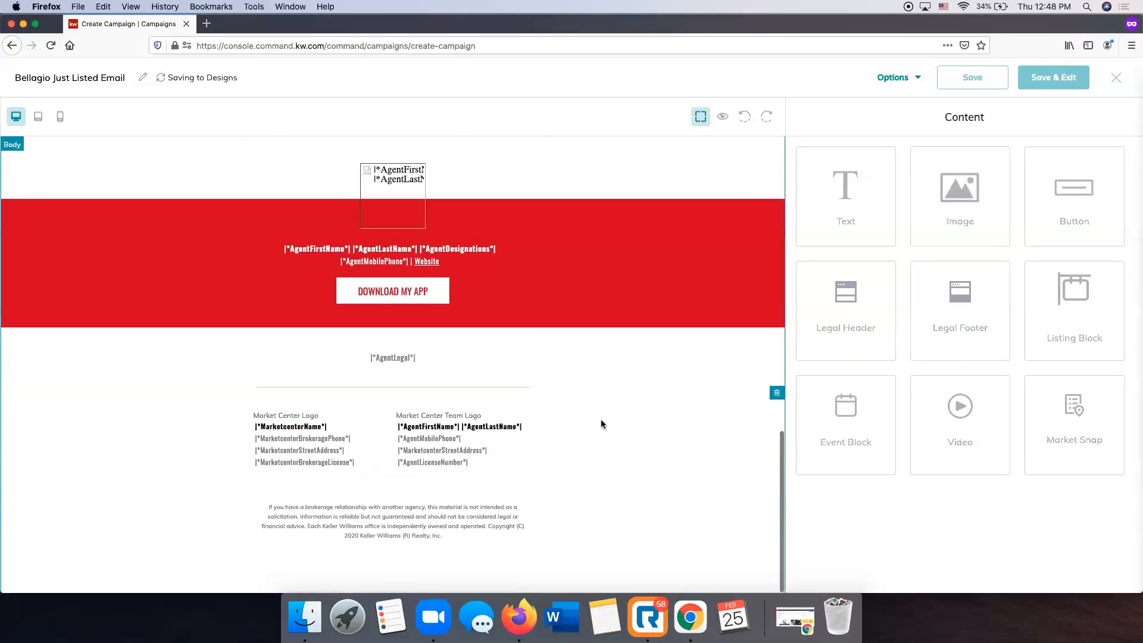
Delete the existing footer section and drop a Legal Footer below the AgentLegal line.
left_click(505, 413)
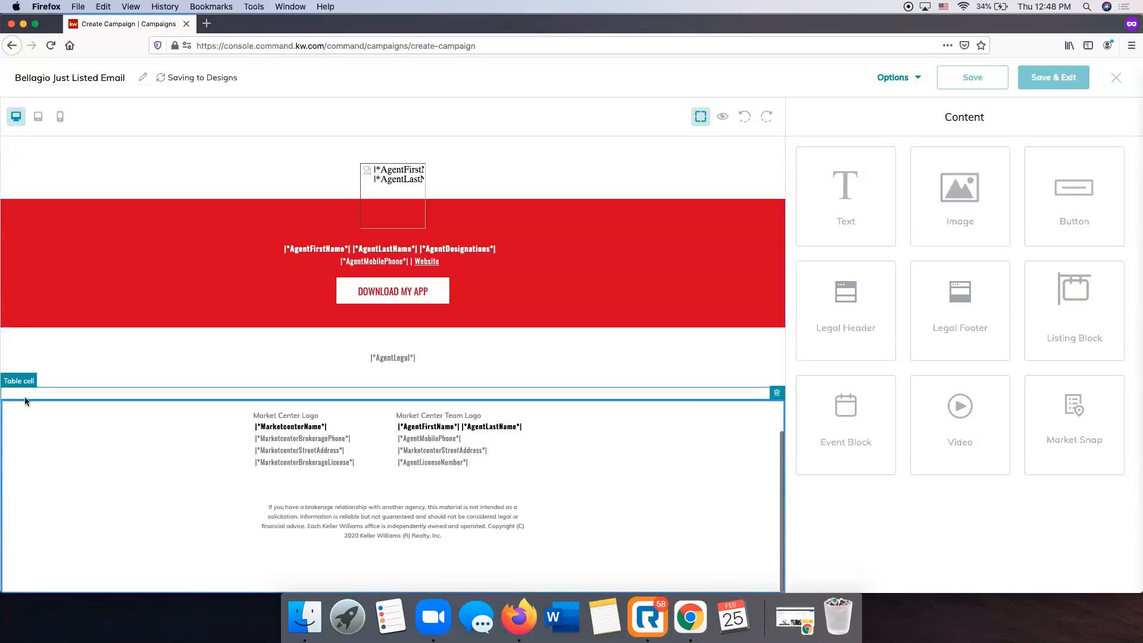
right_click(382, 480)
left_click(293, 455)
scroll(595, 444, "up", 14)
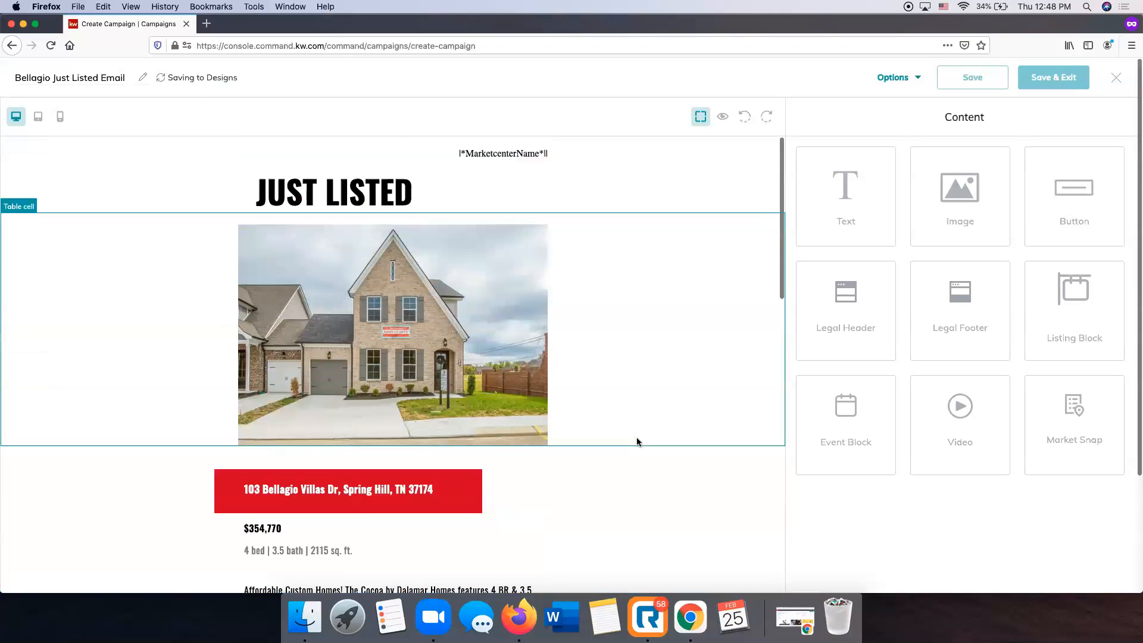
scroll(637, 441, "down", 15)
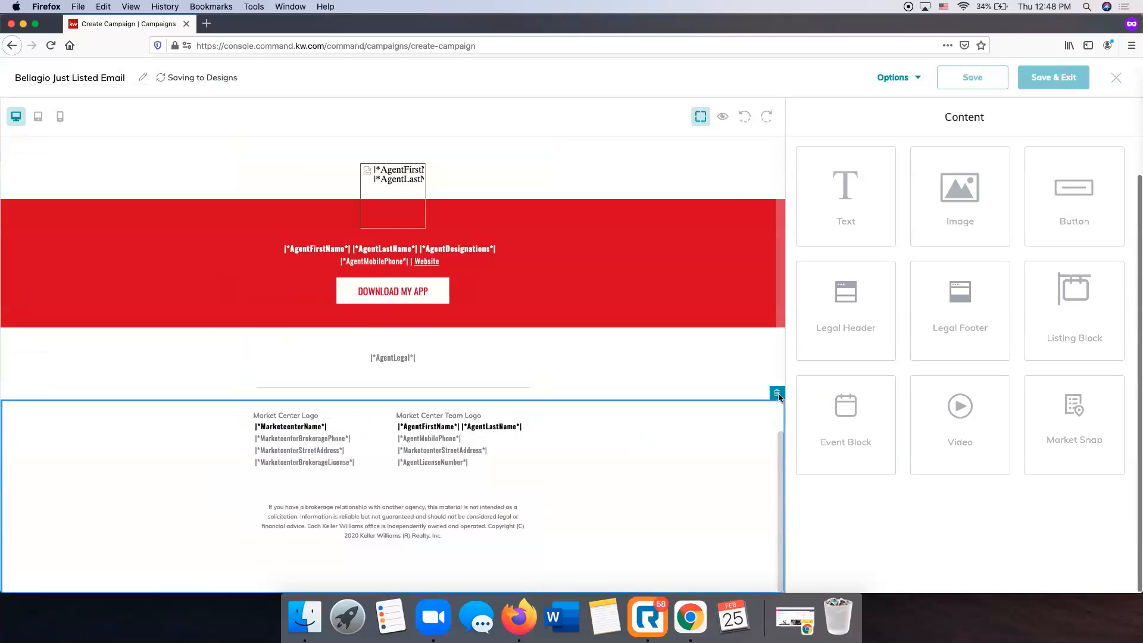
left_click(777, 394)
left_click_drag(960, 309, 637, 581)
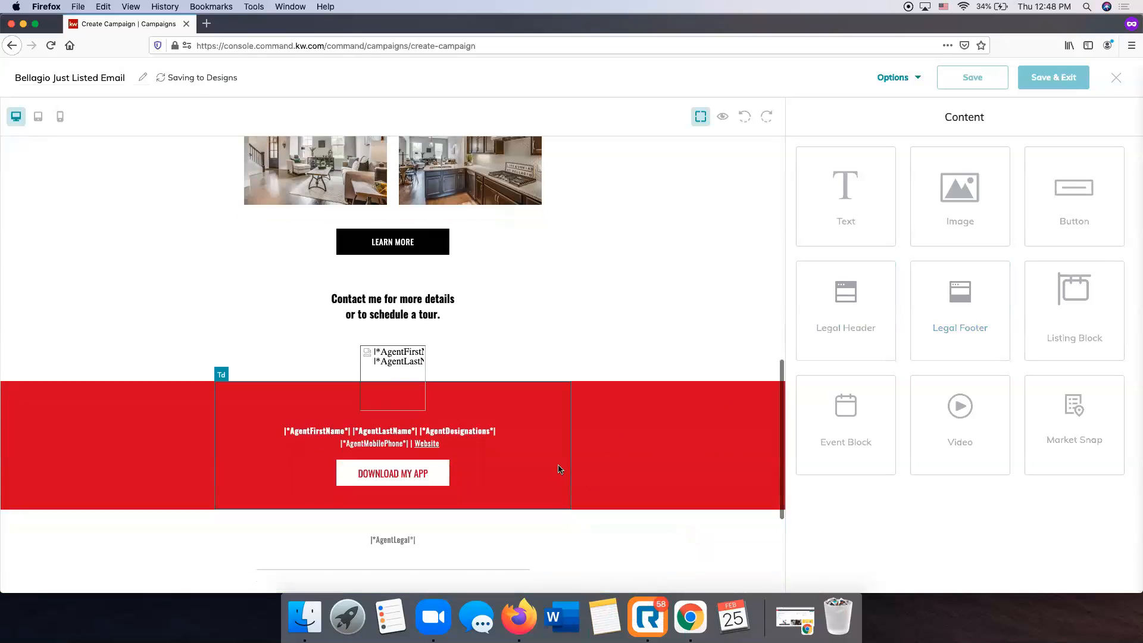
Review the email's bottom, then open and close the campaign options list.
scroll(497, 452, "down", 4)
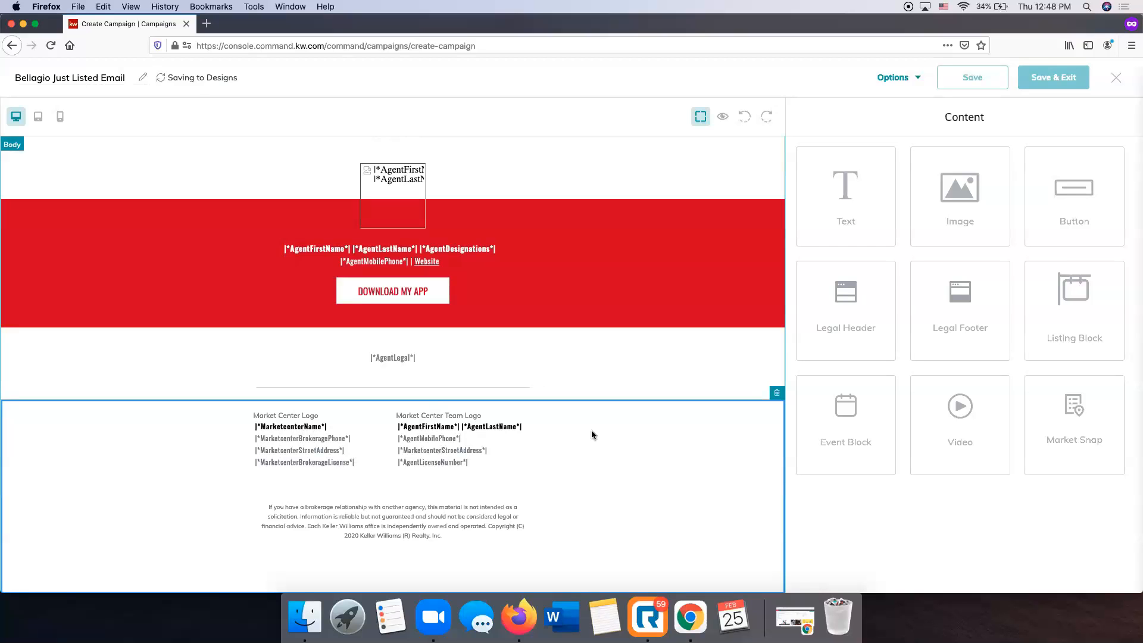
scroll(484, 520, "up", 15)
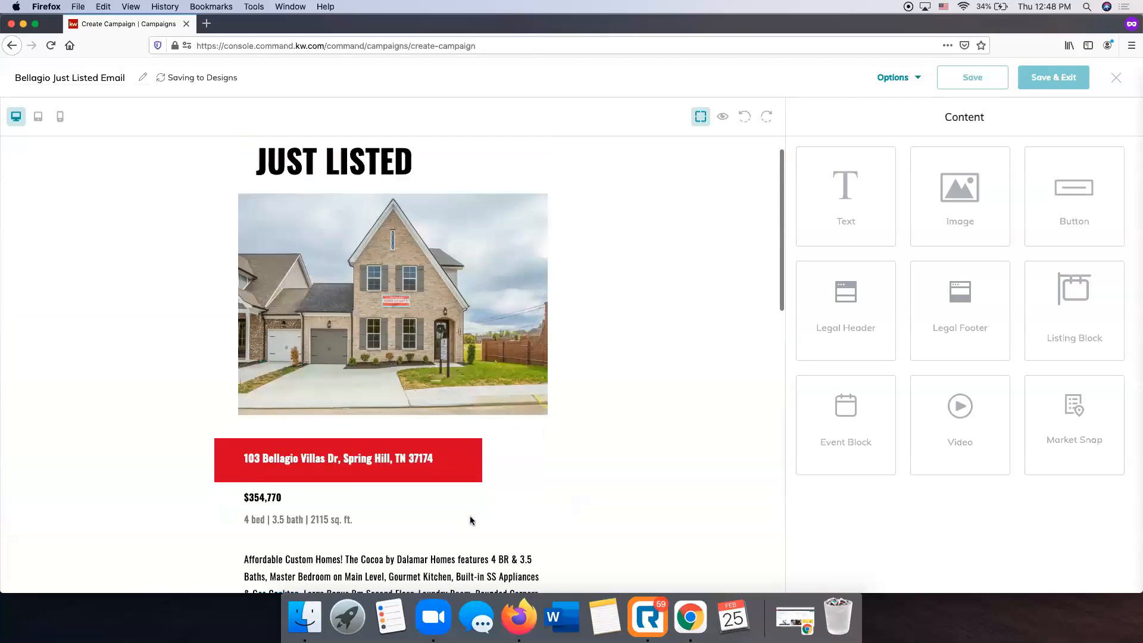
scroll(487, 514, "down", 15)
scroll(777, 399, "up", 15)
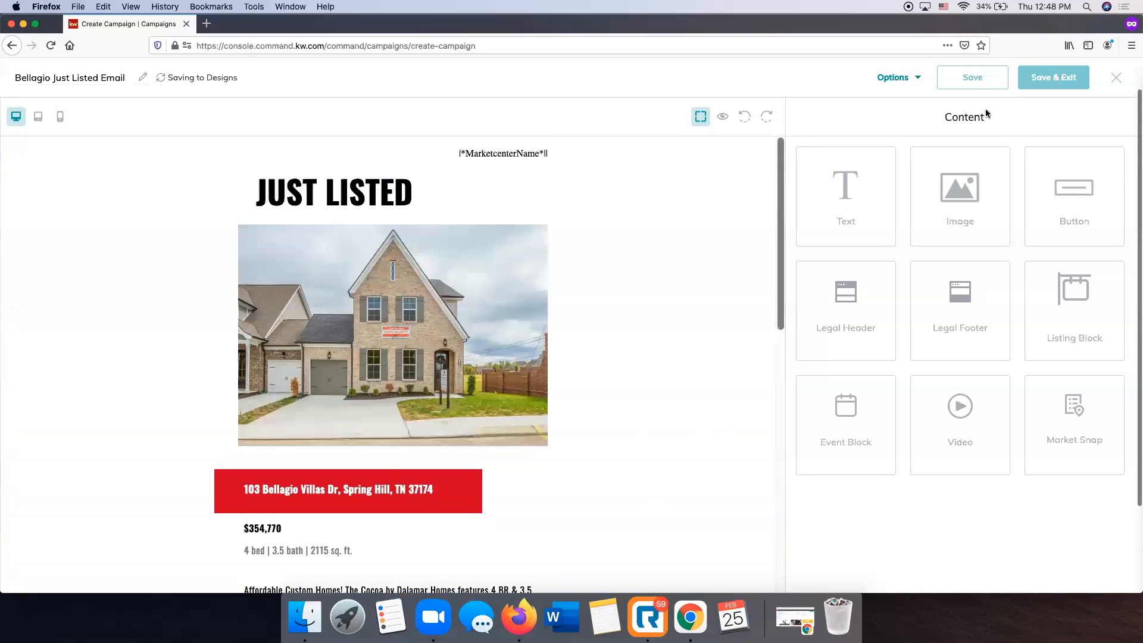
left_click(900, 83)
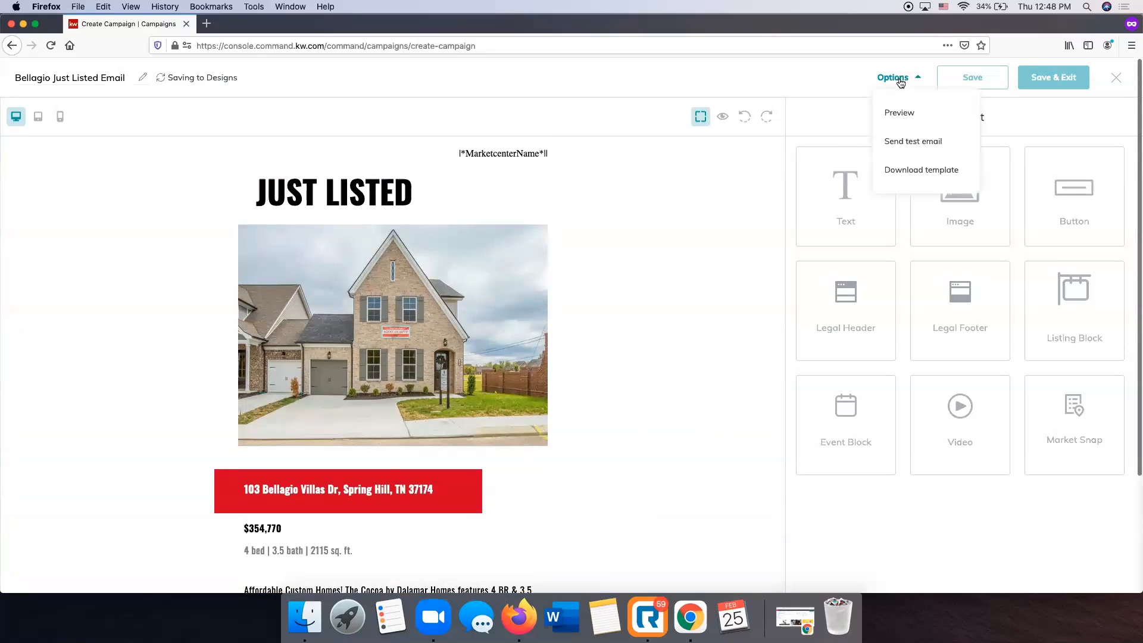
left_click(594, 107)
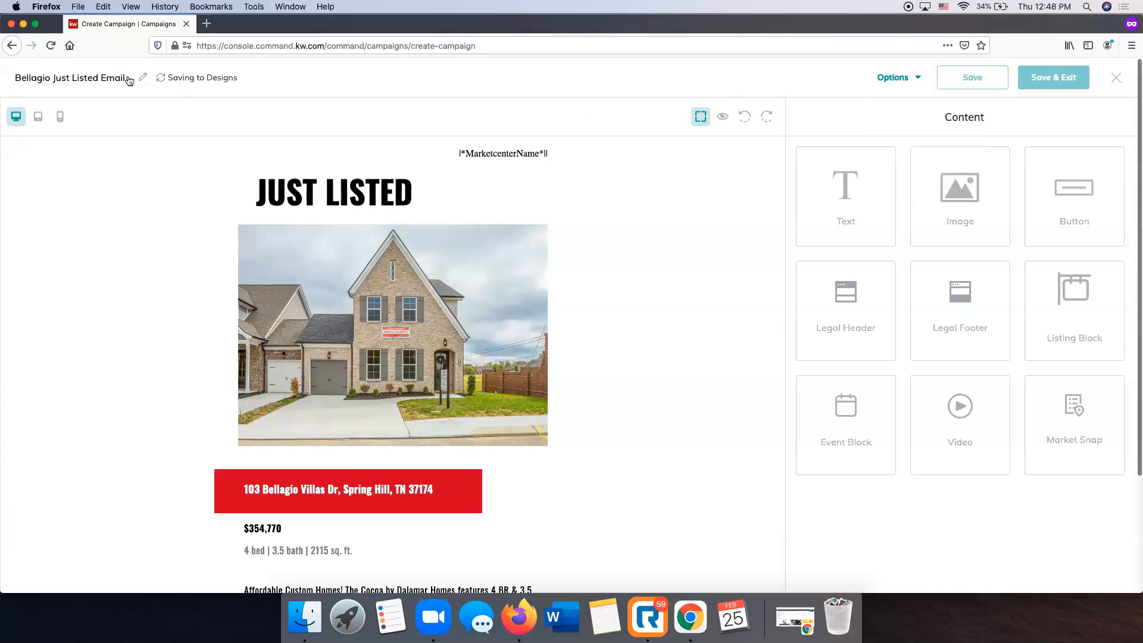
left_click(891, 83)
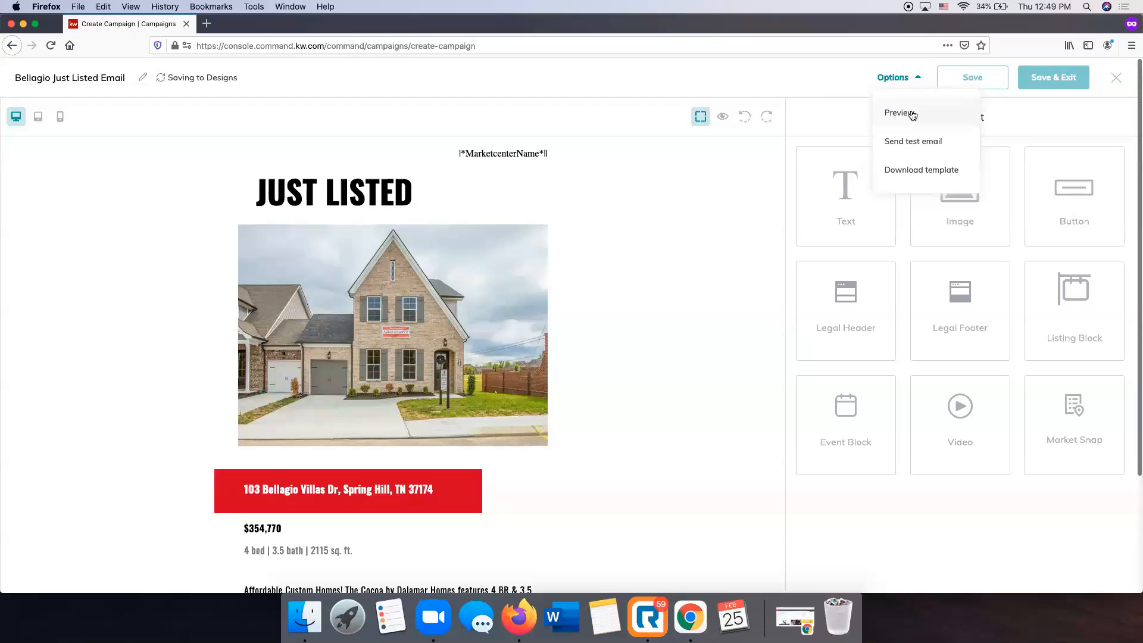
left_click(900, 113)
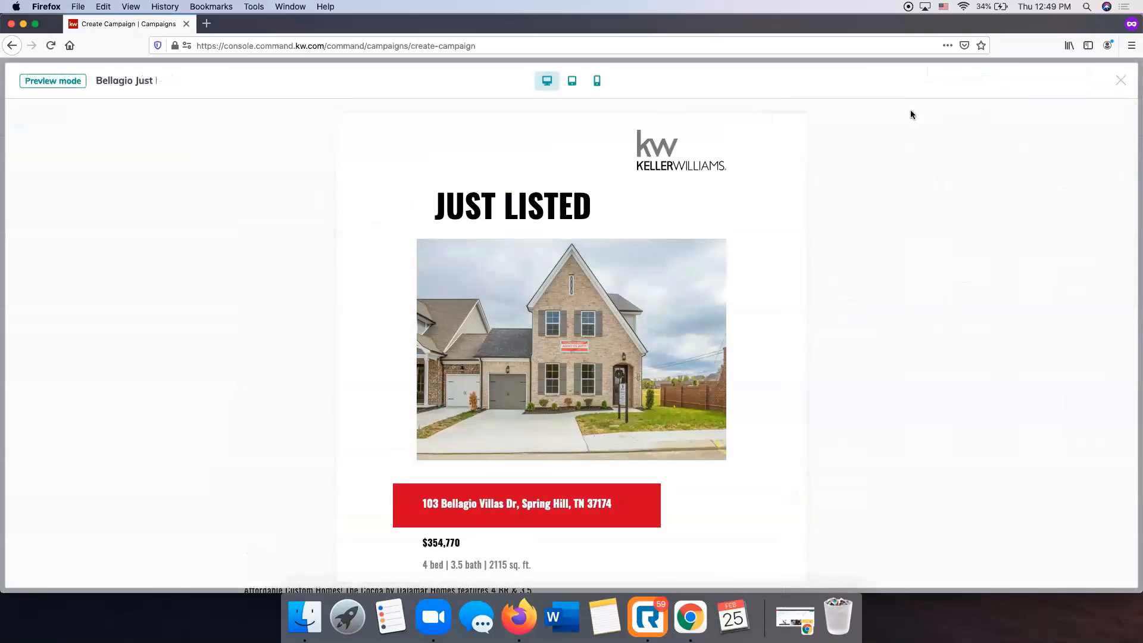
scroll(403, 274, "down", 10)
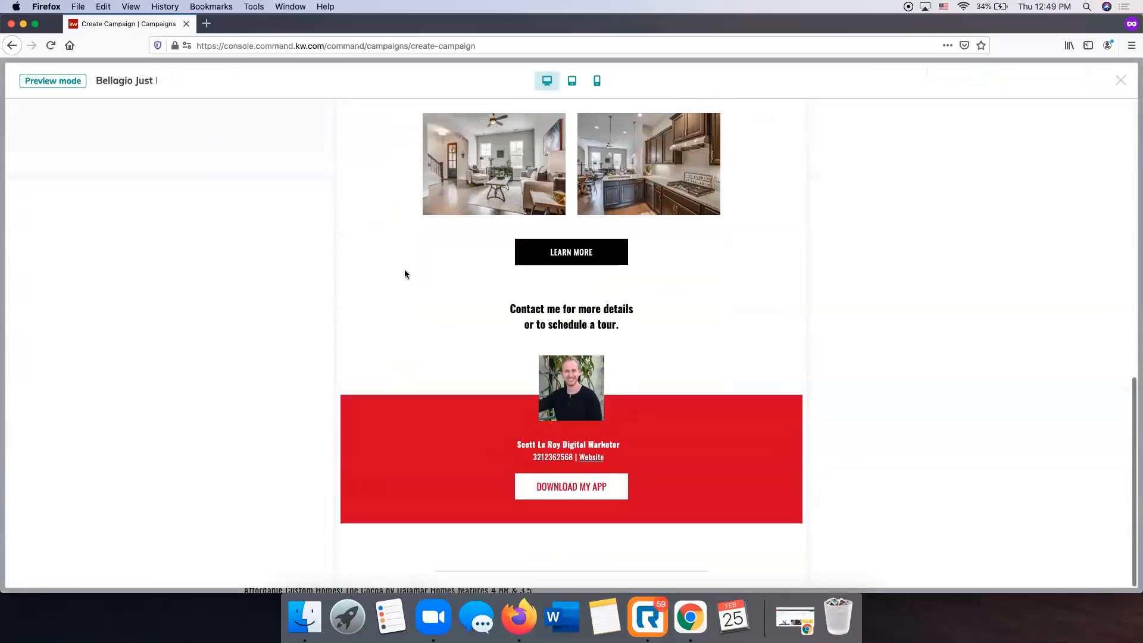
scroll(405, 274, "up", 10)
scroll(405, 274, "down", 3)
scroll(405, 274, "up", 3)
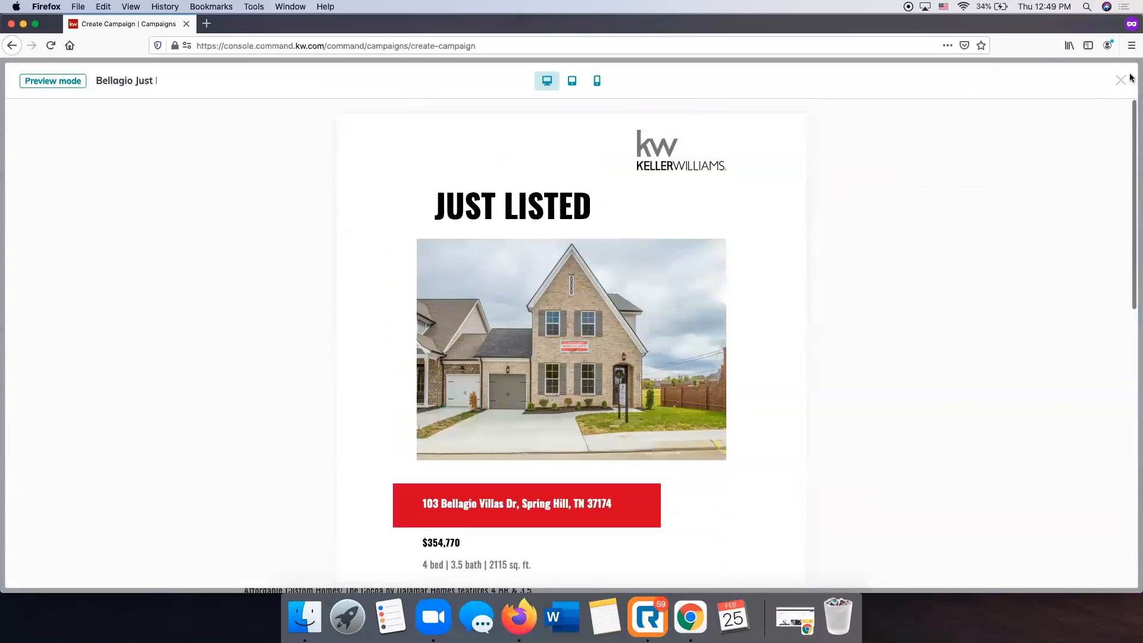
left_click(1121, 80)
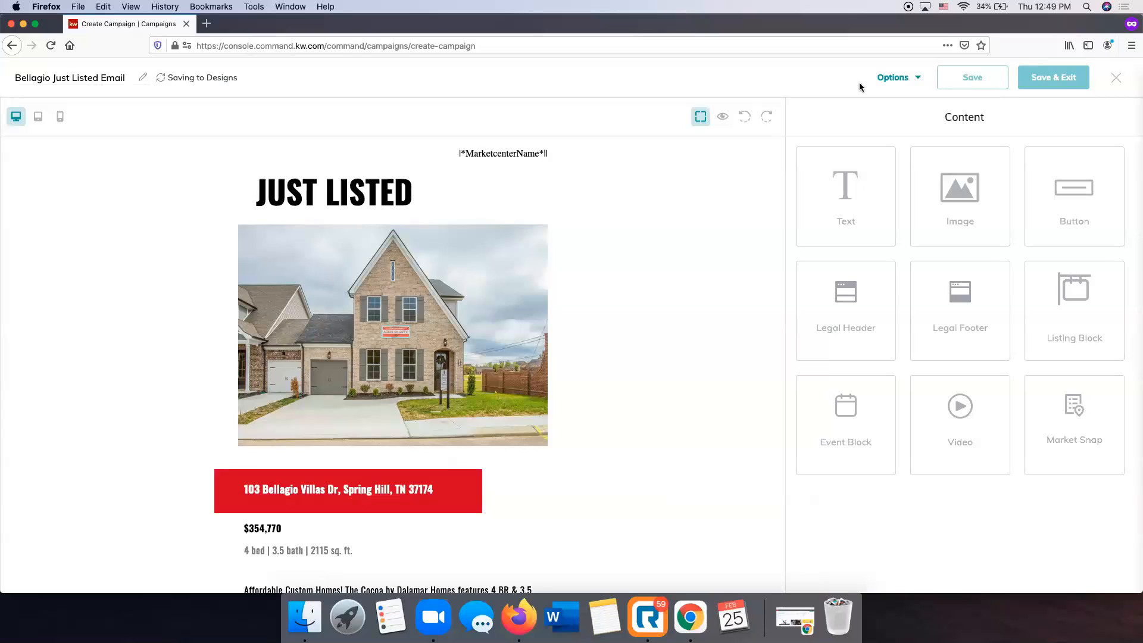
Try saving the design, then drop a Legal Footer block beneath the AgentLegal line.
left_click(127, 78)
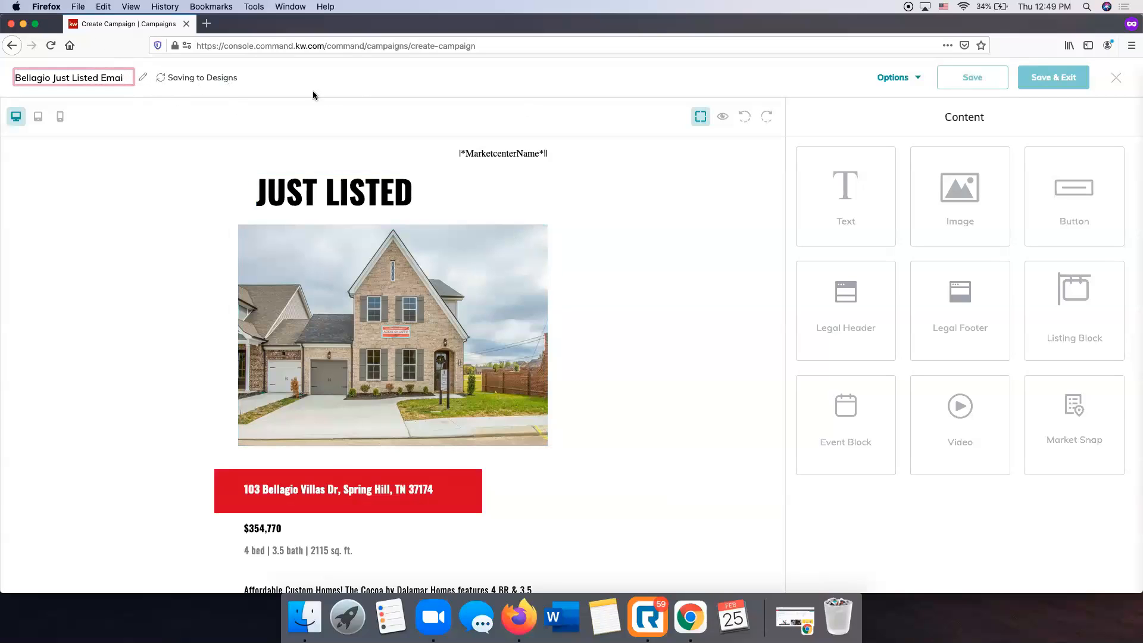
left_click(345, 91)
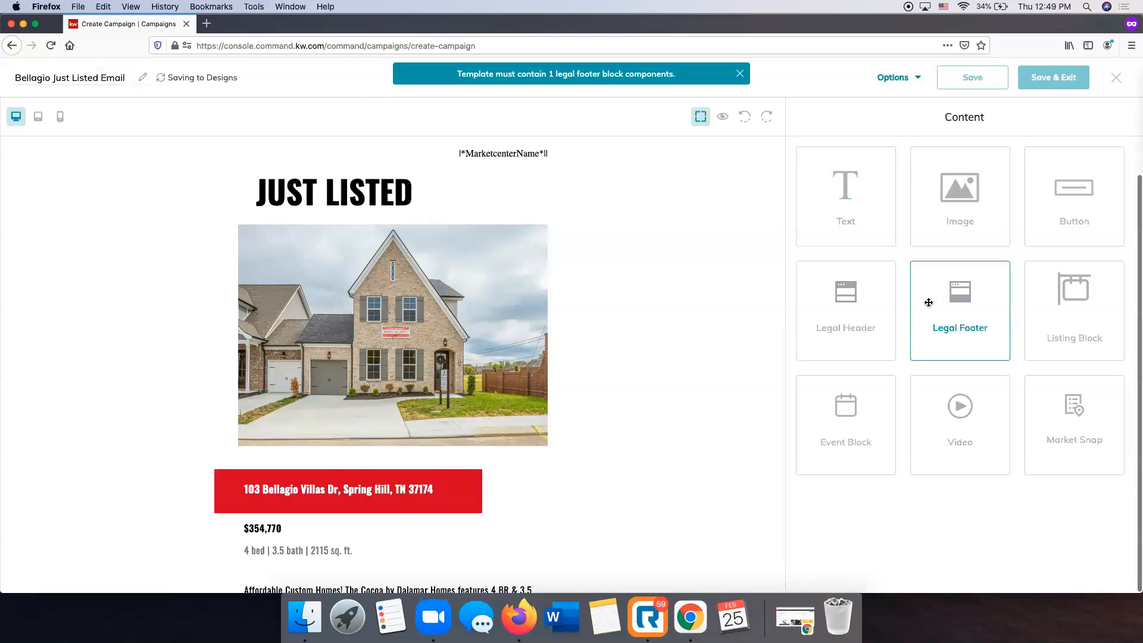
scroll(622, 312, "down", 15)
left_click_drag(980, 302, 630, 583)
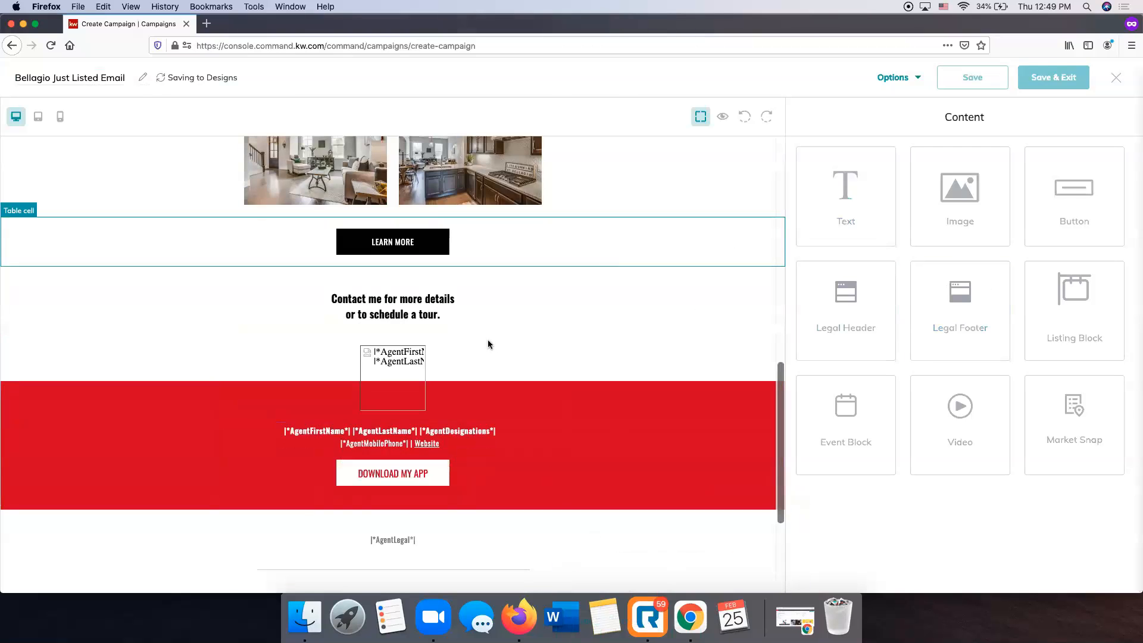
scroll(494, 344, "down", 3)
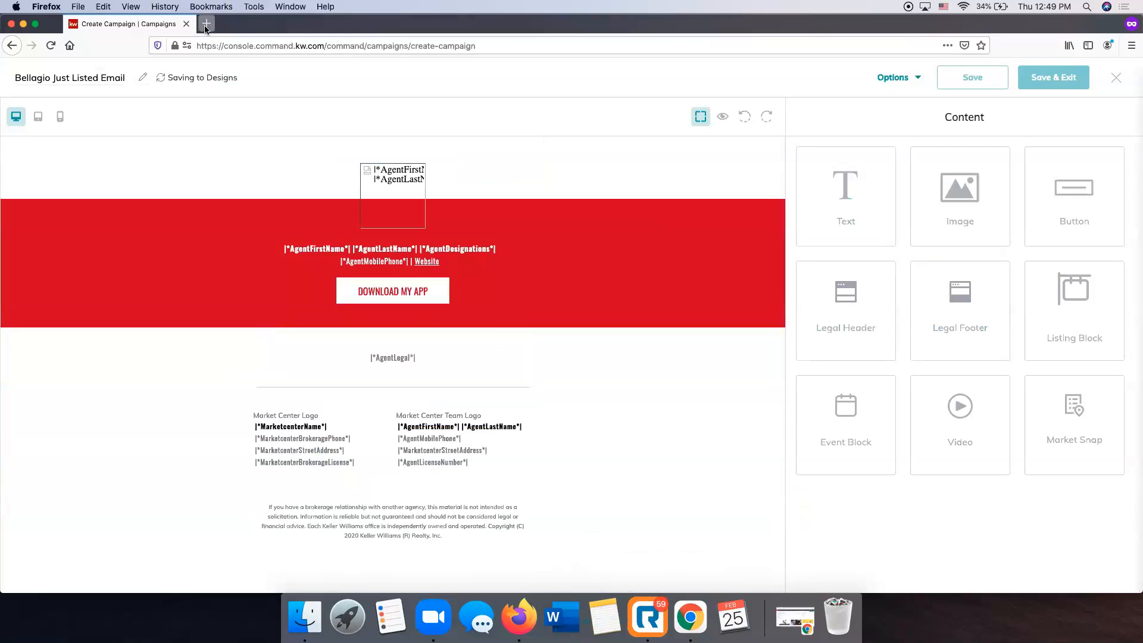
Open agent.kw.com in a new tab and go to the account settings page.
left_click(206, 24)
type("agent.kw.com")
key("Return")
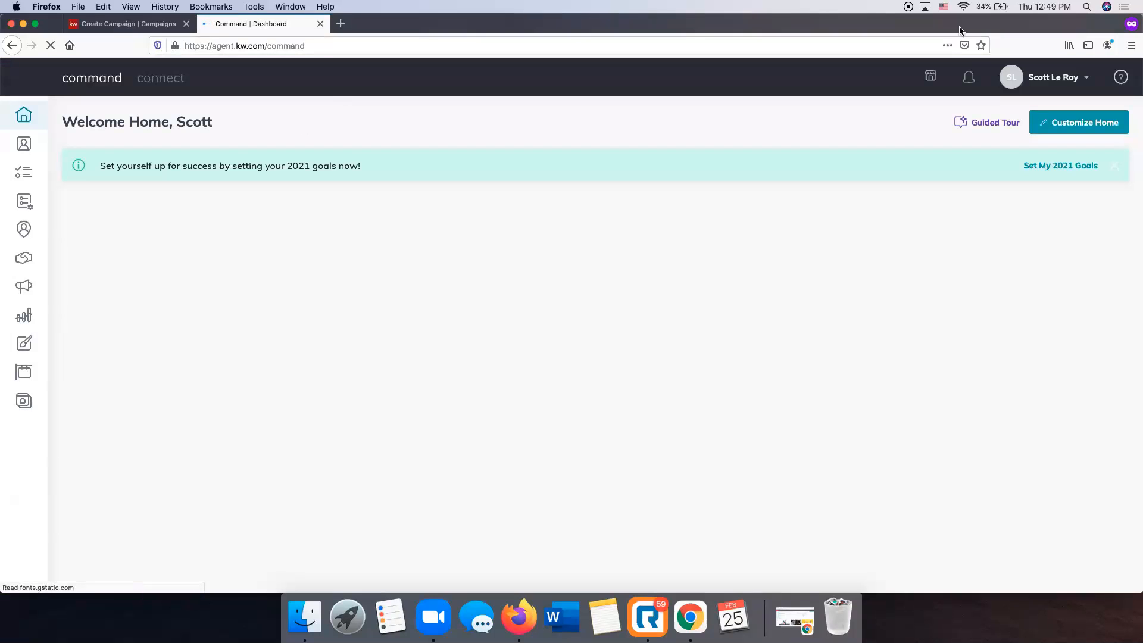
left_click(1056, 78)
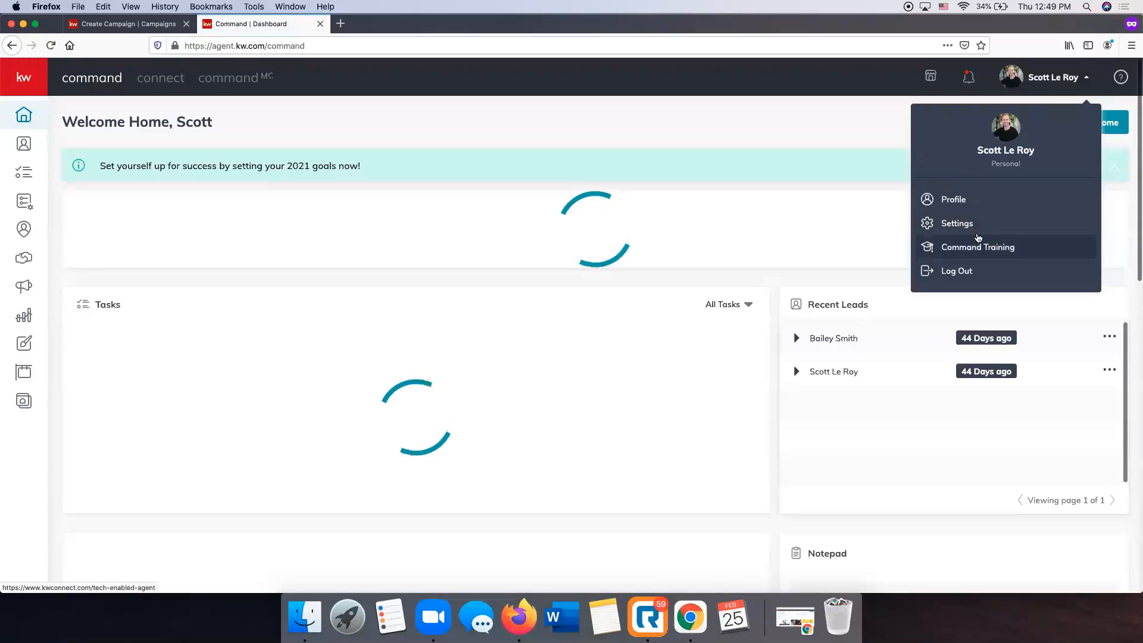
left_click(957, 224)
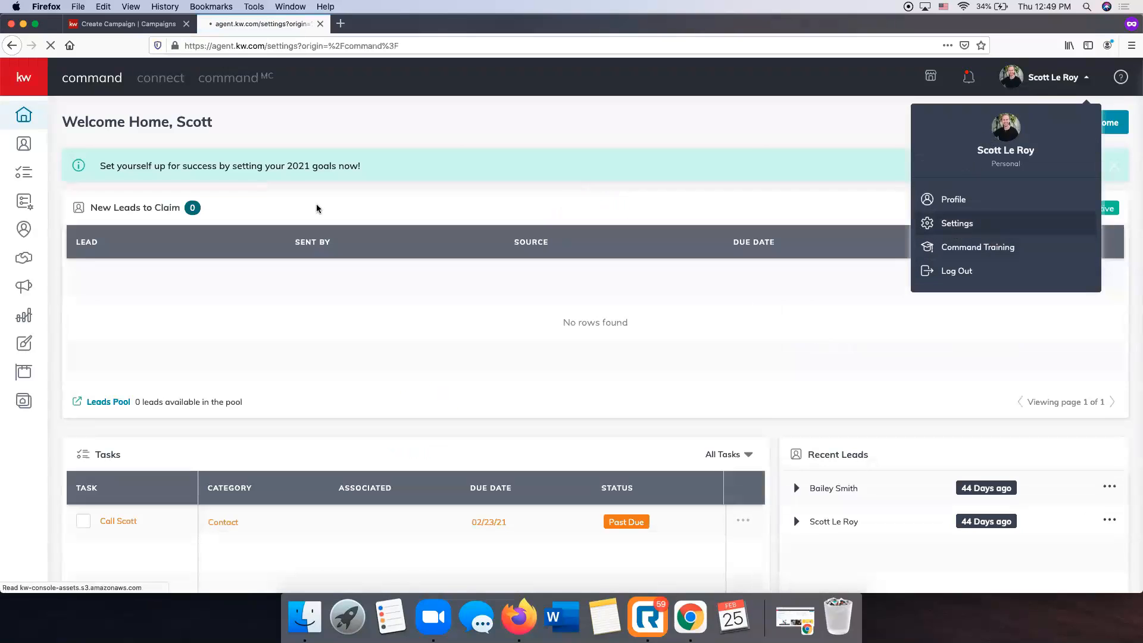
key("ctrl+shift+Tab")
scroll(747, 404, "up", 10)
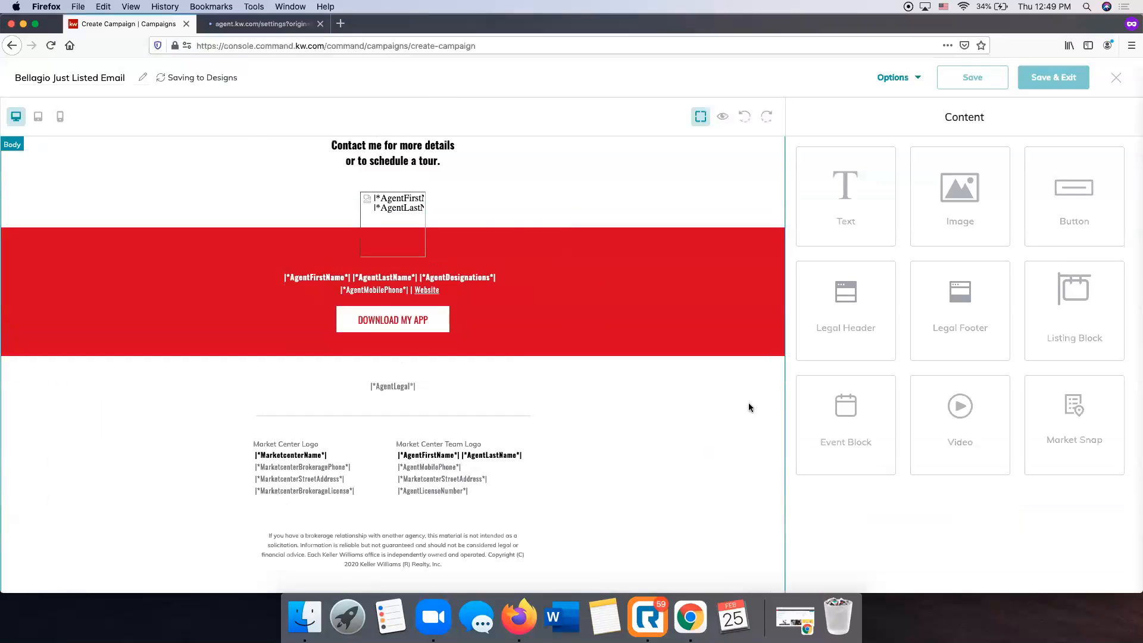
scroll(747, 403, "down", 10)
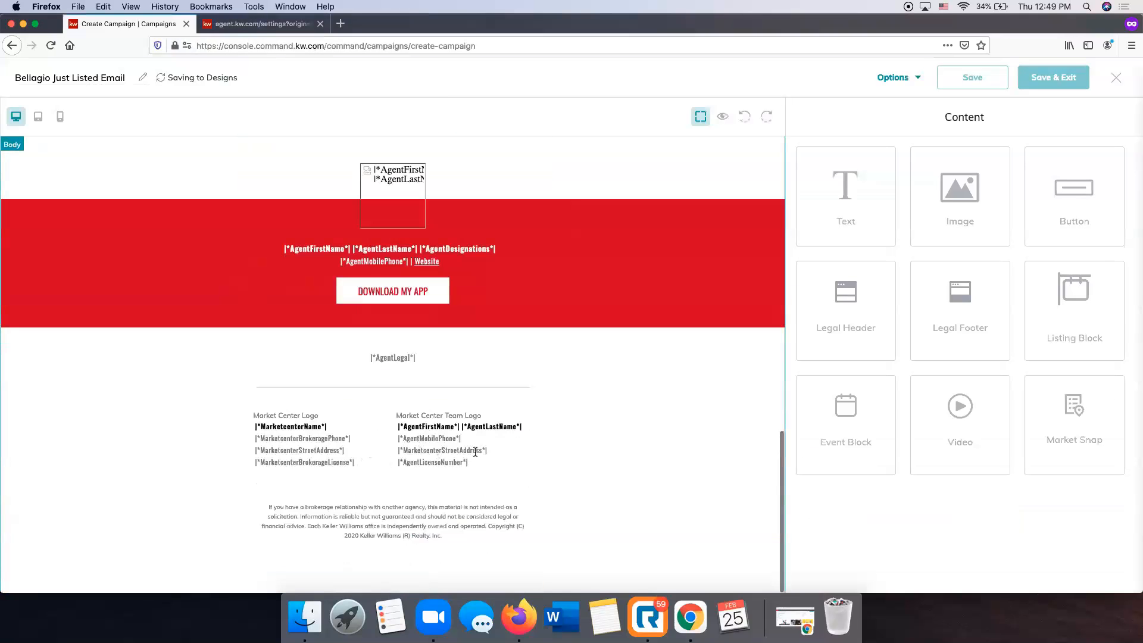
Navigate to Connect Settings > Marketing Profile in the settings tab.
left_click(259, 24)
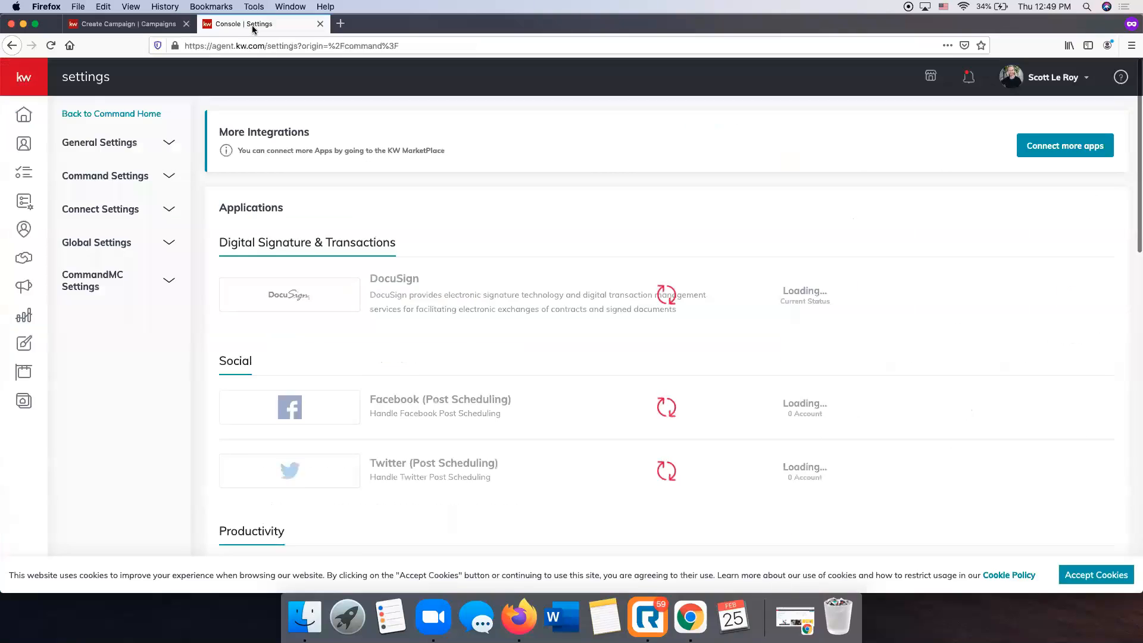
left_click(103, 217)
left_click(111, 247)
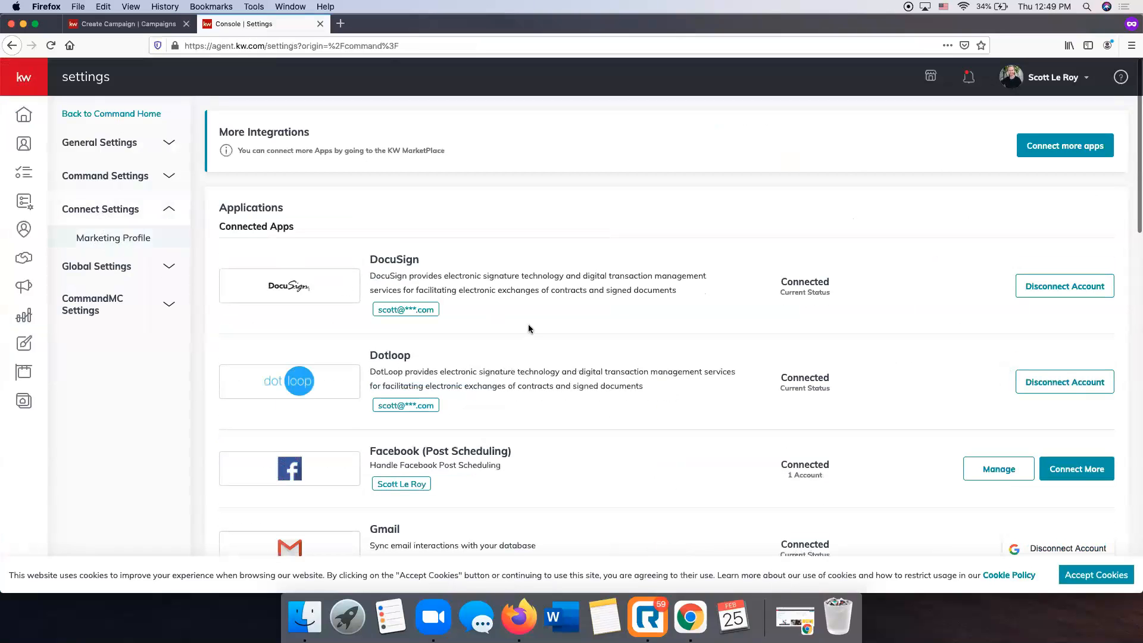
scroll(522, 299, "down", 6)
scroll(520, 299, "down", 6)
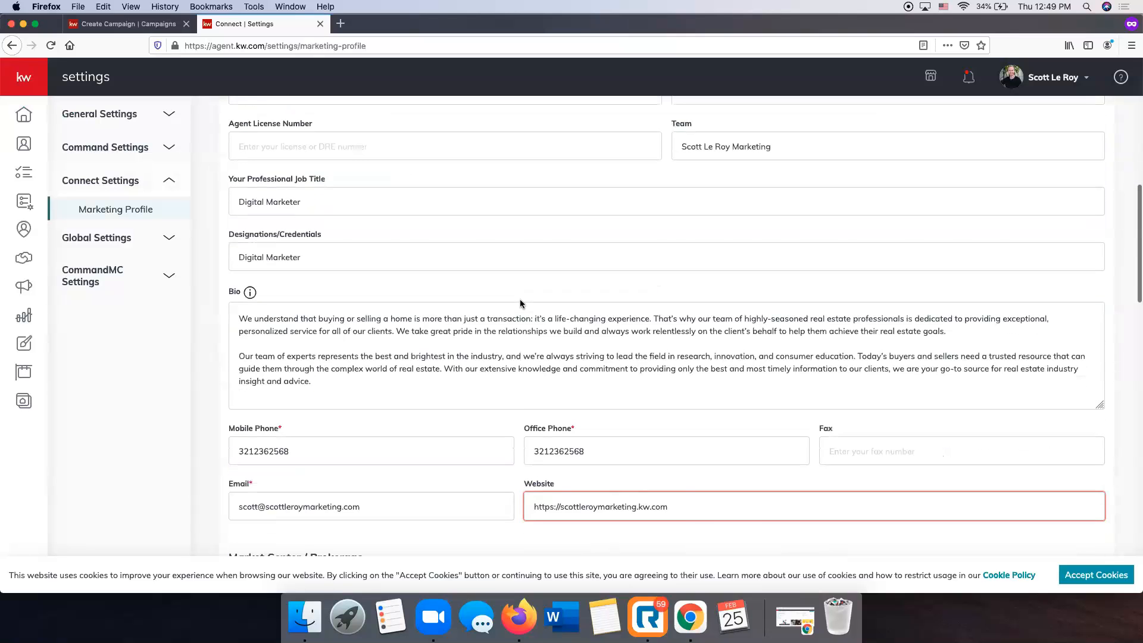
scroll(521, 302, "up", 4)
scroll(521, 304, "up", 2)
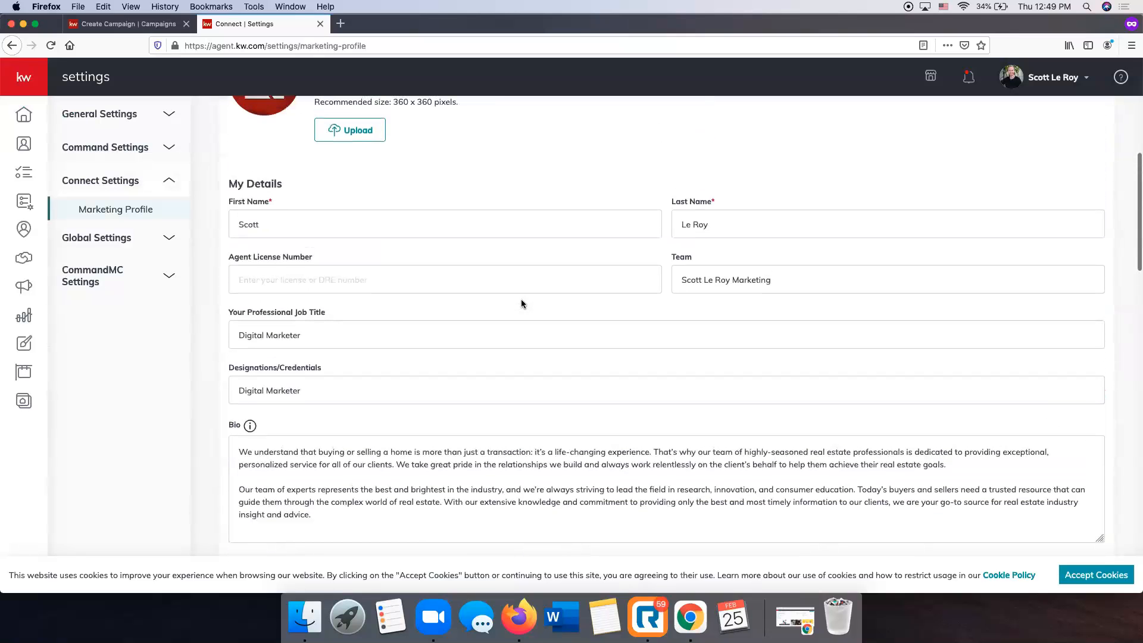
scroll(520, 303, "down", 4)
scroll(383, 332, "up", 5)
Enter the agent license number, save the marketing profile, and return to the email editor.
left_click(370, 301)
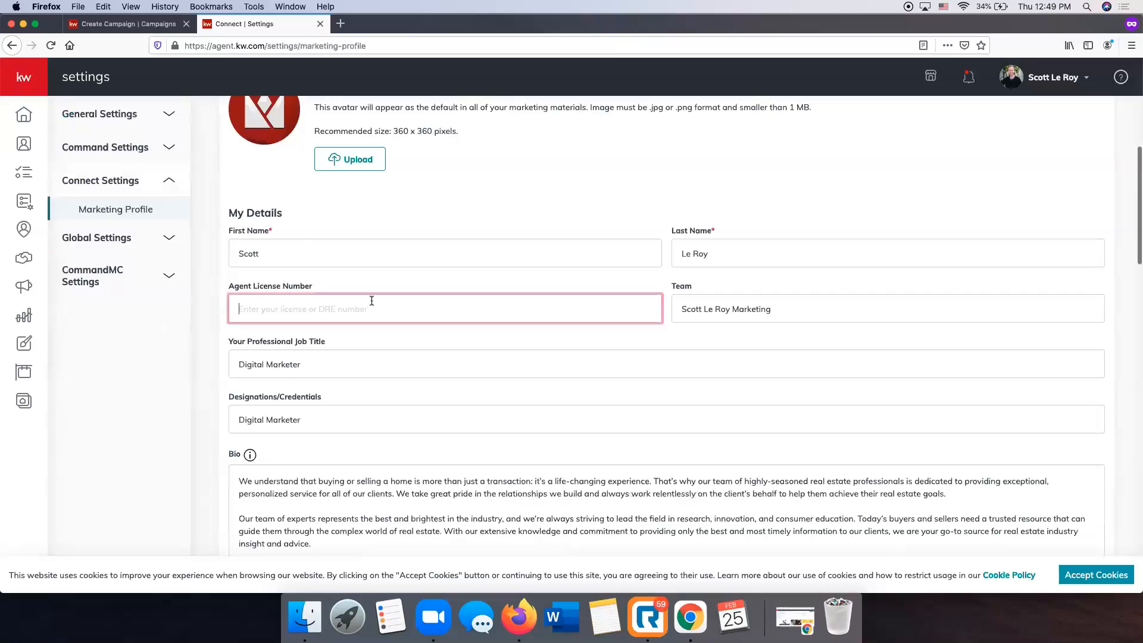
type("12345")
scroll(825, 443, "down", 15)
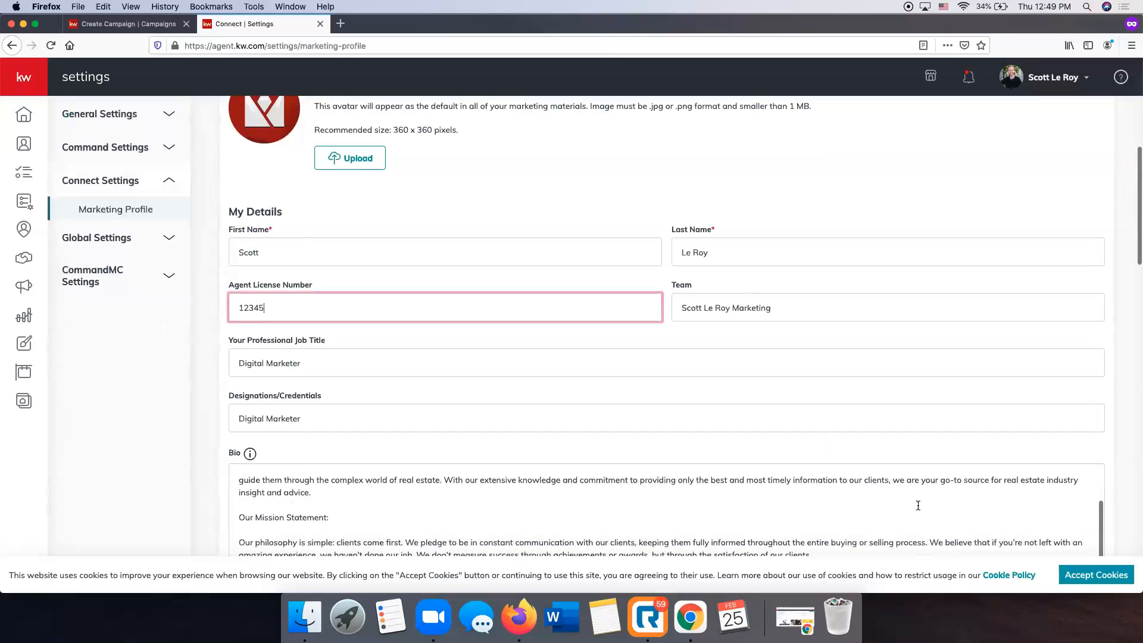
left_click(243, 539)
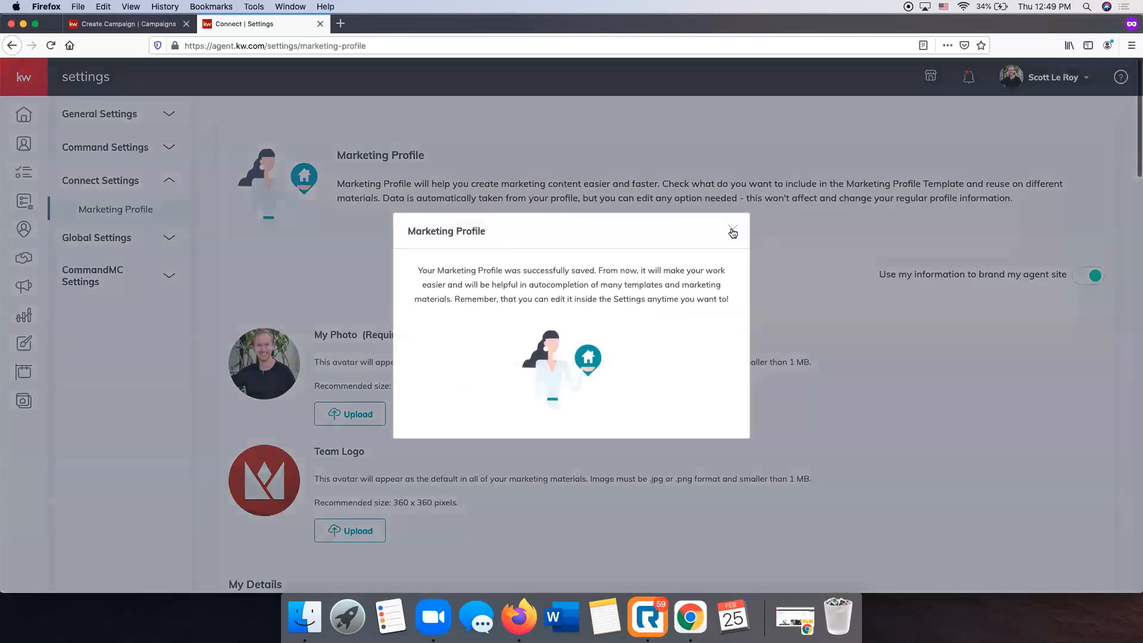
left_click(732, 230)
left_click(122, 23)
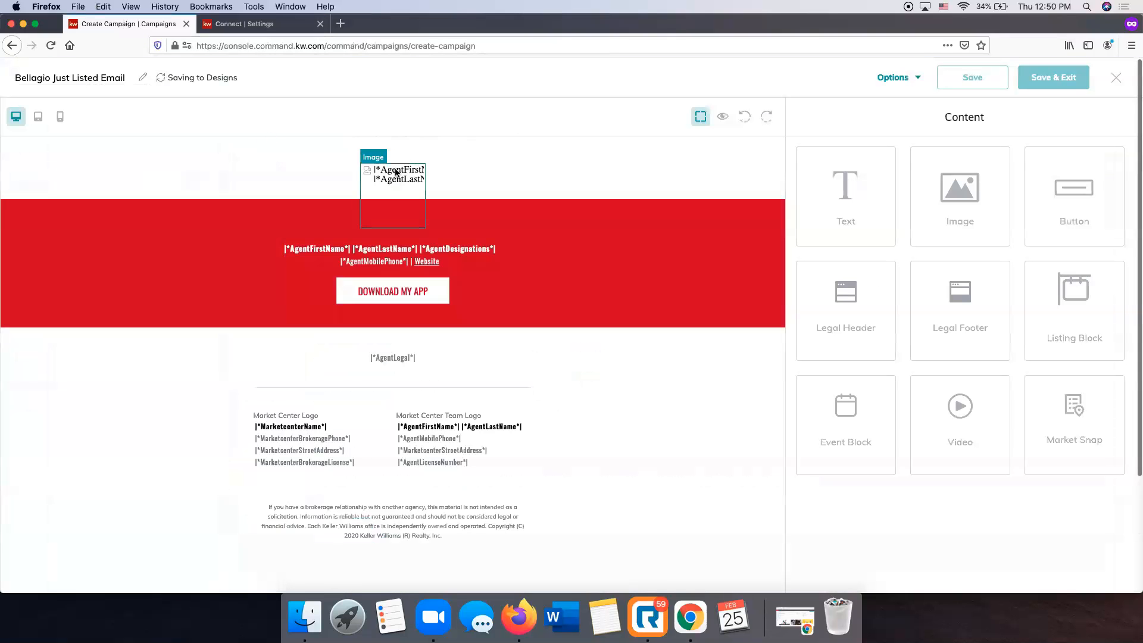
Save the Bellagio Just Listed Email design, then use Save & Exit to leave the editor.
left_click(142, 82)
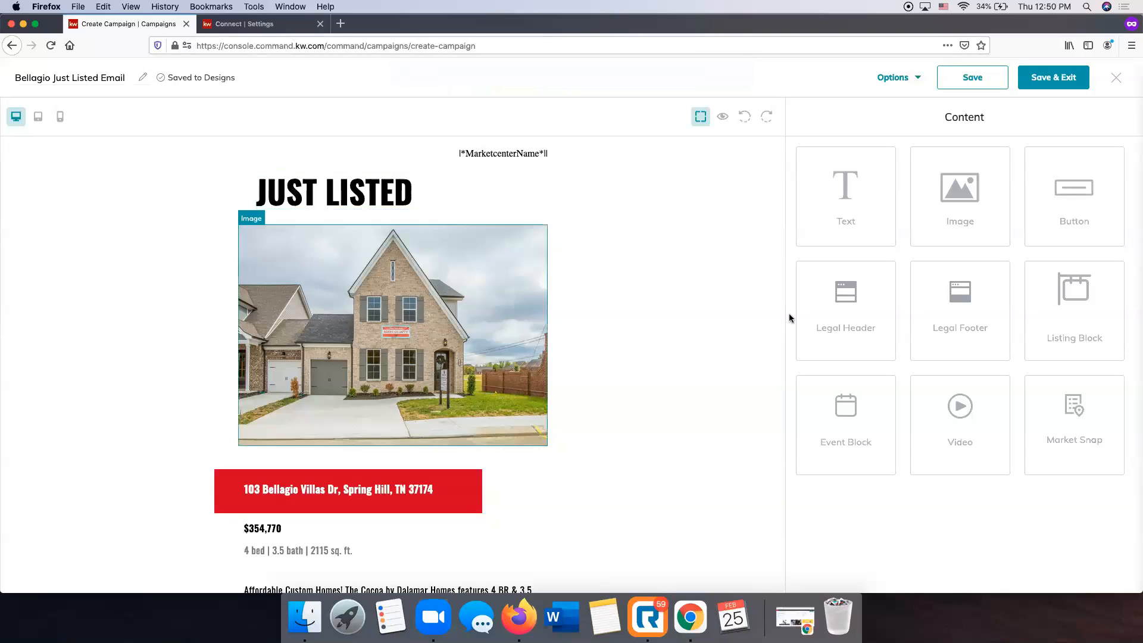
scroll(561, 302, "down", 3)
scroll(561, 302, "down", 10)
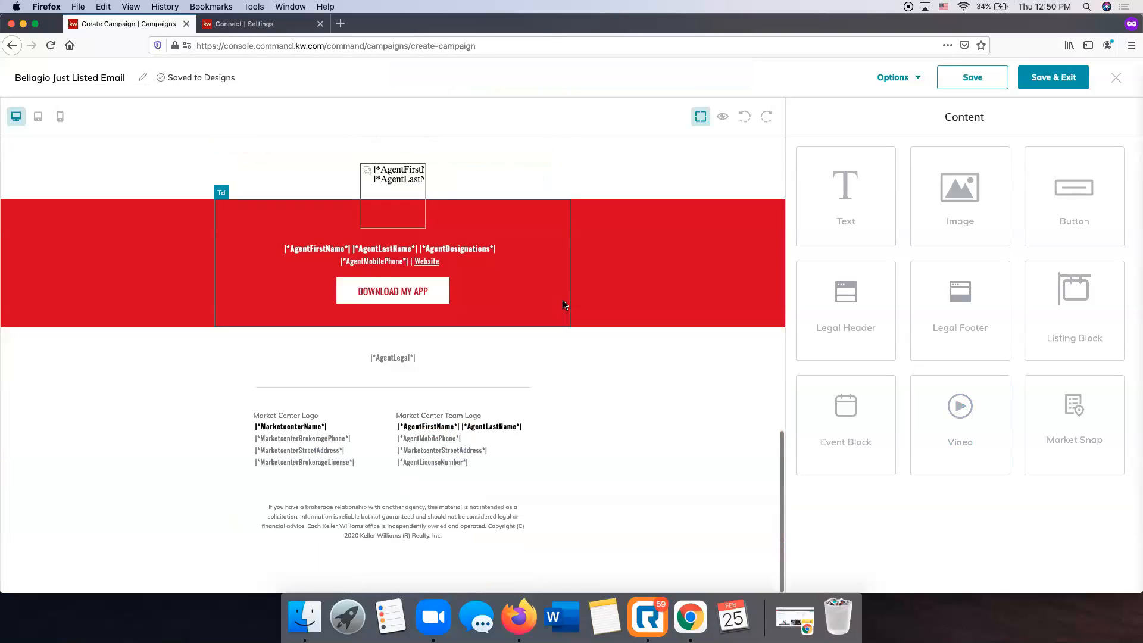
scroll(482, 410, "up", 5)
scroll(481, 405, "up", 9)
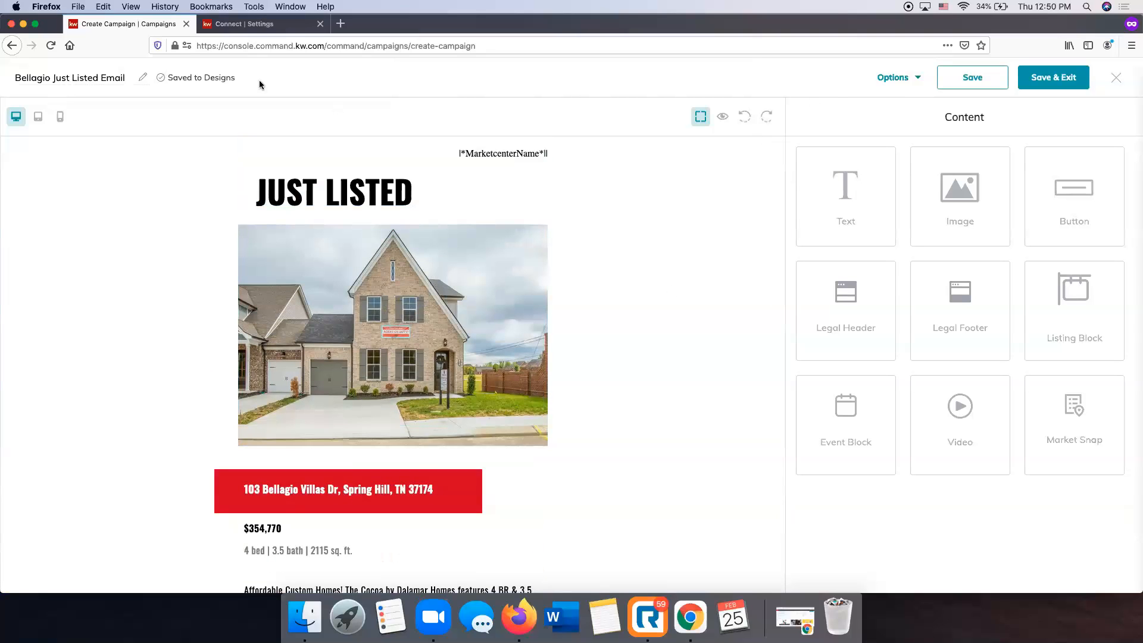
left_click(974, 83)
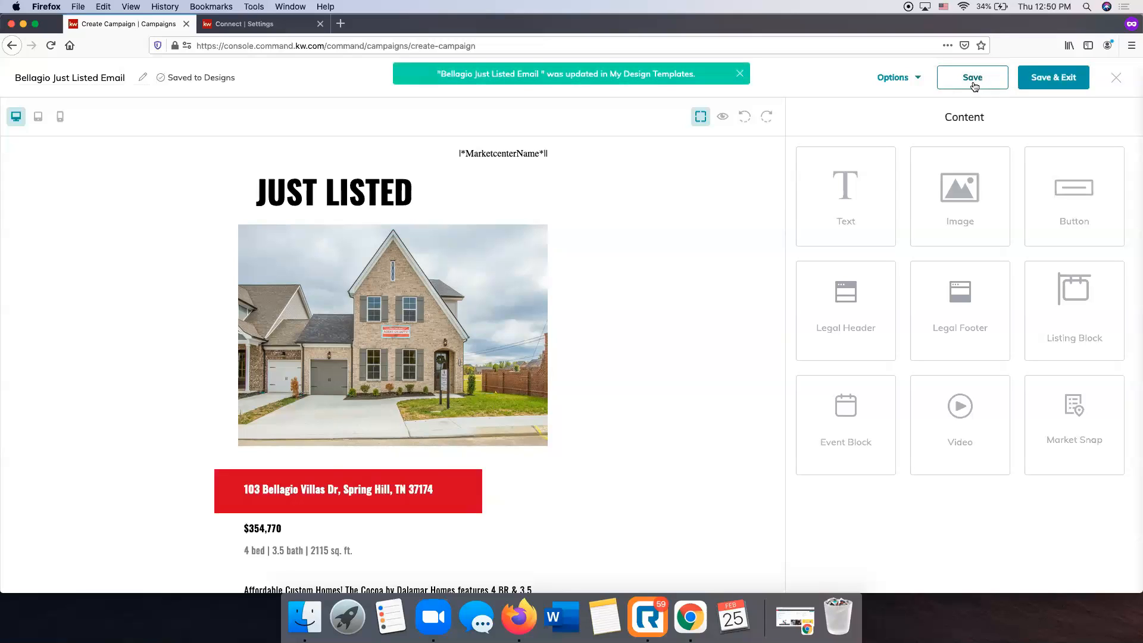
left_click(1060, 79)
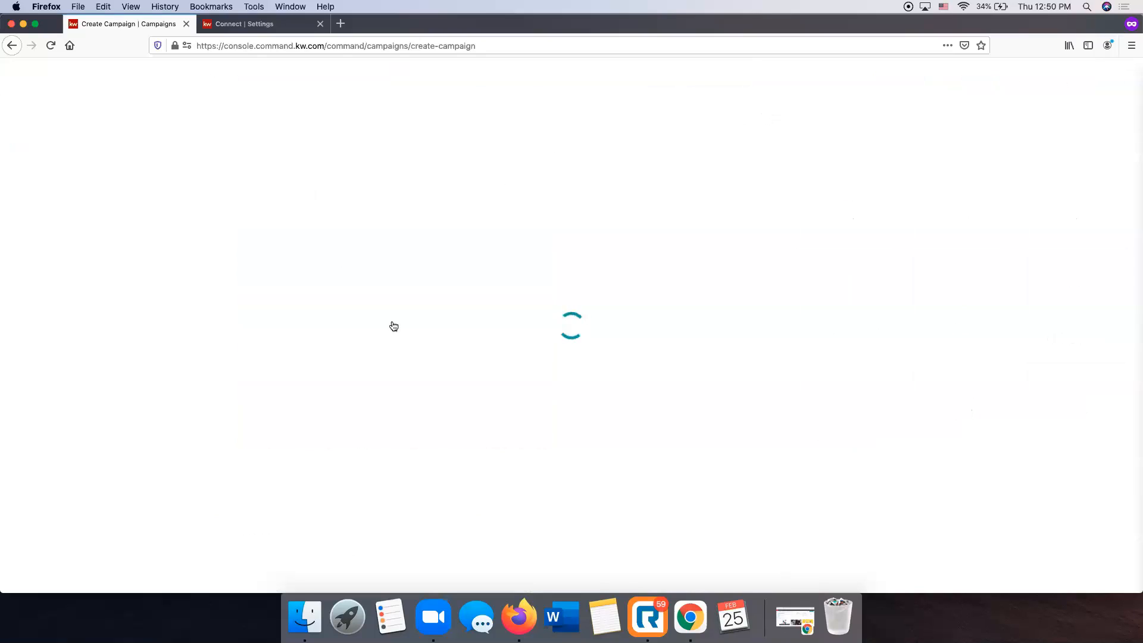
scroll(350, 423, "down", 3)
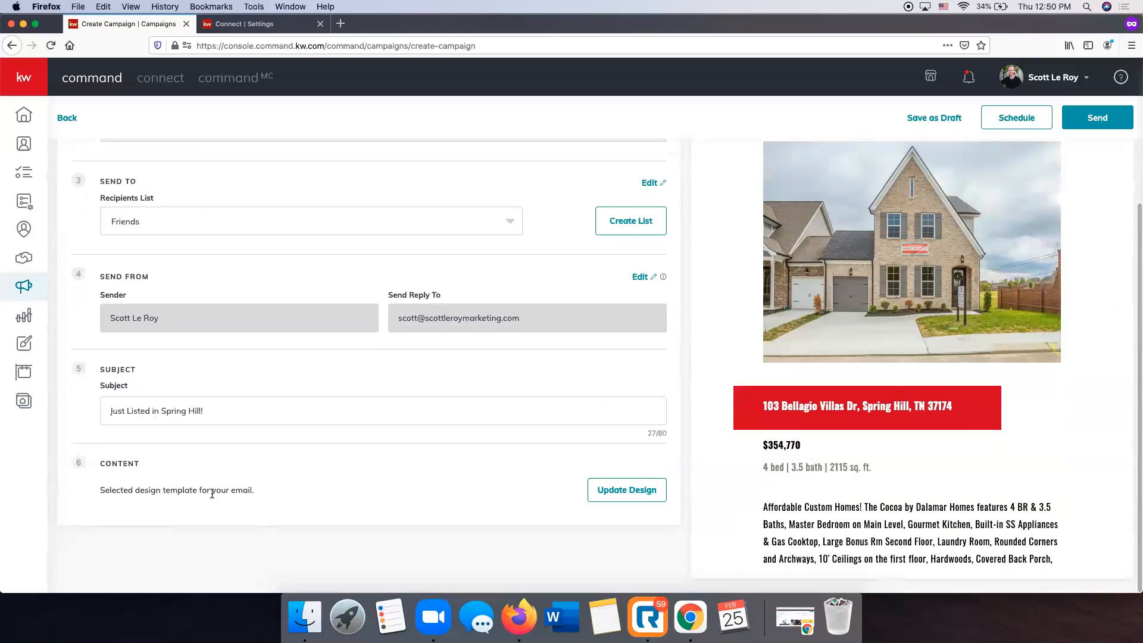
scroll(990, 284, "down", 5)
scroll(991, 287, "down", 10)
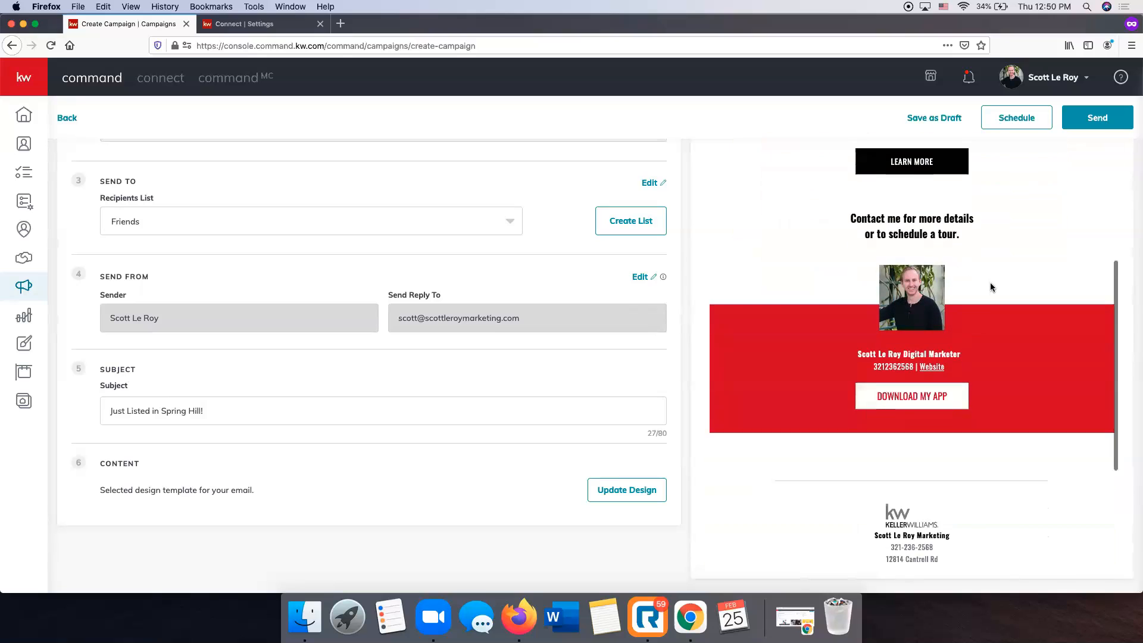
scroll(920, 315, "up", 15)
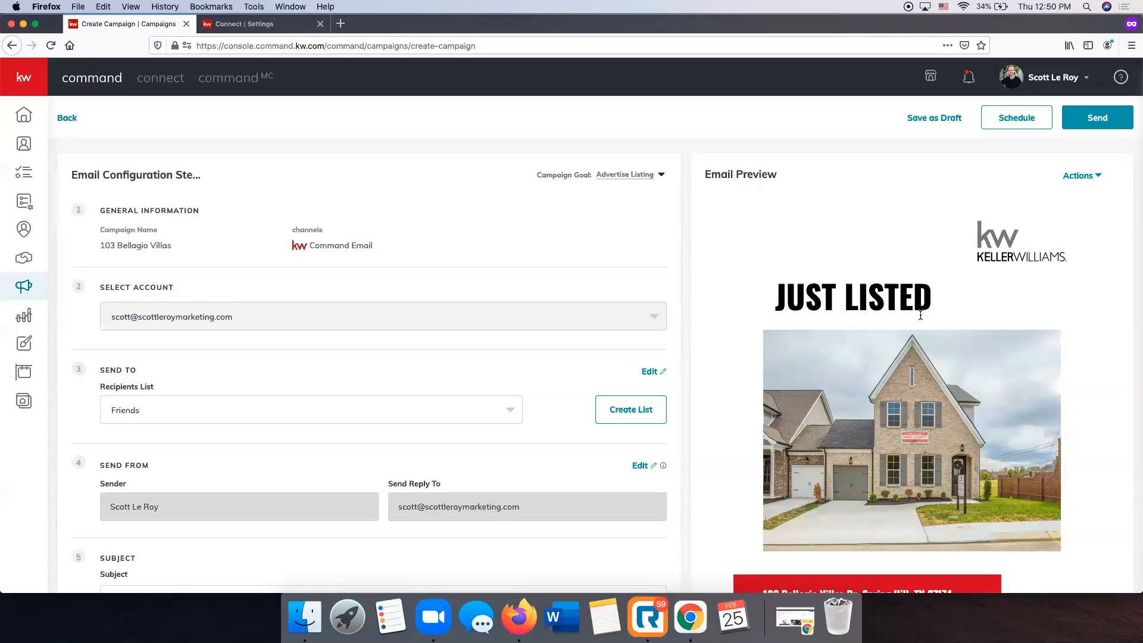
left_click(1076, 176)
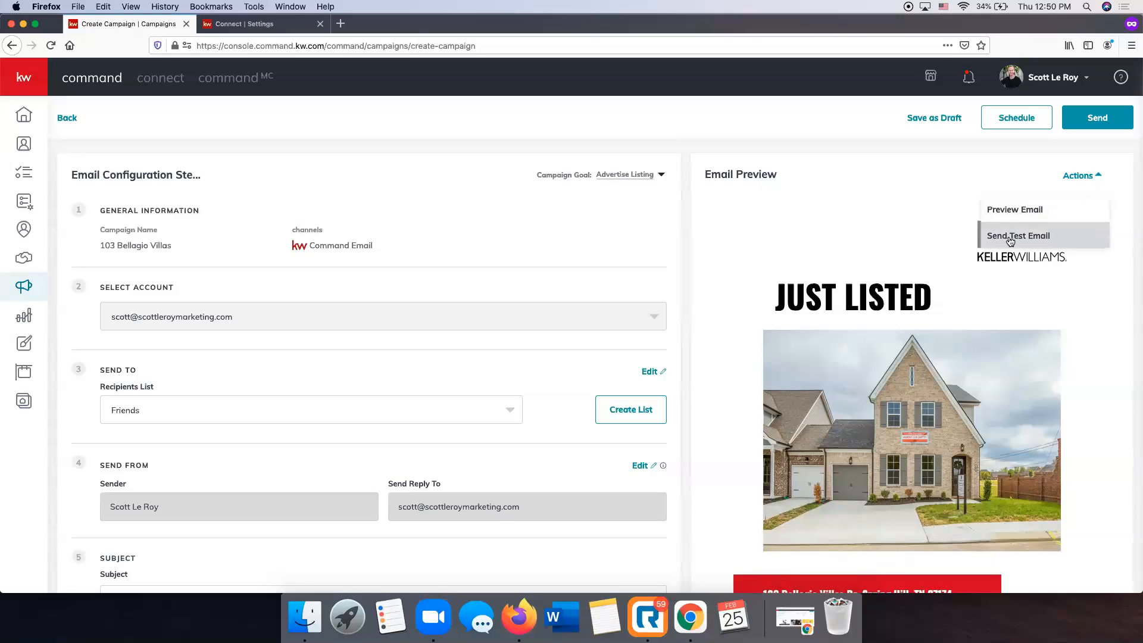
left_click(704, 182)
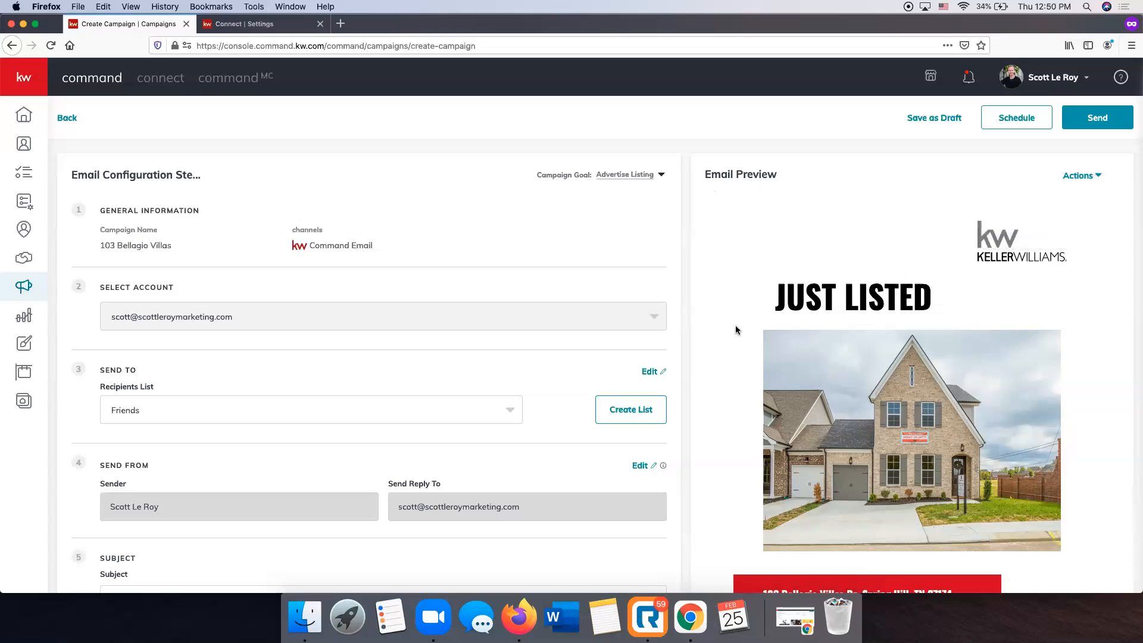
scroll(735, 328, "down", 3)
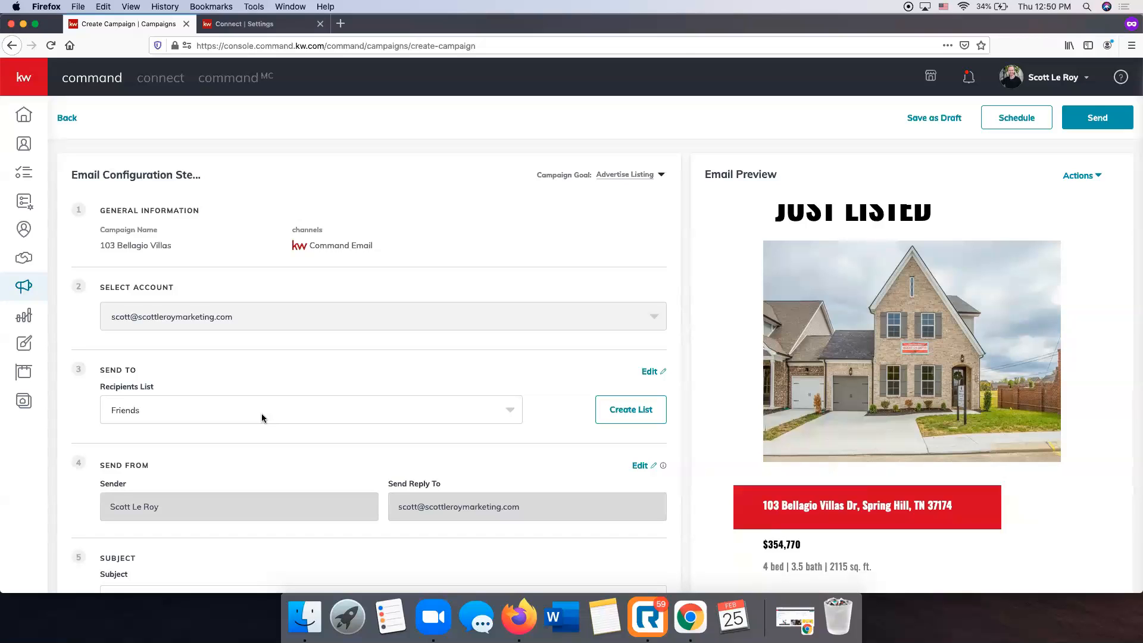
scroll(262, 418, "down", 5)
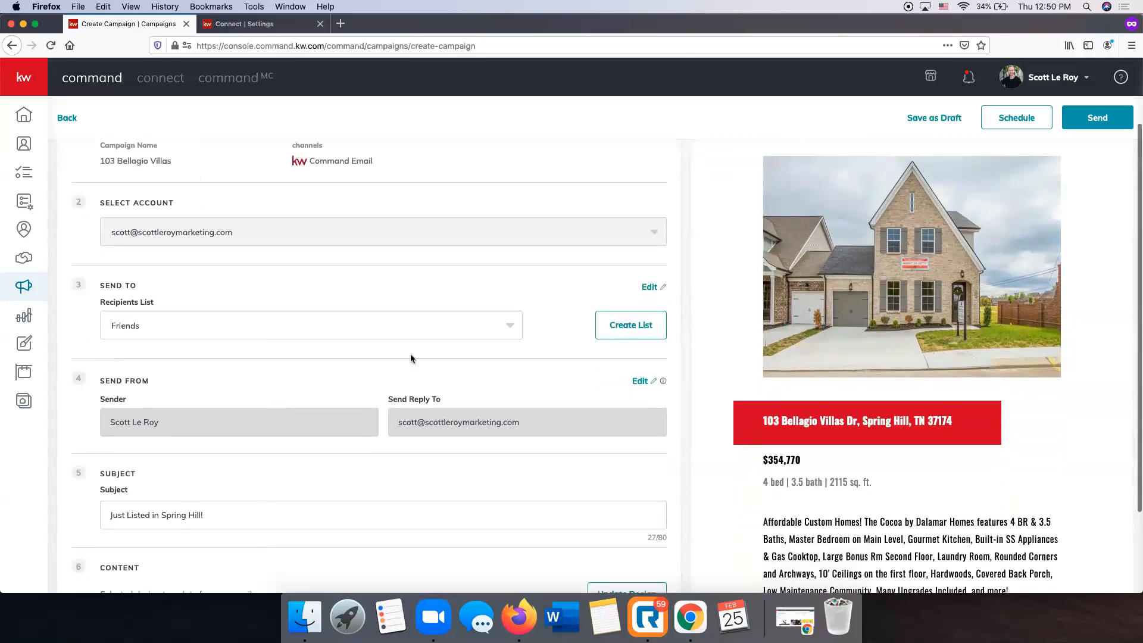
scroll(766, 360, "down", 10)
scroll(512, 422, "up", 5)
scroll(771, 384, "up", 10)
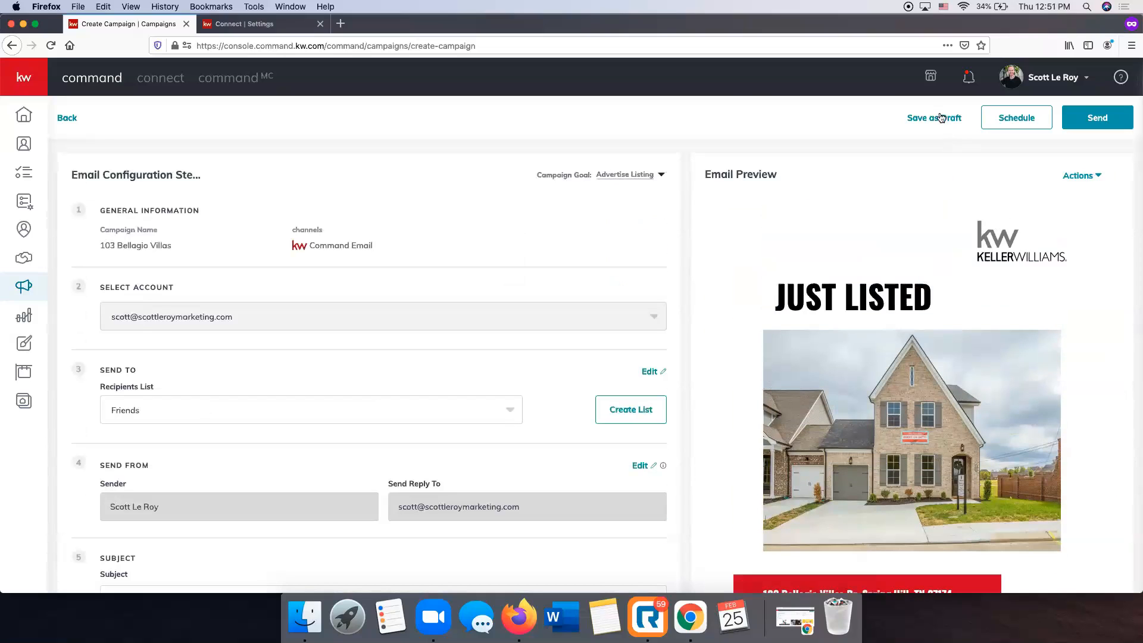
left_click(1027, 122)
left_click(604, 336)
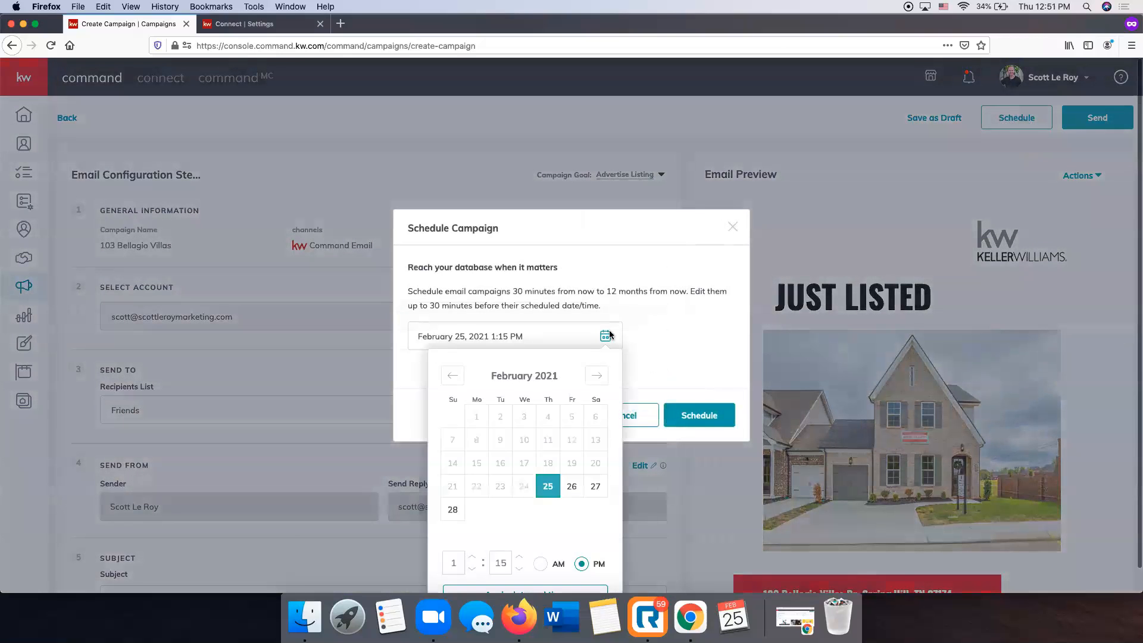
left_click(572, 489)
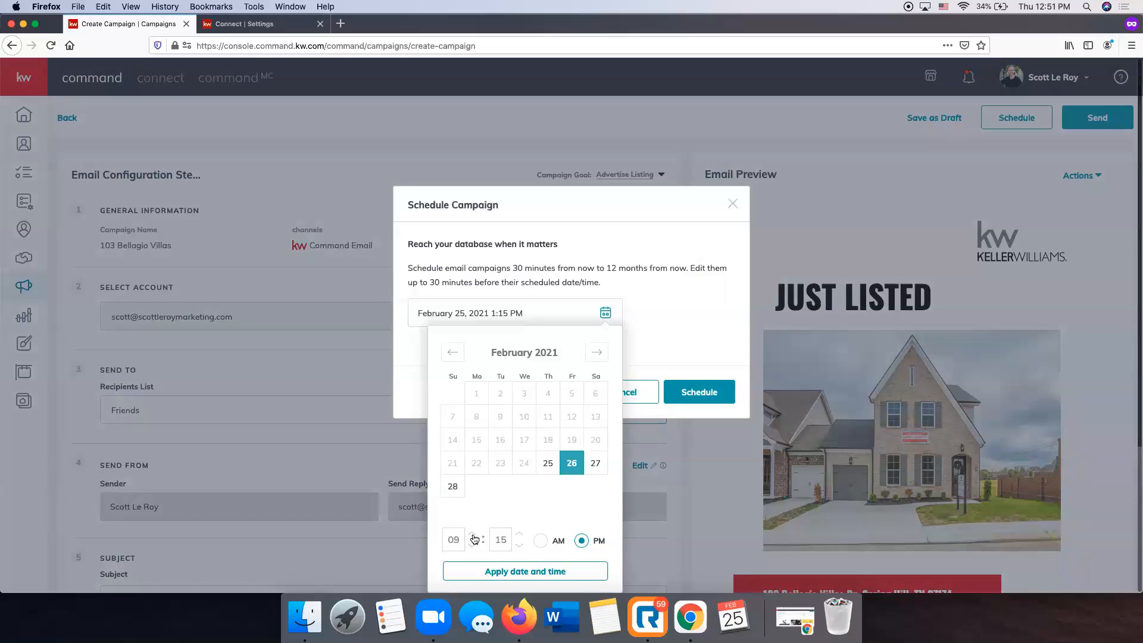
left_click(547, 542)
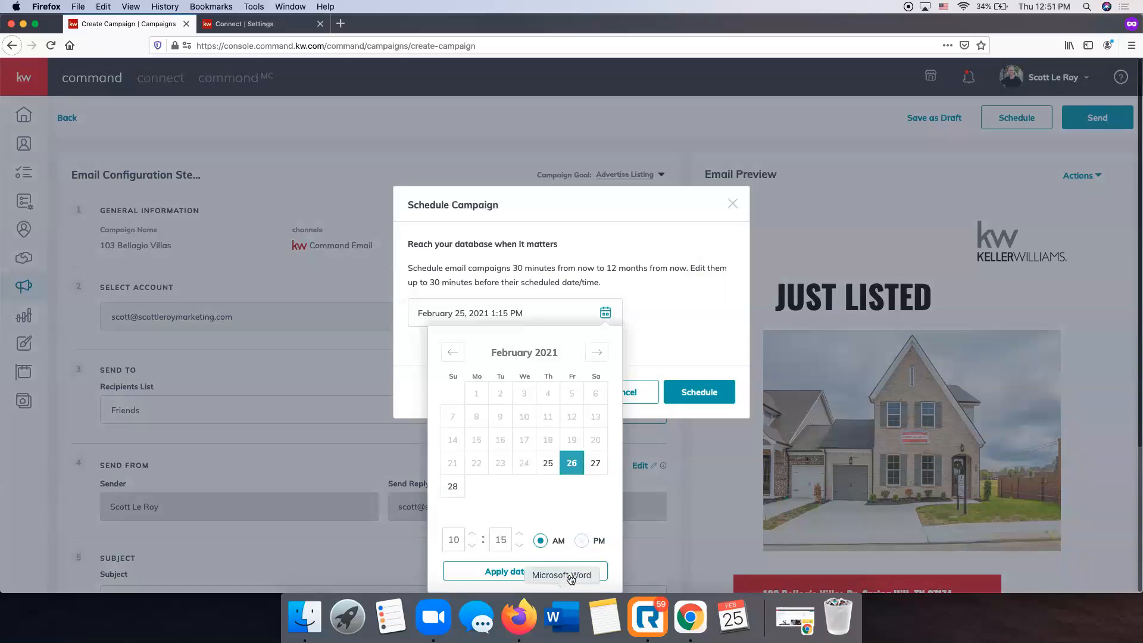
left_click(539, 571)
left_click(689, 416)
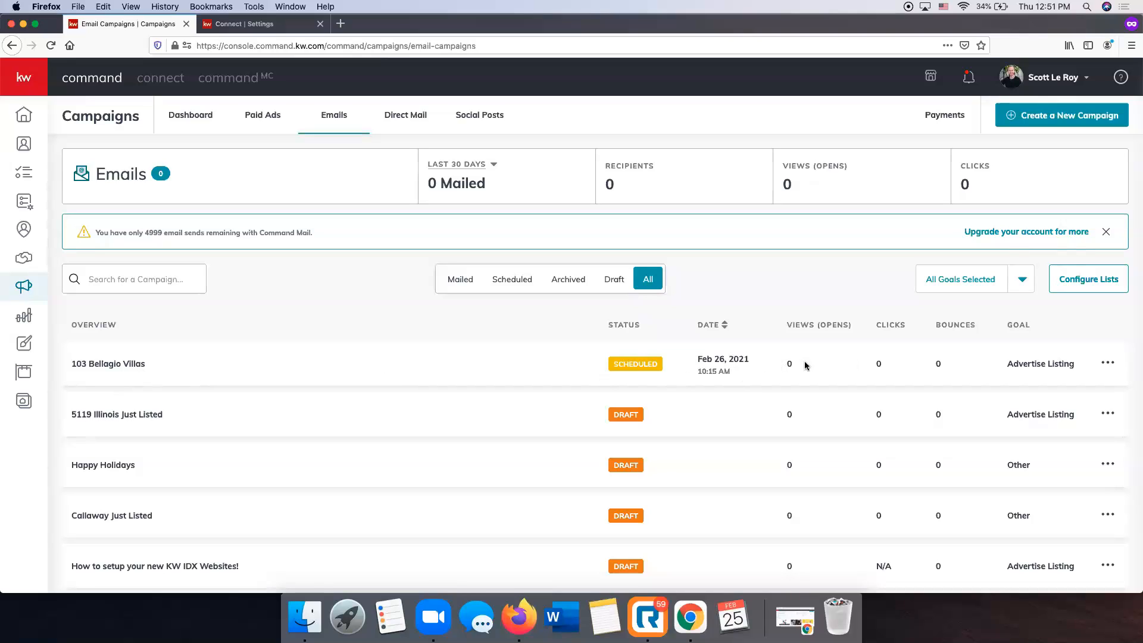
left_click(1108, 364)
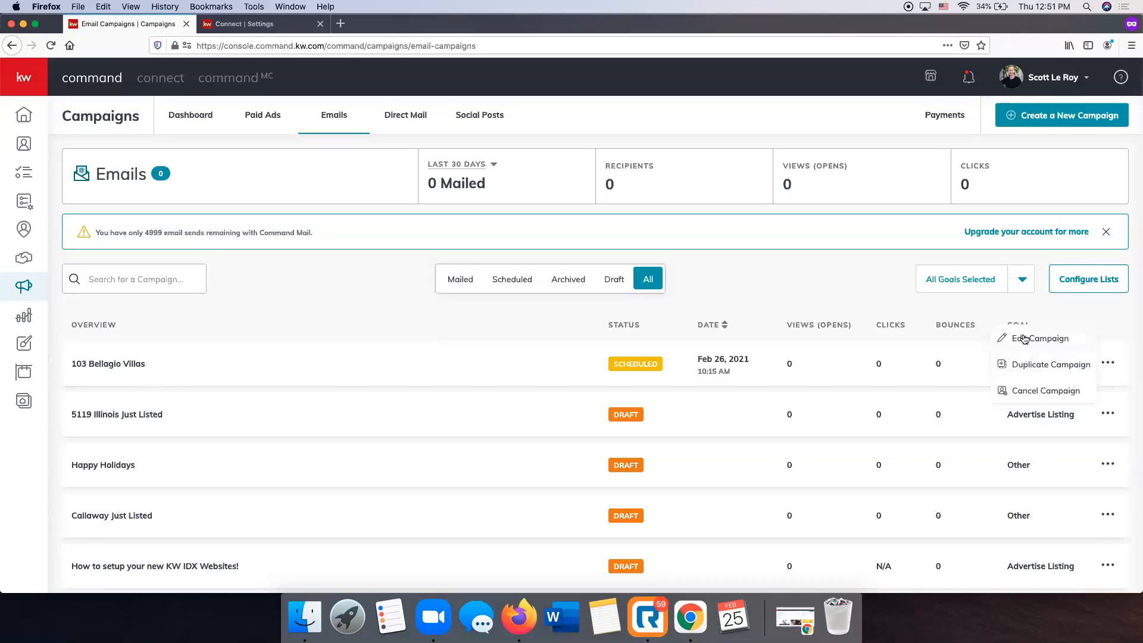
left_click(1026, 392)
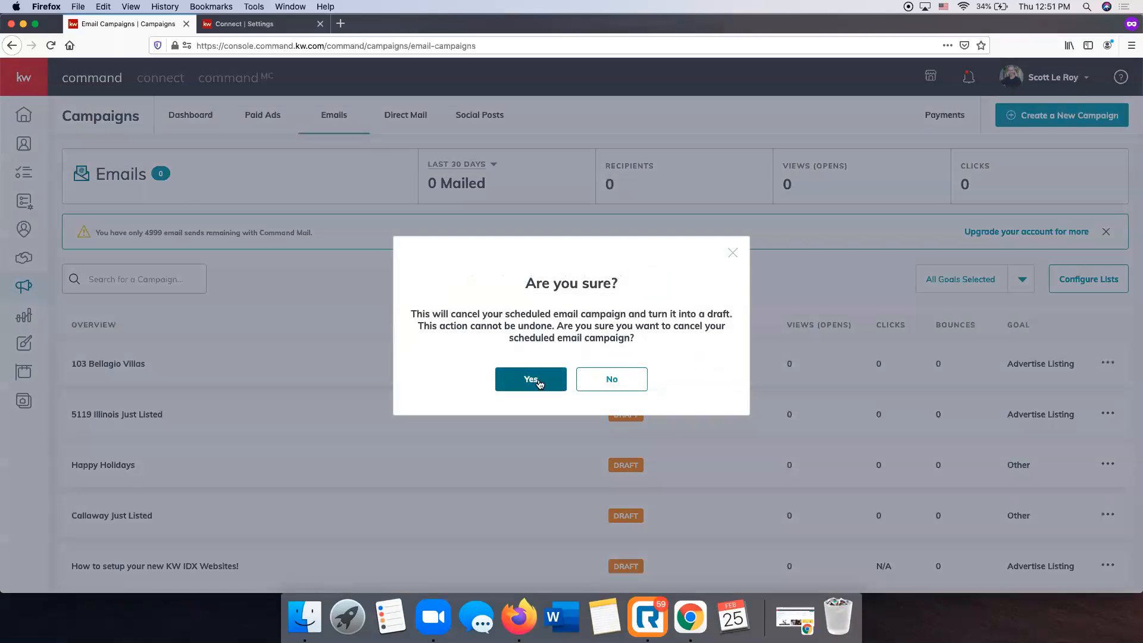
left_click(532, 381)
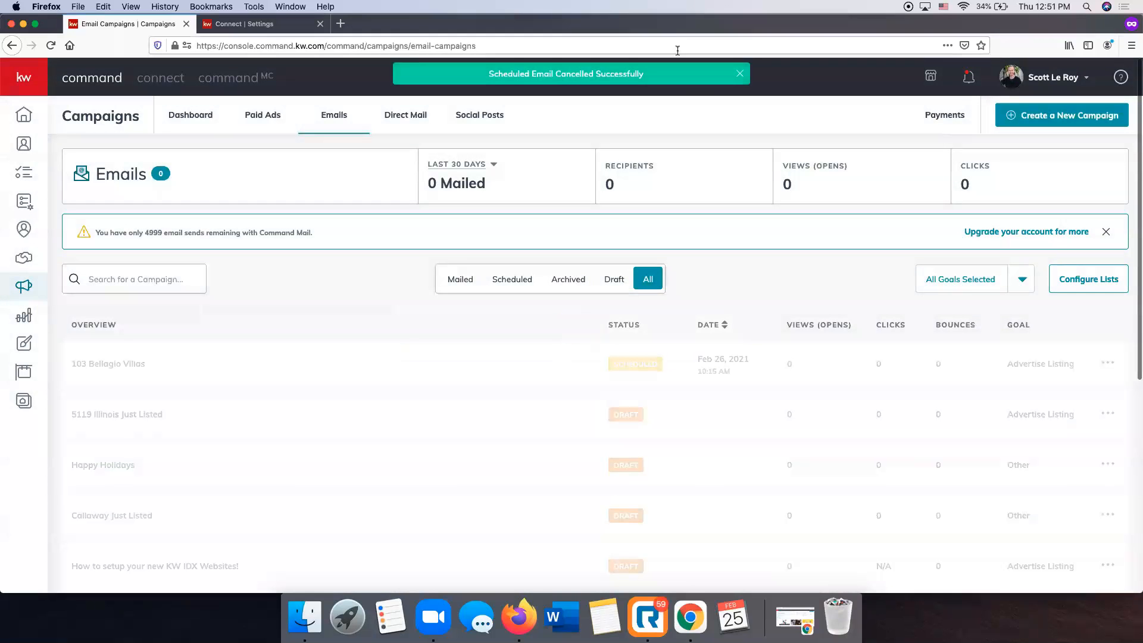
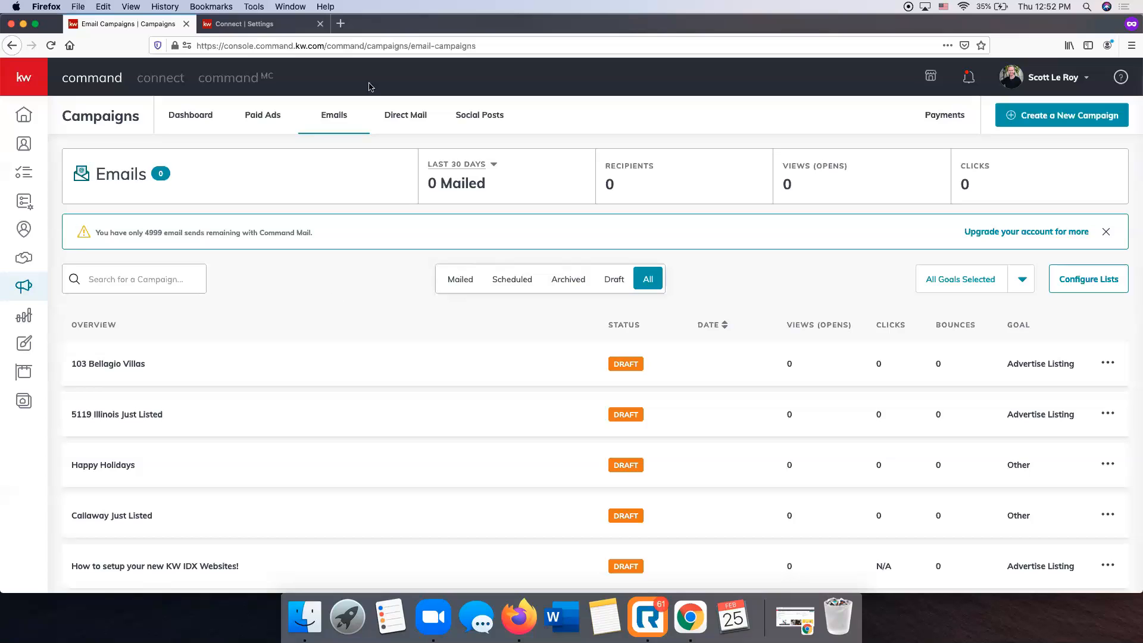
In the second tab, go to youtube.com/scottleroymarketing and search the channel for 'facebook ads 101'.
left_click(270, 22)
left_click(304, 46)
type("youtube.com/scottleroymarketing")
key("Return")
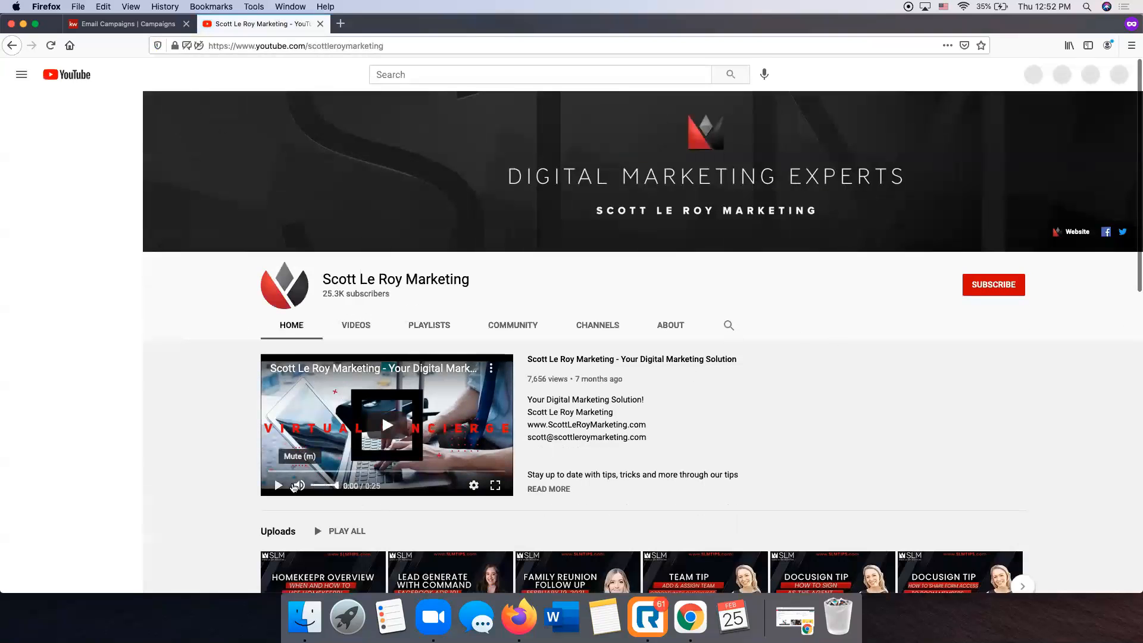
left_click(730, 326)
type("fa")
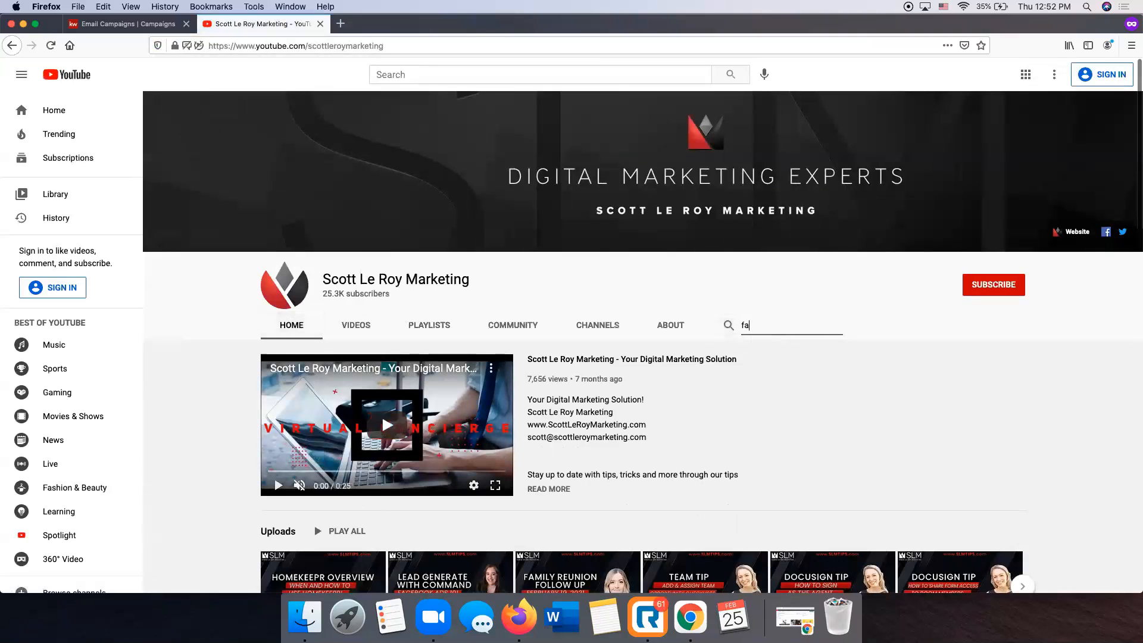
type("cebook ads 101")
key("Return")
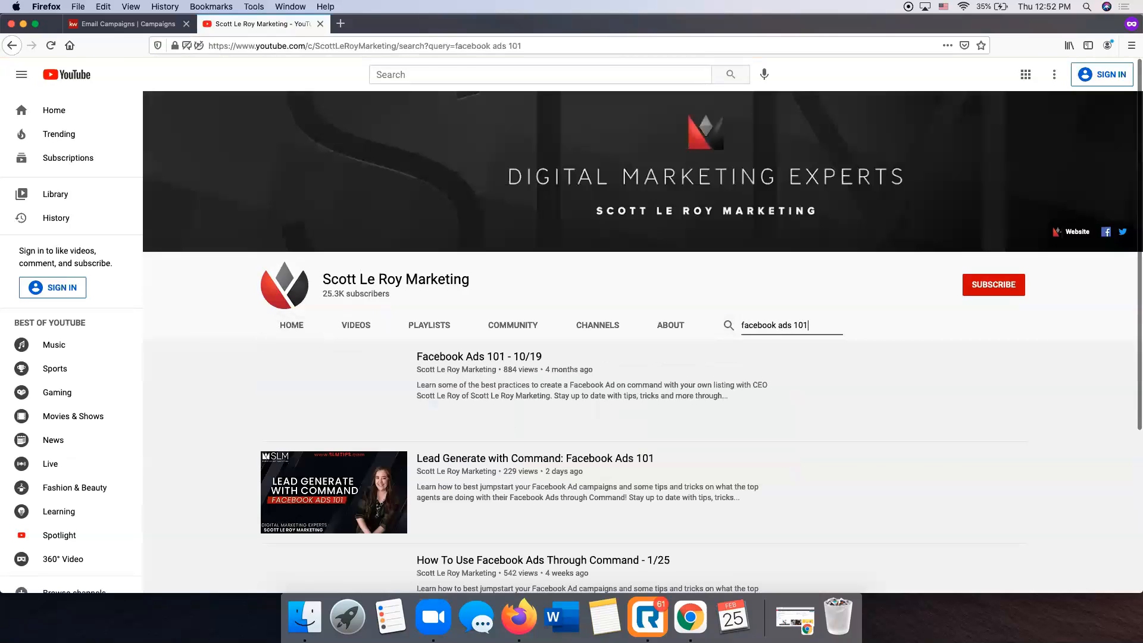
Open the Lead Generate with Command: Facebook Ads 101 video, pause it, and close the tab.
scroll(525, 365, "down", 3)
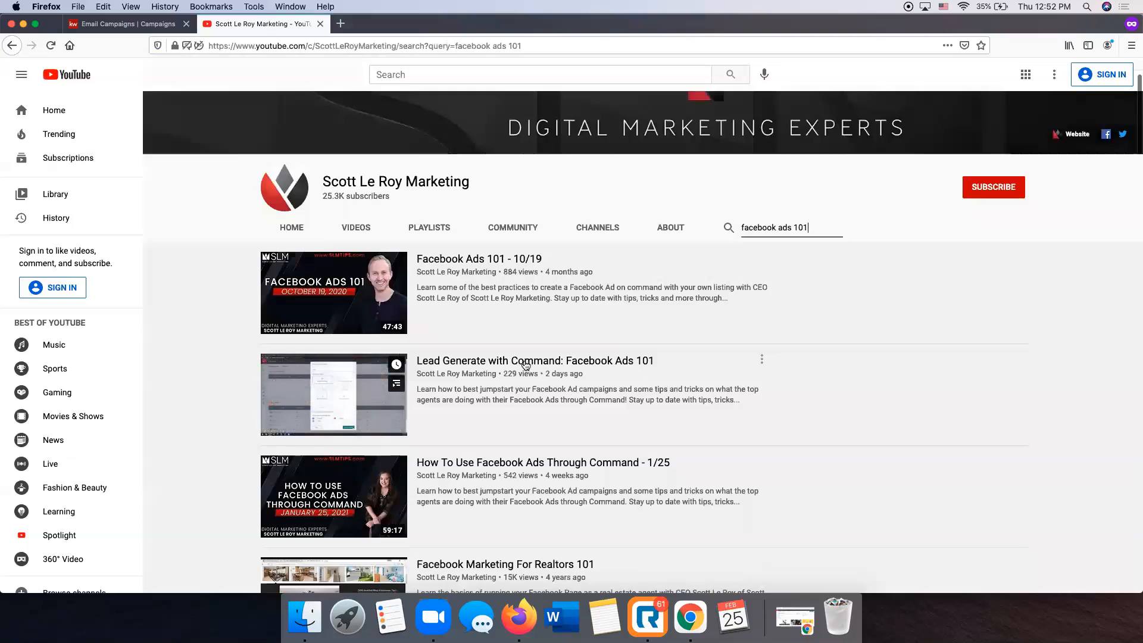
left_click(525, 366)
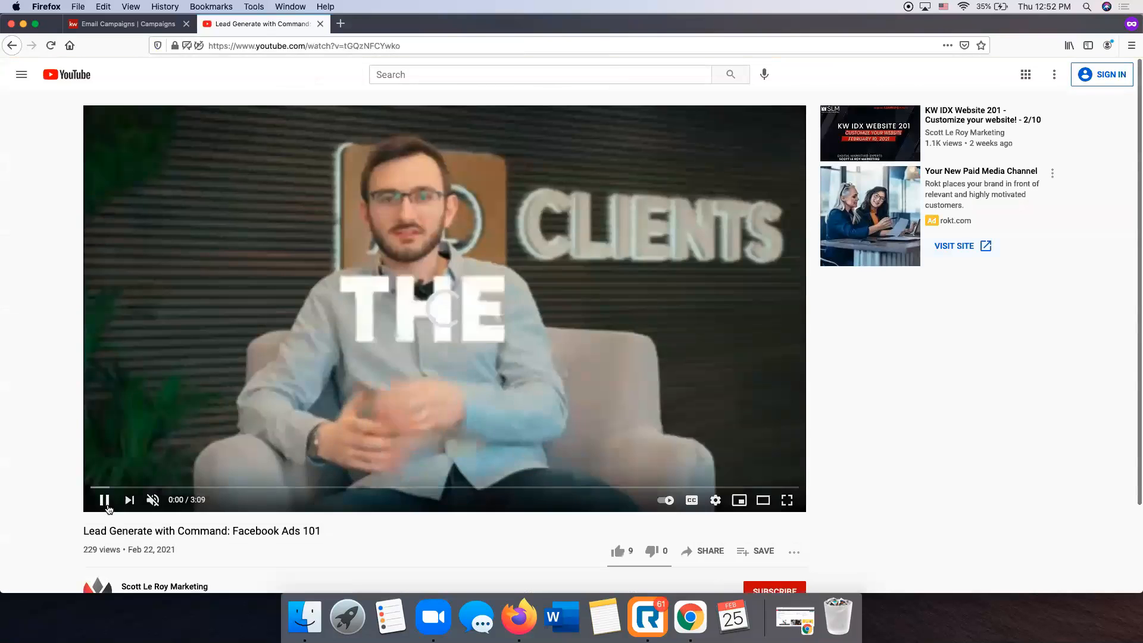
left_click(105, 503)
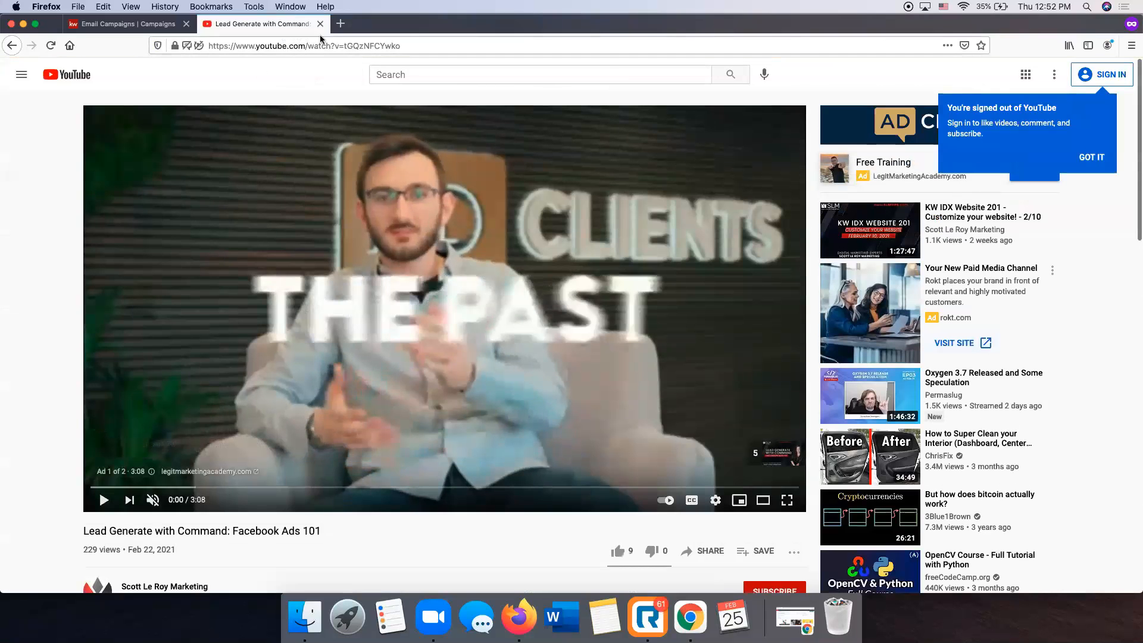
left_click(292, 45)
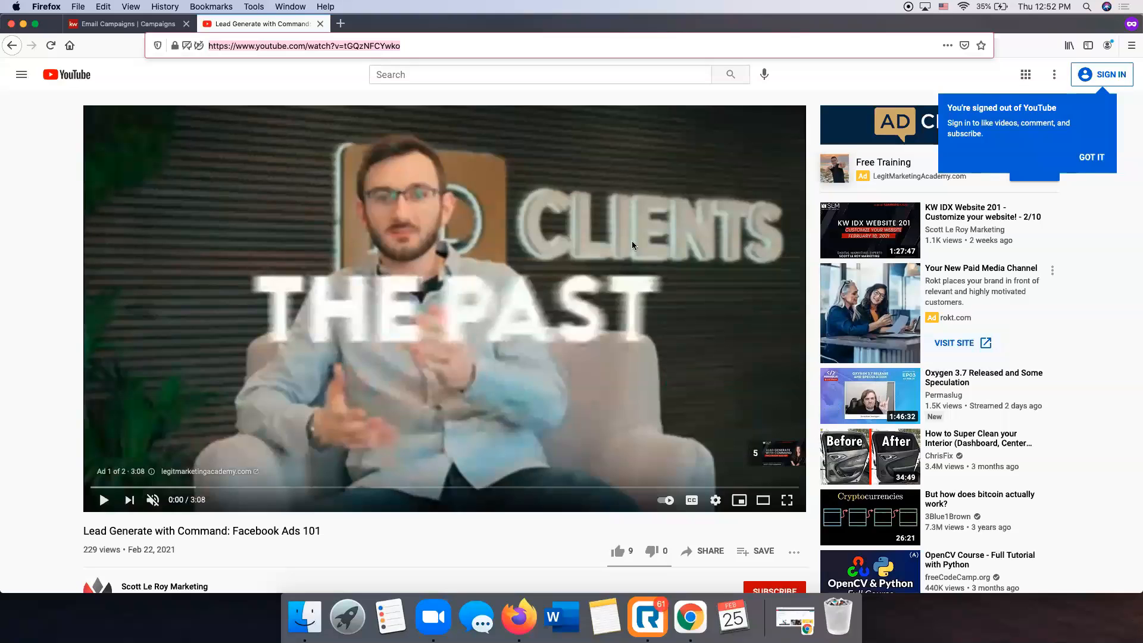
left_click(320, 24)
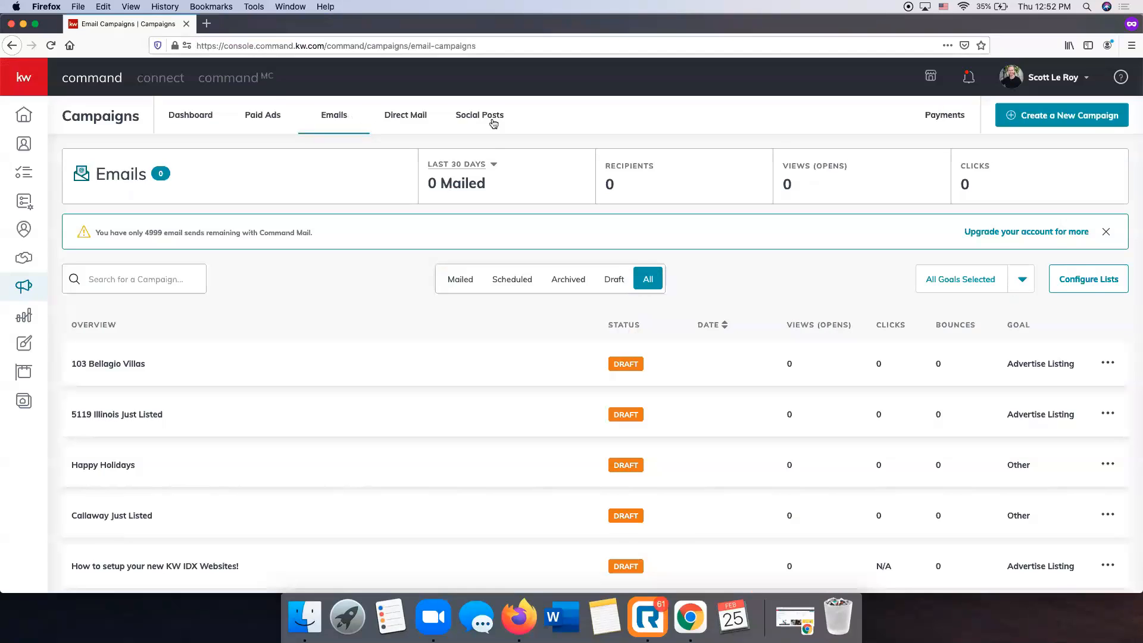
Move from the Paid Ads campaigns to the Direct Mail campaigns list.
left_click(258, 120)
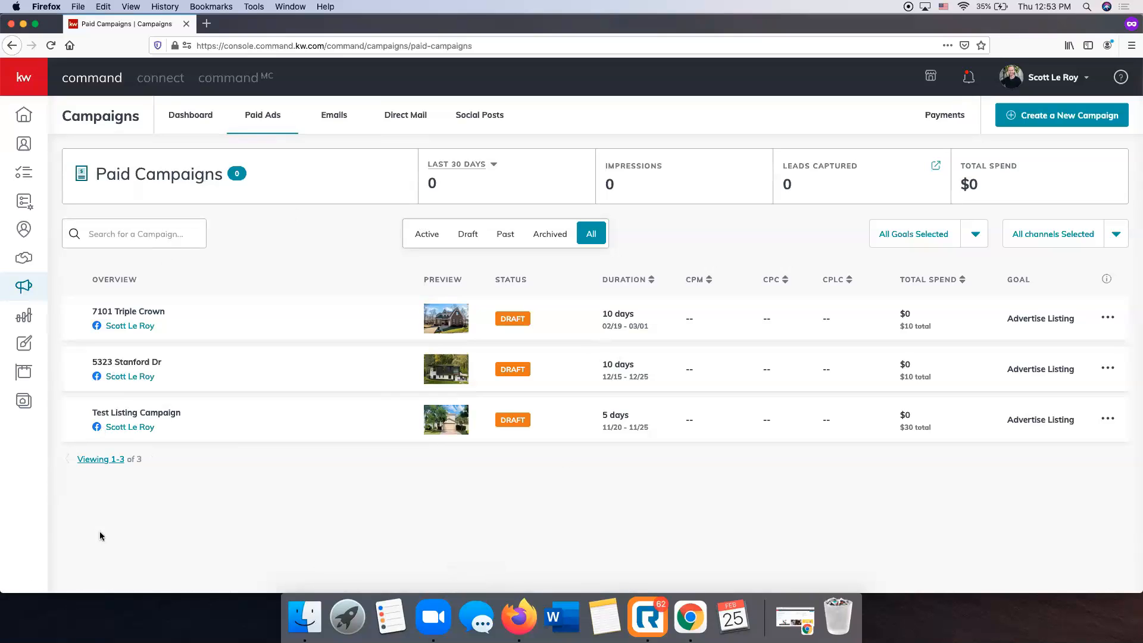
left_click(399, 118)
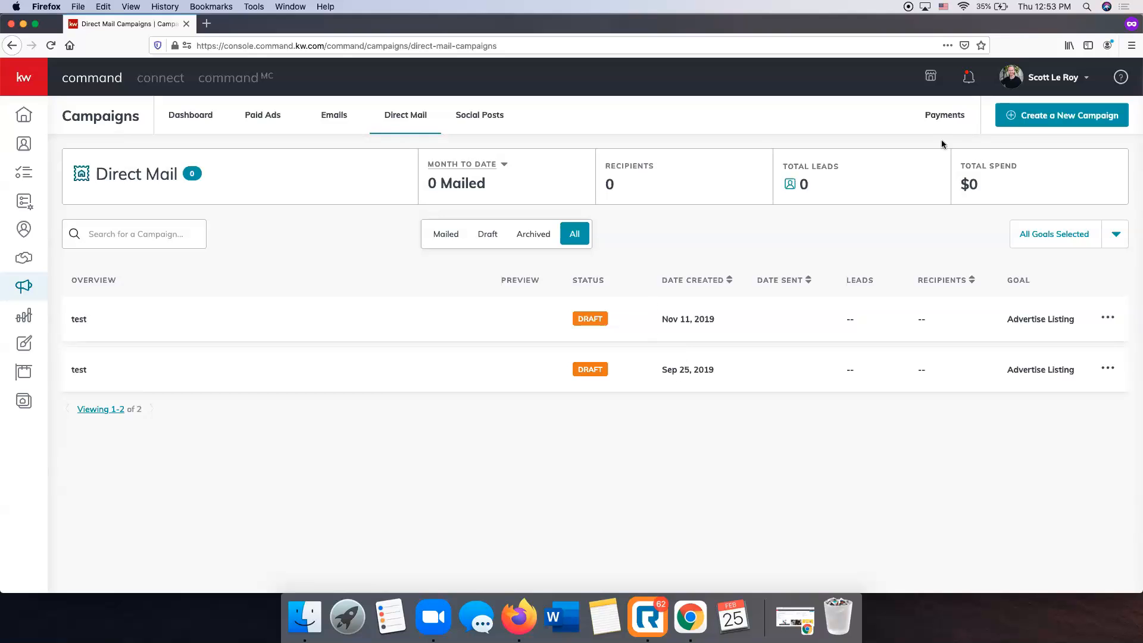
Create a Direct Mail campaign 'Bellagio Postcard' with the Advertise Listing goal and default templates.
left_click(1074, 119)
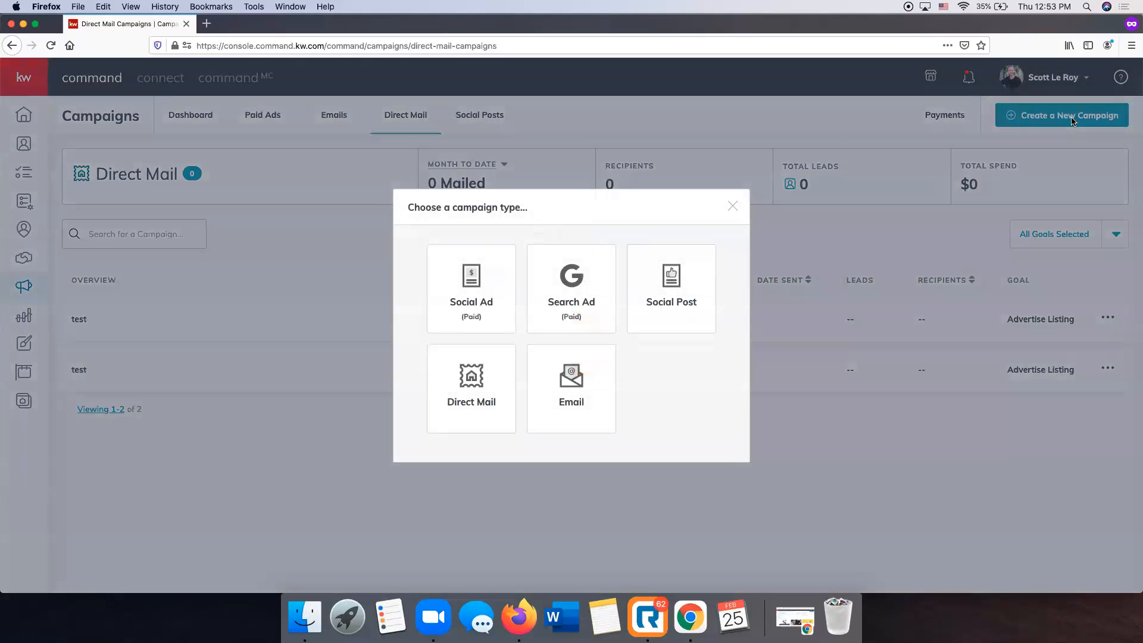
left_click(470, 397)
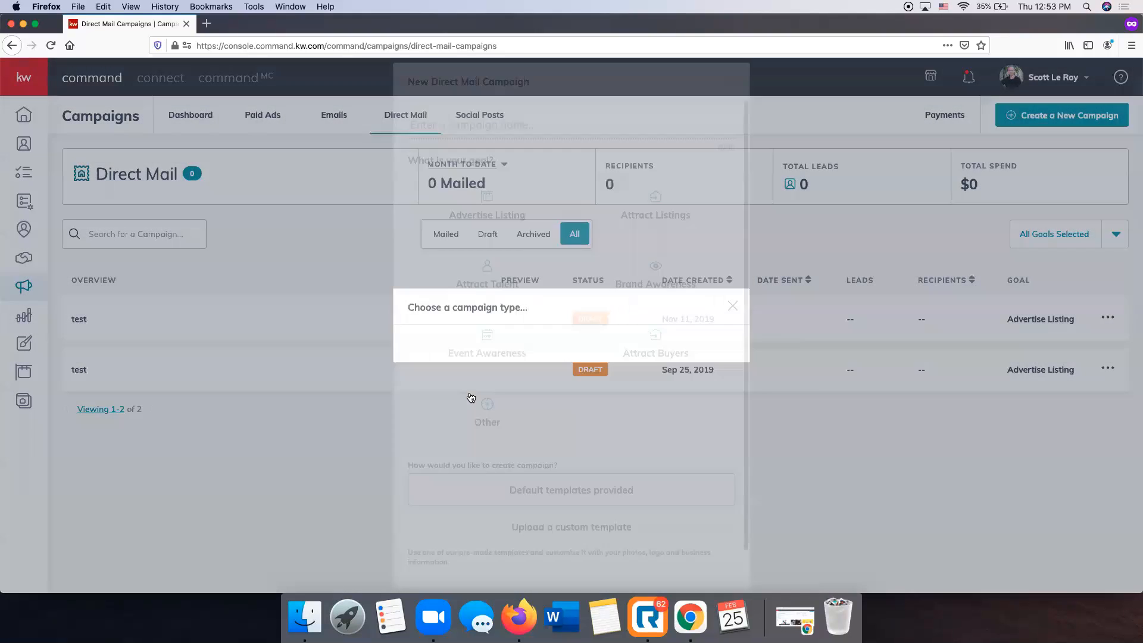
left_click(579, 131)
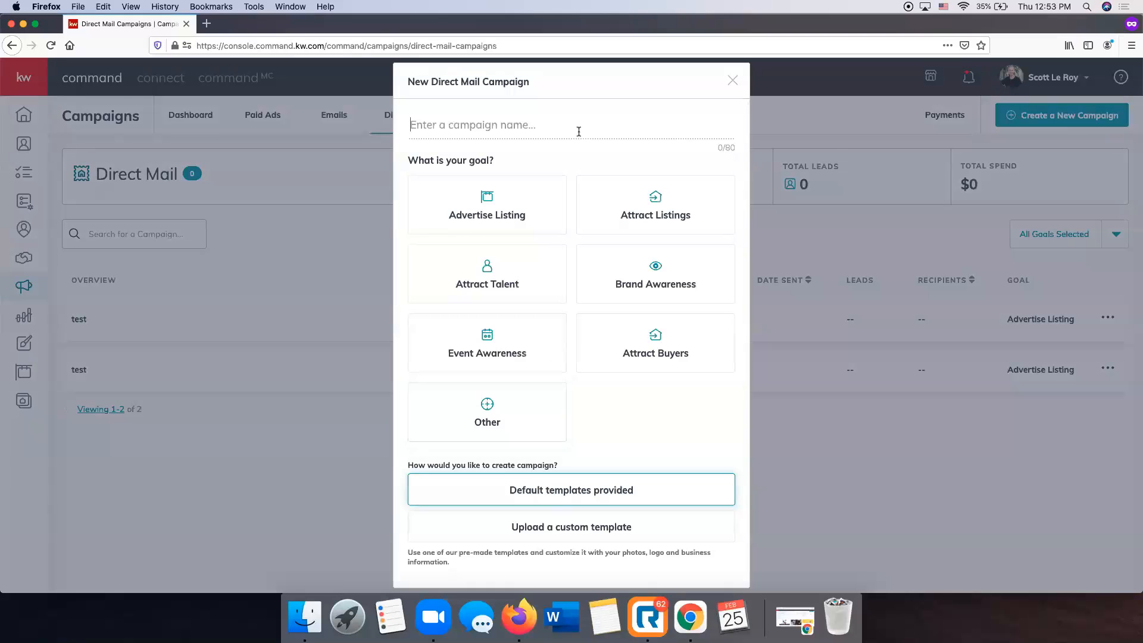
type("Bella")
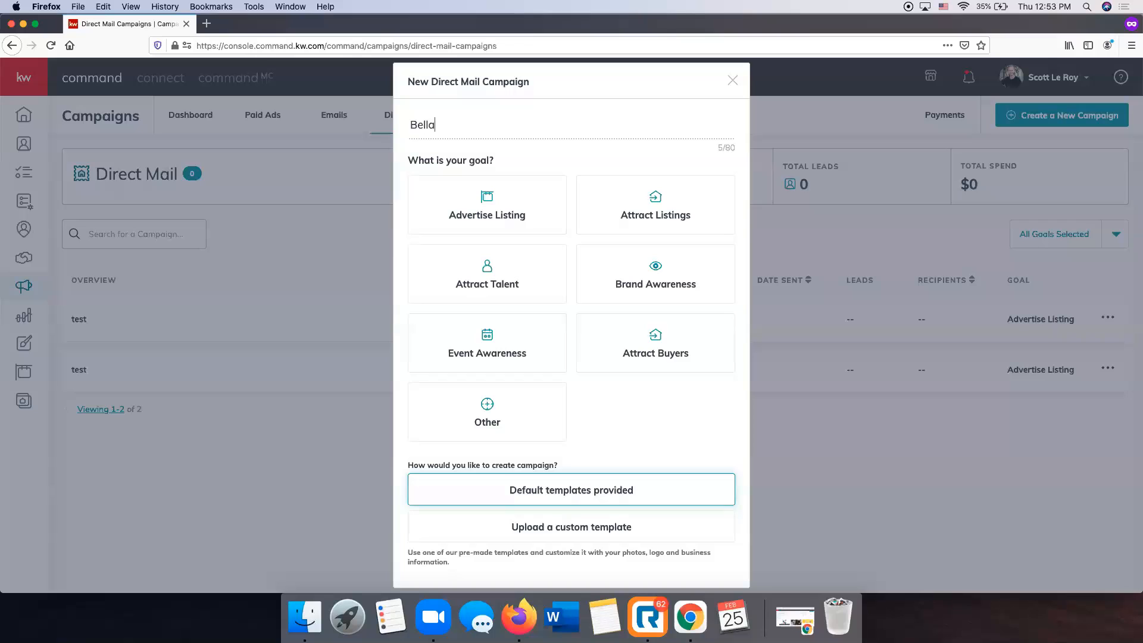
type("gio Postcard")
left_click(475, 194)
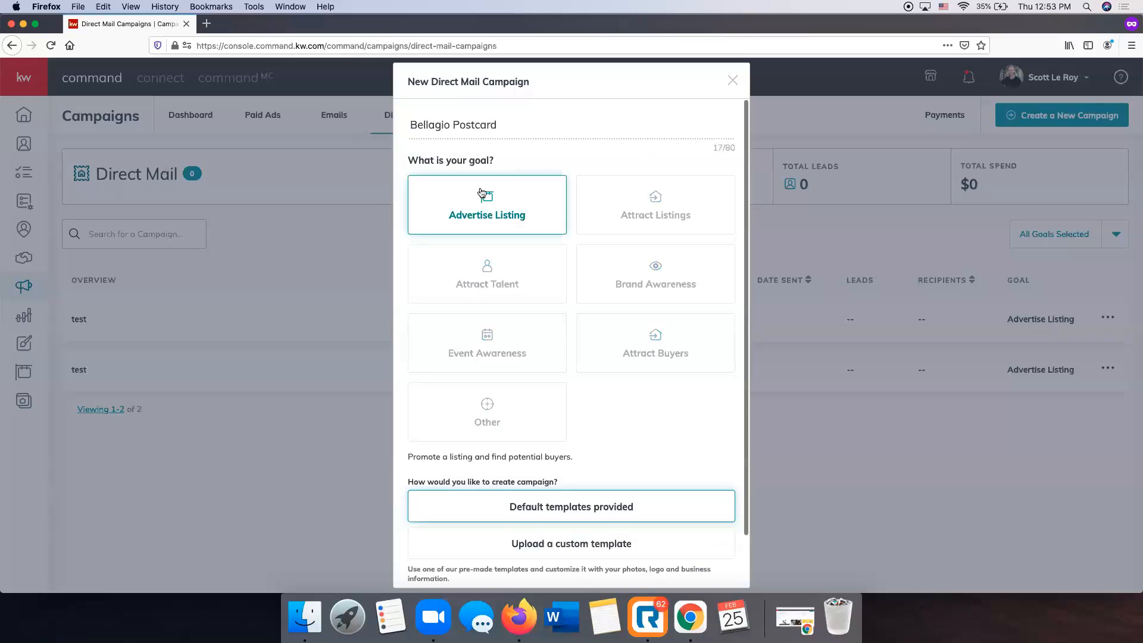
scroll(738, 373, "down", 2)
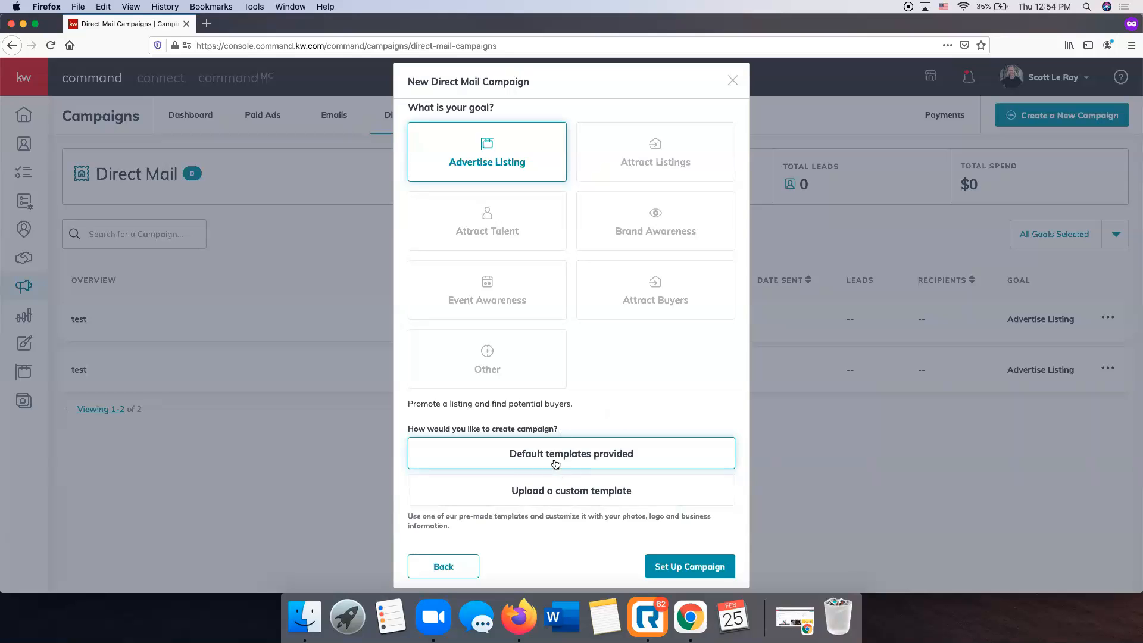
left_click(676, 568)
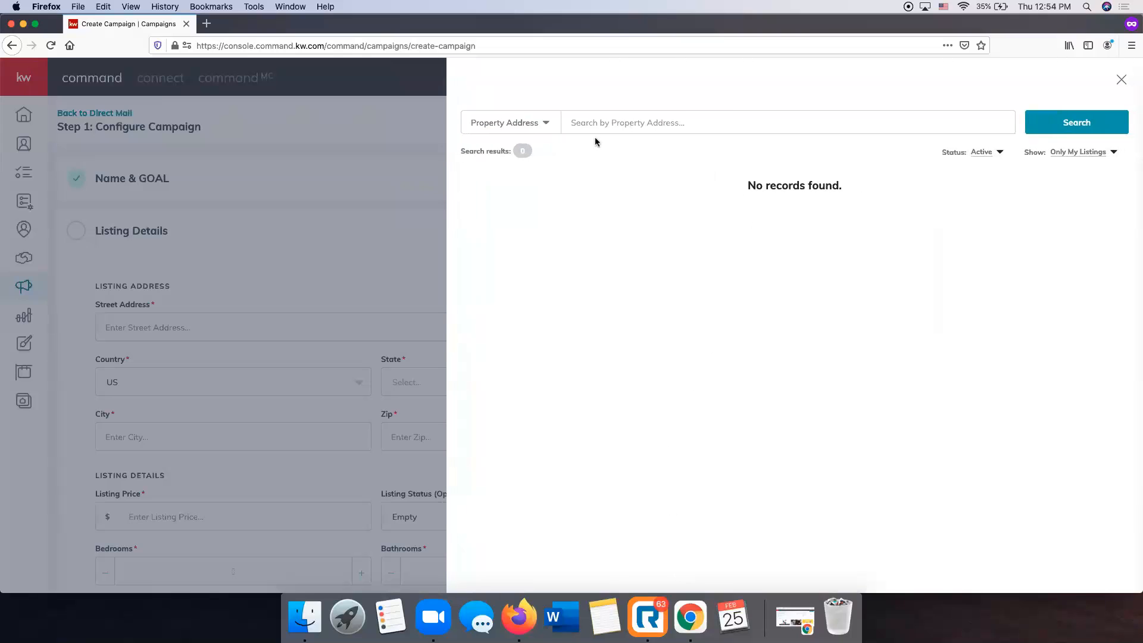
left_click(1074, 155)
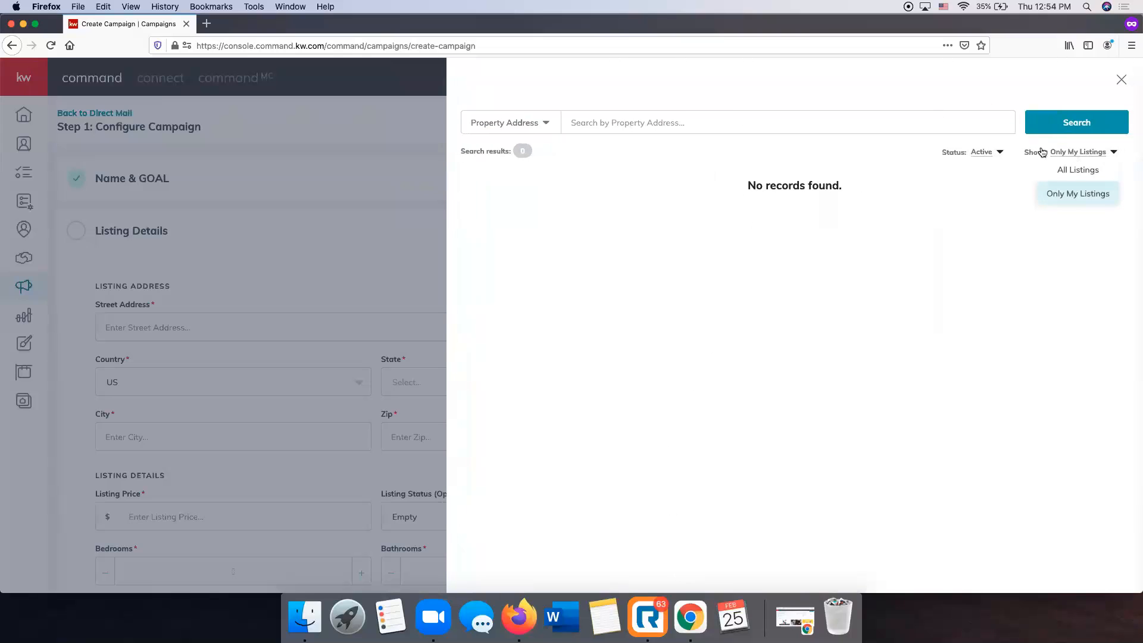
left_click(741, 100)
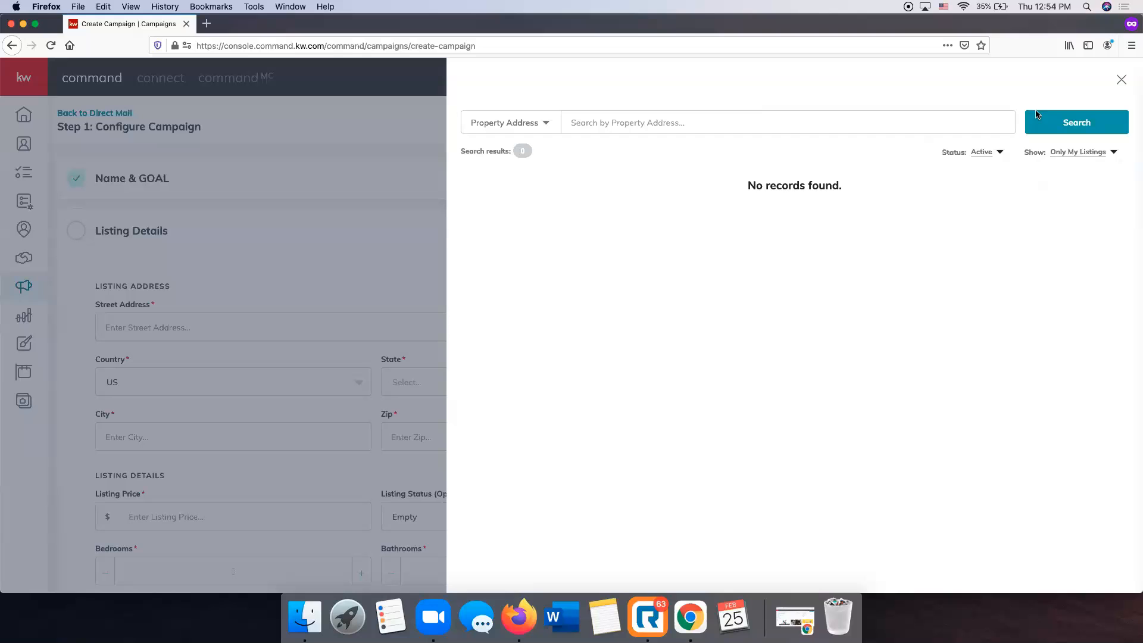
left_click(1084, 156)
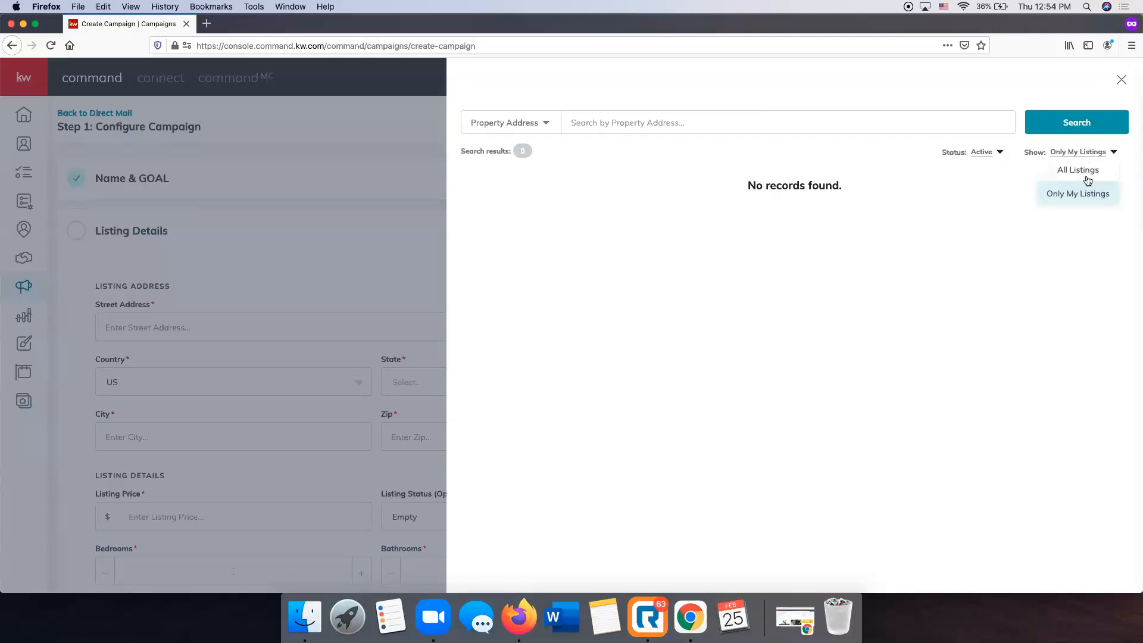
left_click(1086, 176)
left_click(810, 122)
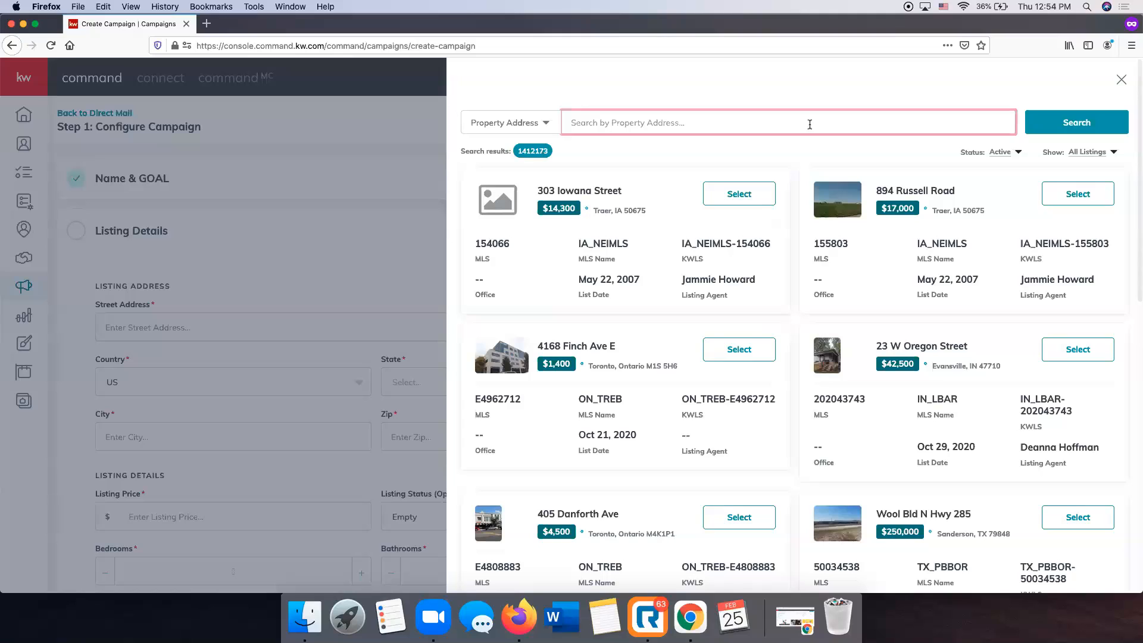
left_click(1111, 128)
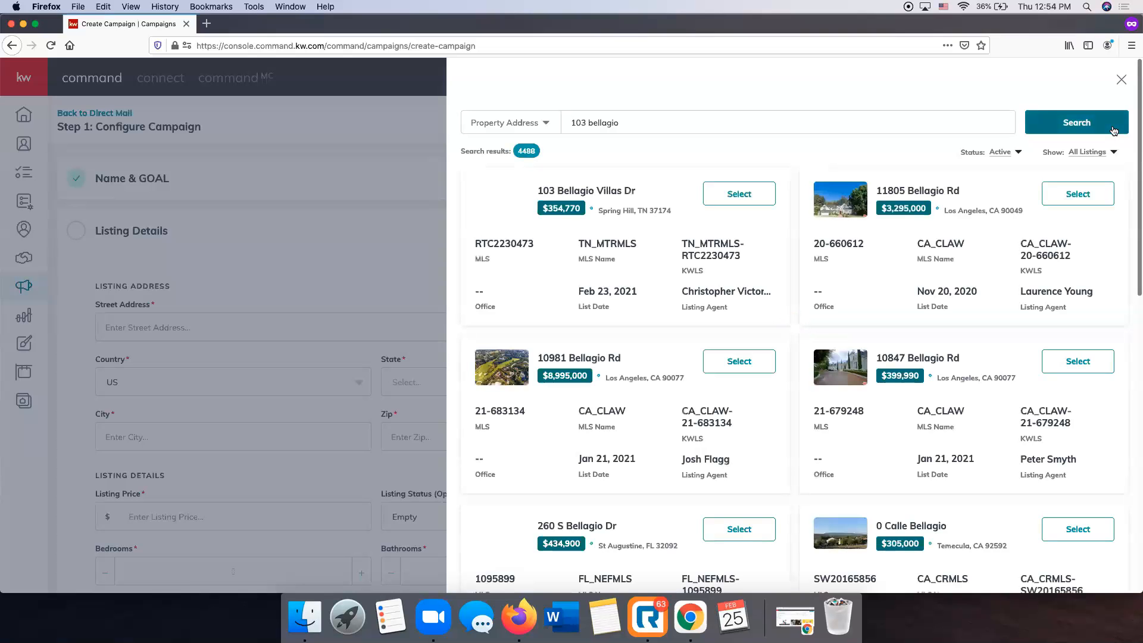
left_click(740, 195)
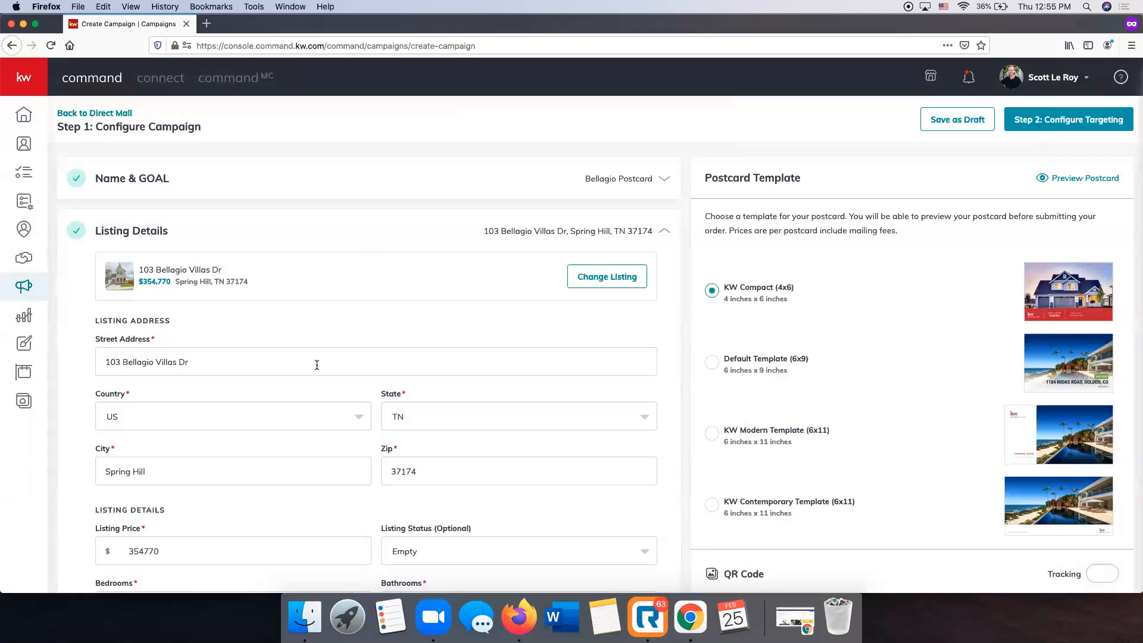
scroll(316, 365, "down", 10)
scroll(316, 364, "up", 10)
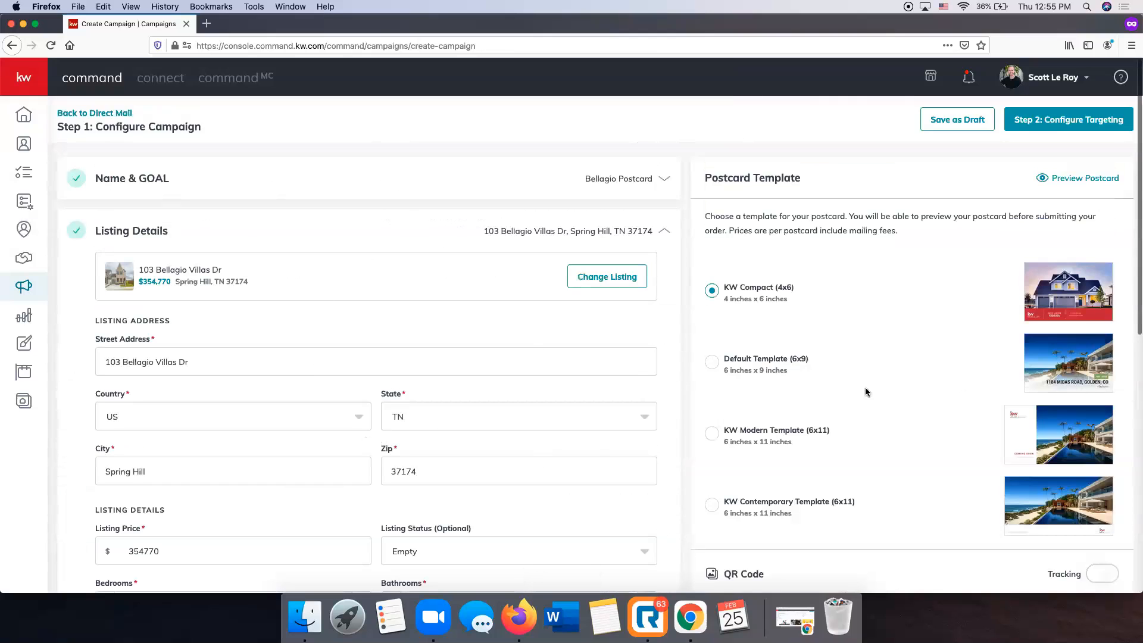
scroll(976, 291, "down", 5)
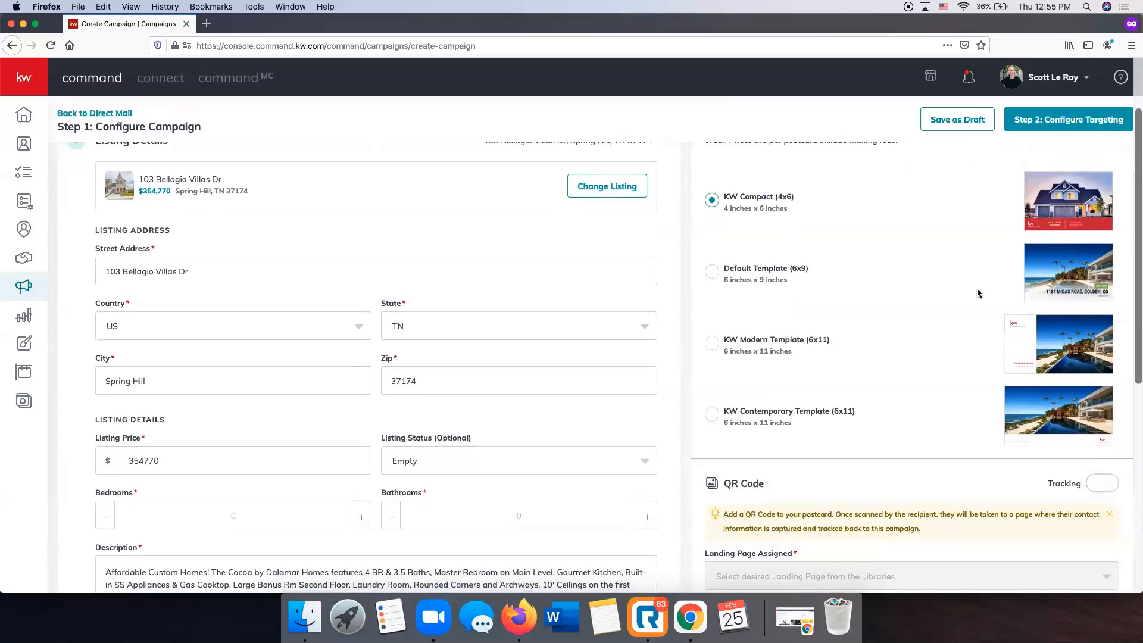
scroll(977, 290, "up", 5)
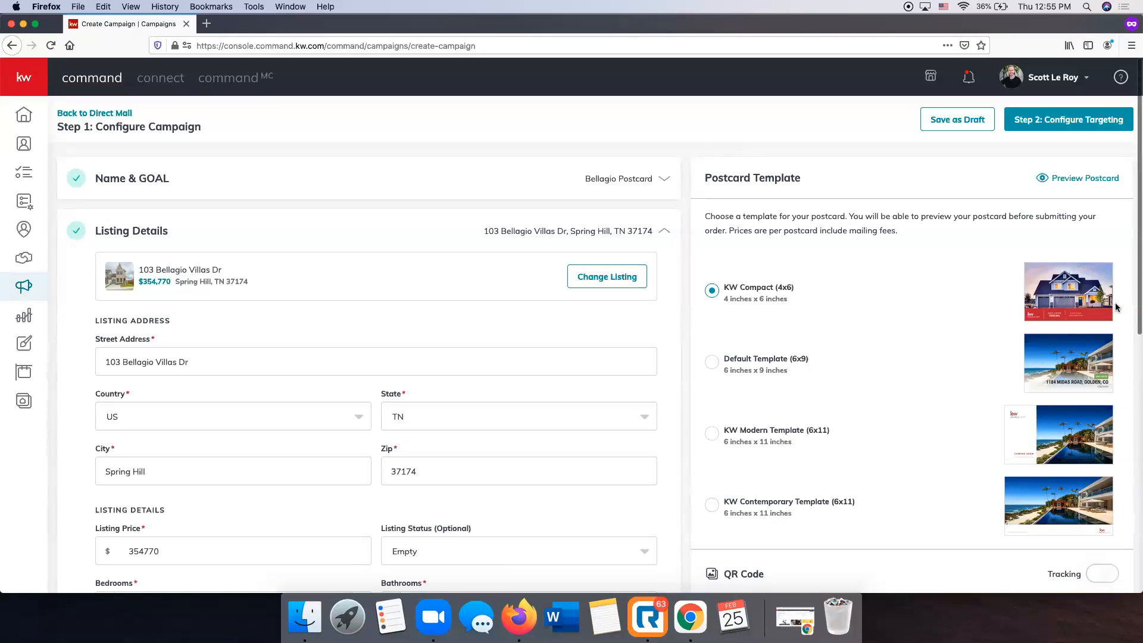
left_click(1071, 185)
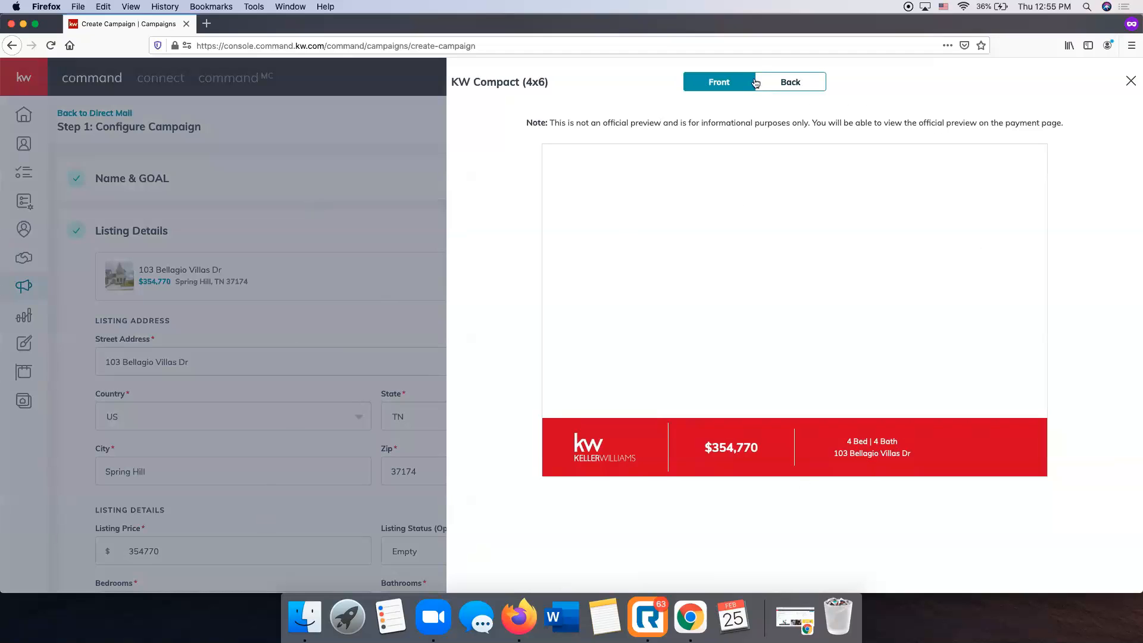
left_click(798, 86)
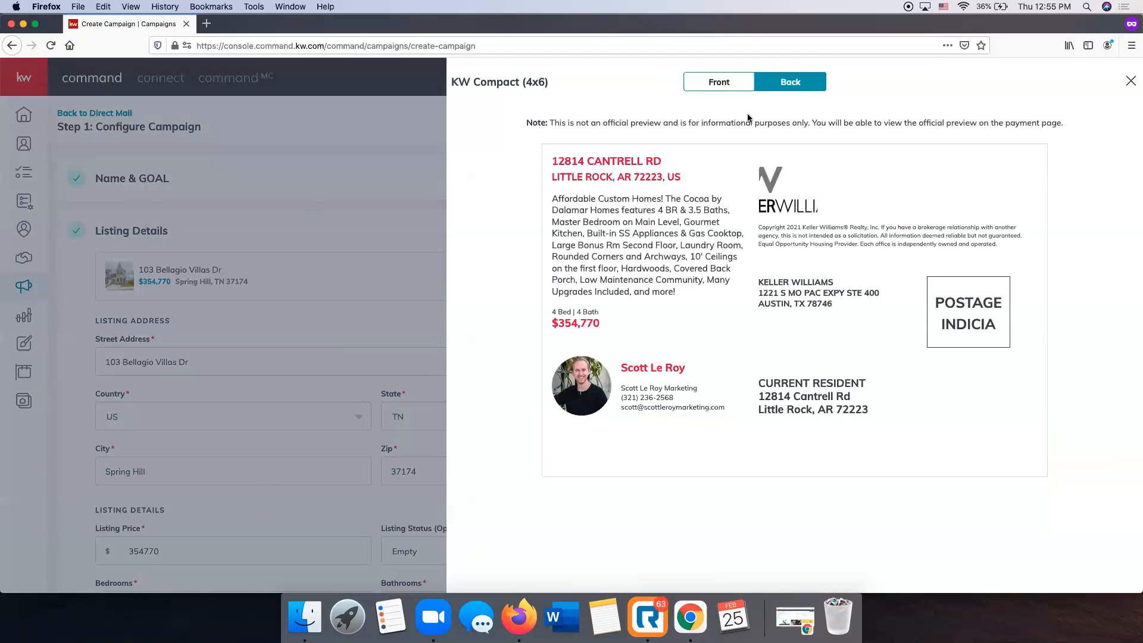
left_click(731, 88)
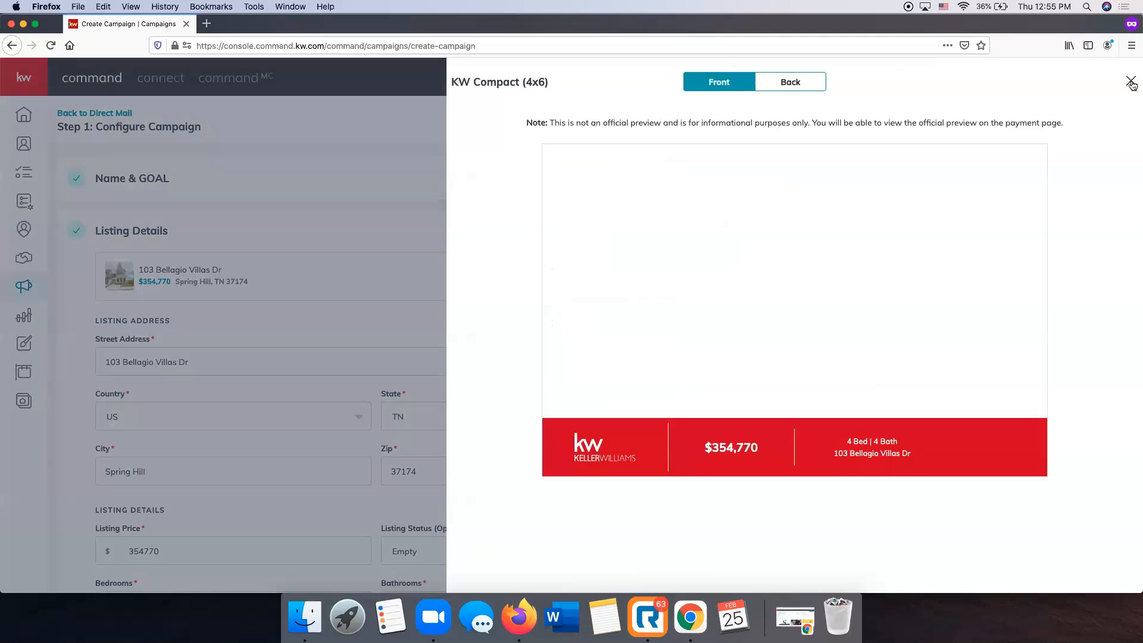
left_click(1130, 81)
scroll(878, 248, "down", 2)
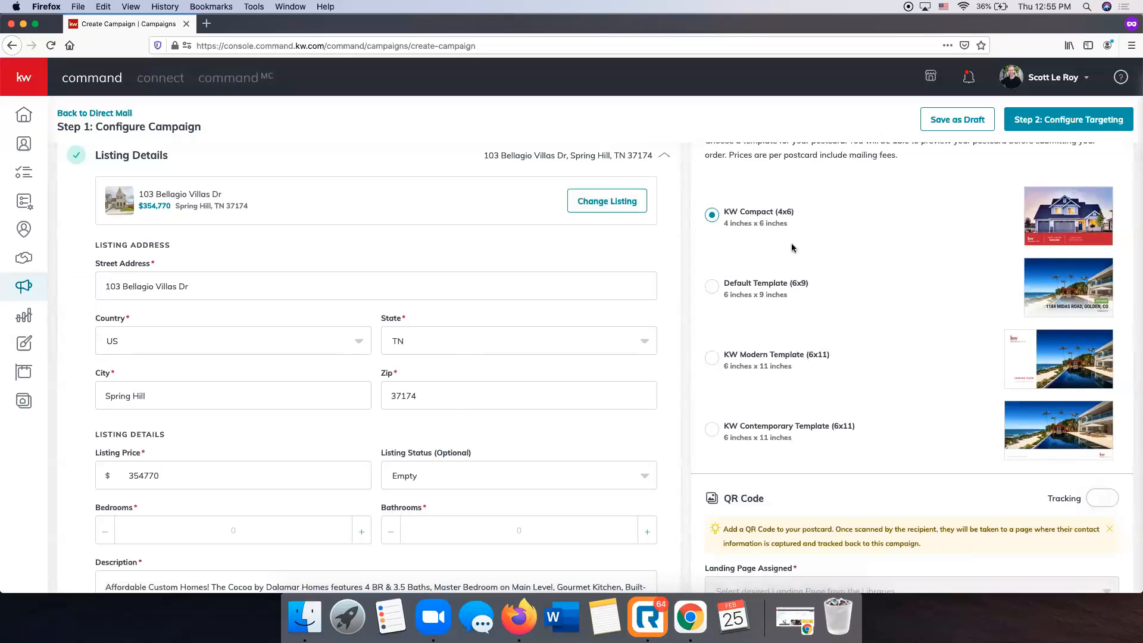
Raise the listing's bedroom count to 4.
scroll(792, 247, "up", 3)
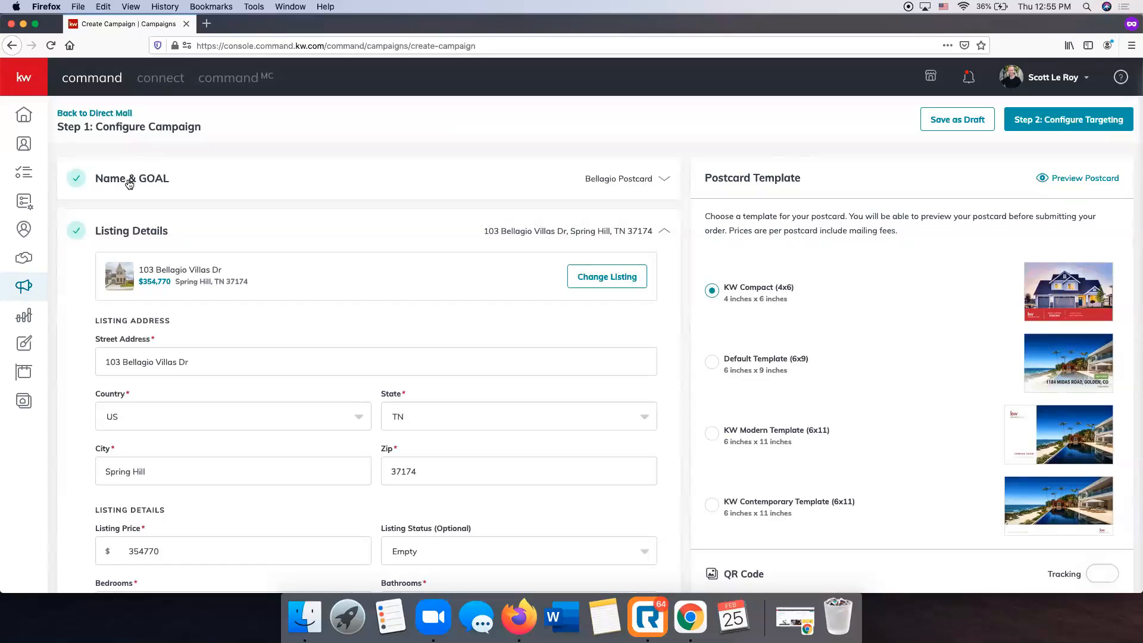
scroll(127, 240, "down", 2)
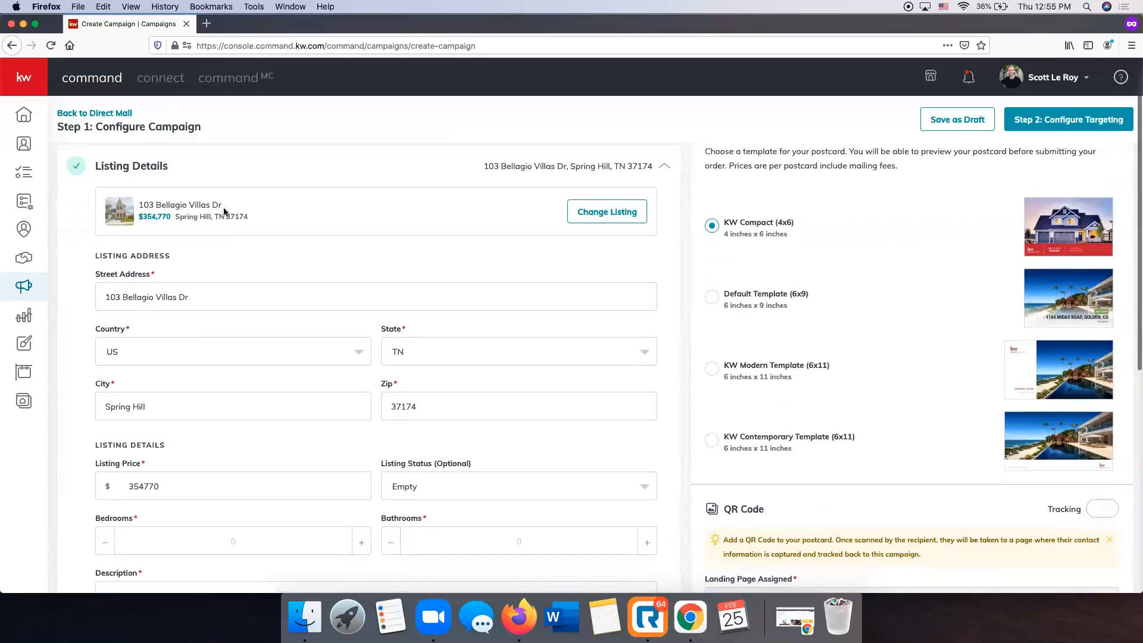
scroll(208, 288, "down", 2)
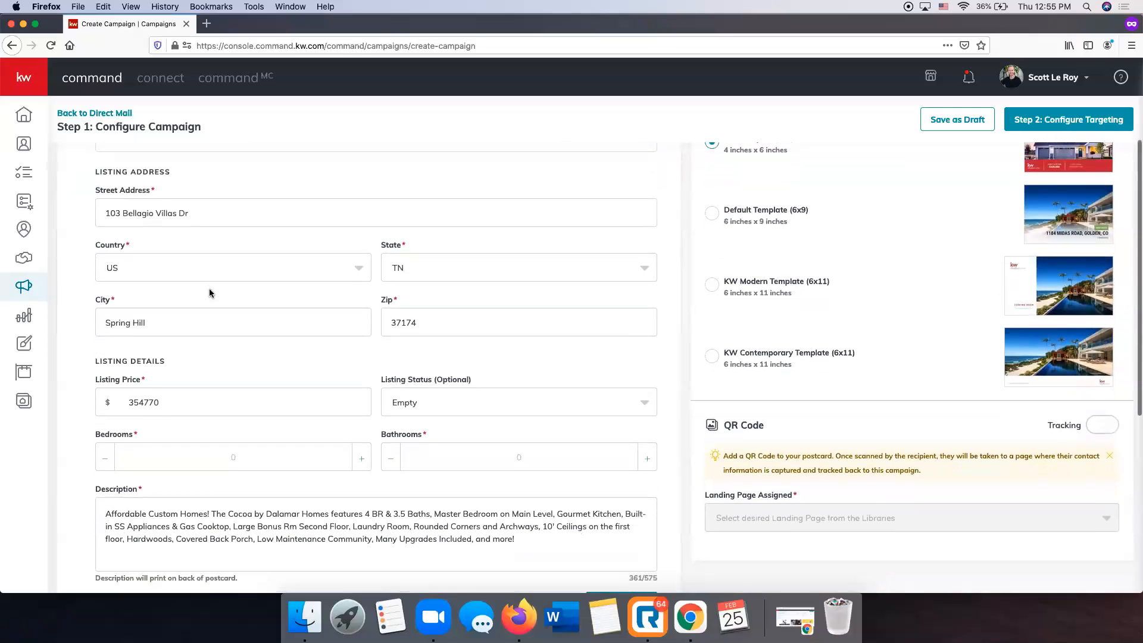
scroll(248, 312, "up", 2)
scroll(249, 314, "down", 3)
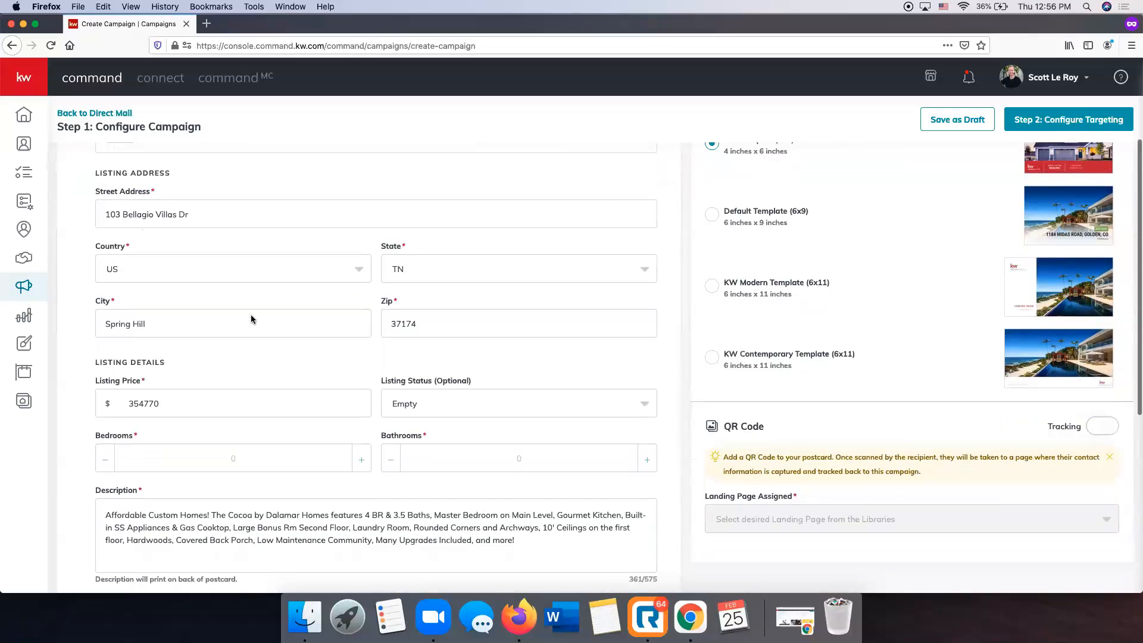
scroll(251, 315, "up", 3)
scroll(251, 317, "down", 1)
scroll(251, 319, "down", 5)
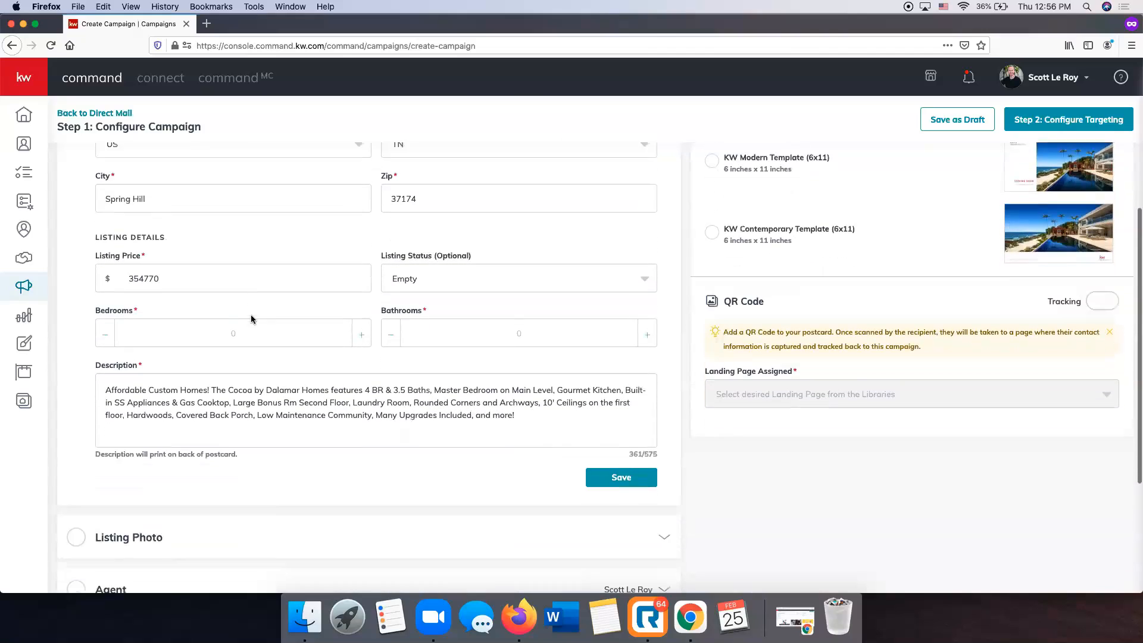
left_click(361, 310)
left_click(361, 310)
left_click(361, 310)
left_click(361, 310)
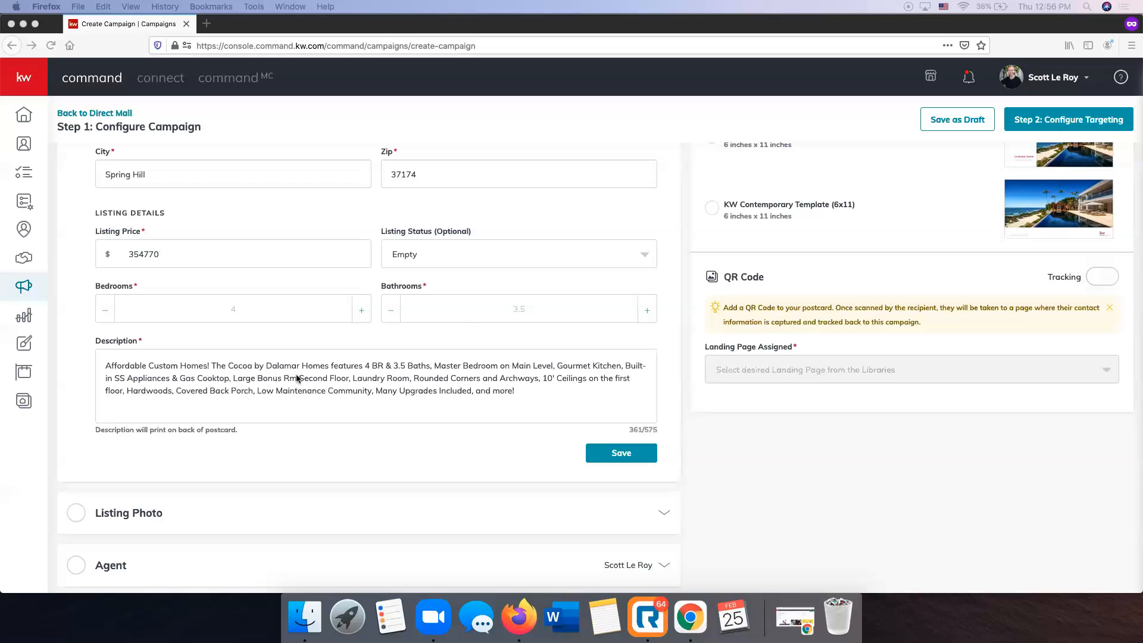
Save the Listing Details with 4 bedrooms and 3.5 bathrooms.
left_click(622, 461)
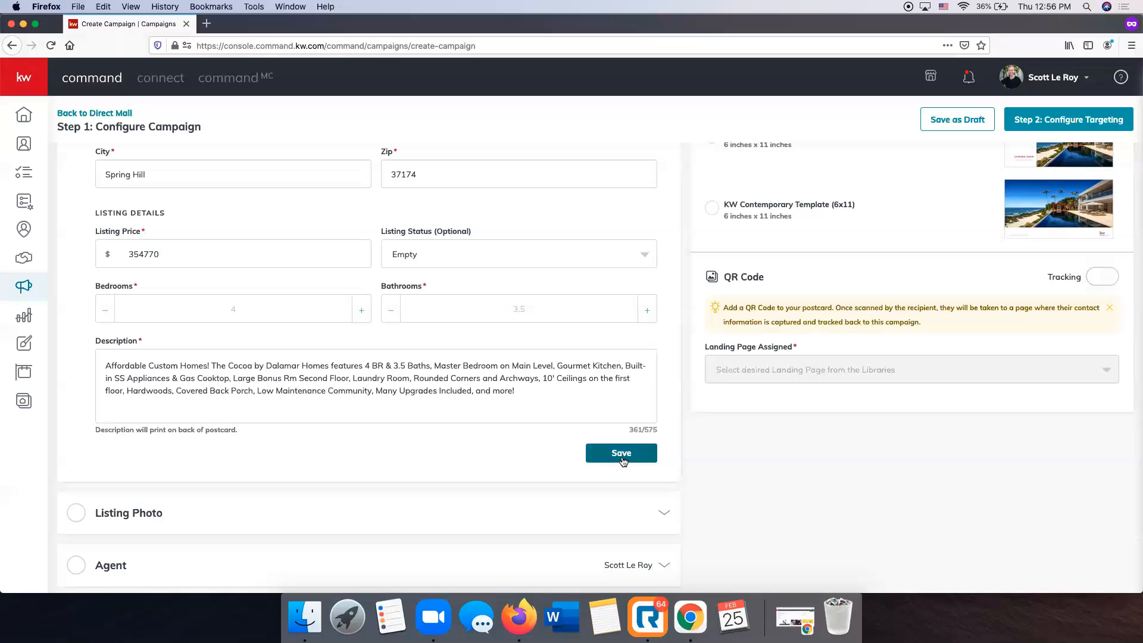
scroll(621, 463, "up", 3)
scroll(619, 467, "down", 2)
left_click(619, 464)
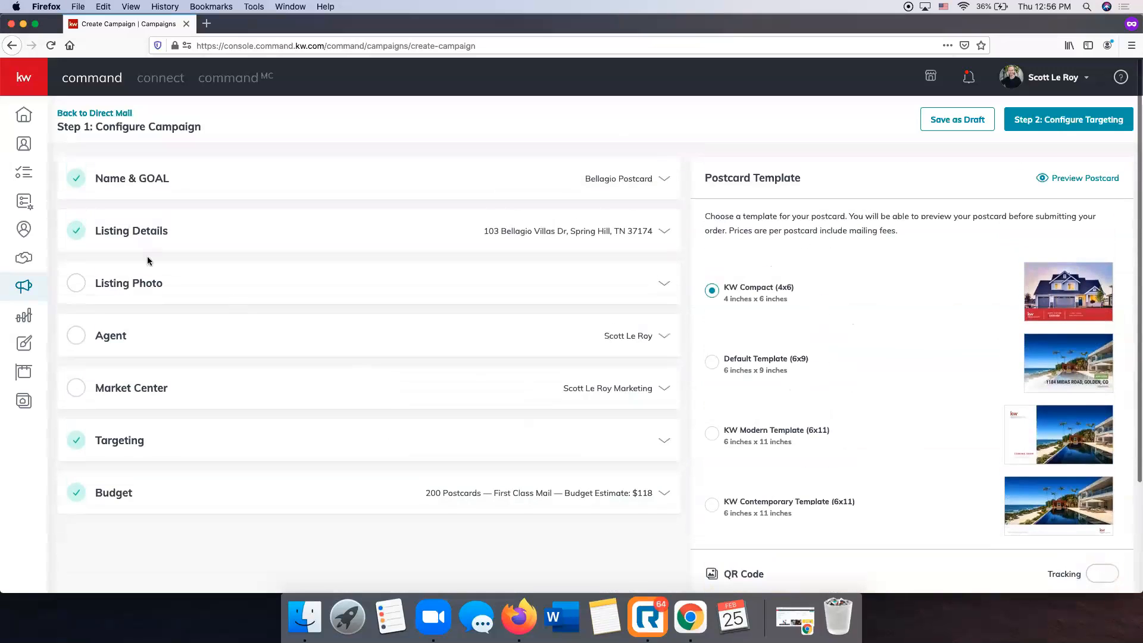
Choose the front exterior house shot as the Listing Photo and save it.
left_click(665, 285)
scroll(577, 298, "down", 2)
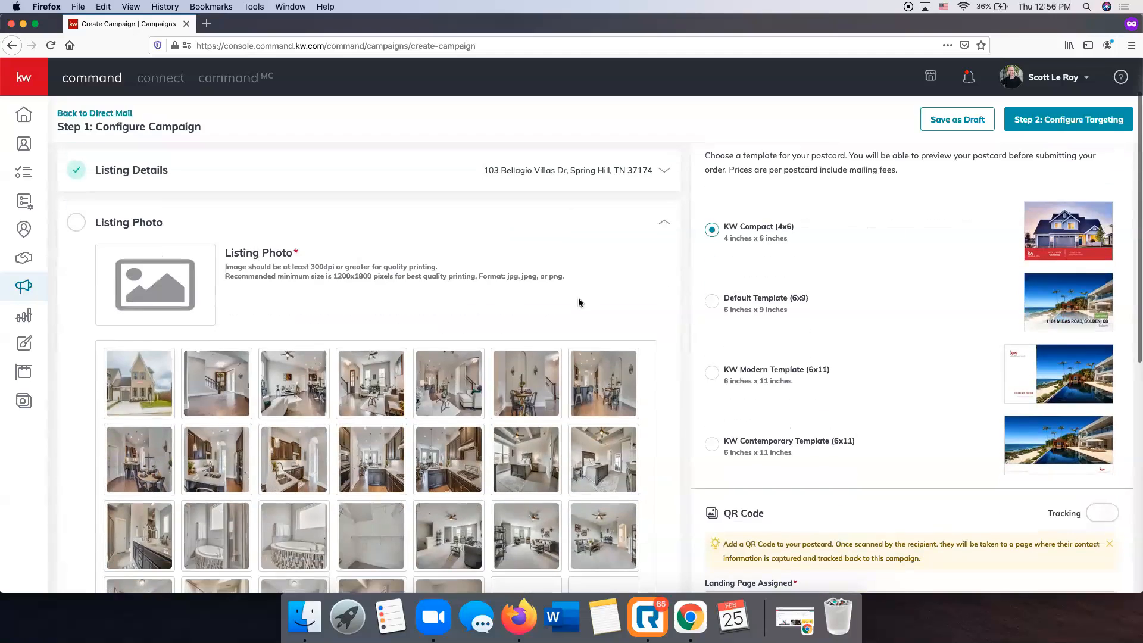
scroll(578, 303, "down", 2)
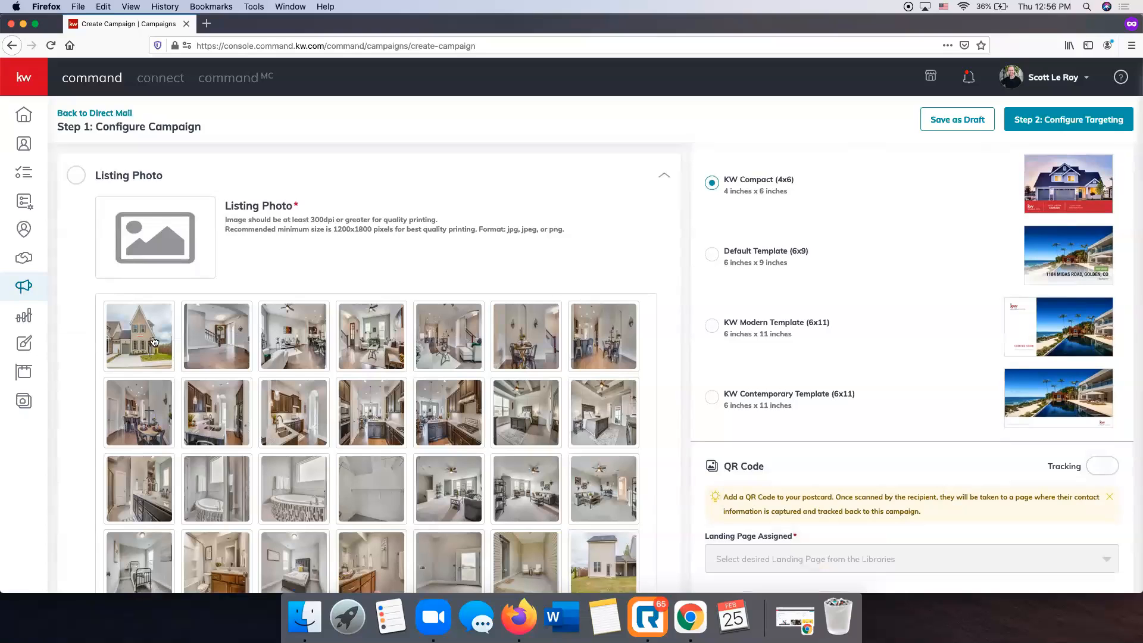
scroll(270, 288, "down", 3)
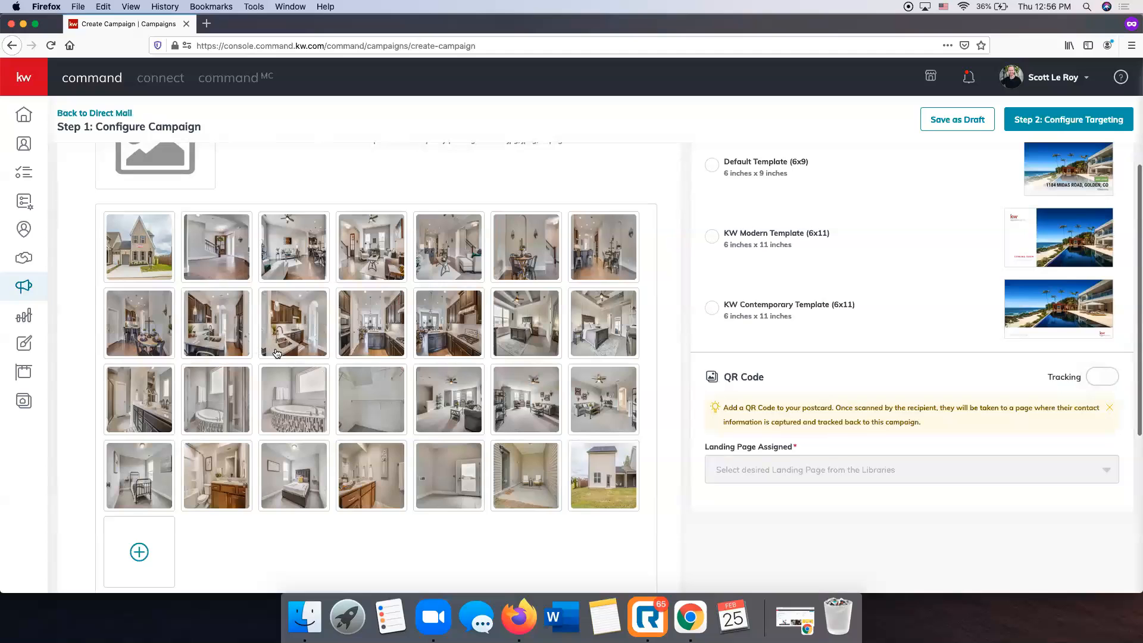
scroll(282, 352, "down", 2)
scroll(495, 379, "up", 4)
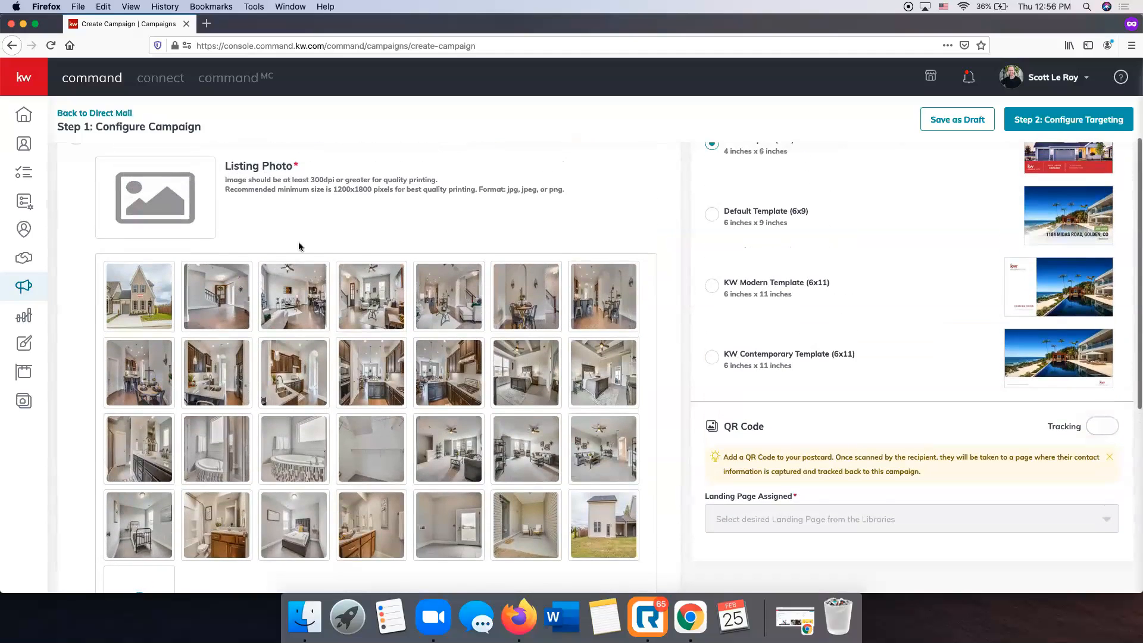
scroll(382, 200, "up", 2)
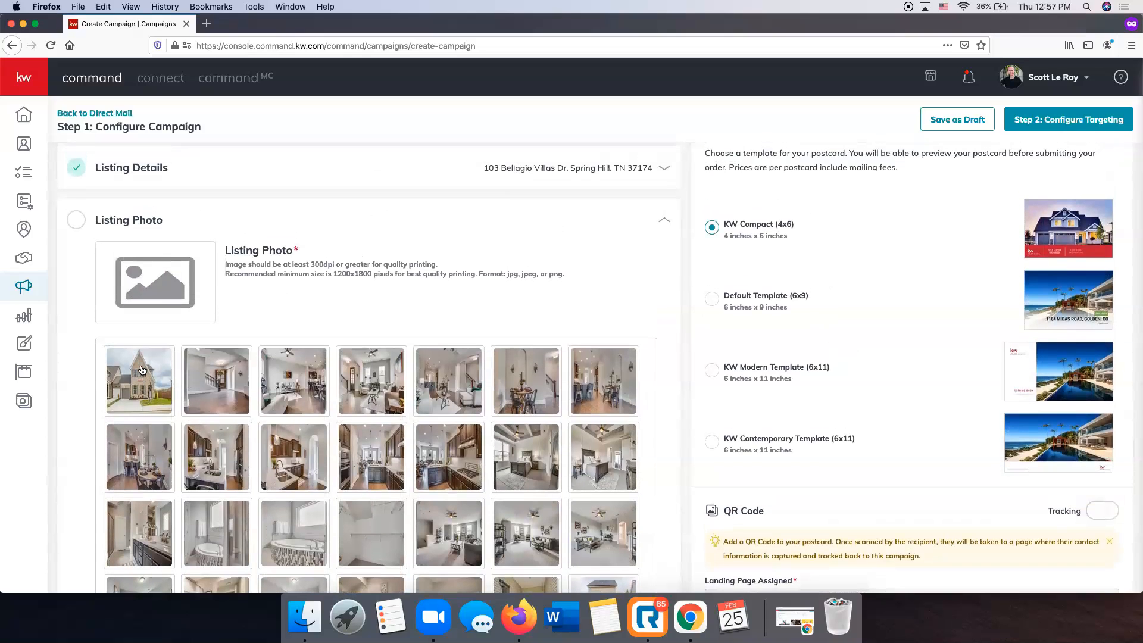
left_click(141, 391)
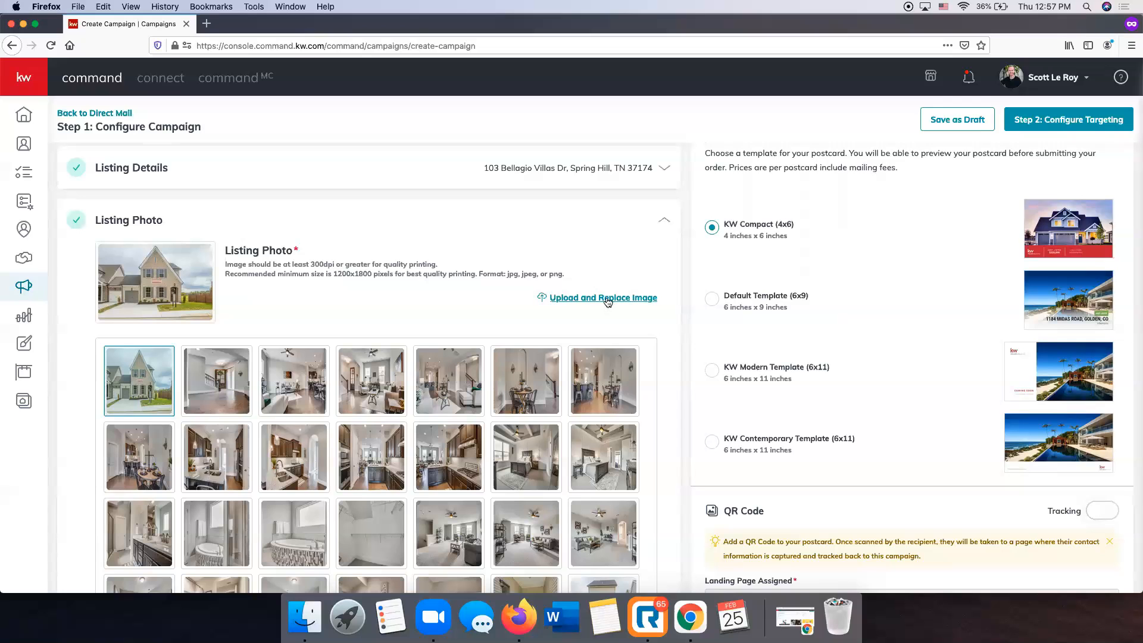
scroll(604, 302, "down", 3)
scroll(604, 302, "down", 2)
scroll(604, 302, "up", 2)
scroll(604, 302, "down", 2)
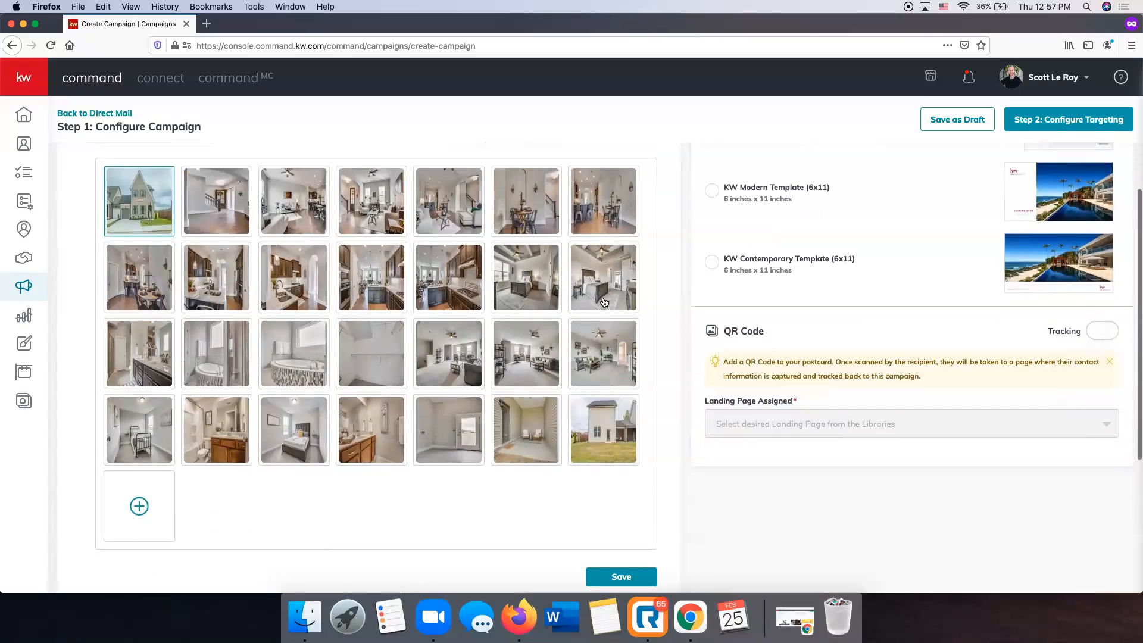
scroll(604, 302, "down", 1)
left_click(623, 563)
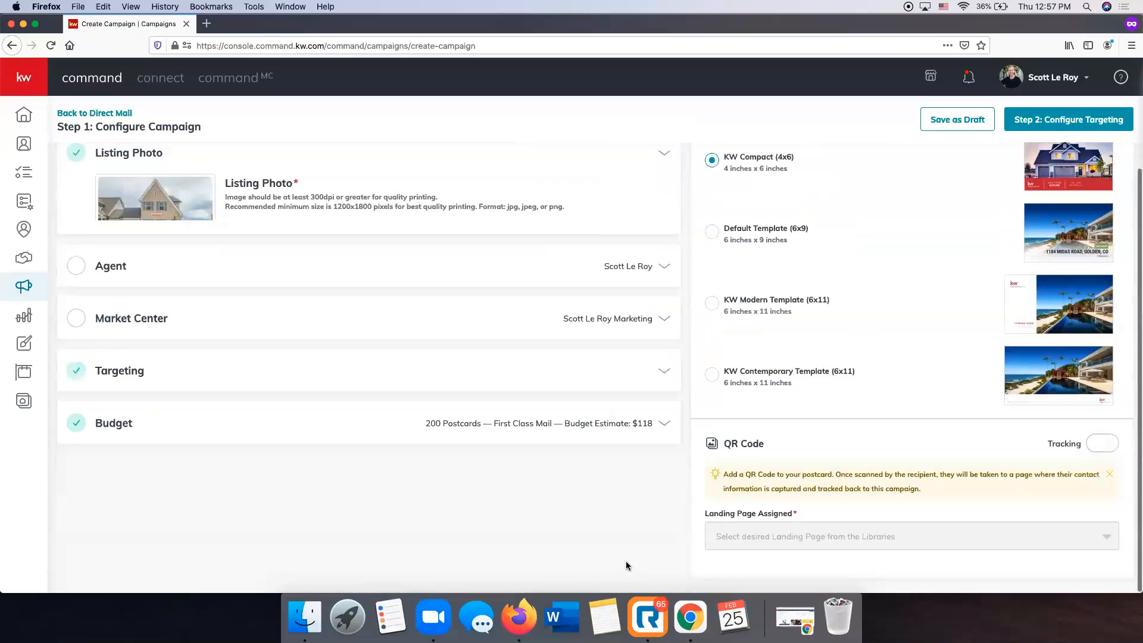
Review the existing agent photo, name, email and phone, and save the Agent section.
scroll(309, 375, "up", 3)
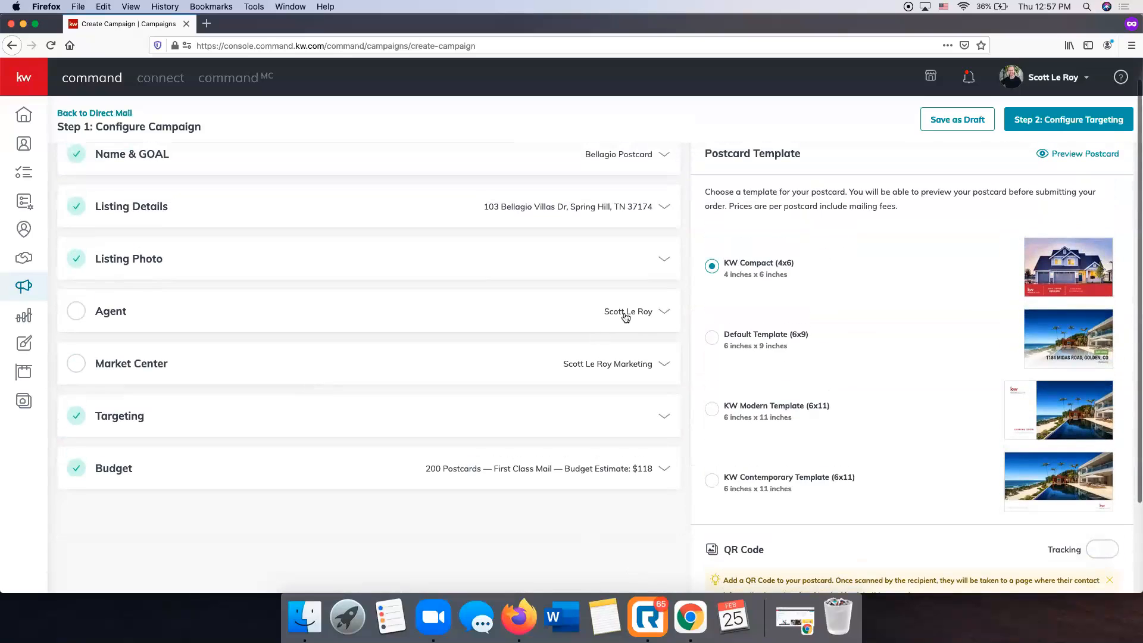
left_click(643, 313)
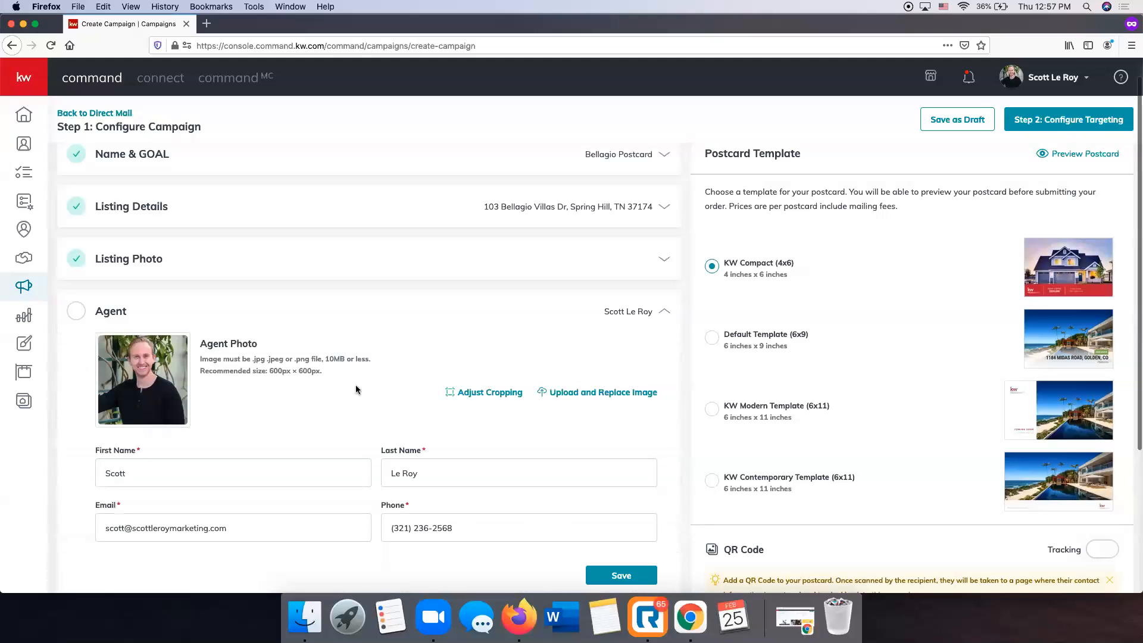
scroll(377, 382, "down", 2)
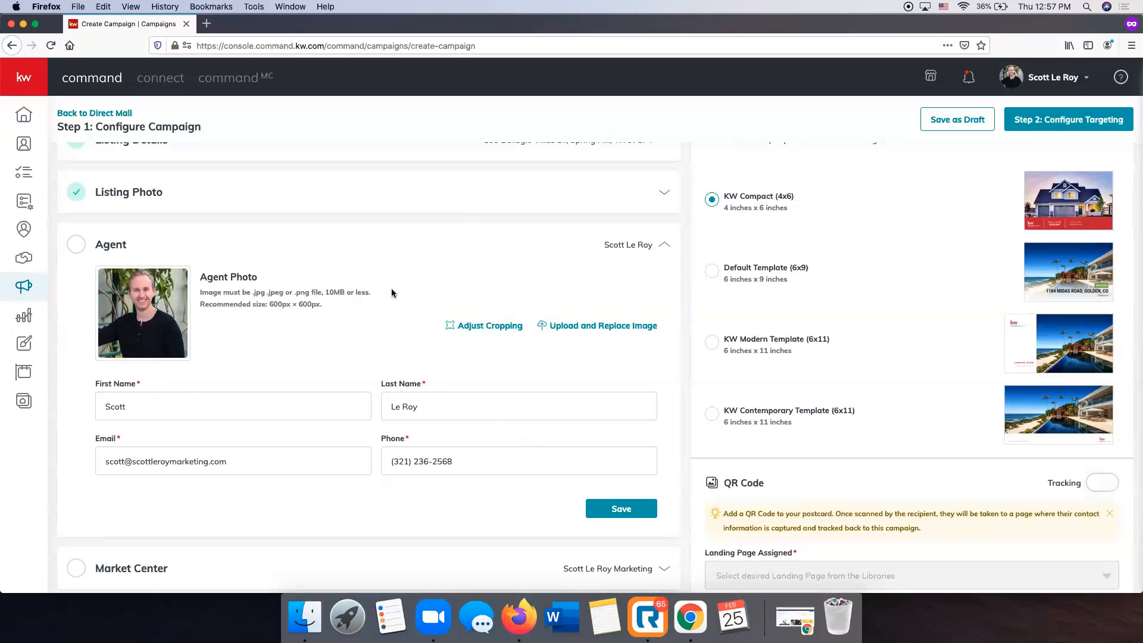
left_click(639, 514)
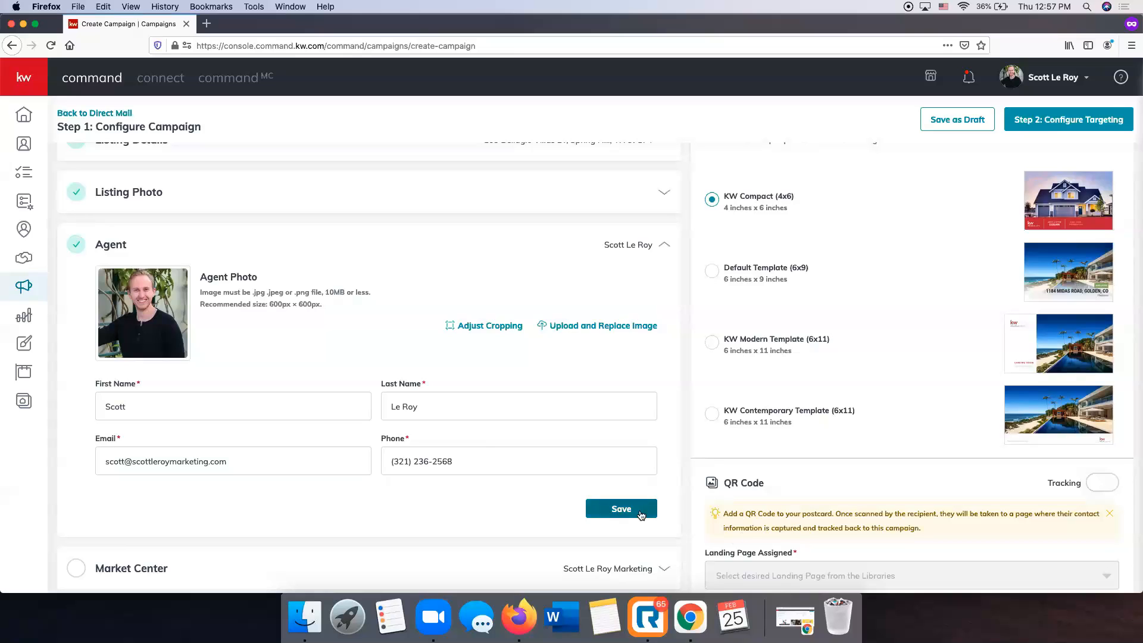
scroll(306, 316, "up", 2)
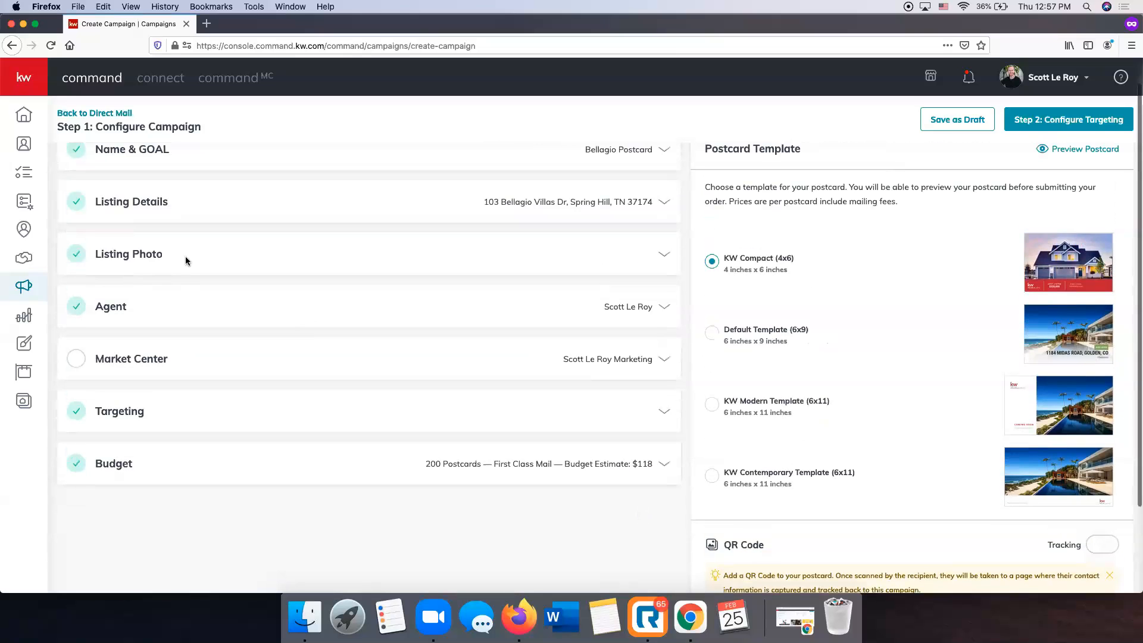
Set the Market Center state to AR and zip to 72223, then start replacing the DBA logo.
left_click(621, 366)
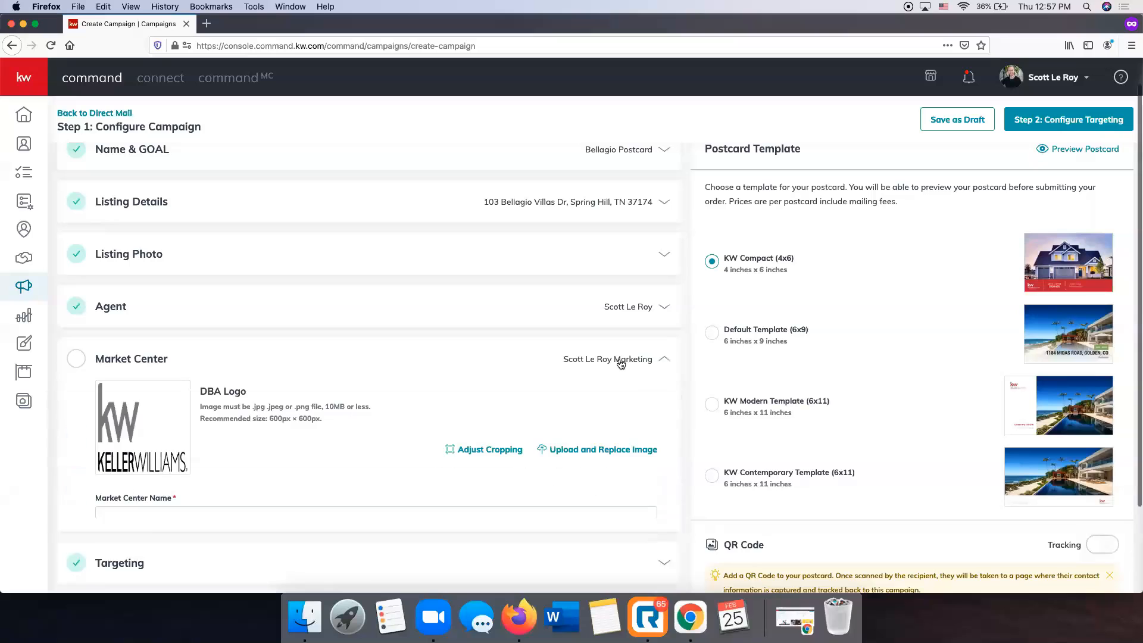
scroll(379, 360, "down", 2)
scroll(378, 360, "down", 2)
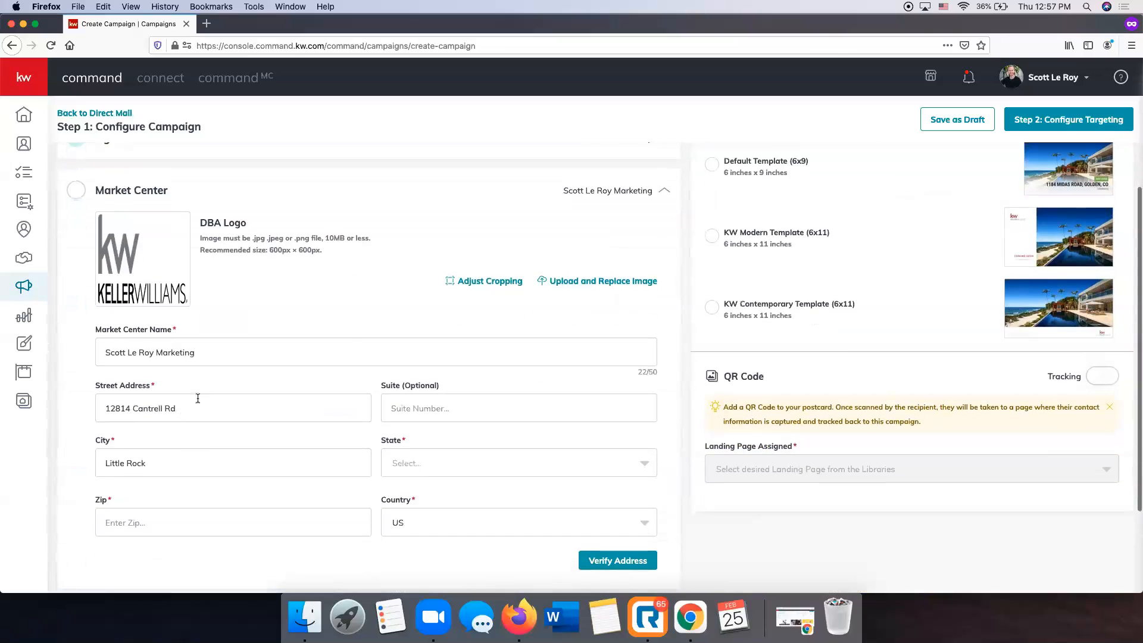
left_click(425, 464)
left_click(426, 569)
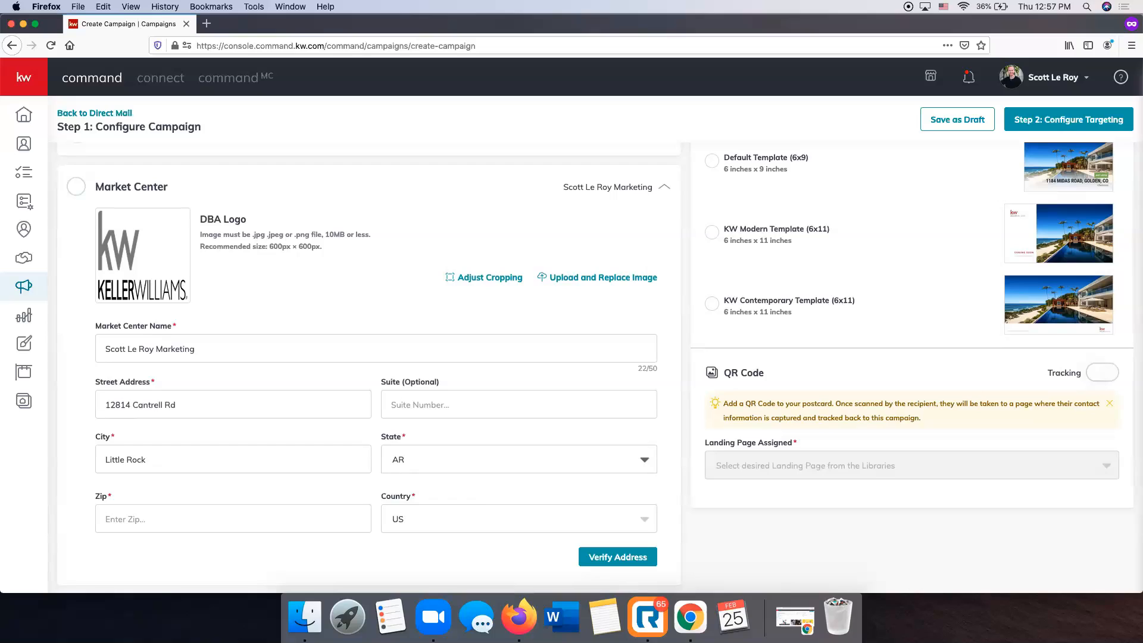
type("72223")
scroll(377, 315, "up", 4)
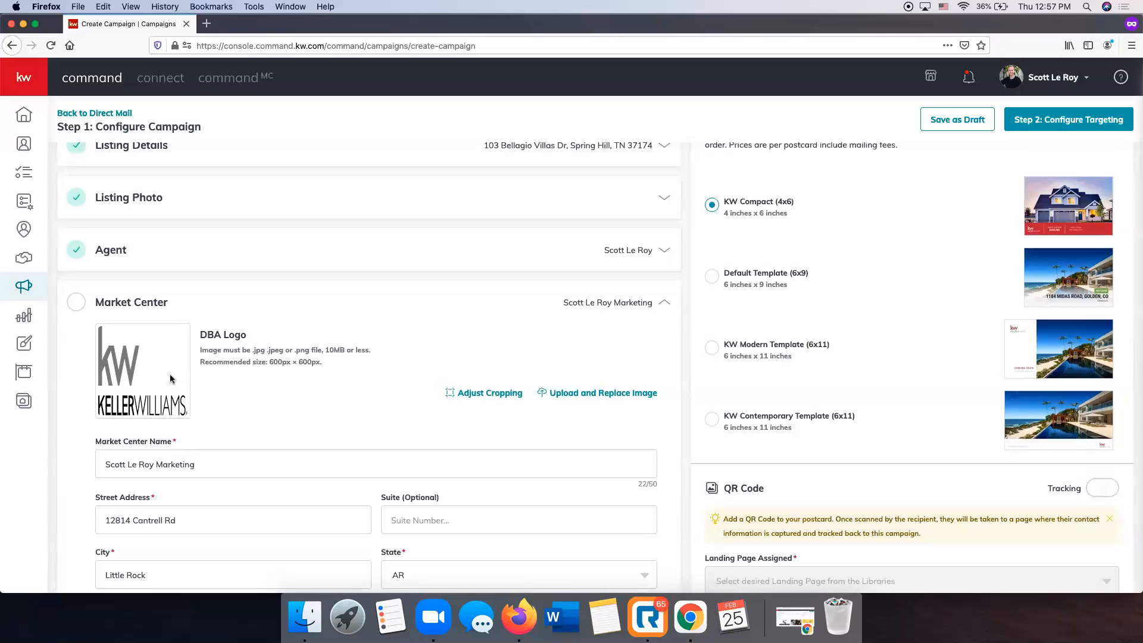
left_click(579, 398)
Upload Little Rock 594 Square.png from Desktop > SLM Items as the DBA logo.
left_click(375, 219)
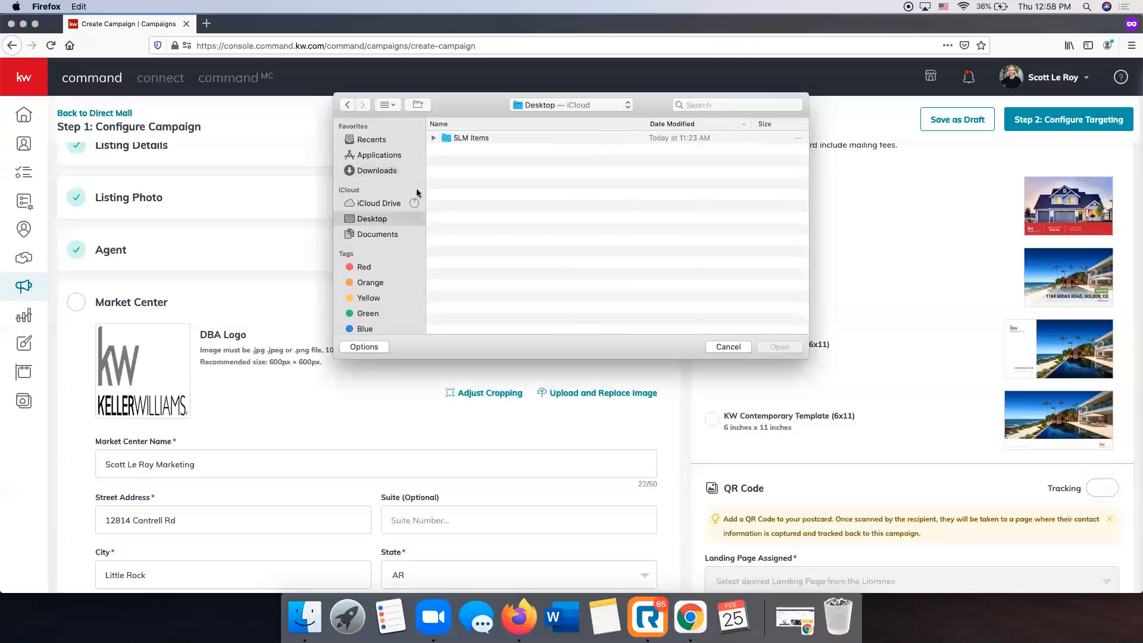
double_click(466, 138)
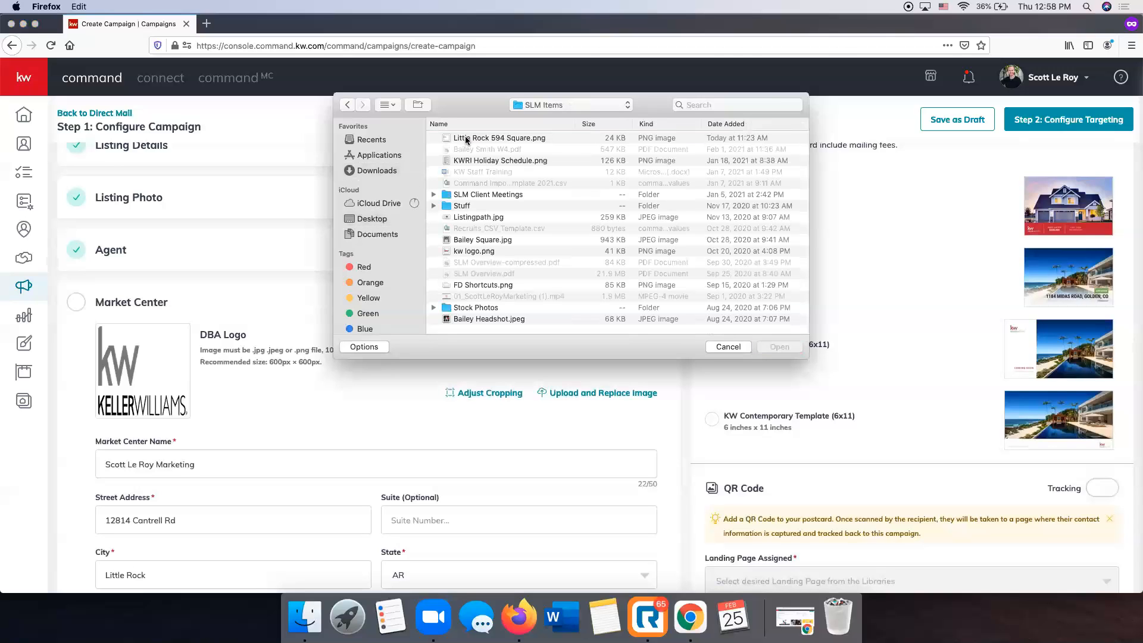
left_click(467, 138)
left_click(779, 346)
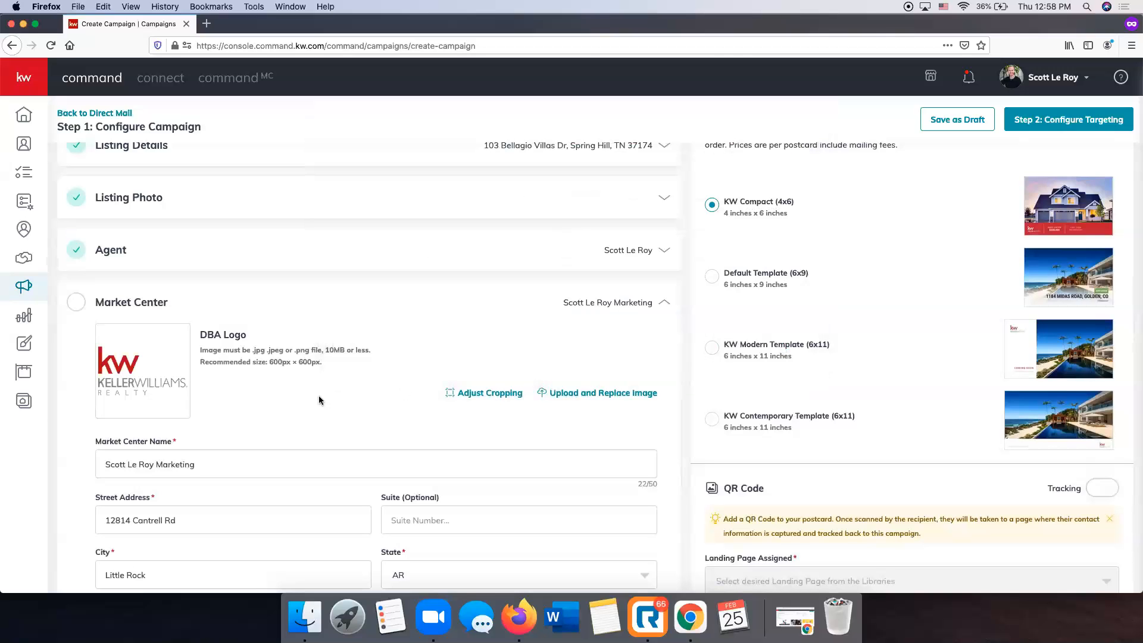
Verify the Market Center address and accept the corrected zip 72223-1605.
scroll(332, 397, "down", 5)
scroll(333, 394, "up", 3)
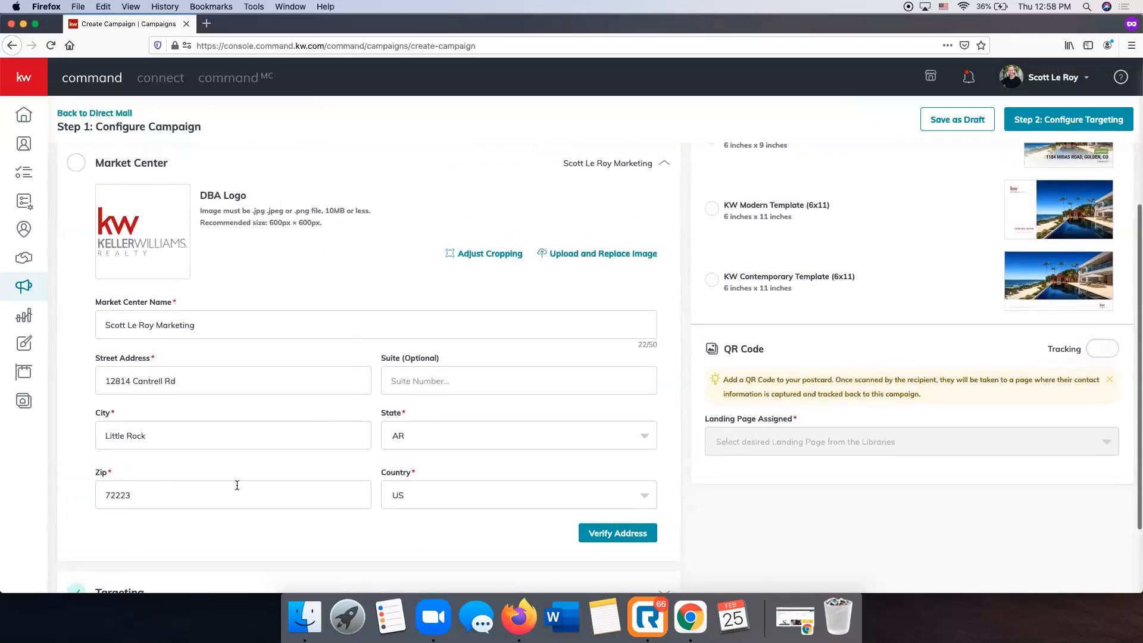
left_click(600, 538)
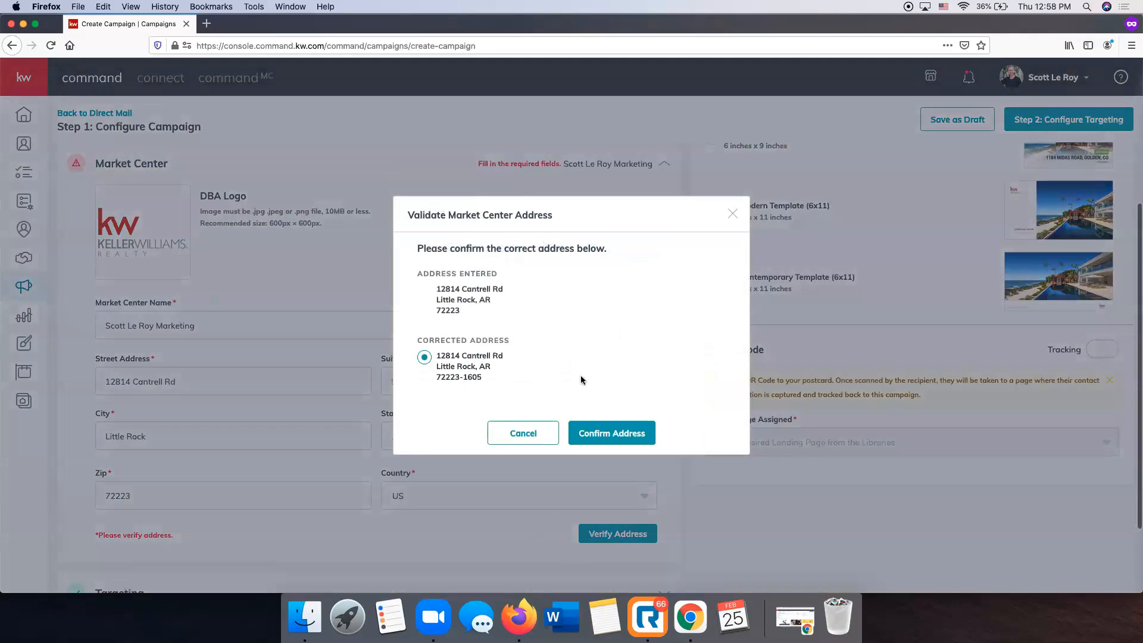
left_click(634, 439)
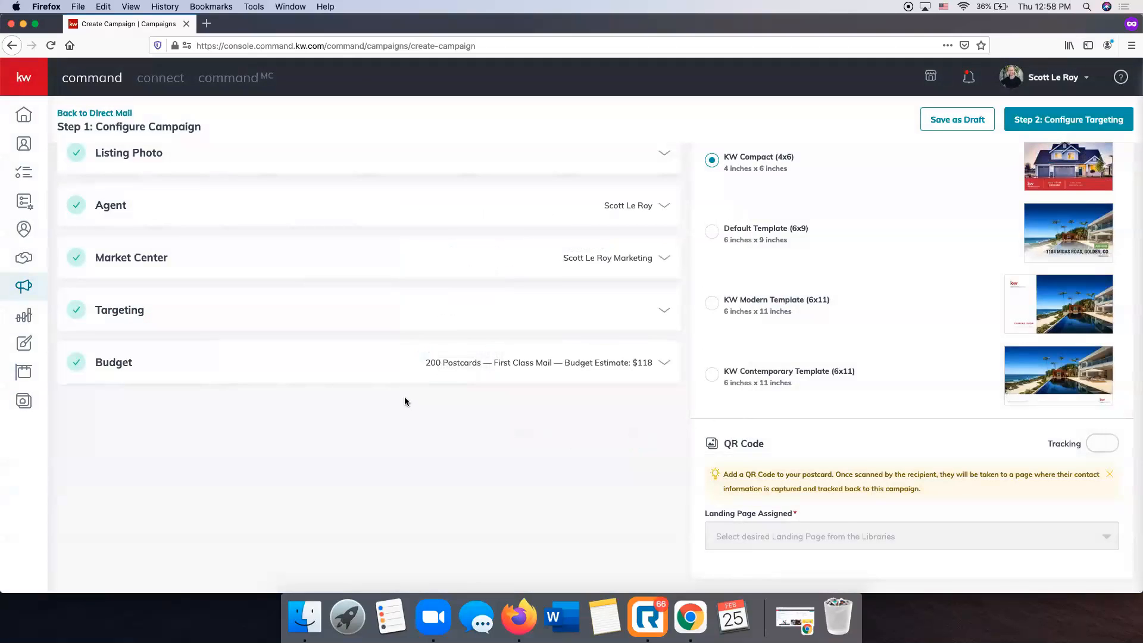
scroll(404, 398, "up", 4)
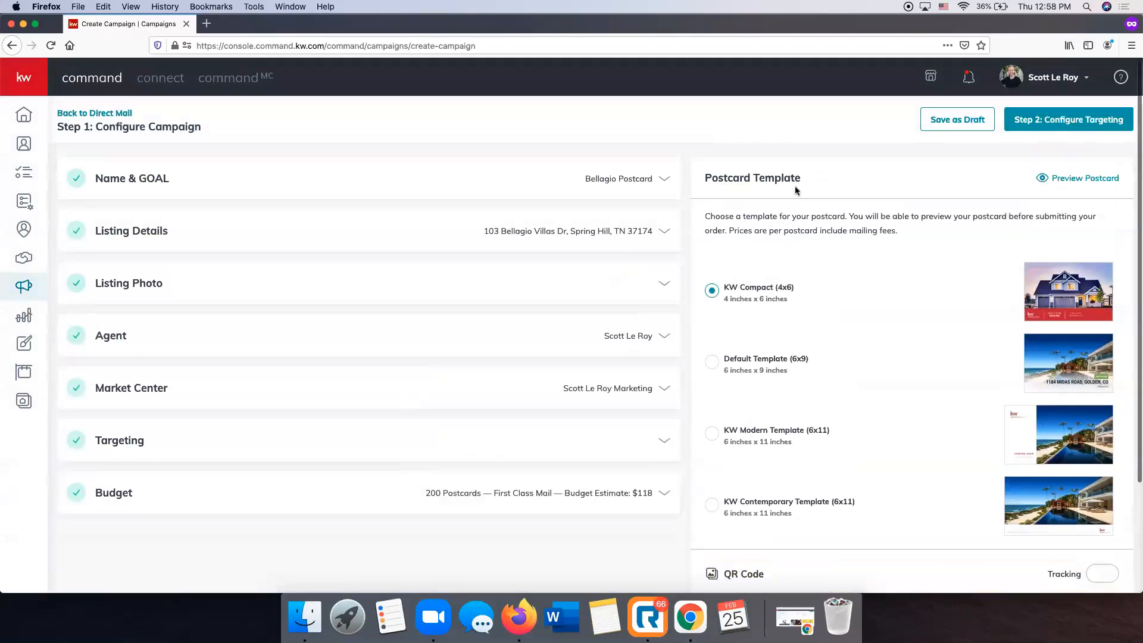
left_click(1076, 183)
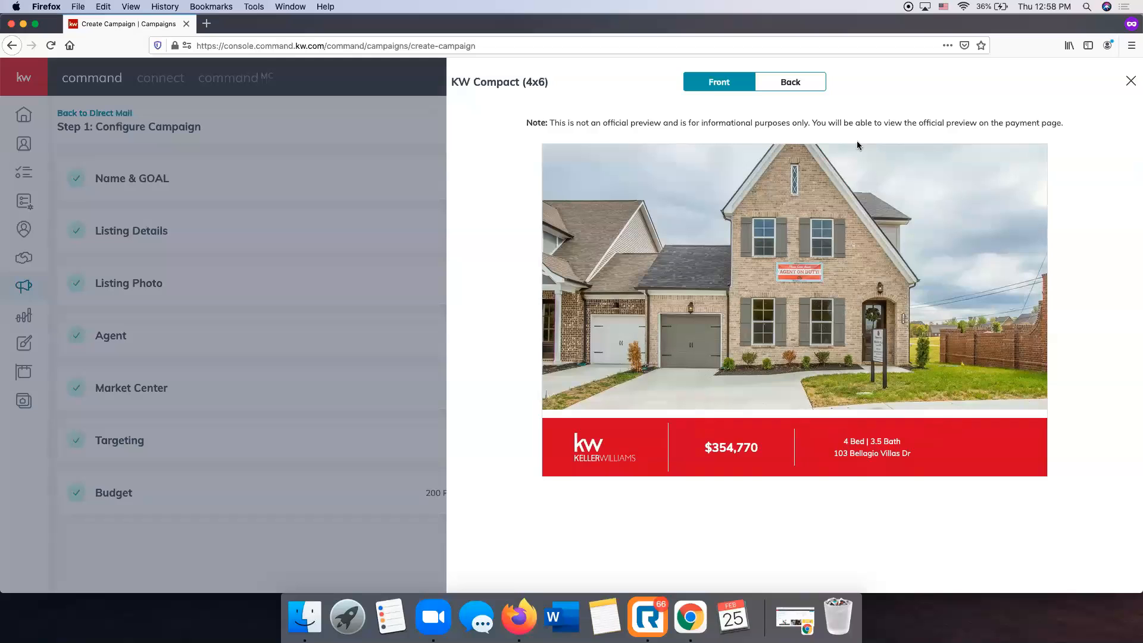
left_click(817, 86)
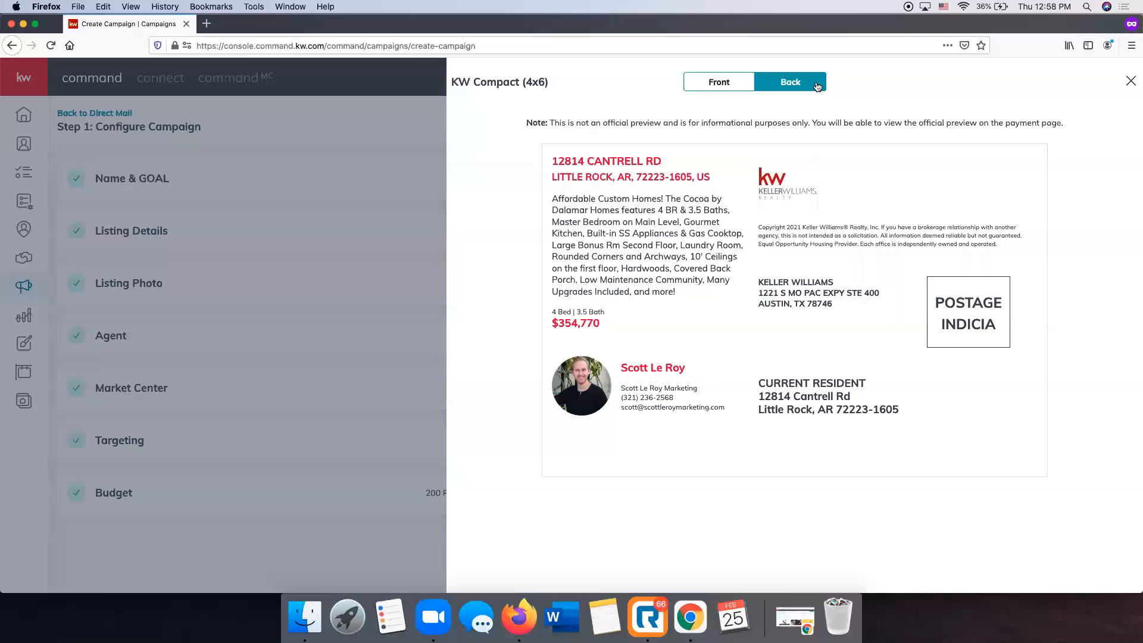
left_click(723, 82)
left_click(1130, 81)
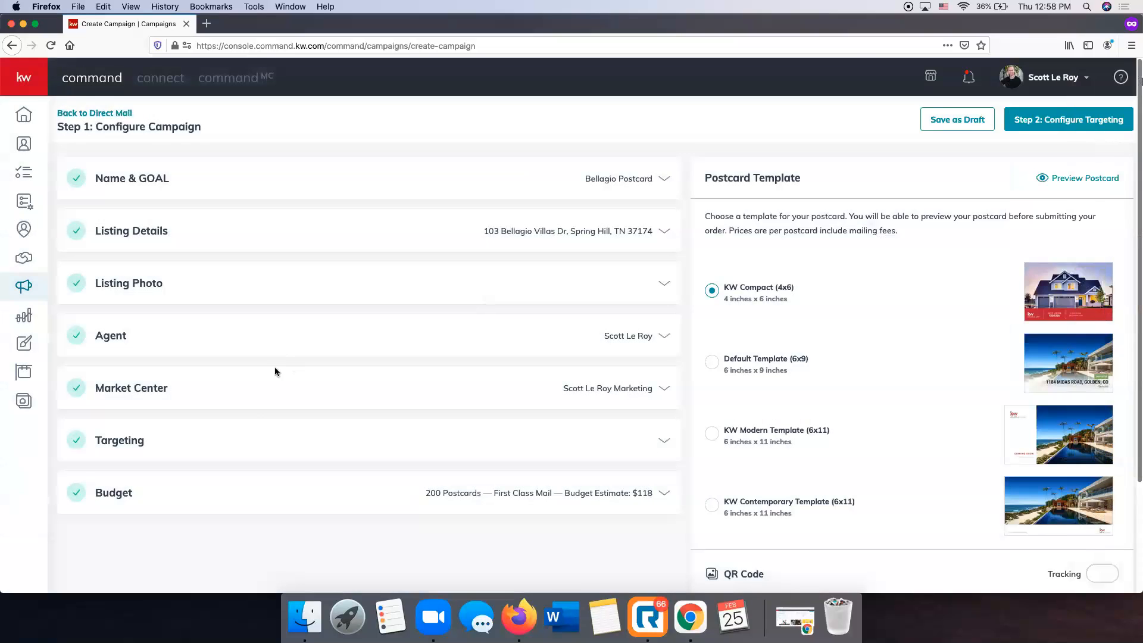
Keep Local Targeting after trying Target my Database, save it, and show the $118 budget.
left_click(658, 446)
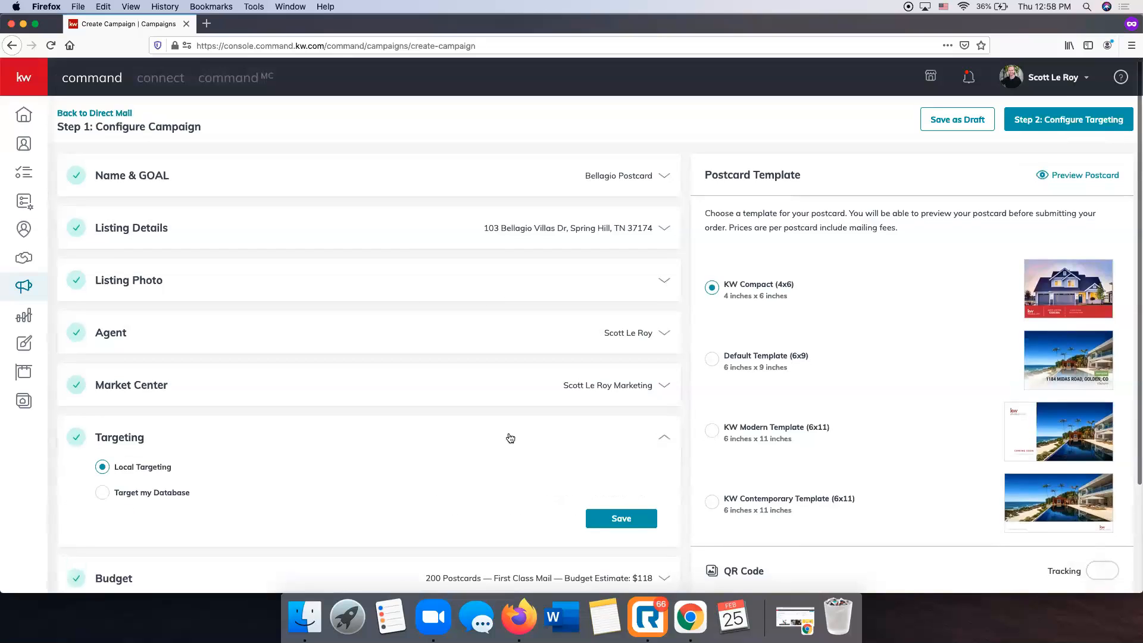
scroll(509, 438, "down", 2)
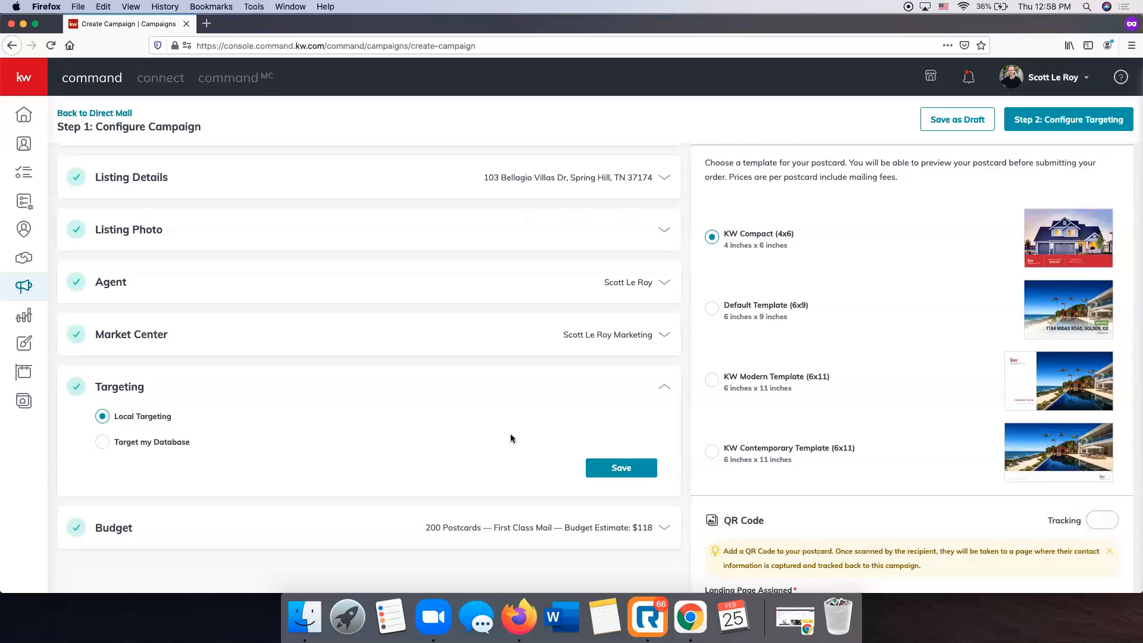
left_click(182, 443)
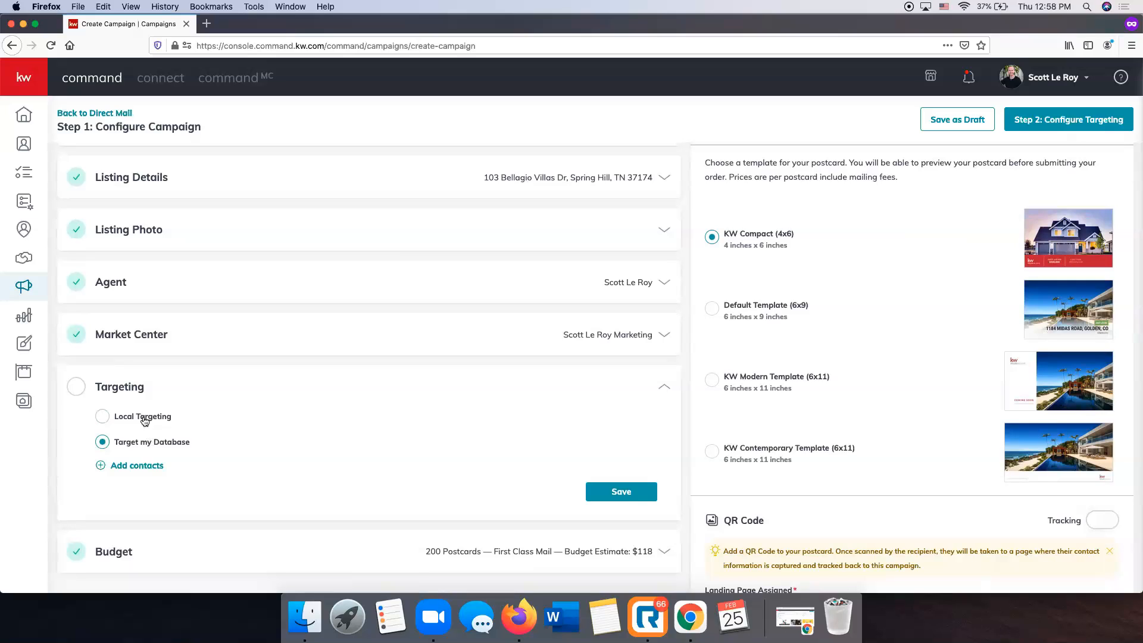
left_click(144, 418)
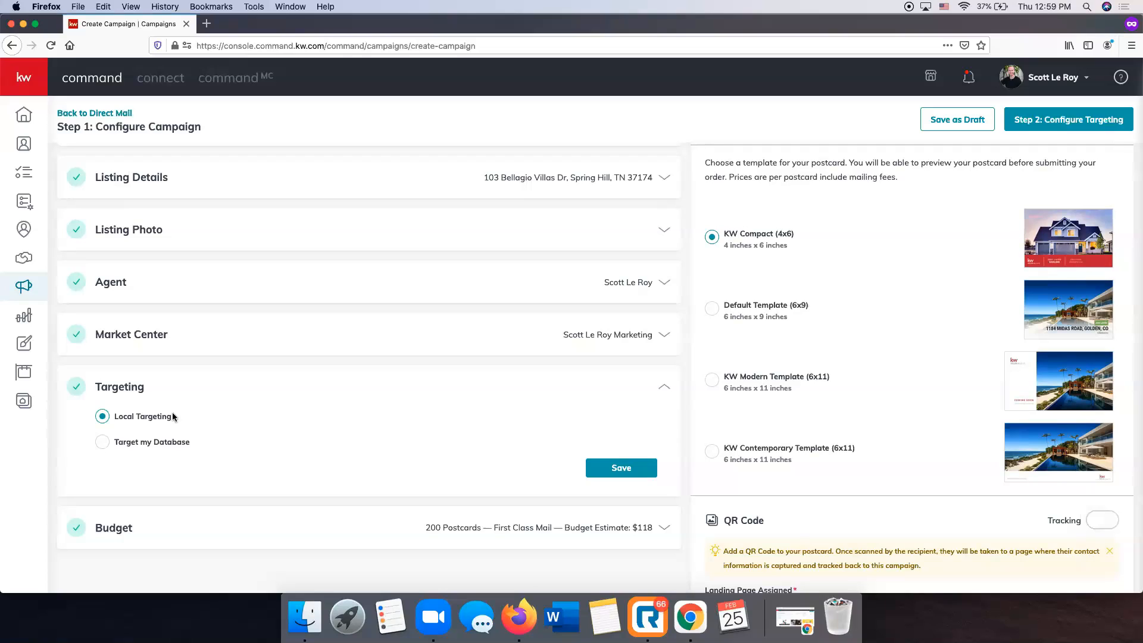
left_click(630, 471)
left_click(565, 441)
Choose First Class ($0.59) postage and save the 200-postcard budget at $118.00.
scroll(561, 443, "down", 2)
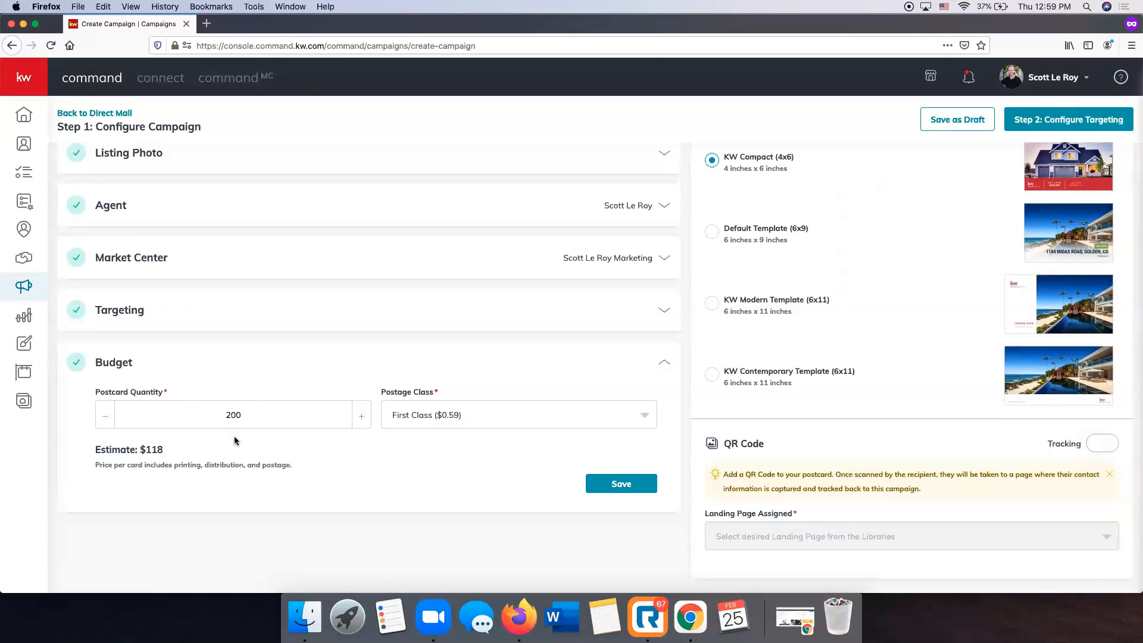
left_click(640, 411)
left_click(431, 448)
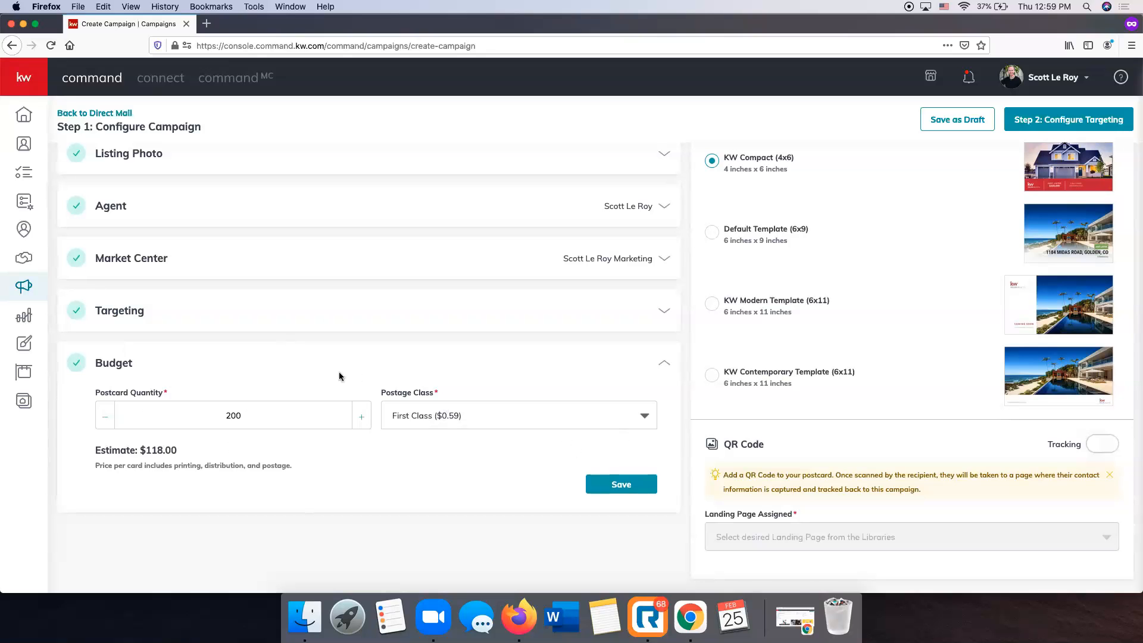
scroll(227, 400, "up", 2)
scroll(606, 514, "down", 2)
left_click(619, 482)
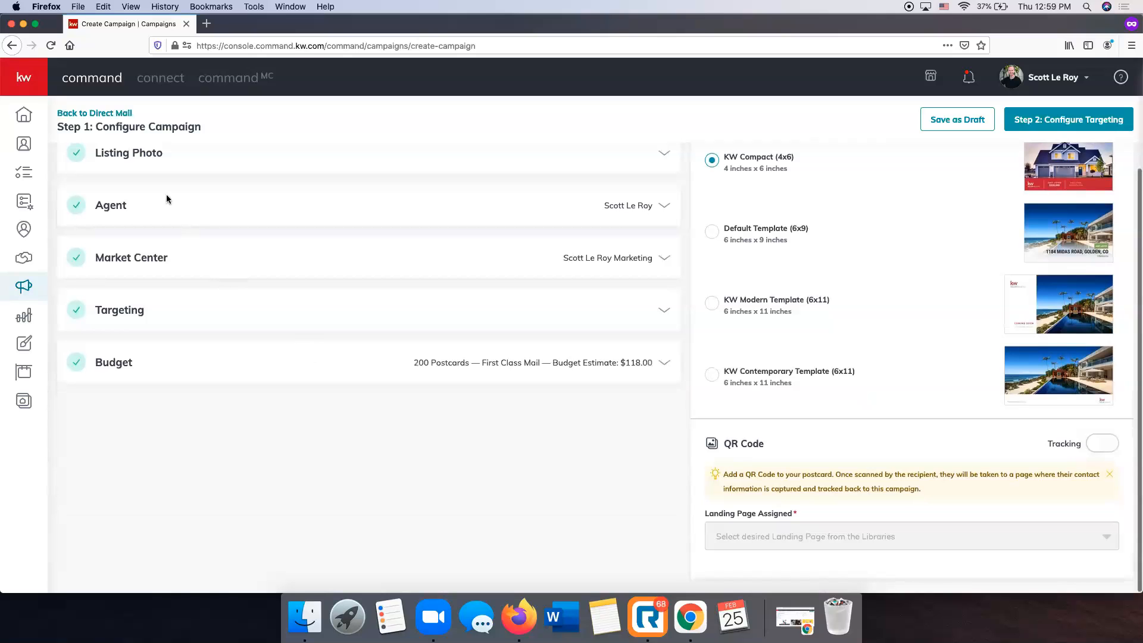
Reopen the Targeting section to confirm its saved selection.
scroll(97, 199, "up", 2)
scroll(97, 198, "up", 1)
scroll(125, 404, "up", 2)
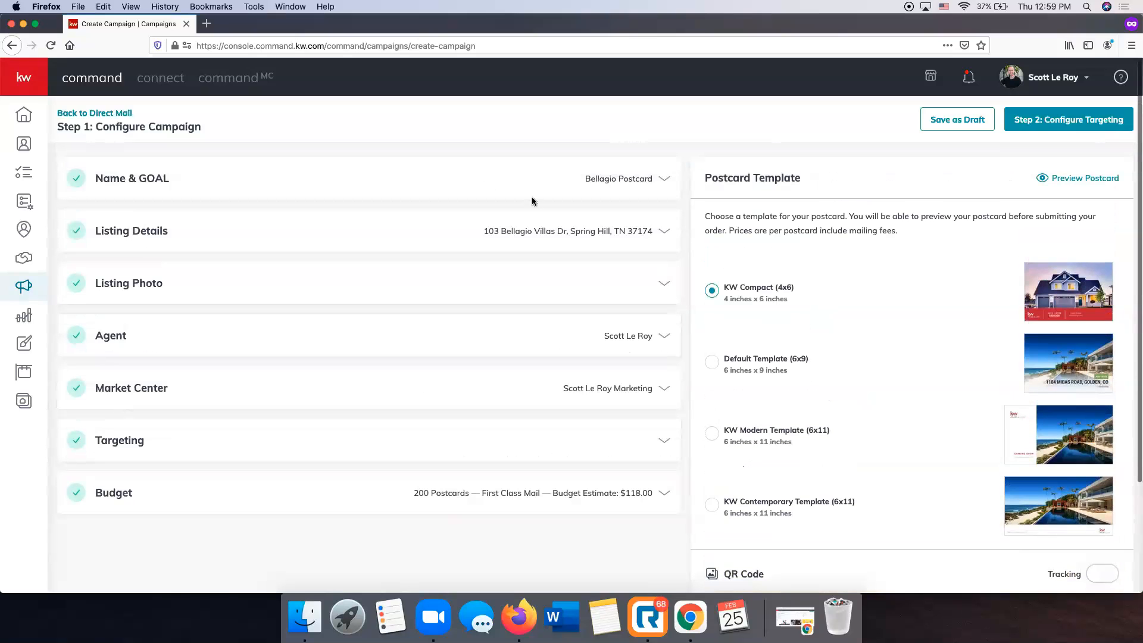
scroll(1077, 128, "down", 1)
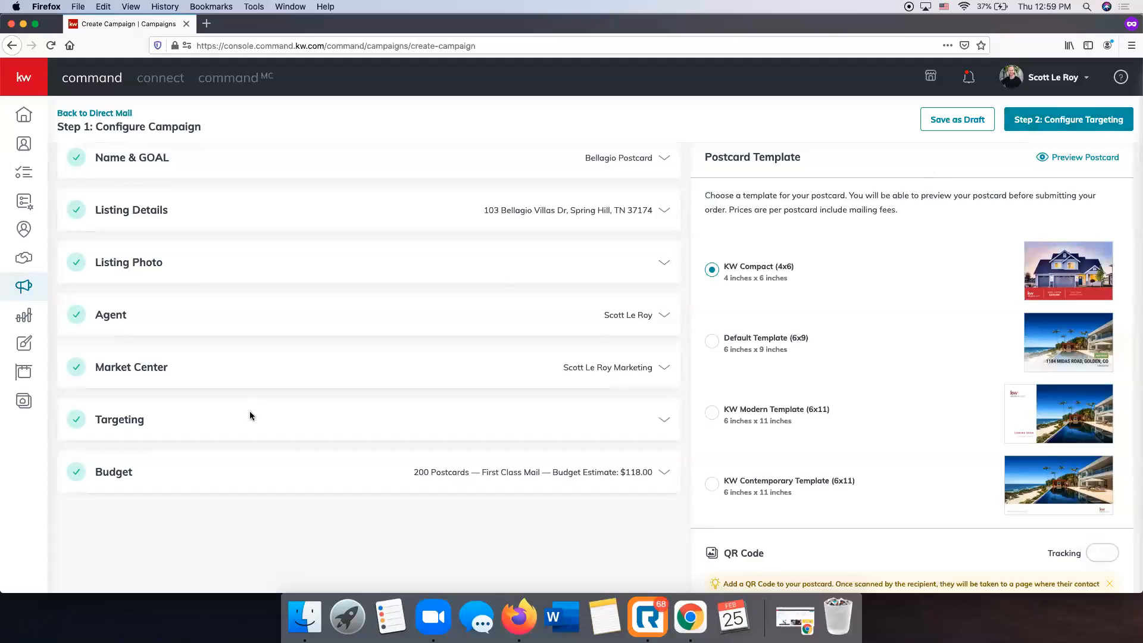
left_click(664, 419)
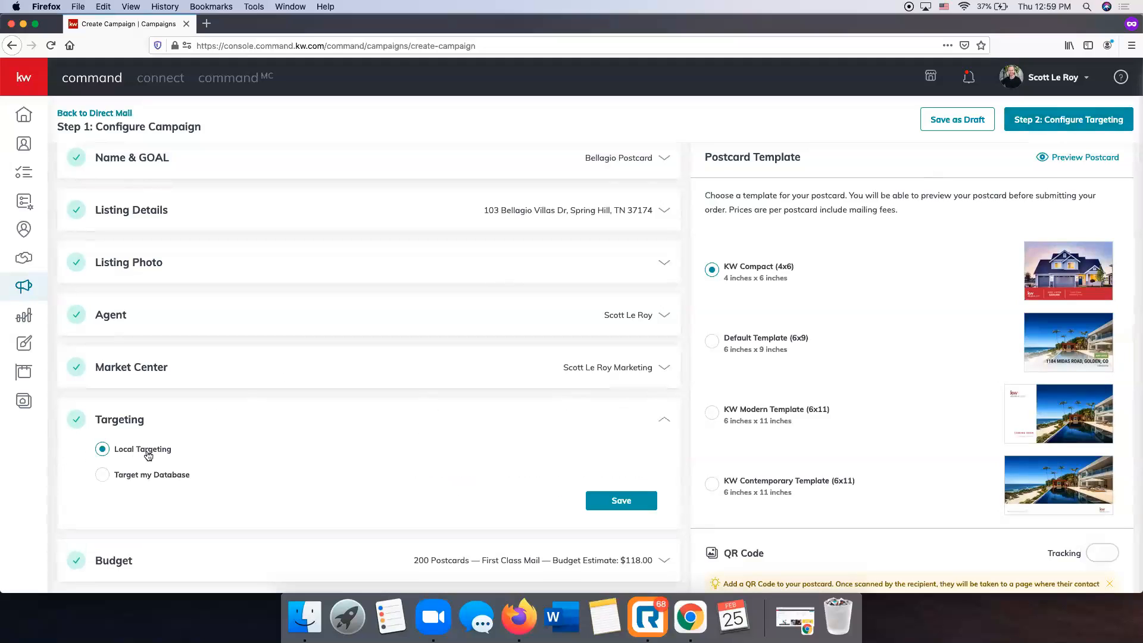
scroll(132, 441, "up", 1)
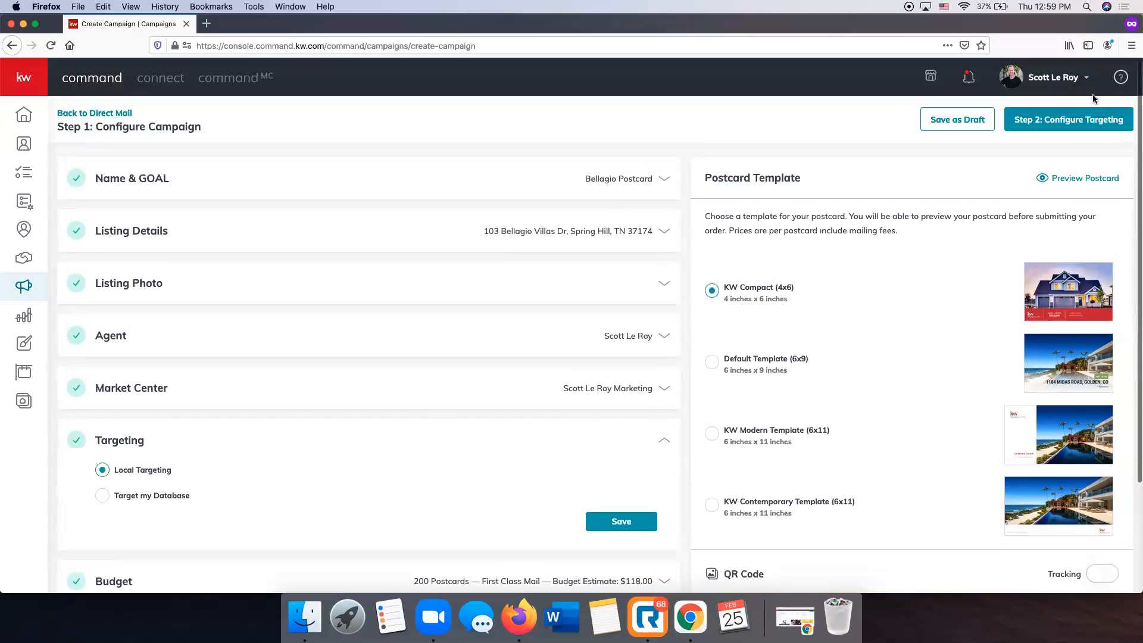
Go to Step 2: Configure Targeting and confirm creating the Bellagio Postcard campaign.
left_click(1049, 121)
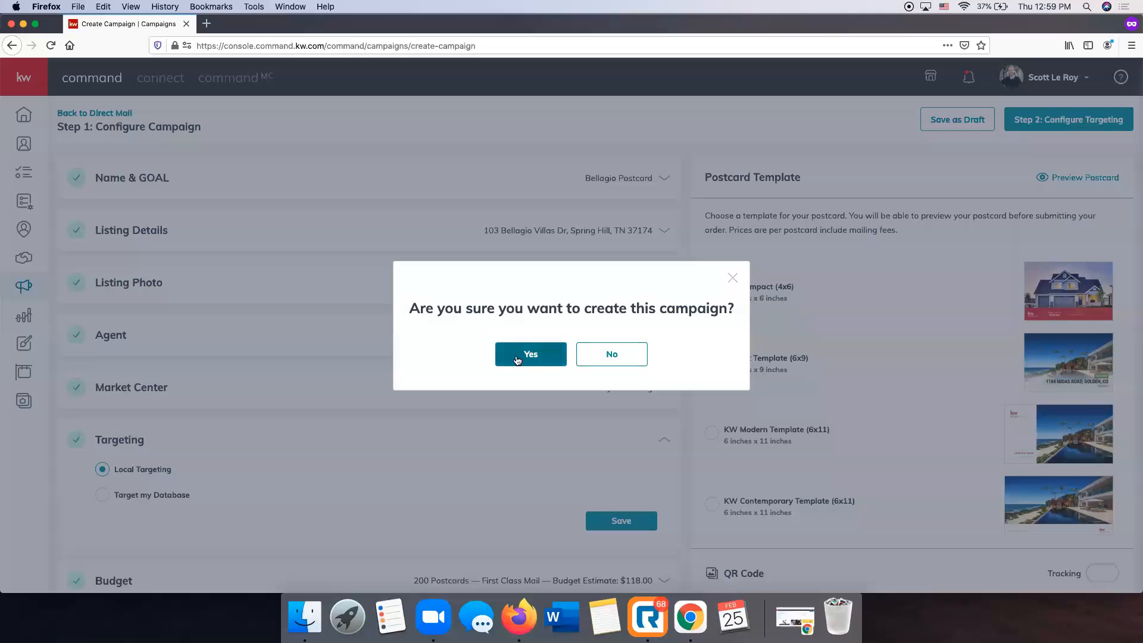
left_click(534, 357)
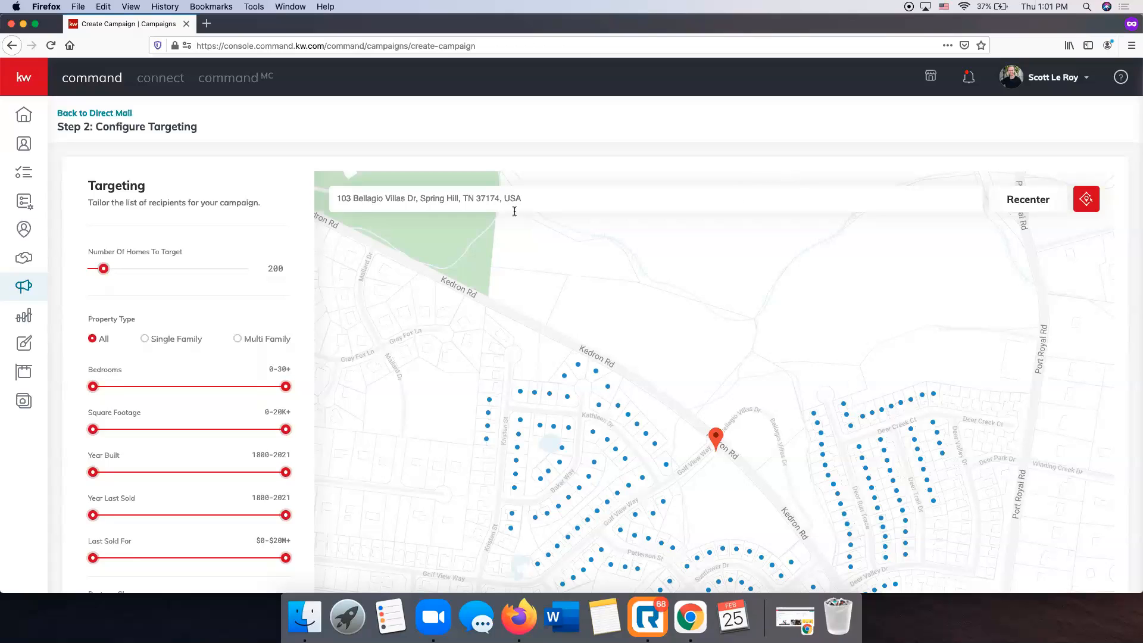
scroll(257, 214, "down", 1)
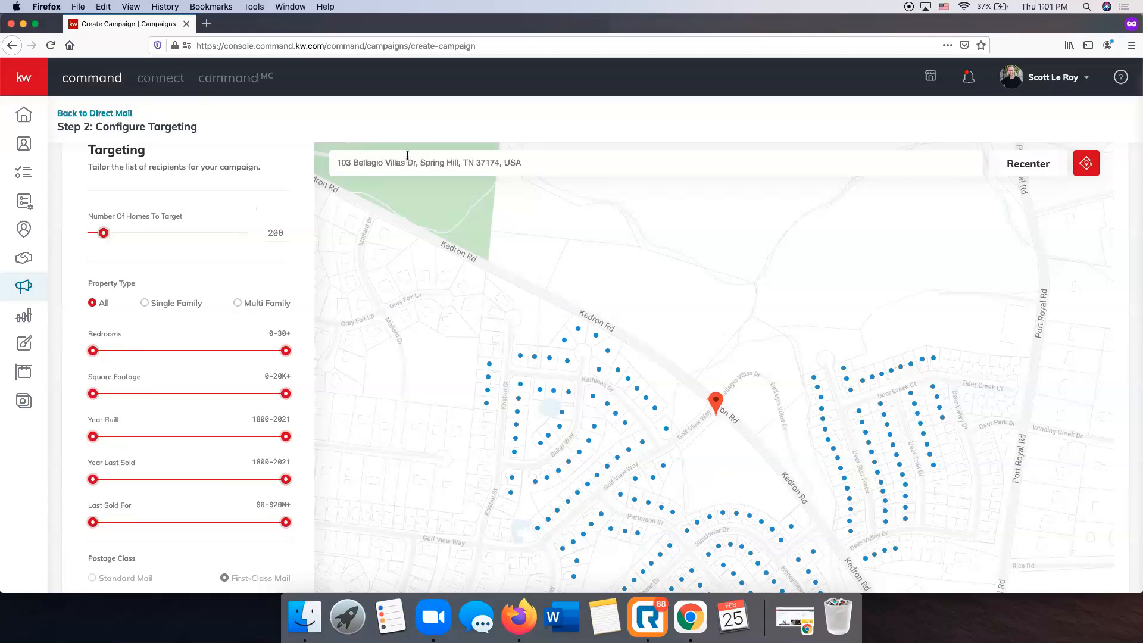
scroll(738, 436, "down", 5)
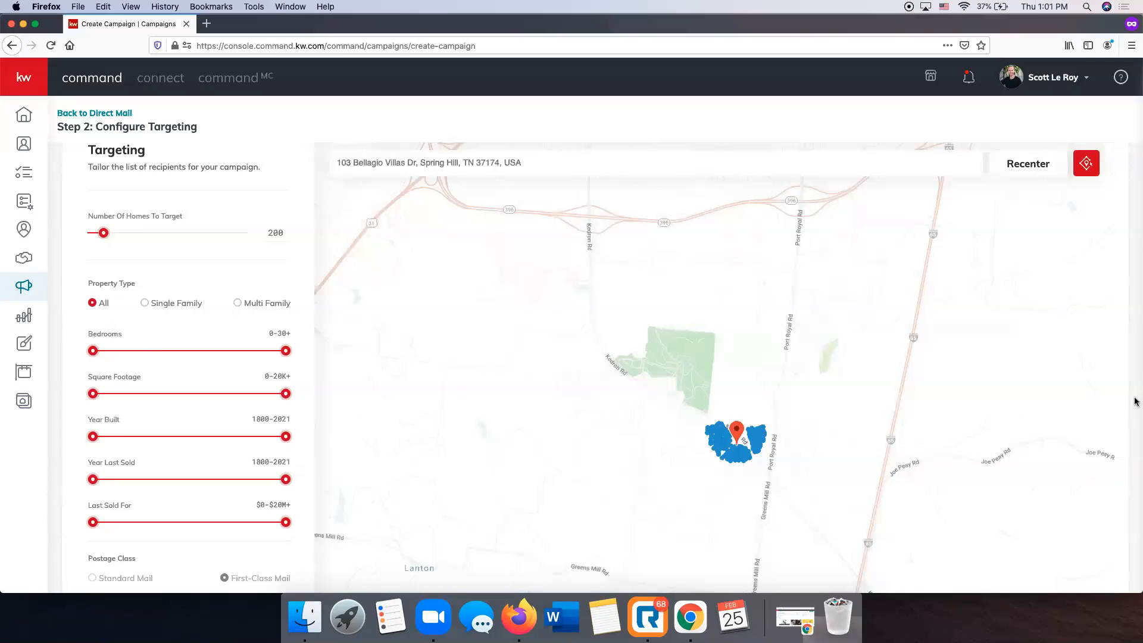
scroll(1135, 400, "down", 3)
scroll(801, 350, "up", 5)
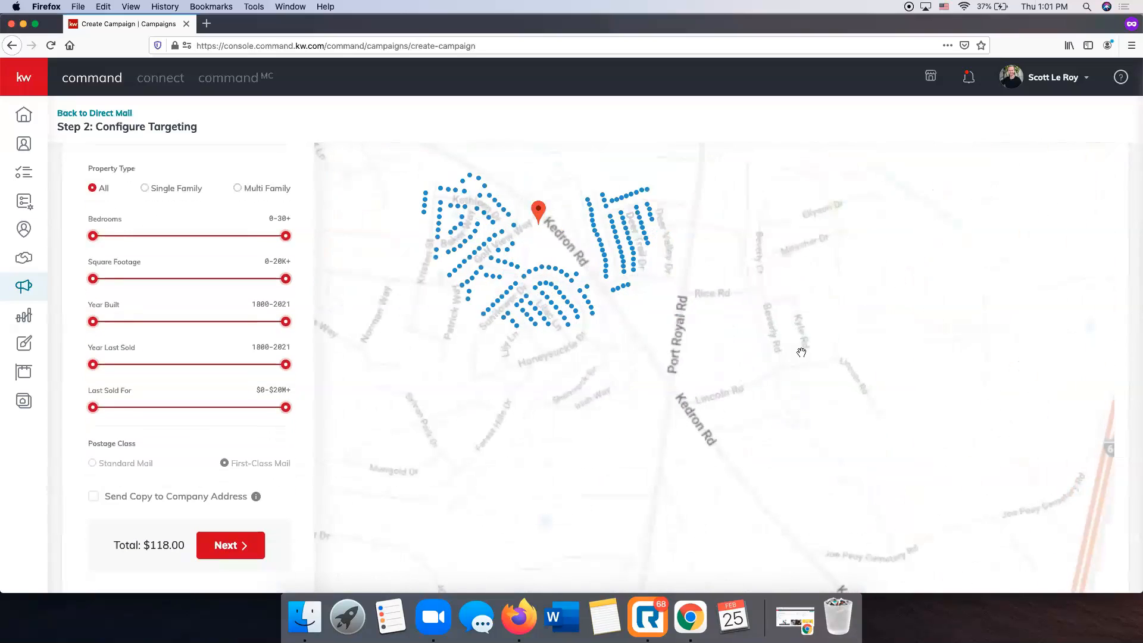
scroll(654, 411, "up", 3)
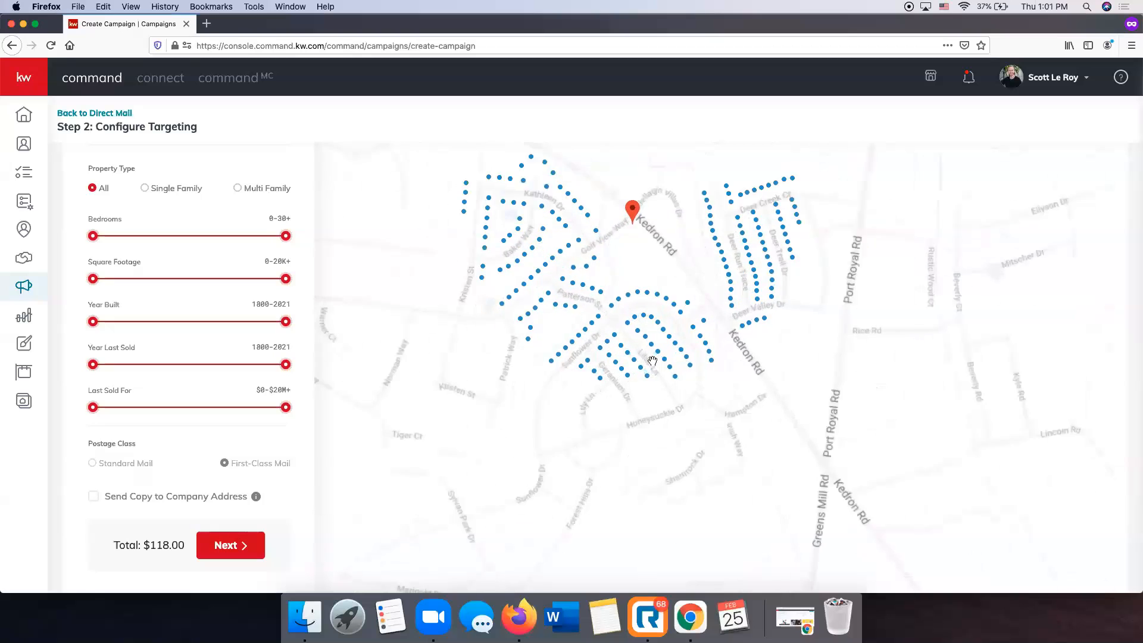
left_click_drag(746, 415, 796, 525)
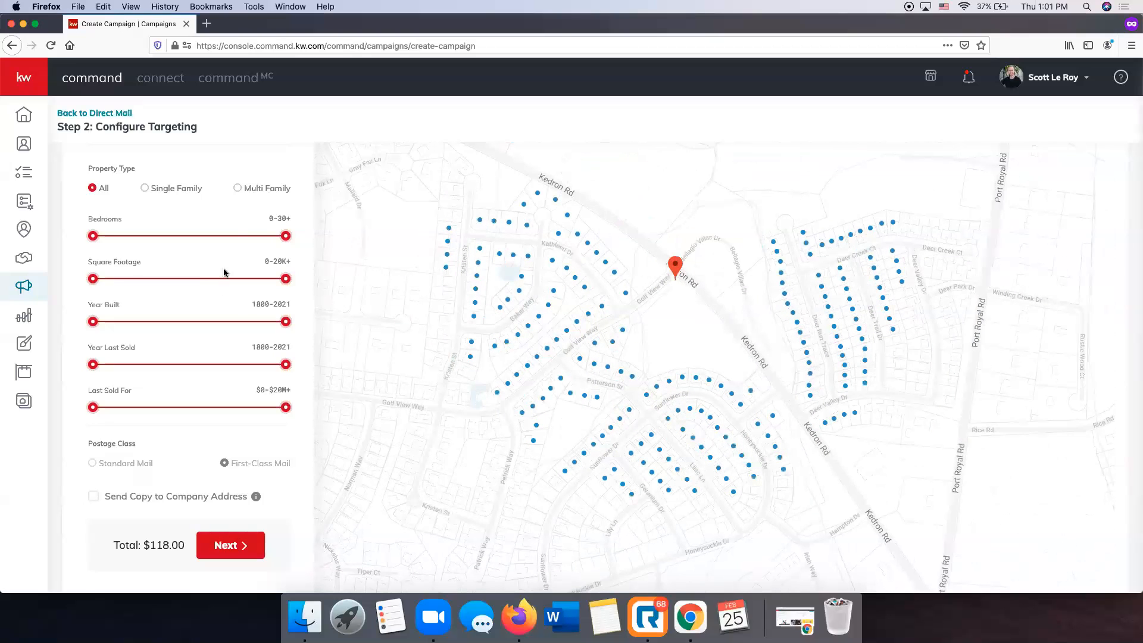
scroll(299, 149, "up", 1)
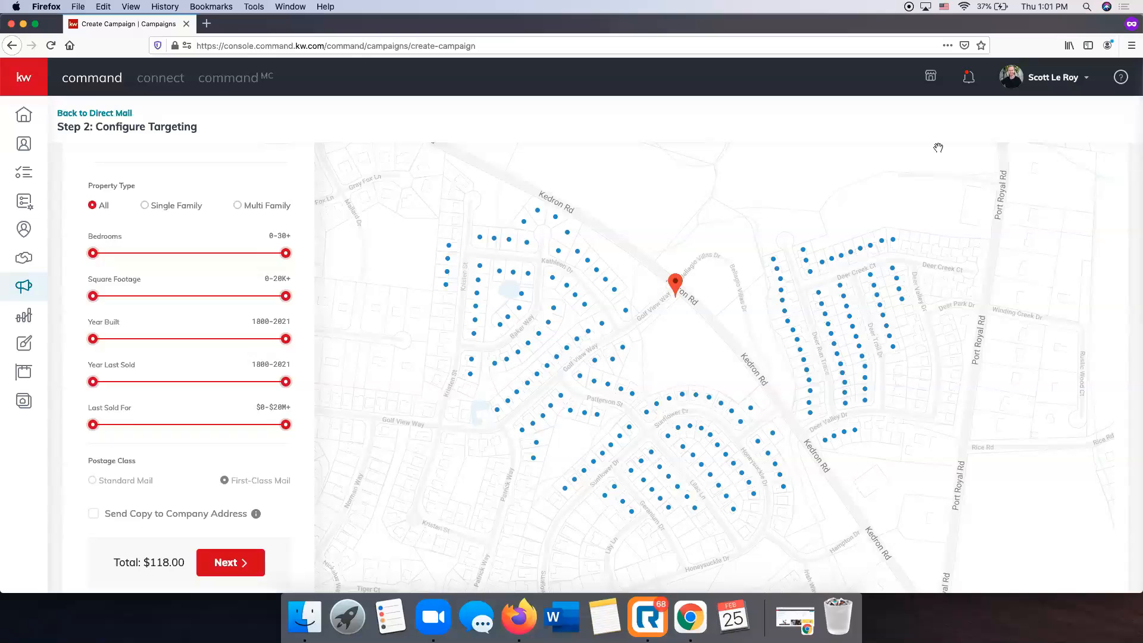
scroll(257, 182, "up", 4)
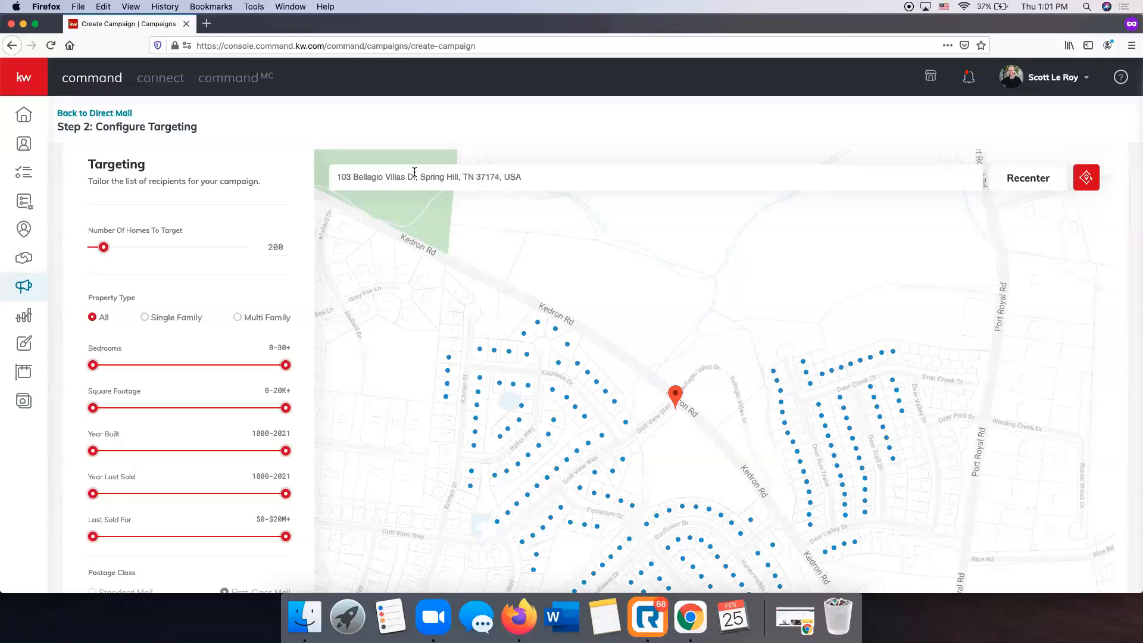
scroll(294, 279, "down", 2)
scroll(295, 279, "up", 2)
scroll(294, 278, "down", 2)
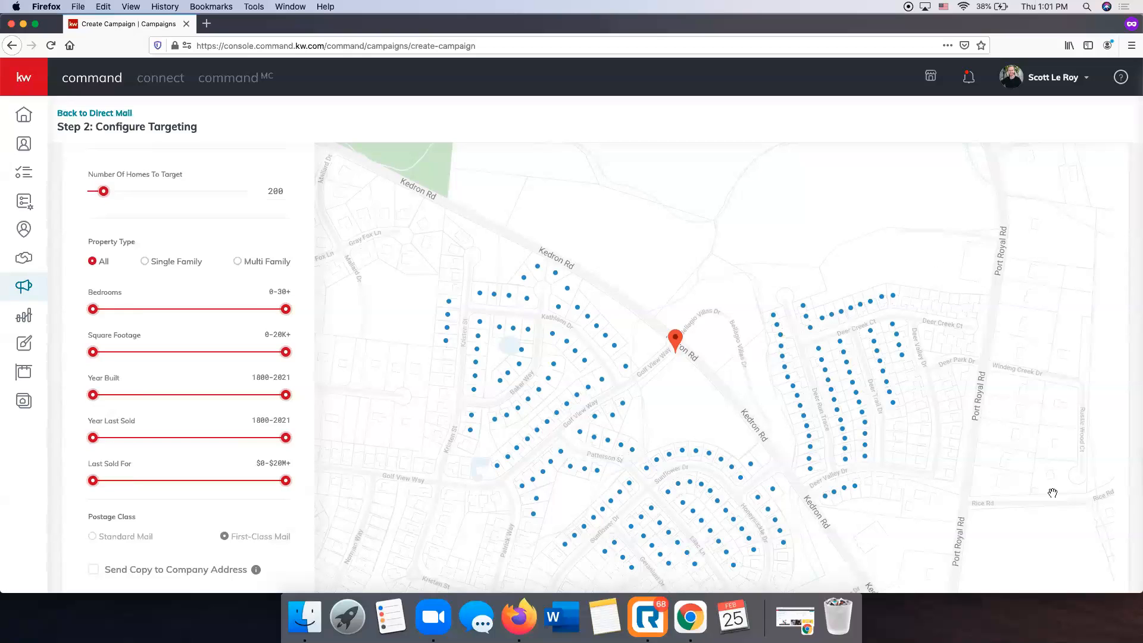
scroll(240, 221, "down", 2)
scroll(240, 221, "up", 2)
scroll(226, 202, "down", 1)
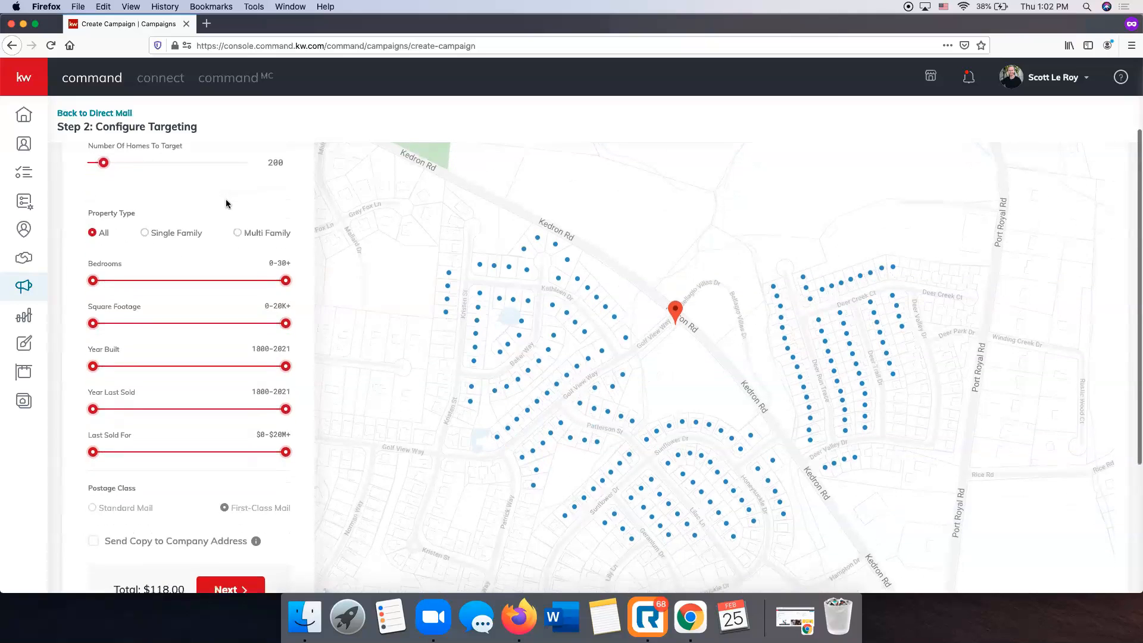
scroll(241, 336, "down", 2)
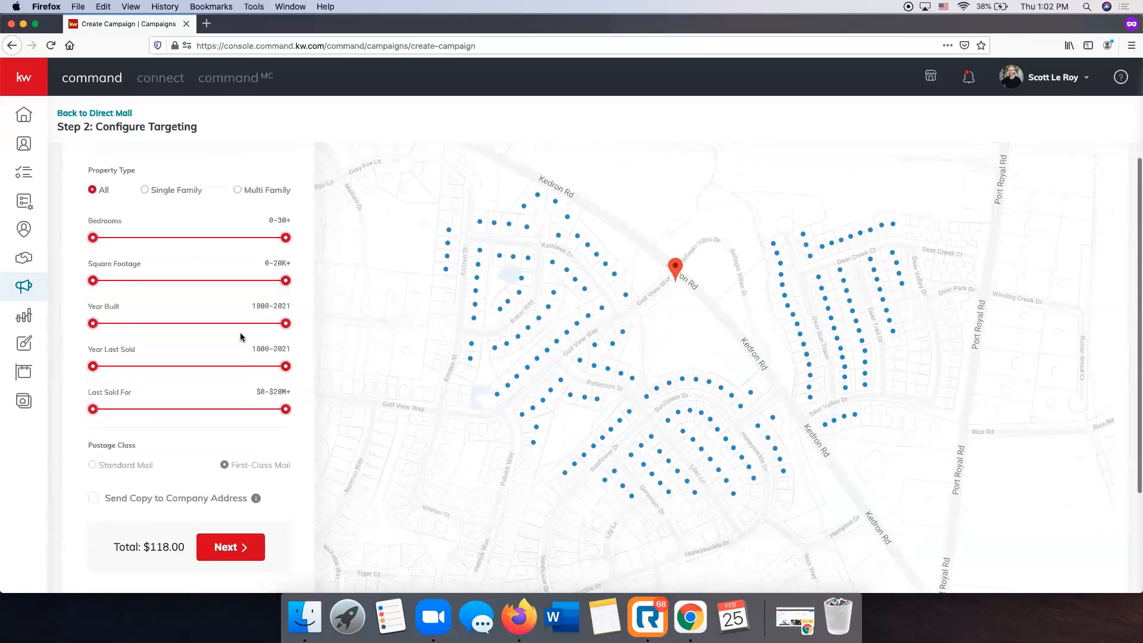
scroll(242, 336, "up", 2)
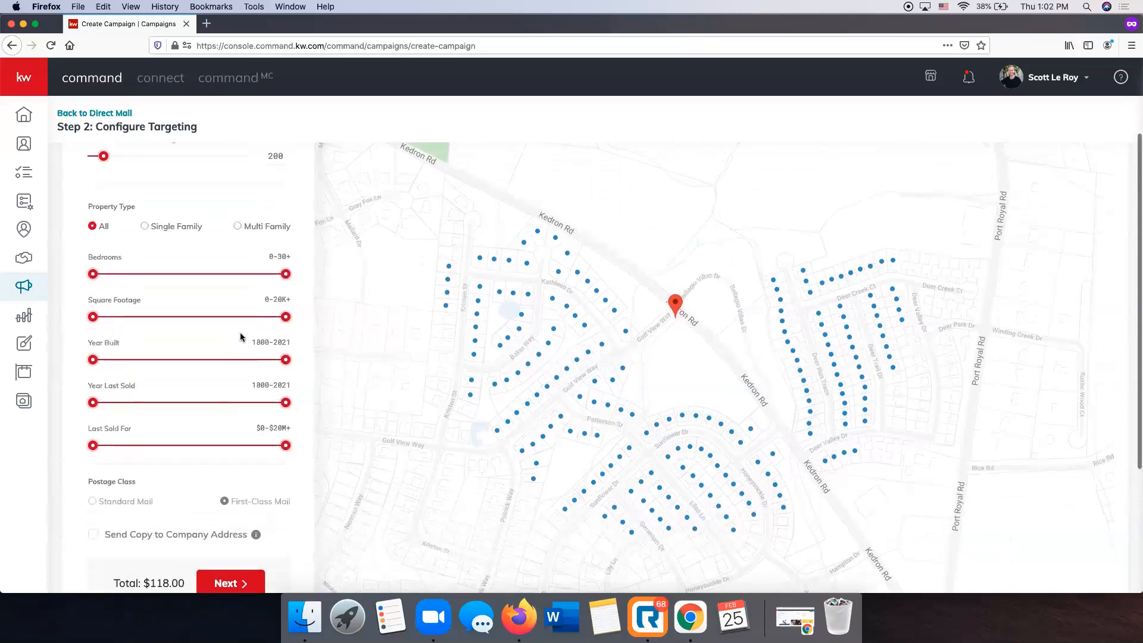
scroll(241, 336, "down", 3)
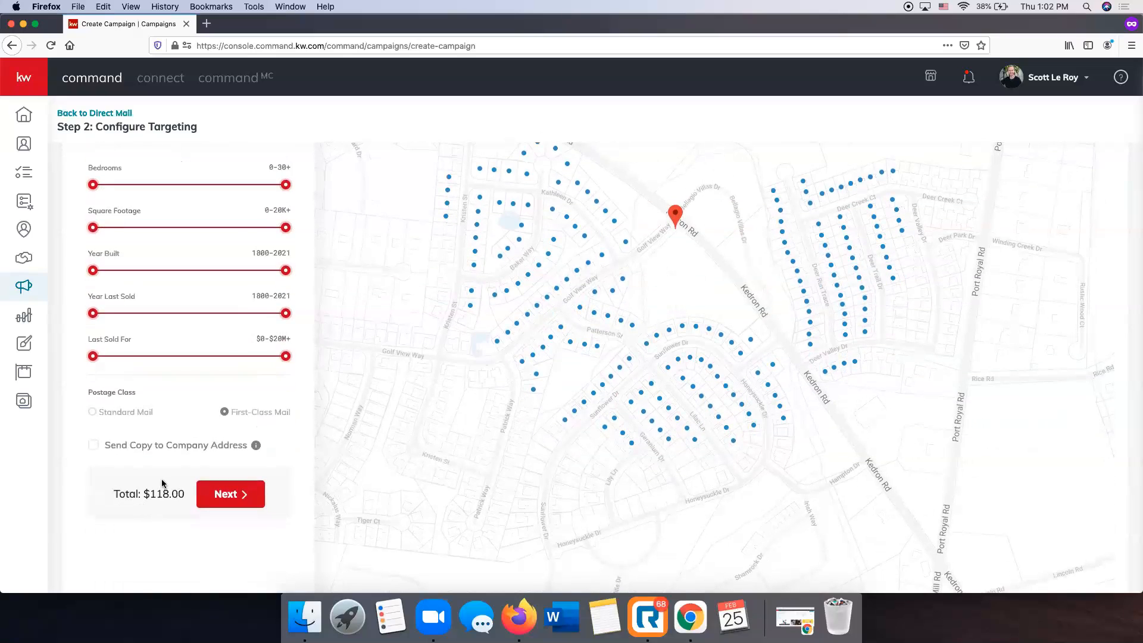
scroll(162, 484, "down", 3)
Advance to Preview & Payment and review the postcard front and back previews.
left_click(235, 412)
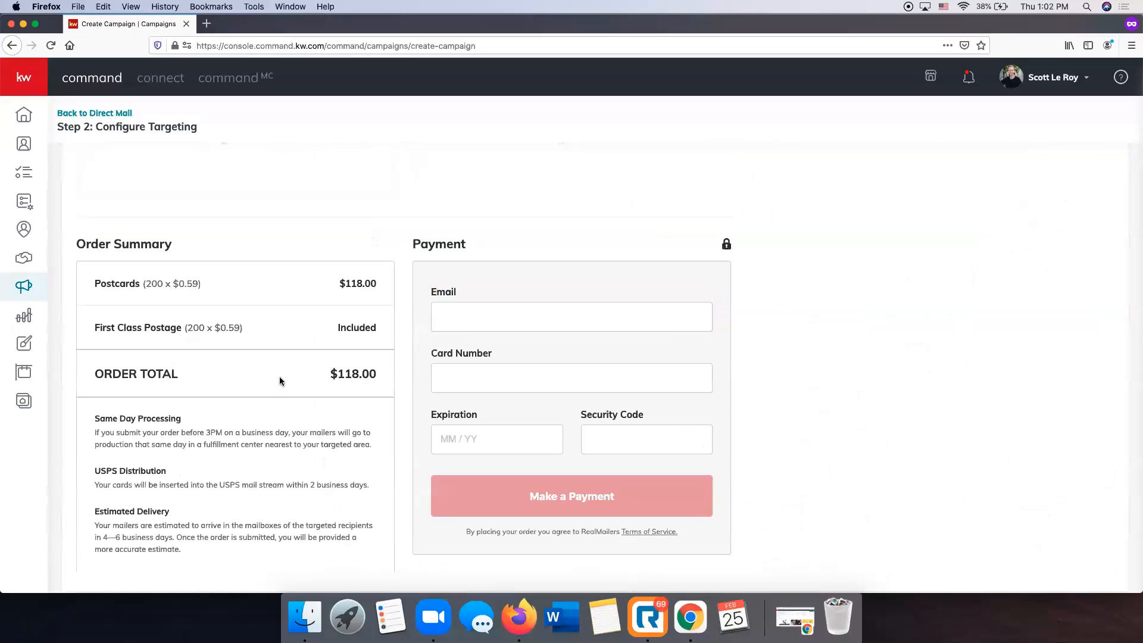
scroll(280, 376, "down", 1)
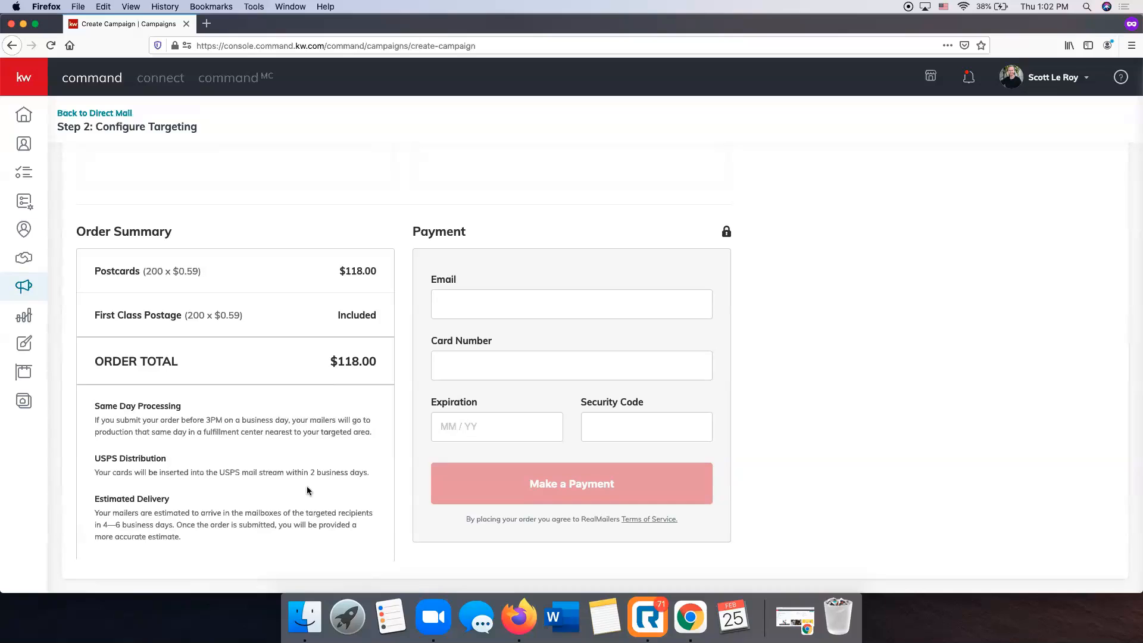
scroll(301, 503, "down", 3)
scroll(193, 466, "up", 4)
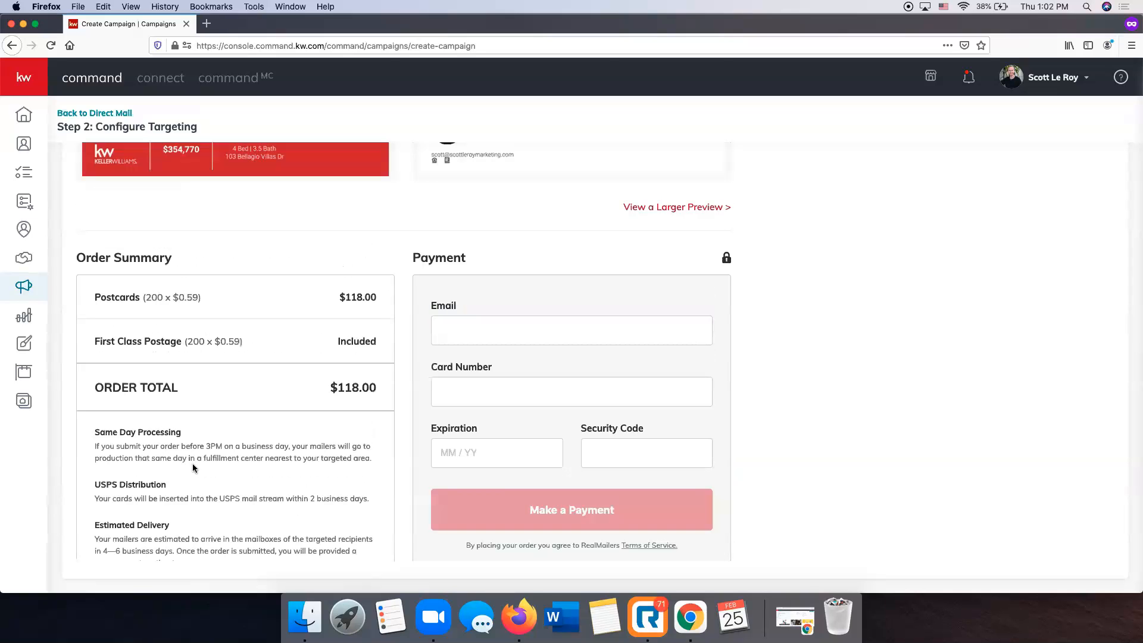
scroll(192, 467, "up", 5)
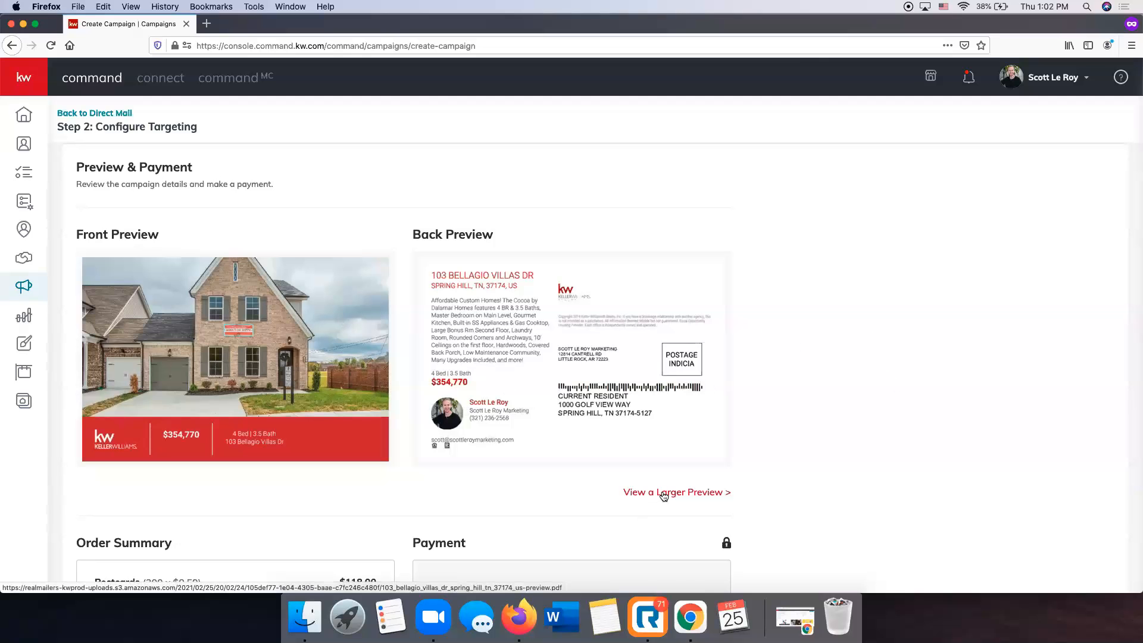
scroll(1052, 385, "down", 2)
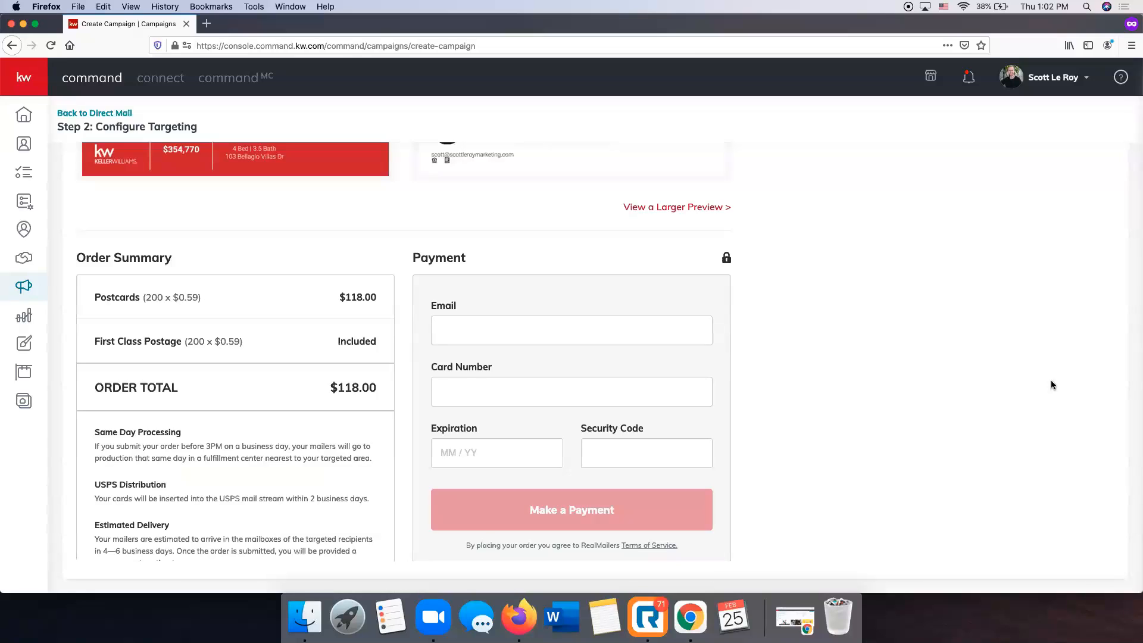
scroll(1051, 384, "up", 4)
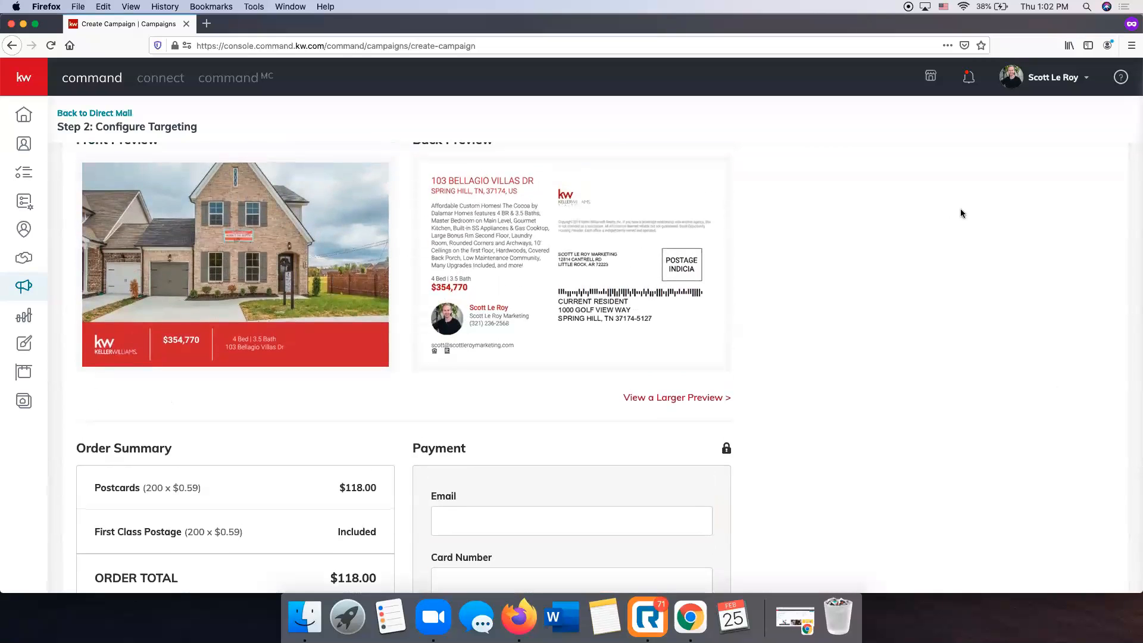
Check the $118.00 Order Summary, then return to the Direct Mail campaigns list.
scroll(989, 228, "down", 2)
scroll(989, 228, "down", 1)
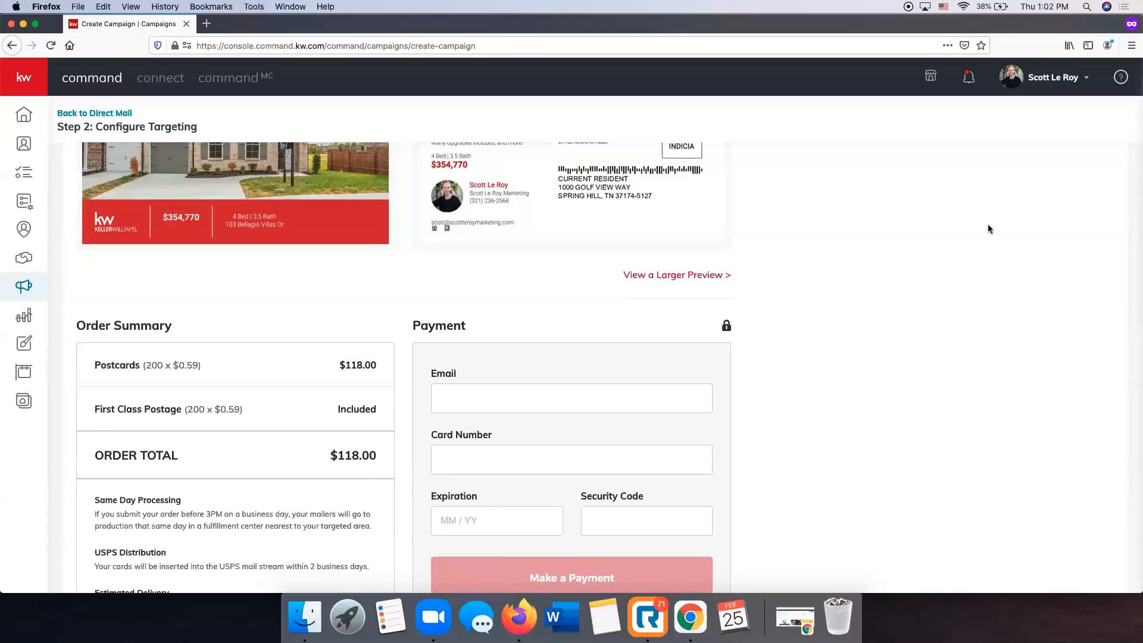
scroll(988, 226, "down", 2)
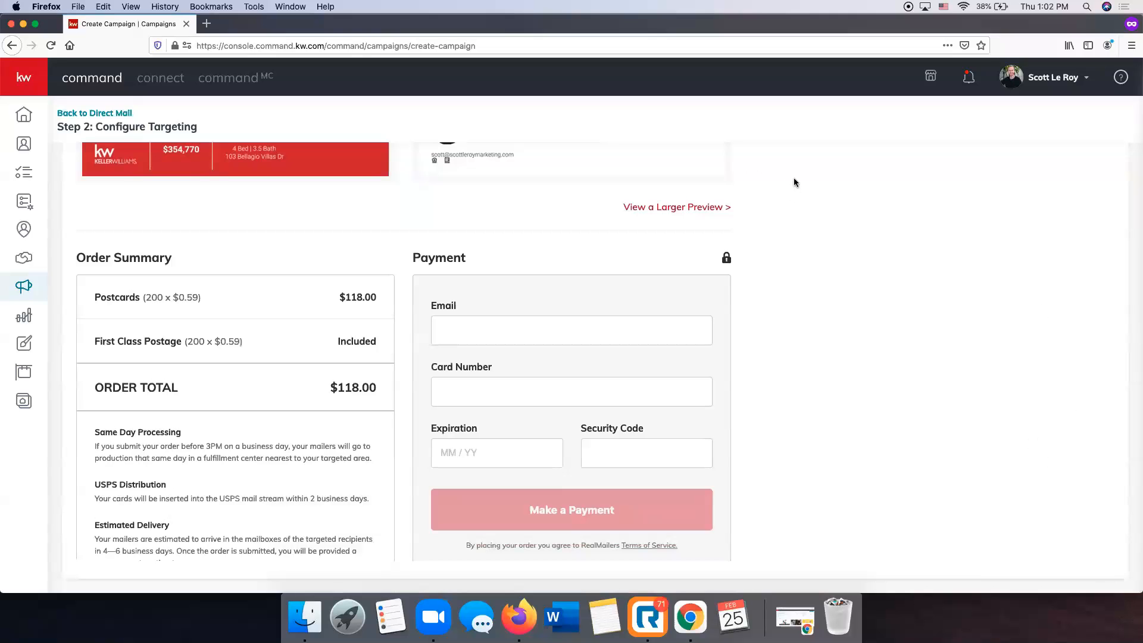
scroll(923, 408, "up", 8)
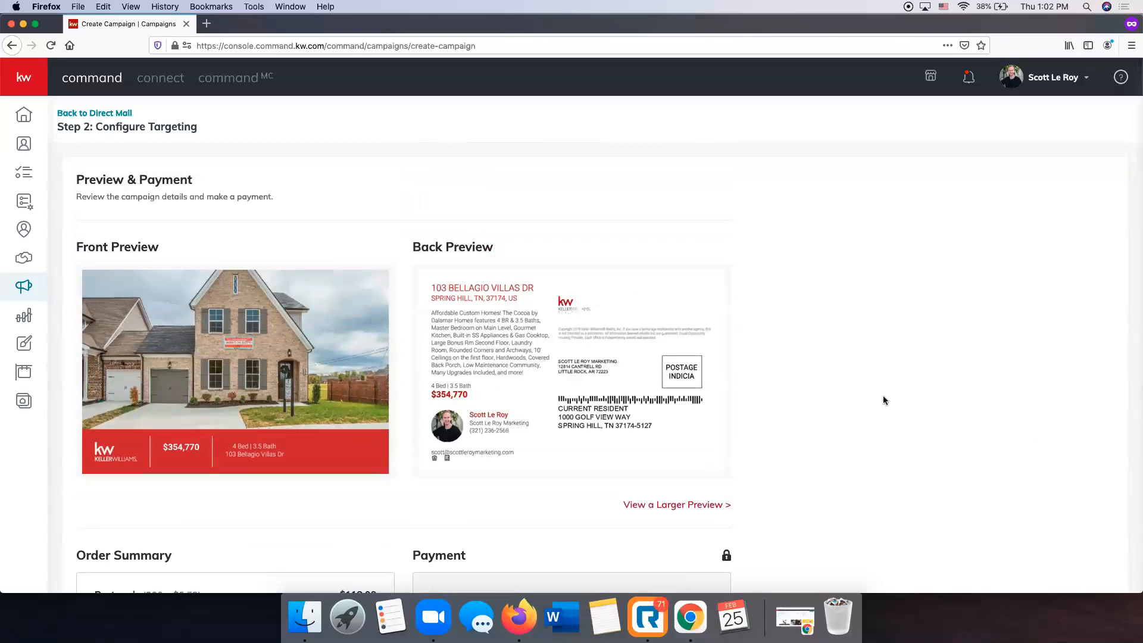
scroll(884, 399, "down", 8)
scroll(581, 503, "up", 8)
left_click(109, 114)
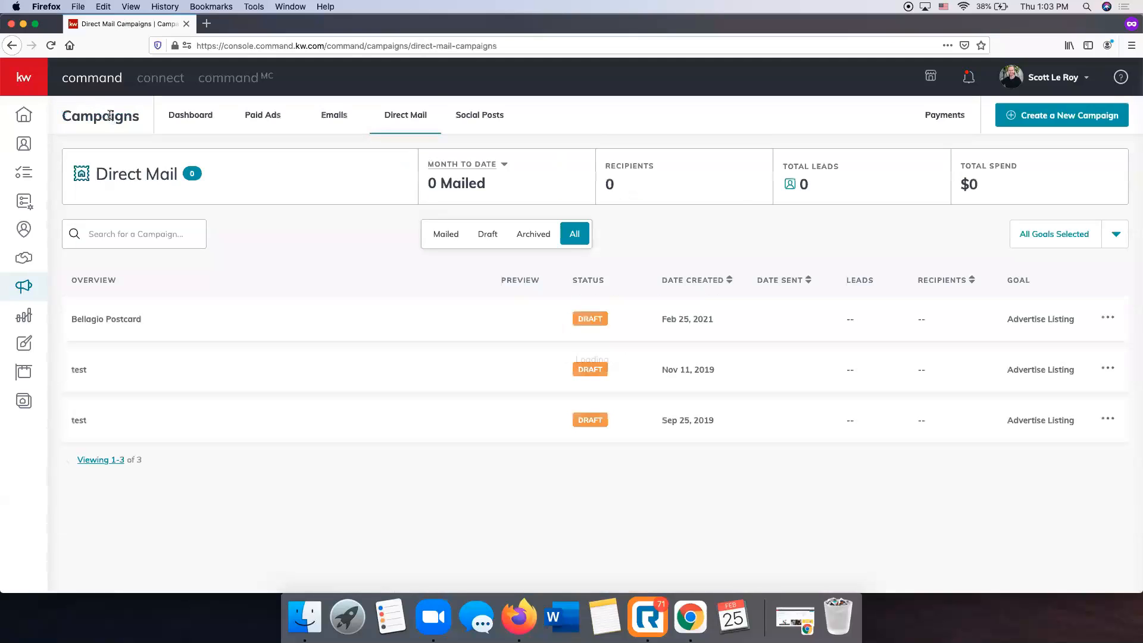